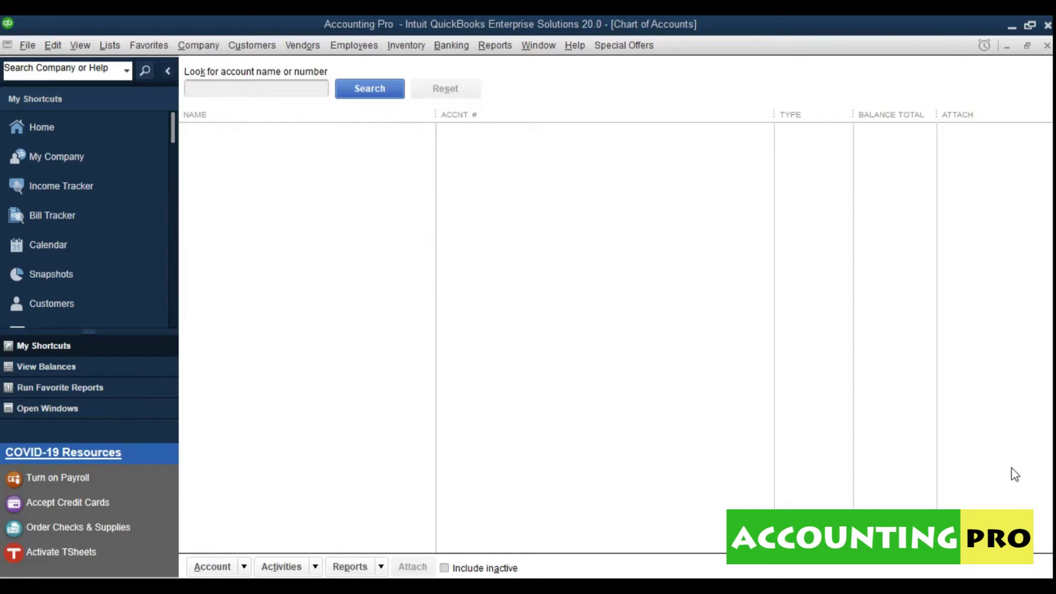
Examine the inactive accounts in the Chart of Accounts, hide them again and collapse the shortcuts sidebar.
left_click(468, 570)
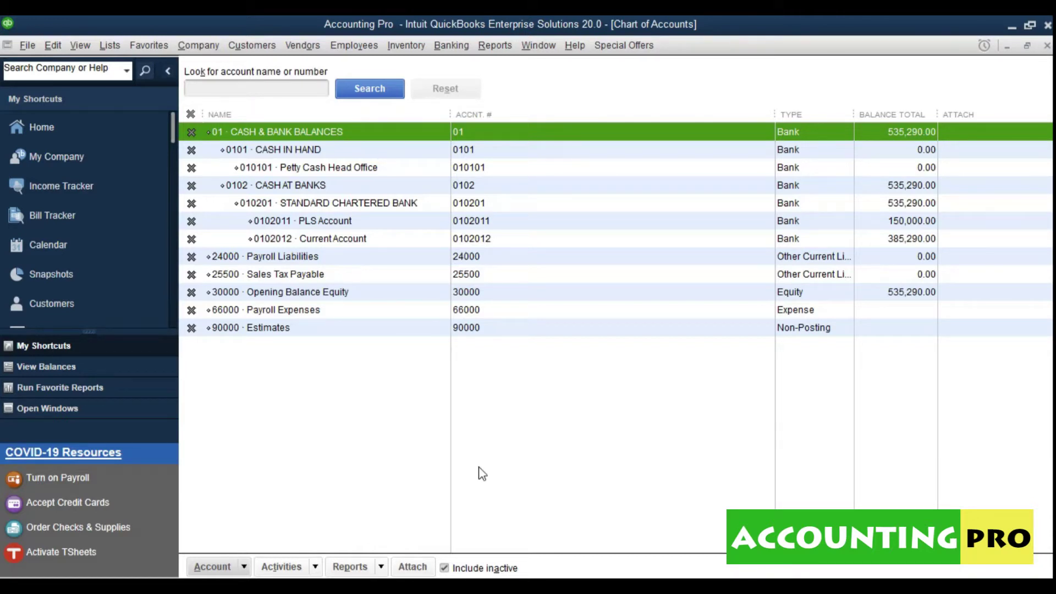
left_click(445, 568)
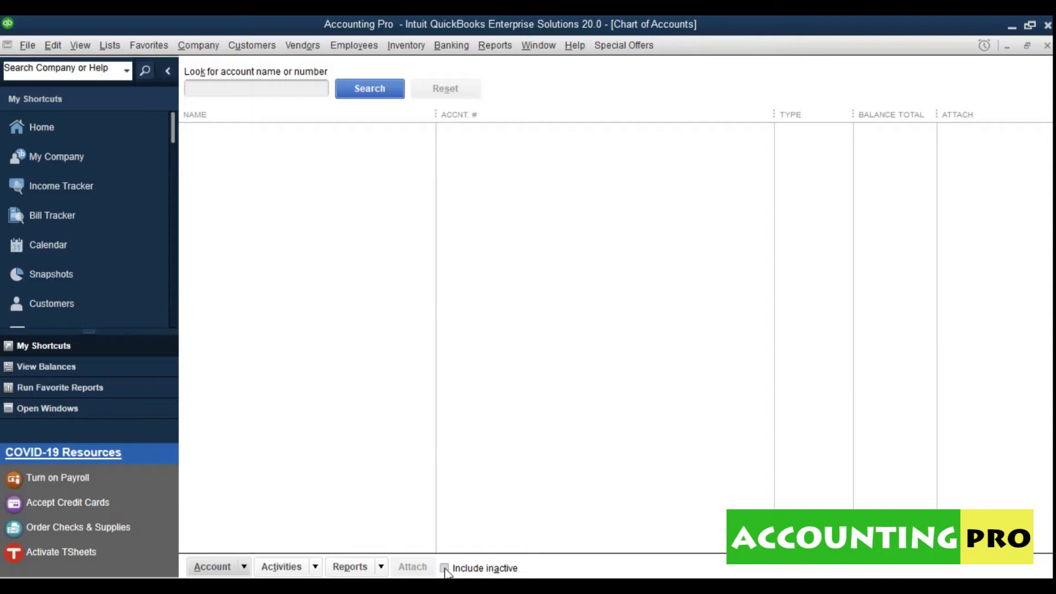
left_click(444, 568)
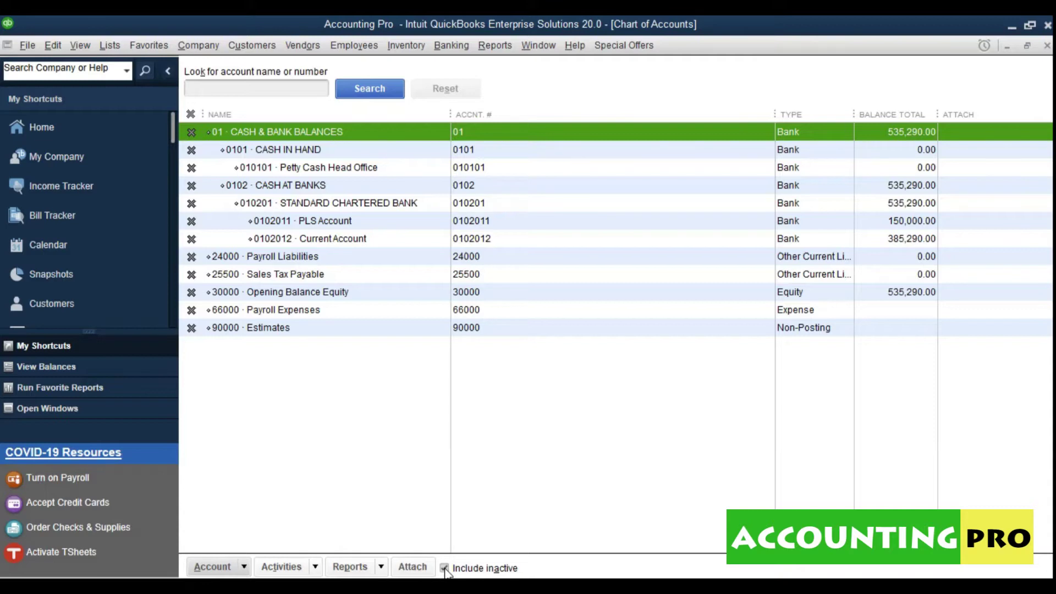
left_click(444, 568)
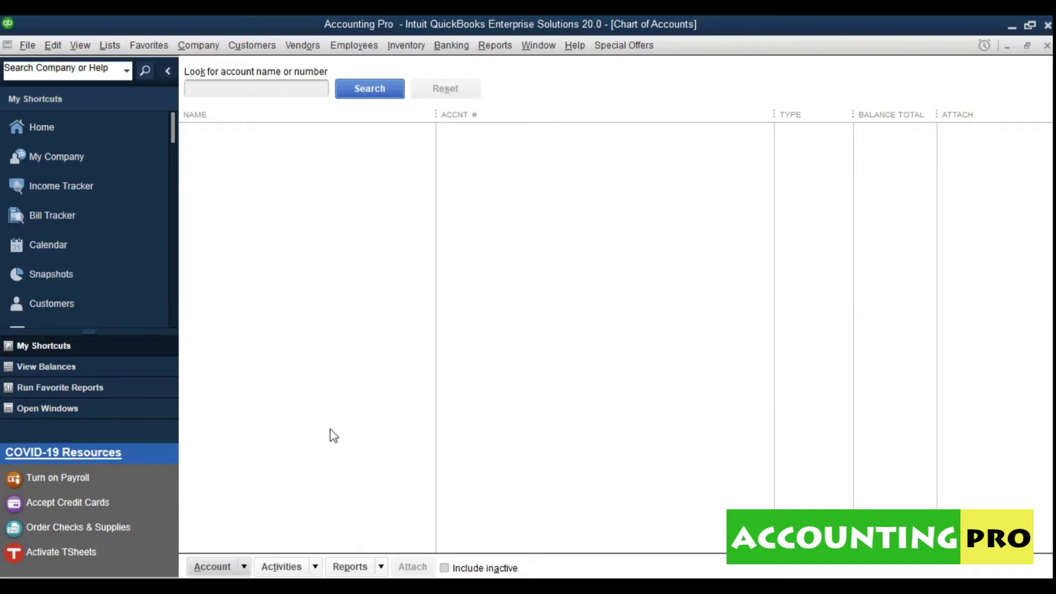
left_click(445, 570)
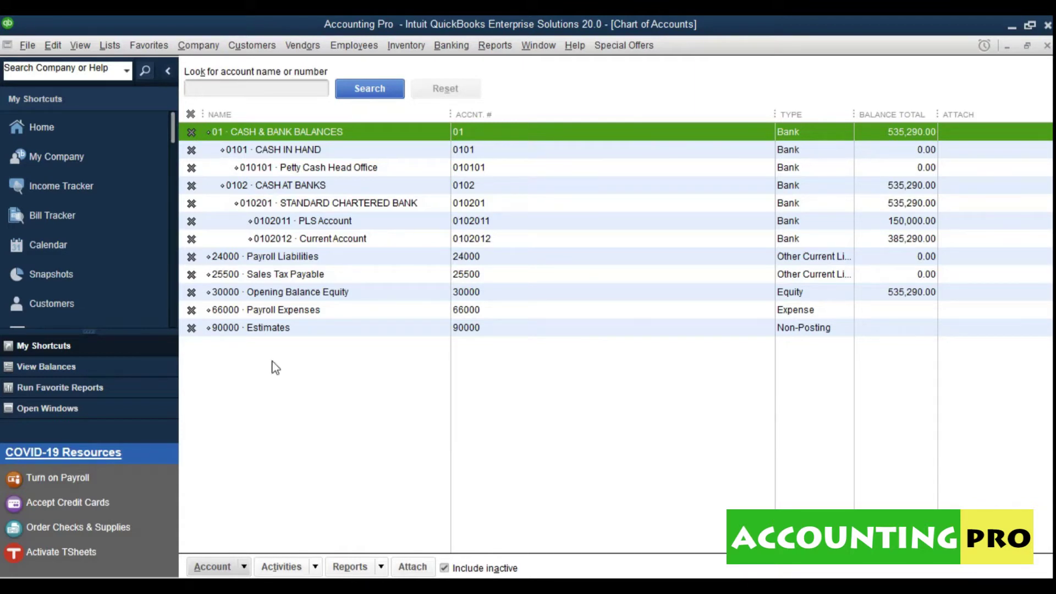
left_click(238, 567)
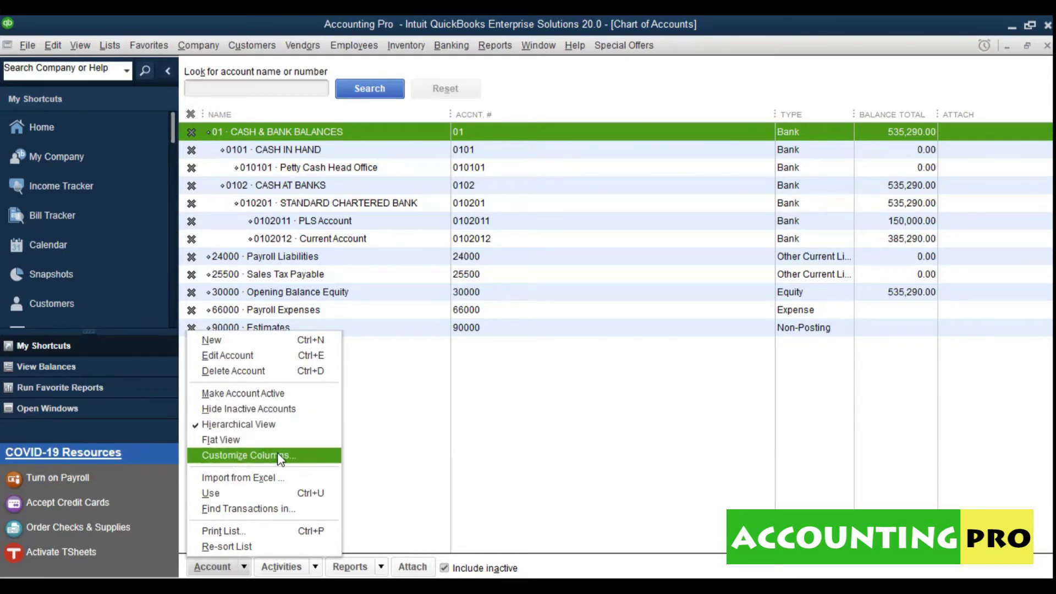
left_click(498, 397)
left_click(454, 572)
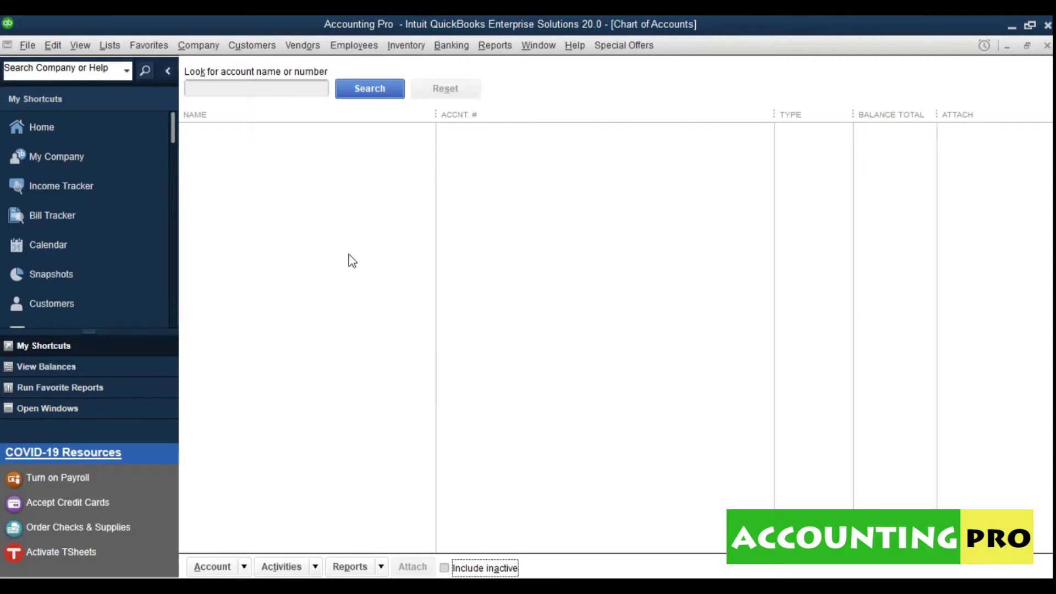
left_click(168, 70)
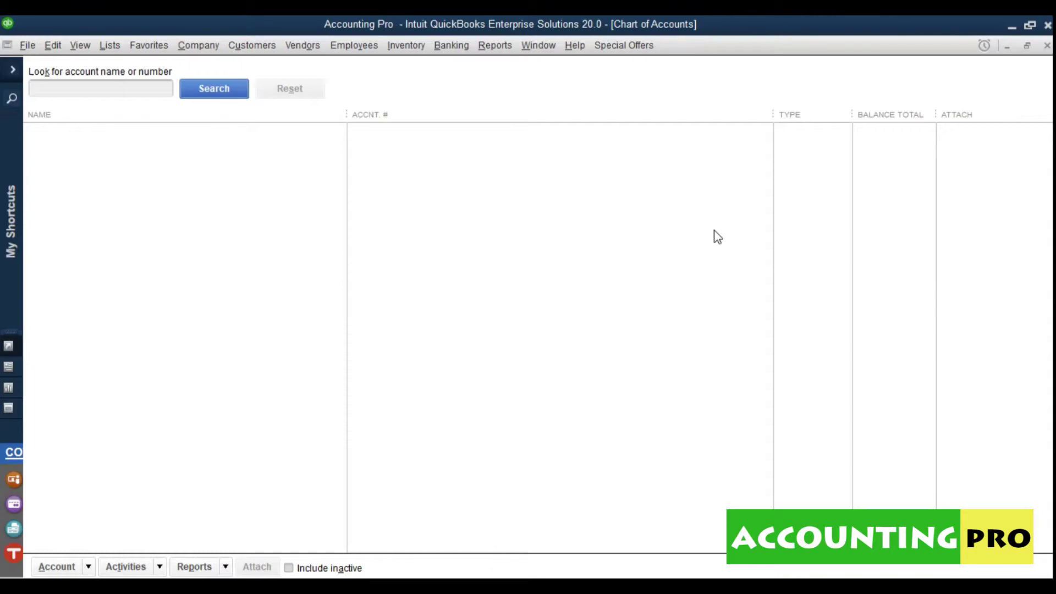
Switch to the COA.xlsx workbook in Excel and examine the sample chart's account codes, names and natures, starting with the cash and bank rows.
left_click(902, 586)
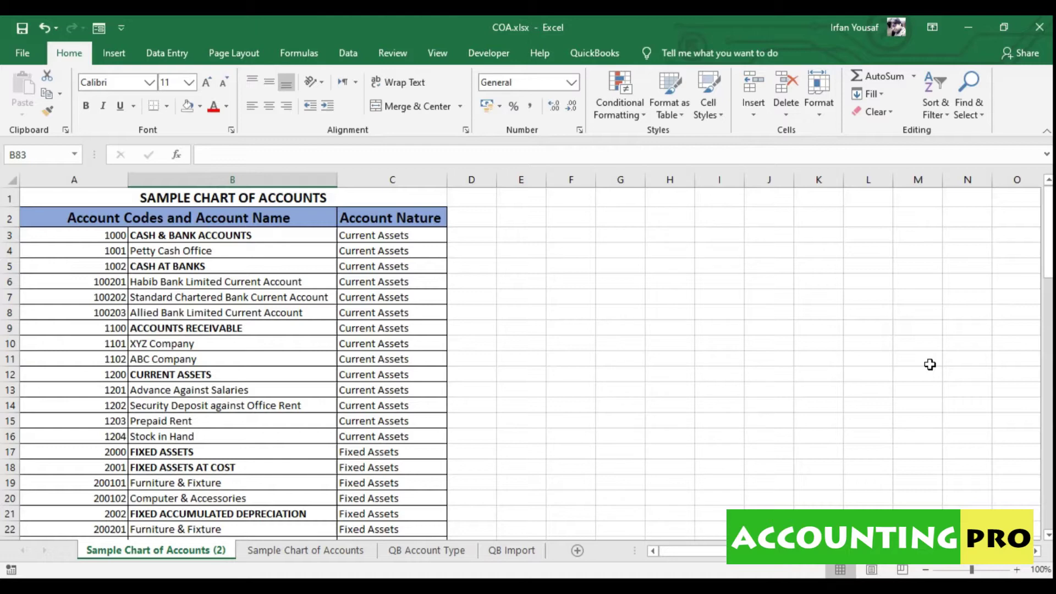
left_click_drag(1050, 247, 1051, 271)
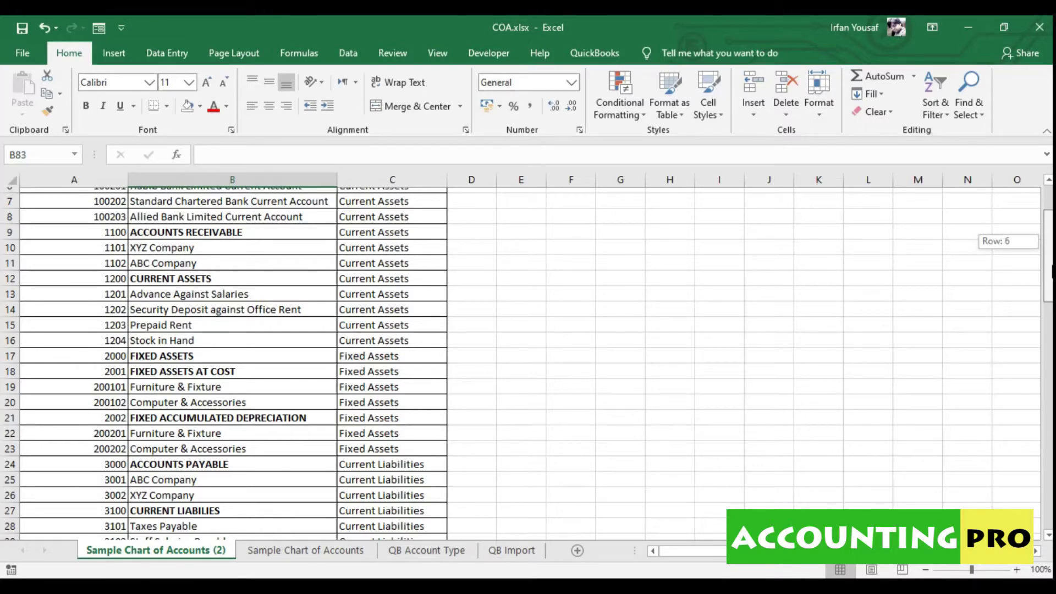
mouse_move(1051, 271)
left_mouse_down()
mouse_move(1051, 499)
mouse_move(1049, 250)
left_mouse_up()
left_click(56, 243)
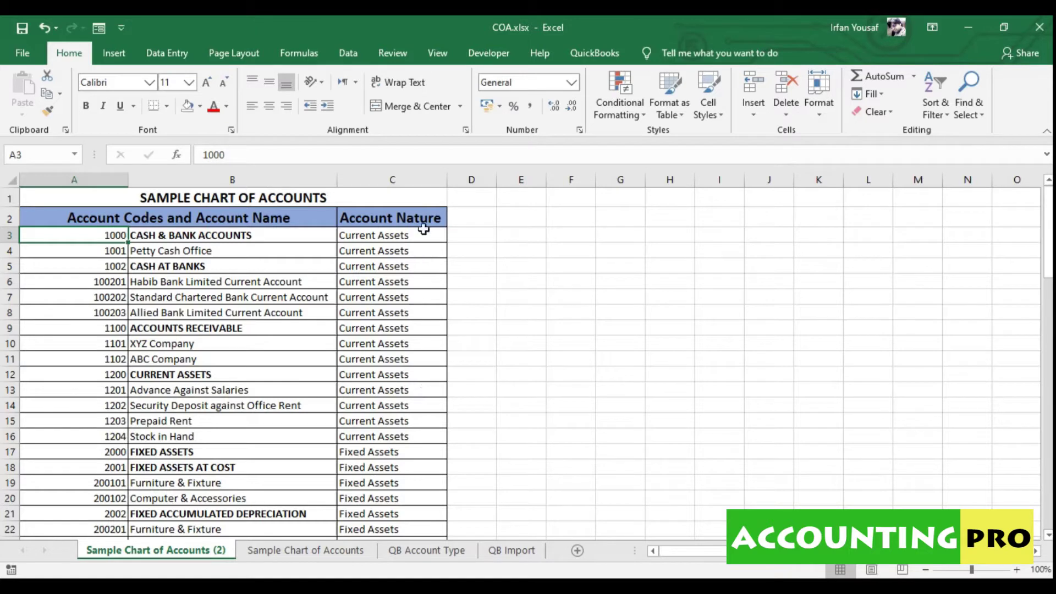
left_click(217, 238)
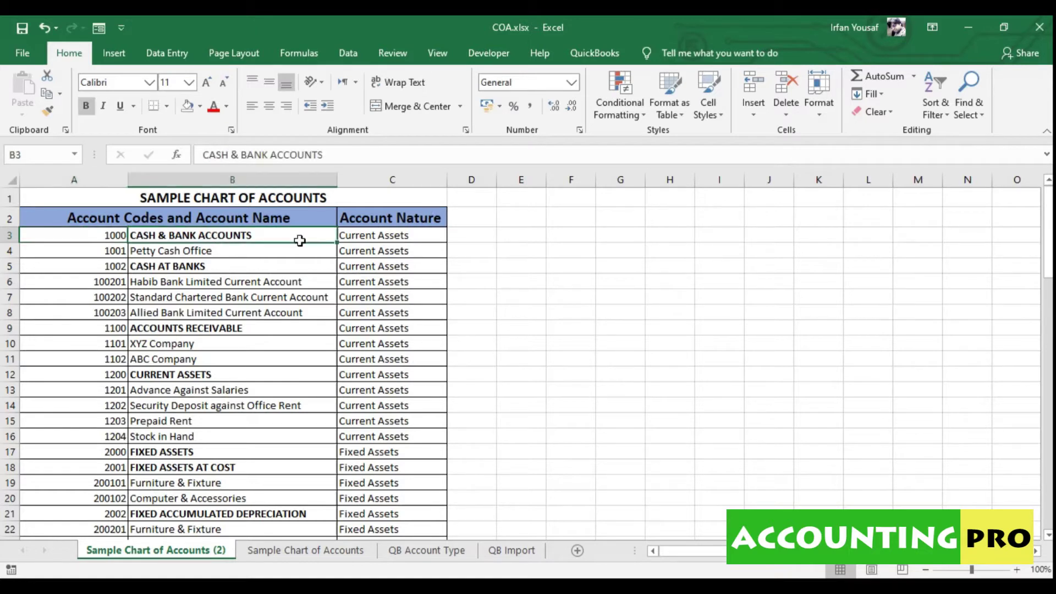
left_click(162, 257)
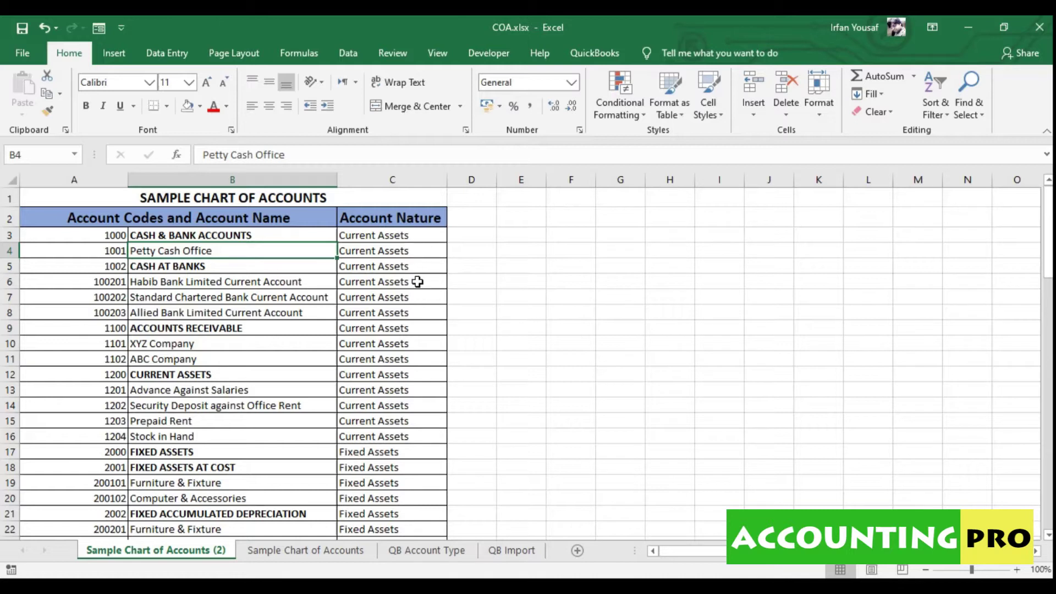
left_click(185, 270)
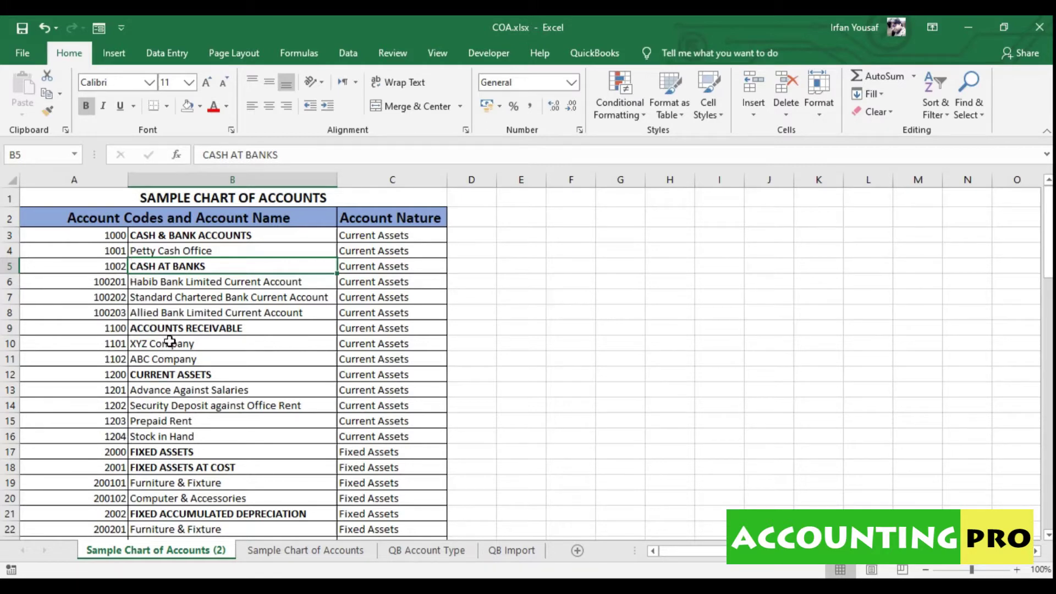
left_click(172, 330)
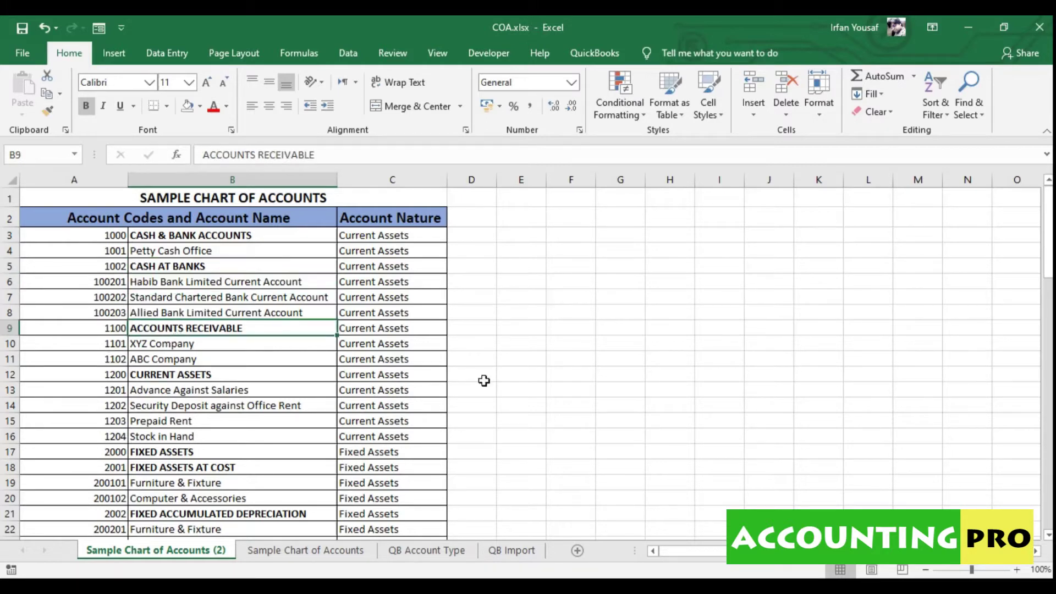
key("Down")
key("Down")
key("Down")
key("Down")
key("Down")
key("Down")
key("Down")
key("Down")
key("Down")
key("Down")
key("Down")
key("Down")
key("Down")
key("ctrl+Up")
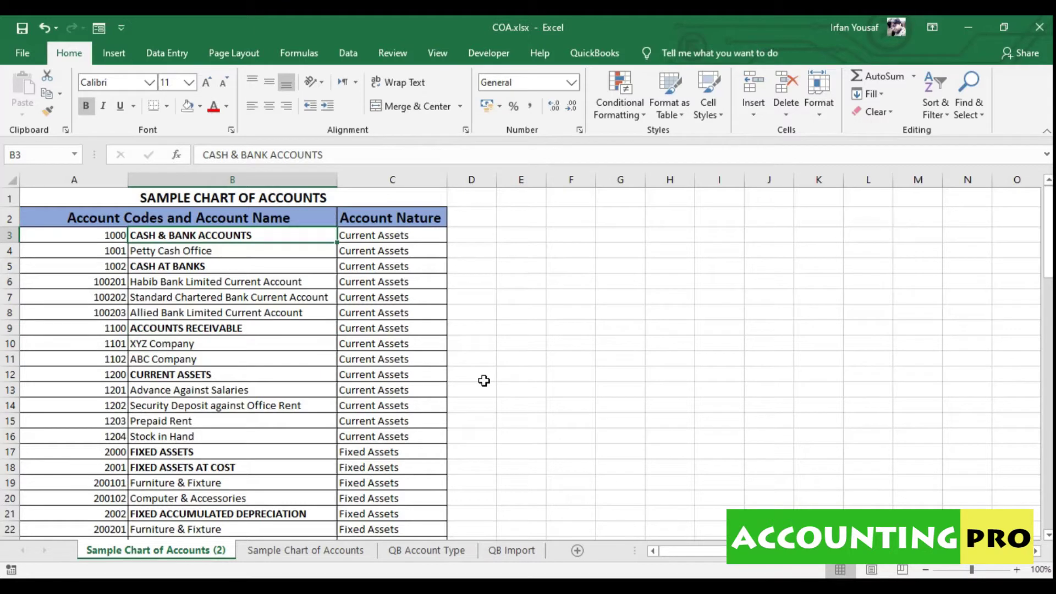
left_click_drag(121, 241, 397, 273)
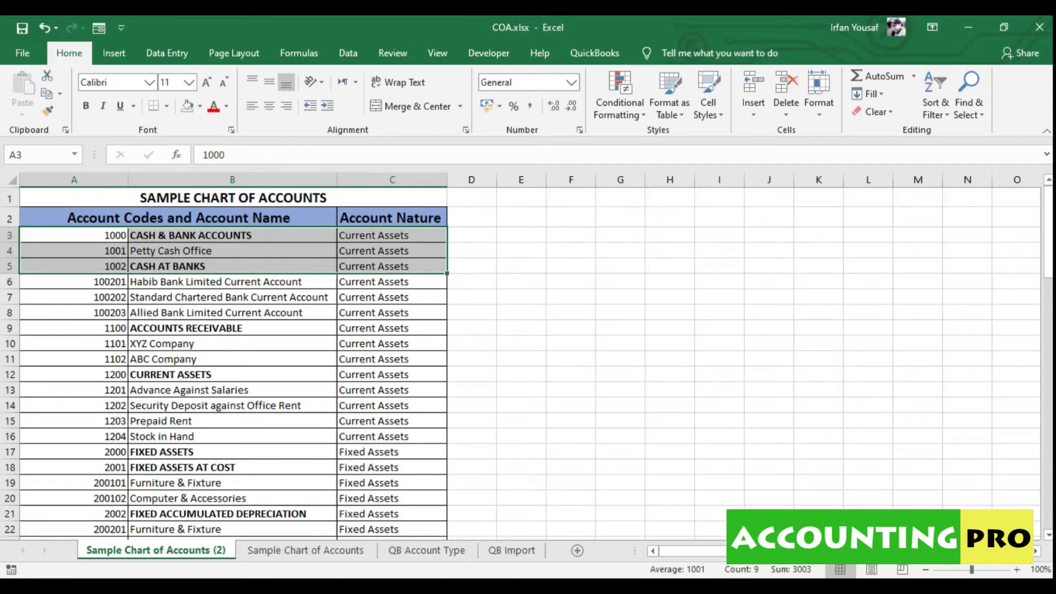
Switch back to QuickBooks and start a new account of type Bank.
mouse_move(663, 588)
left_click(663, 531)
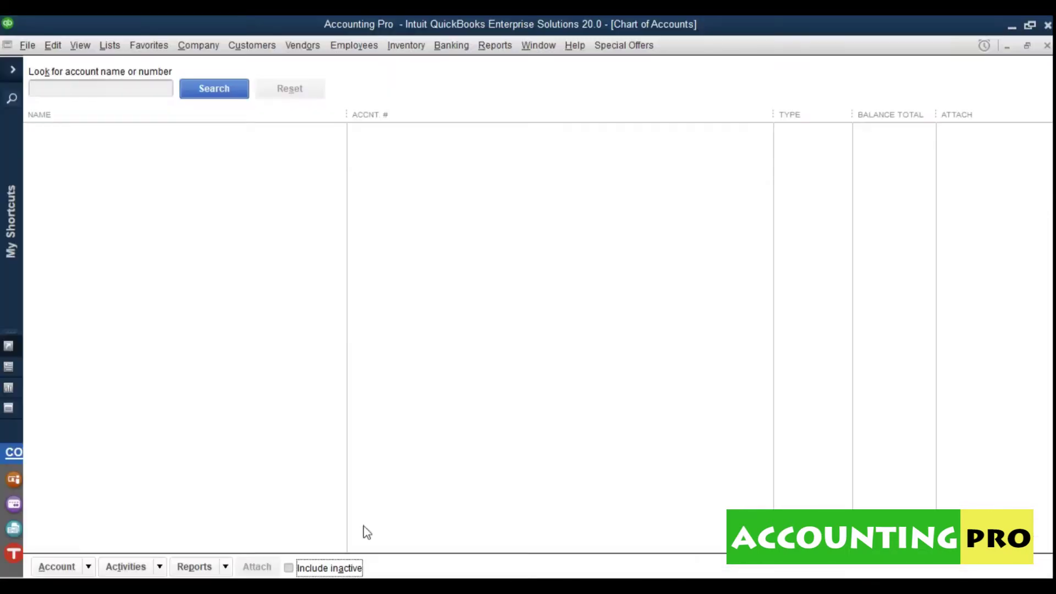
left_click(88, 569)
left_click(82, 342)
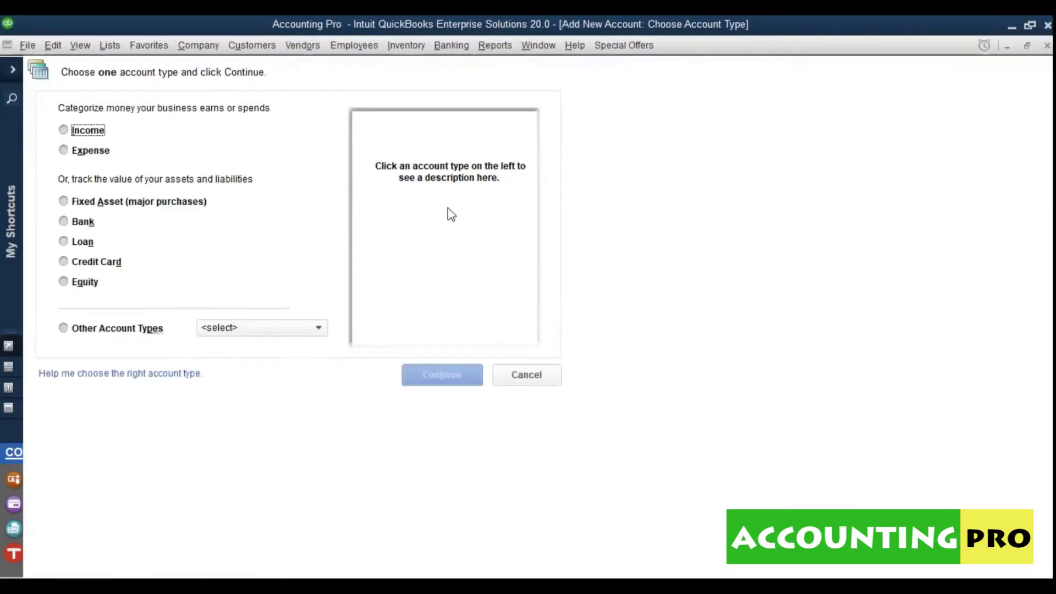
left_click(79, 223)
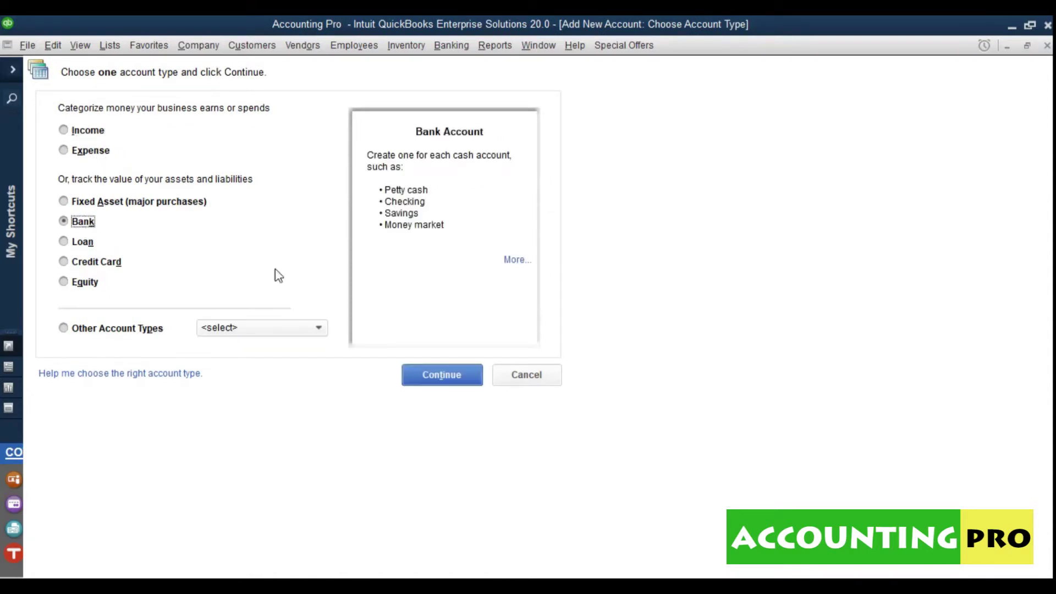
left_click(442, 375)
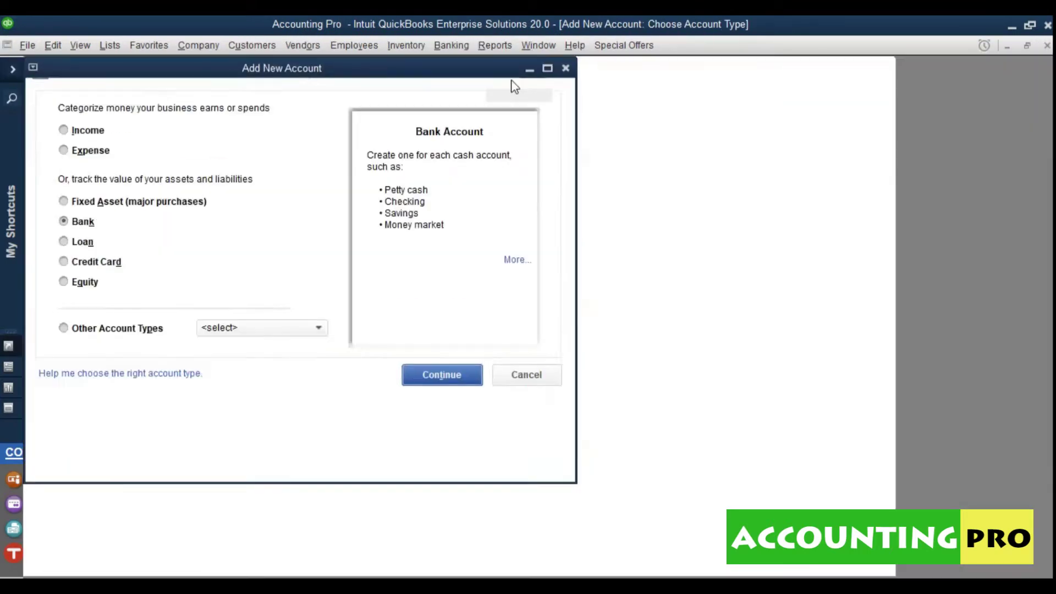
Take the code of the first account from the Excel sample chart and enter 1000 as the new QuickBooks account's number.
mouse_move(808, 586)
left_click(809, 542)
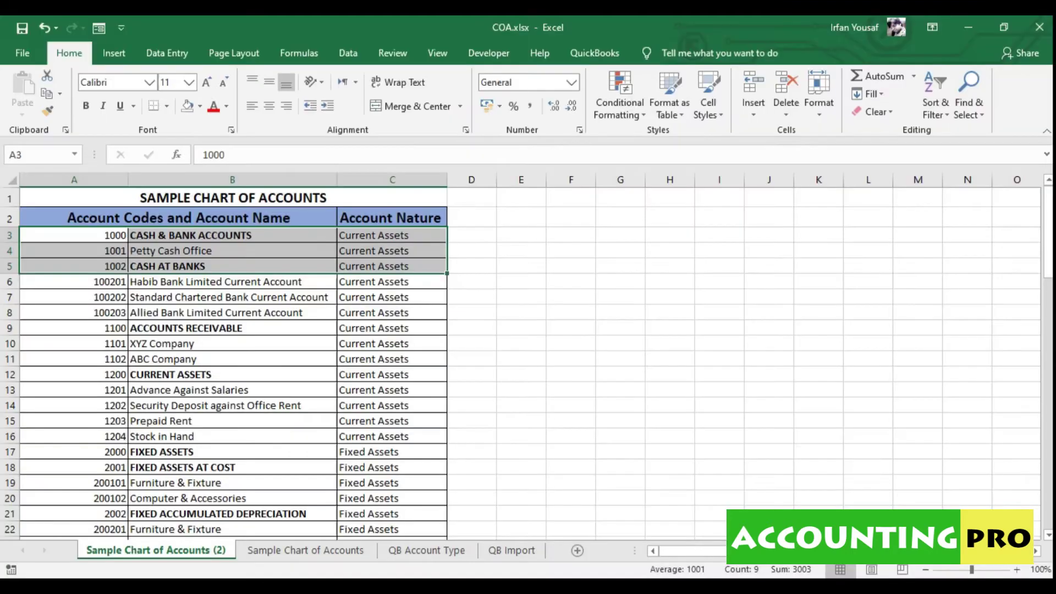
left_click(113, 242)
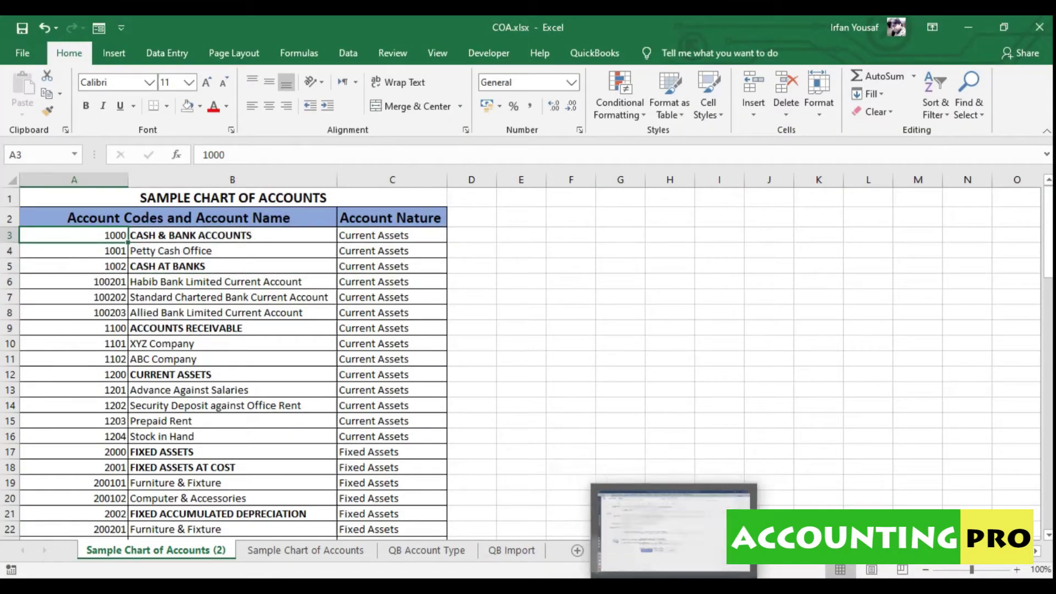
left_click(677, 523)
type("1000")
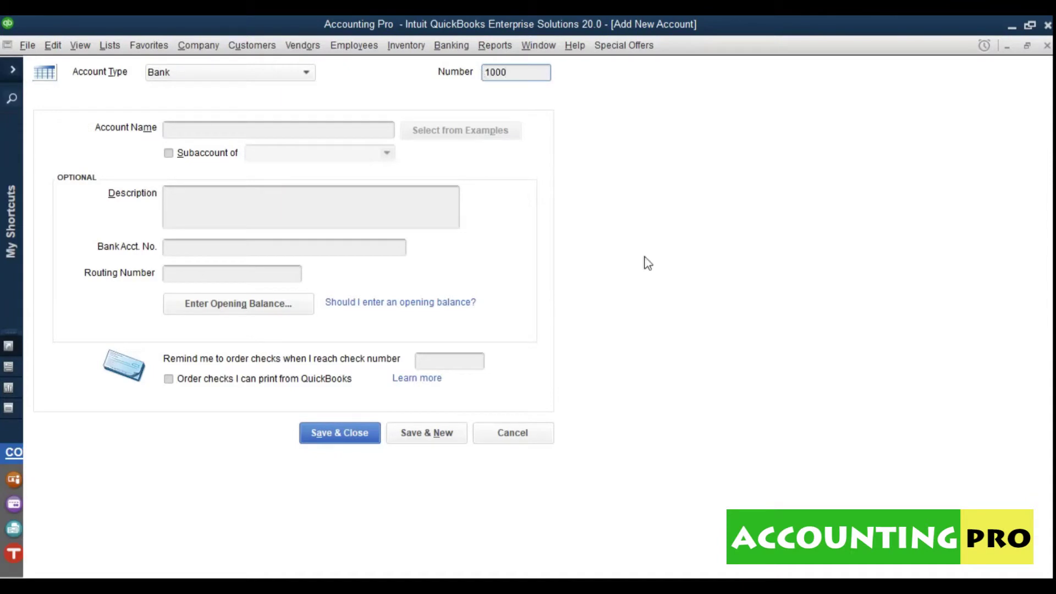
Copy the name CASH & BANK ACCOUNTS from the Excel chart into account 1000 in QuickBooks, then save it and begin another new account.
key("alt+Tab")
left_click(283, 240)
key("ctrl+c")
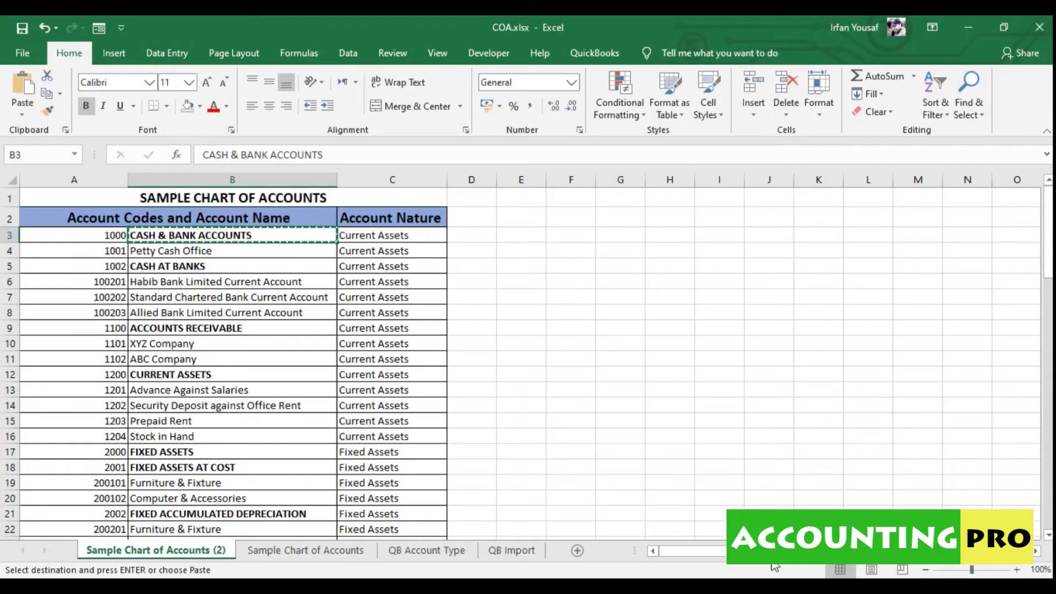
key("alt+Tab")
left_click(280, 133)
key("ctrl+v")
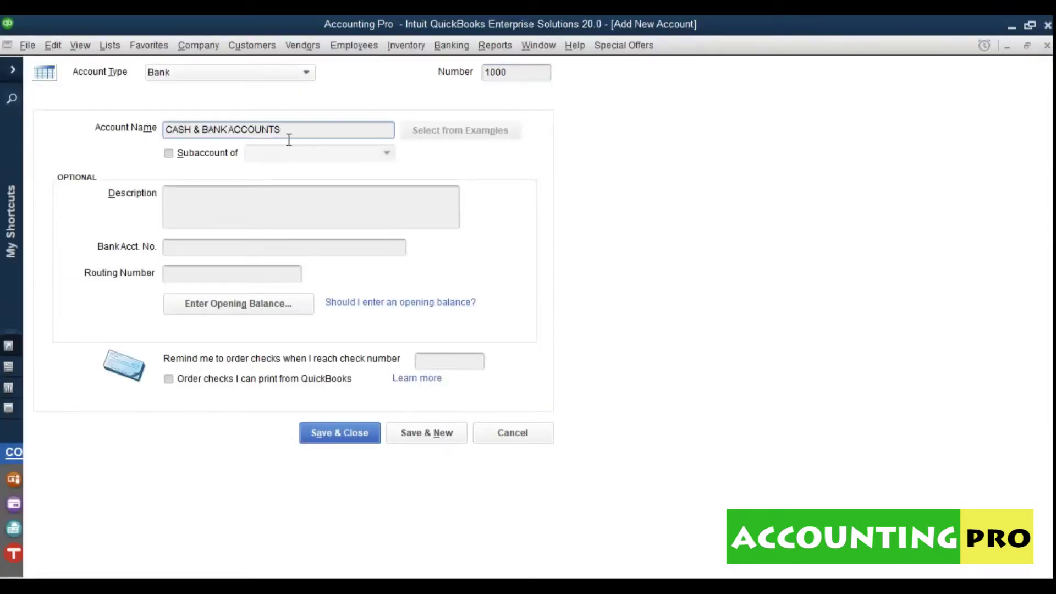
left_click(426, 435)
Copy the Petty Cash Office code 1001 from the Excel chart into the number of the new QuickBooks bank account.
key("alt+Tab")
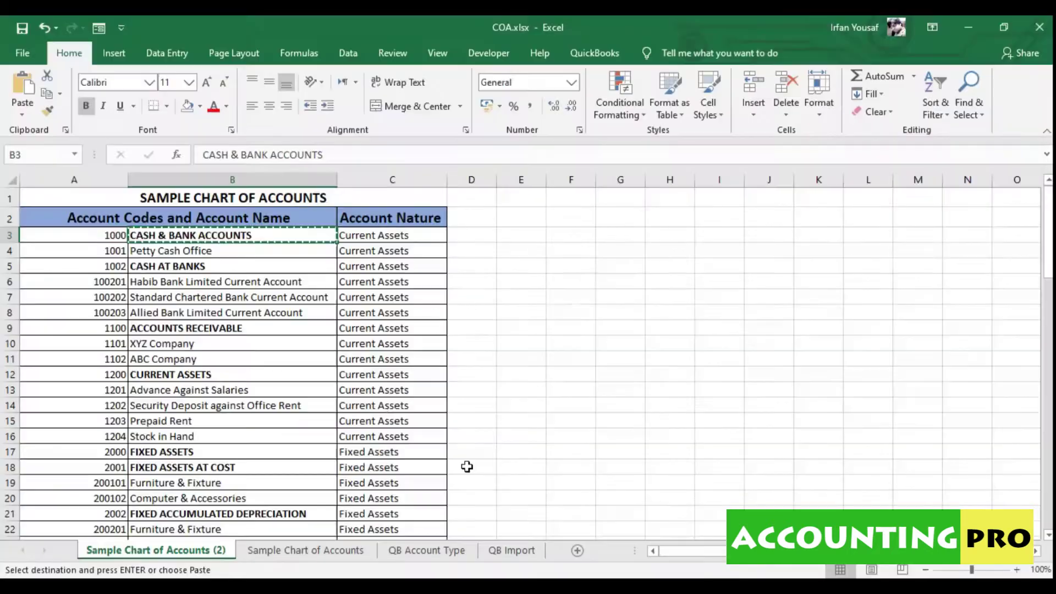
left_click(122, 256)
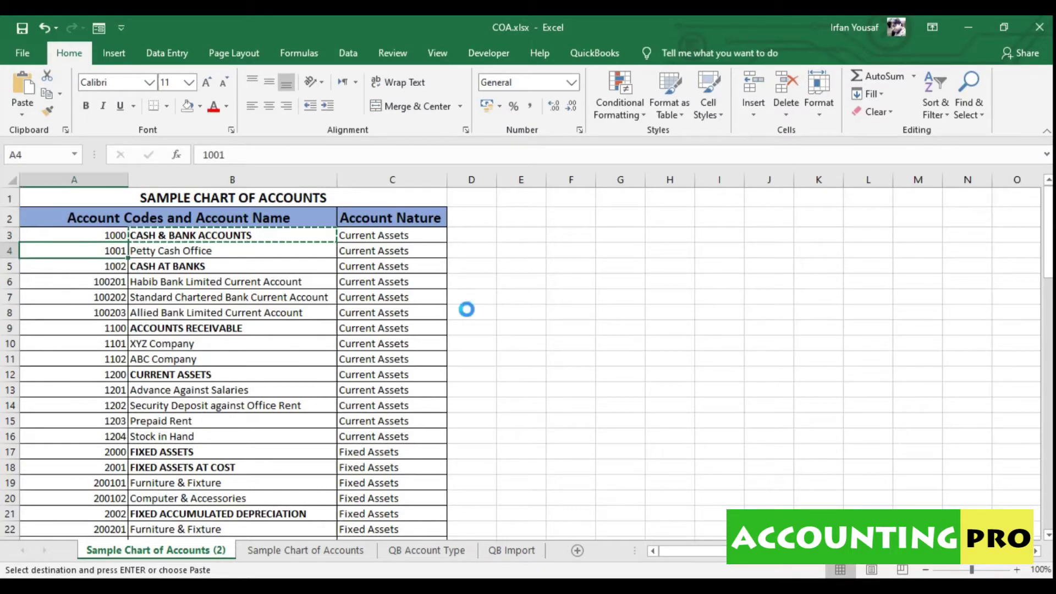
key("ctrl+c")
key("alt+Tab")
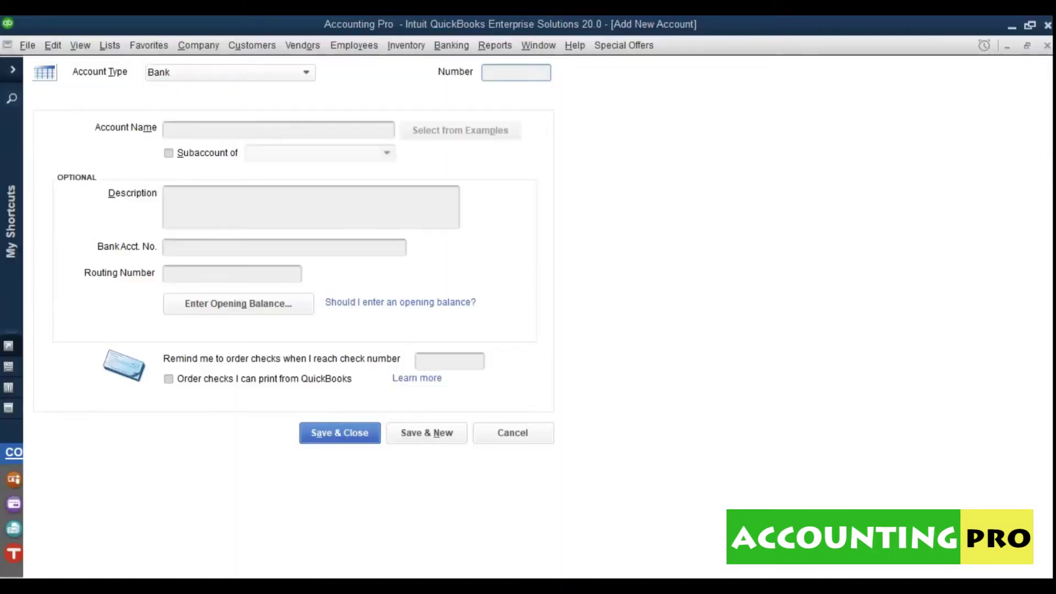
key("ctrl+v")
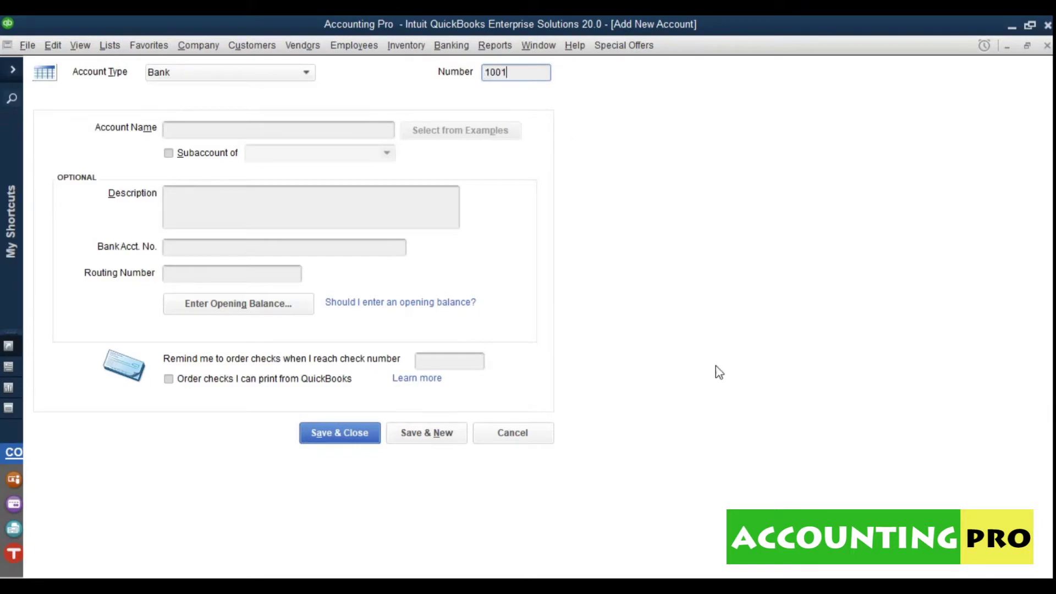
Copy the name Petty Cash Office from the Excel chart into the account name of QuickBooks account 1001.
key("alt+Tab")
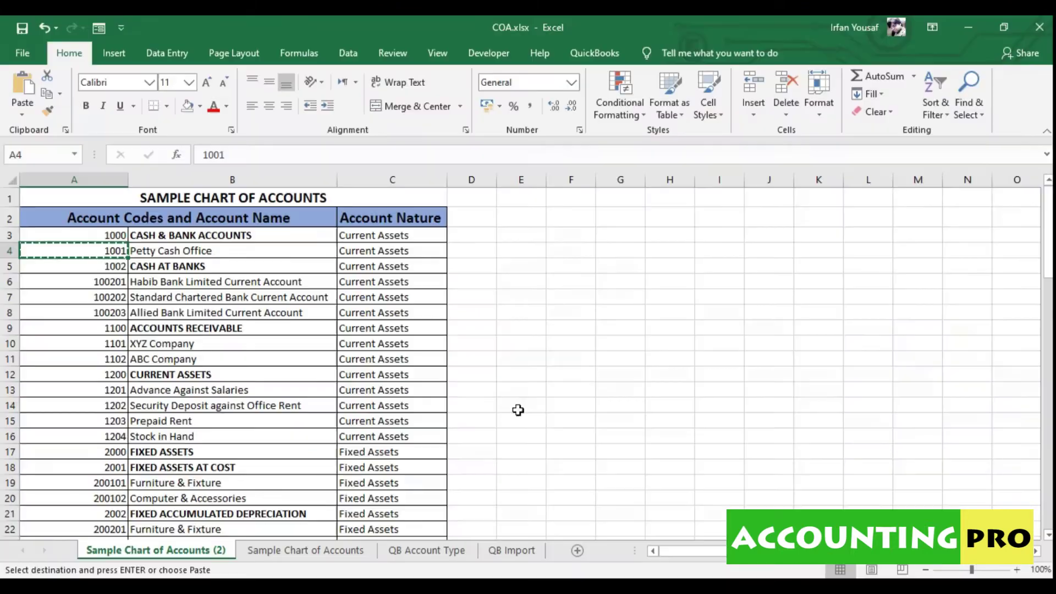
left_click(252, 252)
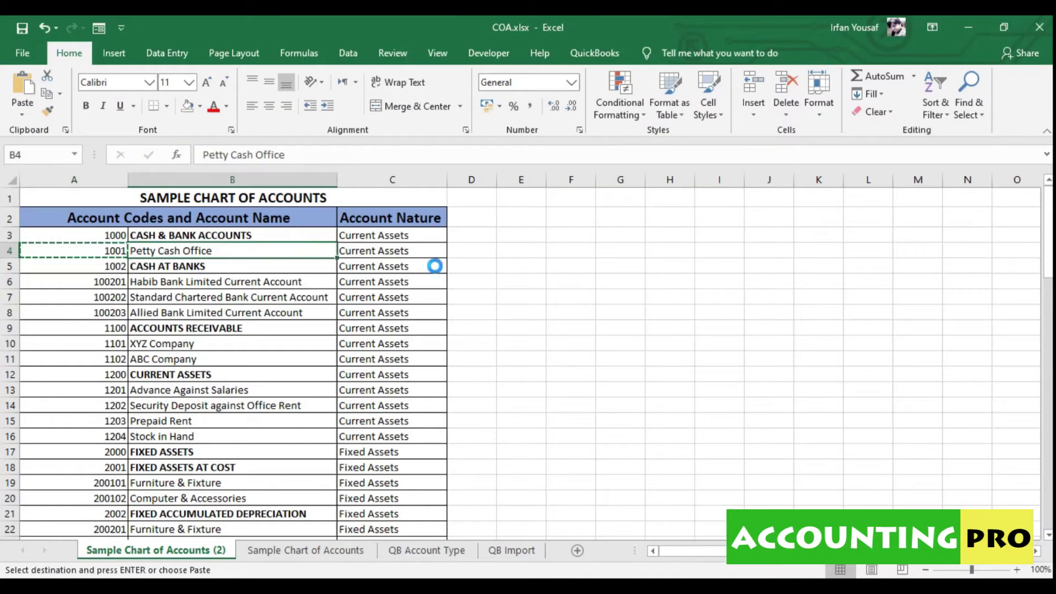
key("ctrl+c")
key("alt+Tab")
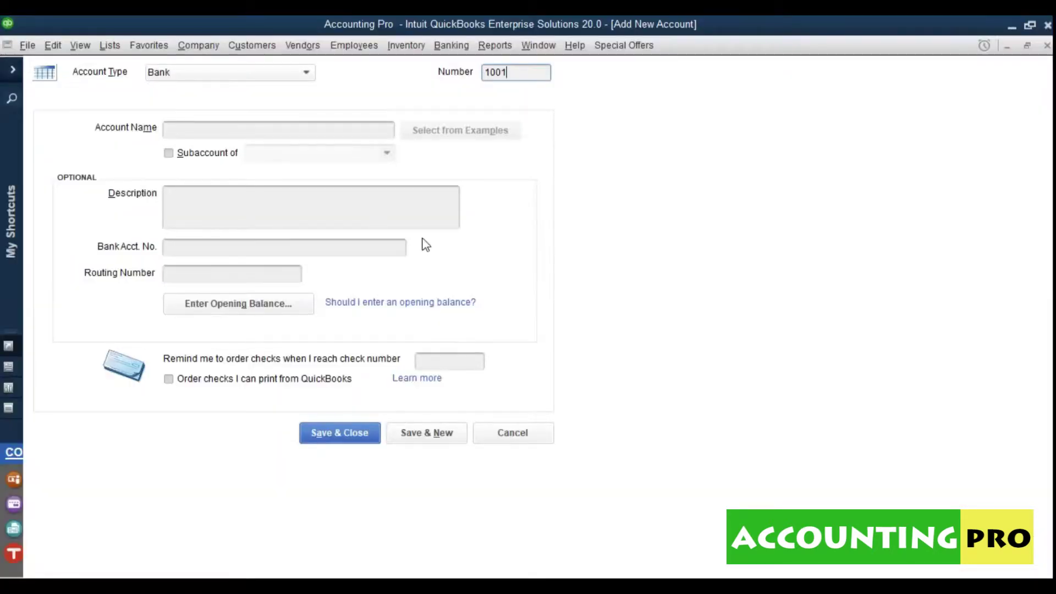
left_click(230, 132)
key("ctrl+v")
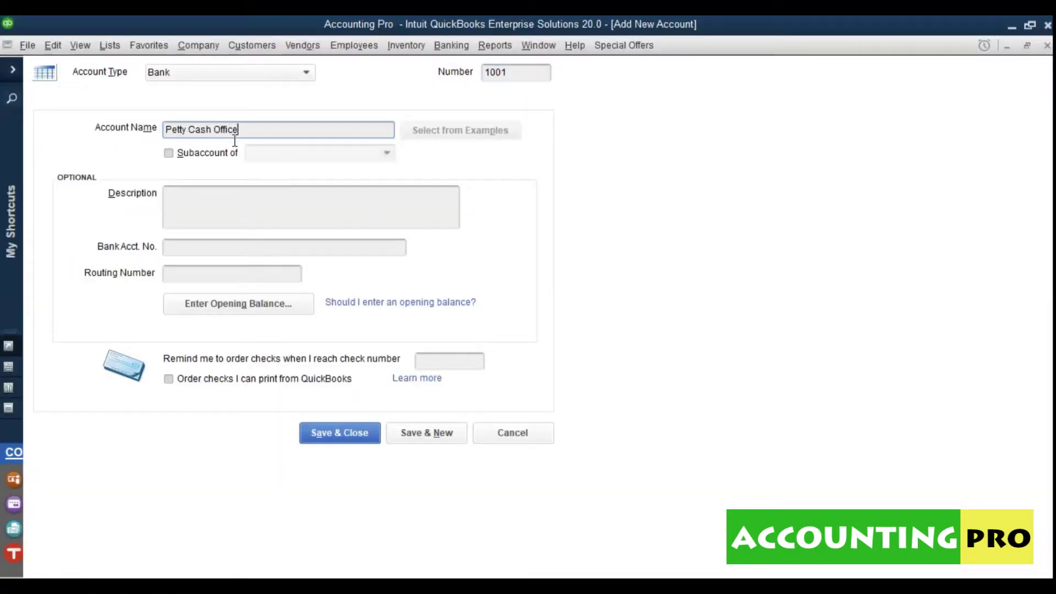
Make Petty Cash Office a subaccount of 1000 CASH & BANK ACCOUNTS, then save and close the new account.
left_click(220, 154)
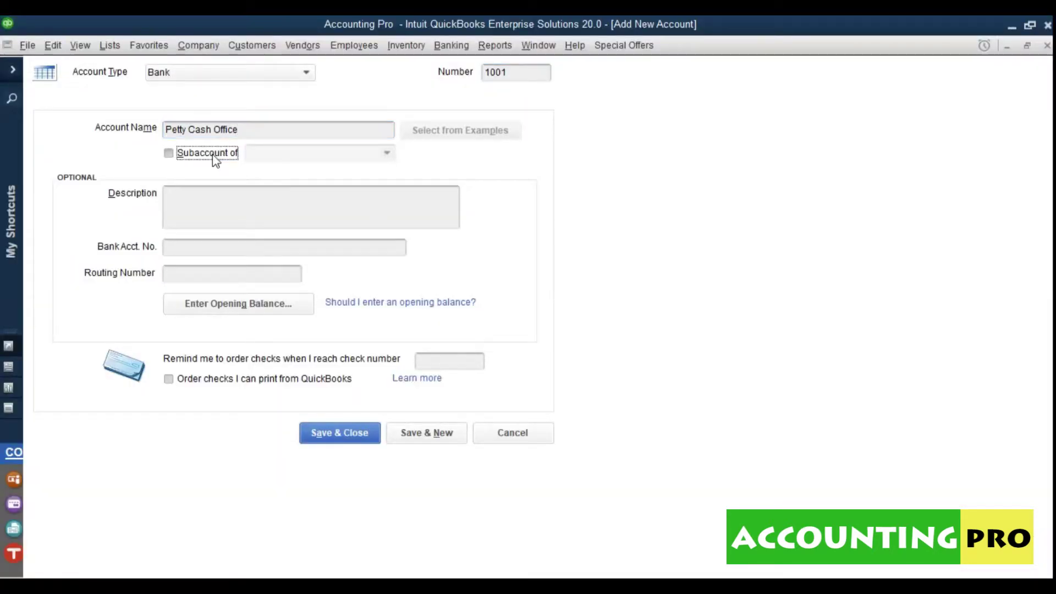
left_click(386, 154)
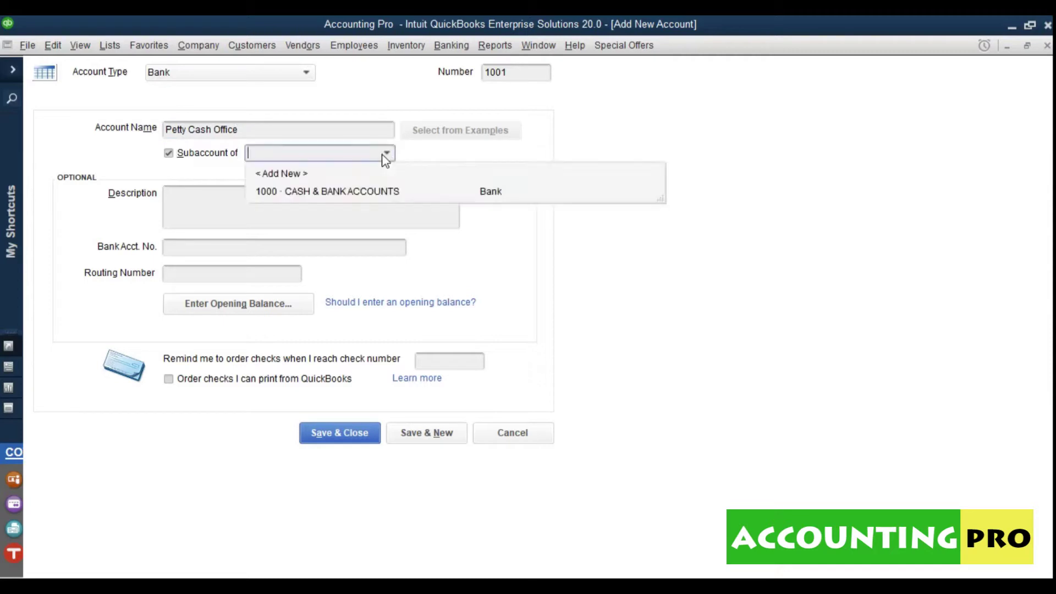
left_click(324, 193)
left_click(341, 435)
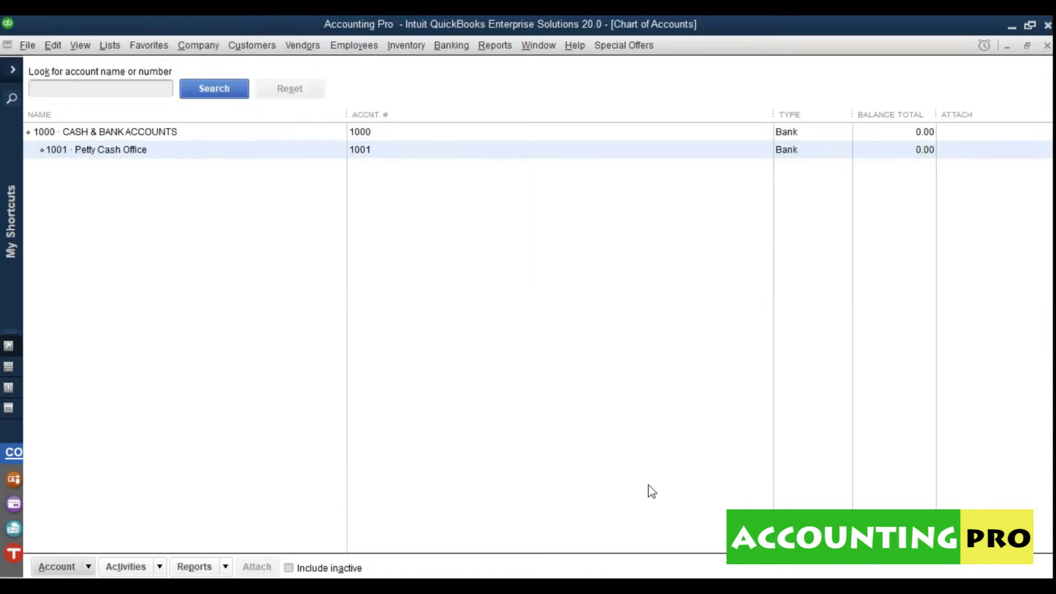
Switch to the Excel workbook and review the sample chart of accounts down to the OTHER INCOME accounts.
key("alt+Tab")
left_click(145, 237)
left_click_drag(1047, 227, 1048, 475)
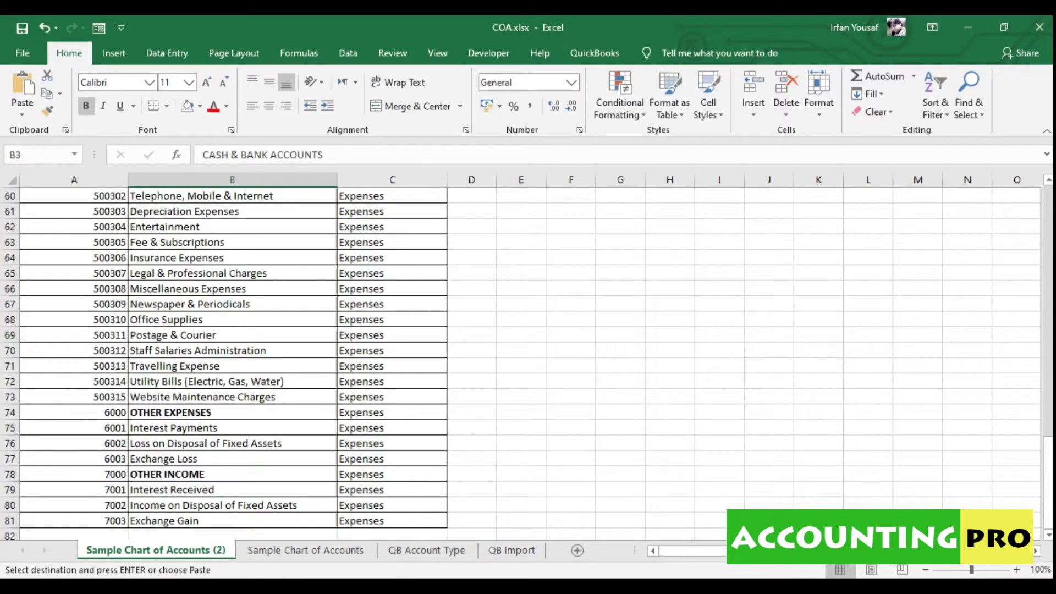
key("alt+Tab")
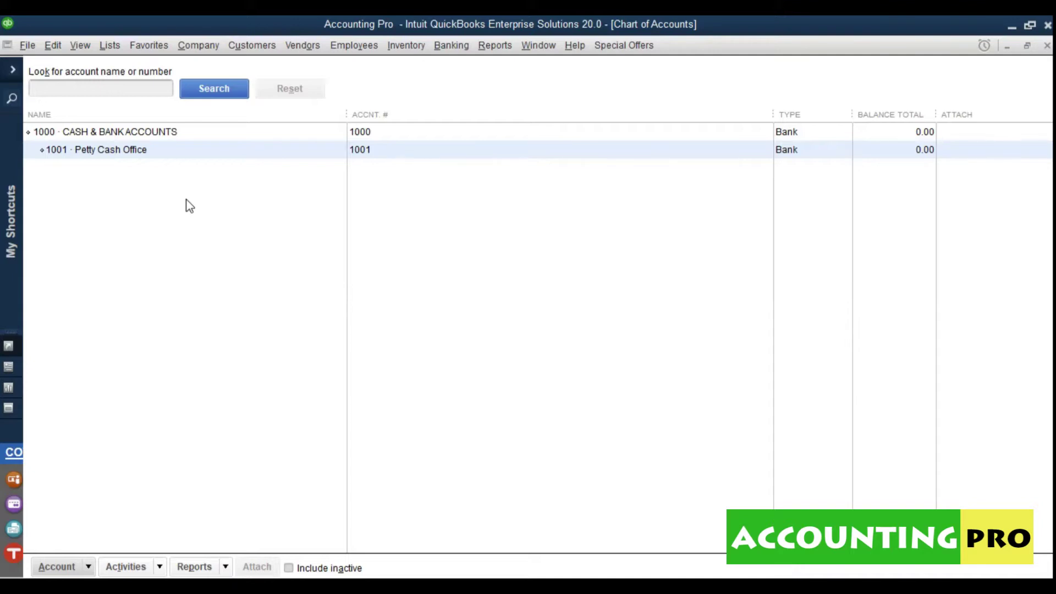
Delete the accounts 1001 Petty Cash Office and 1000 CASH & BANK ACCOUNTS from the QuickBooks chart of accounts.
left_click(110, 155)
right_click(109, 155)
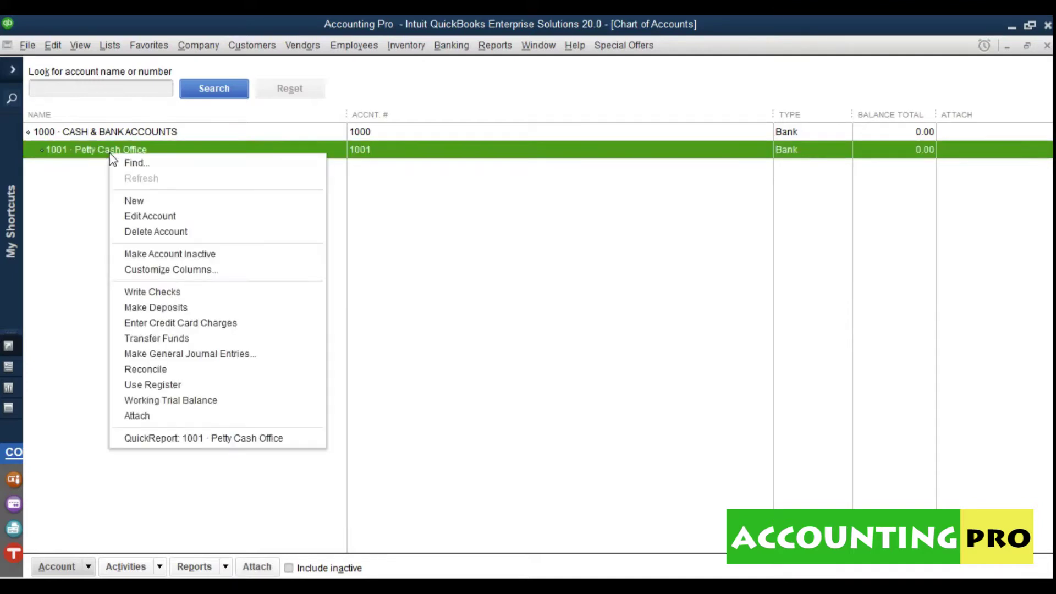
left_click(165, 231)
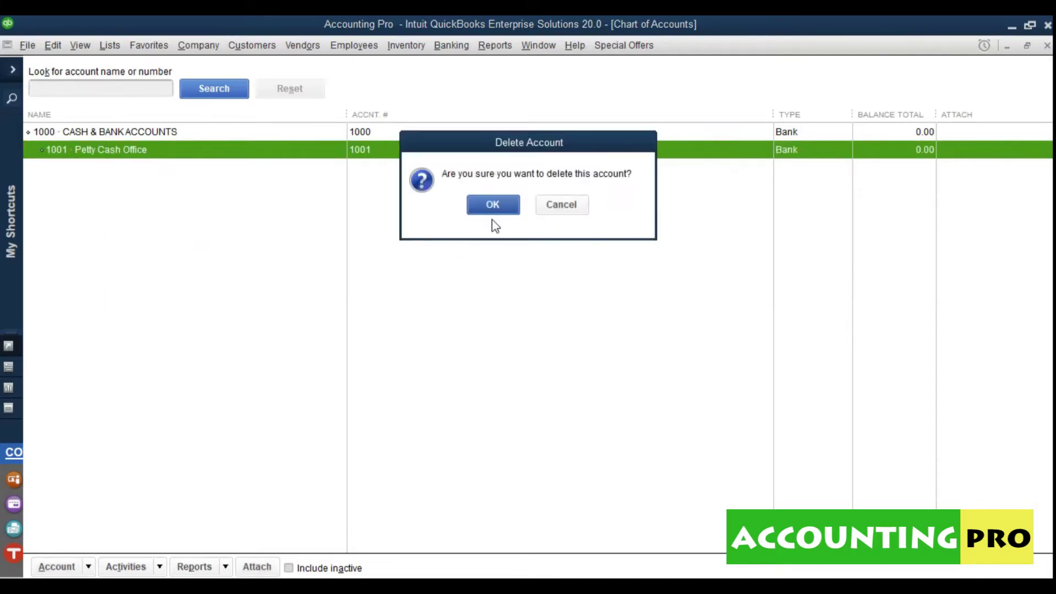
left_click(491, 204)
right_click(121, 137)
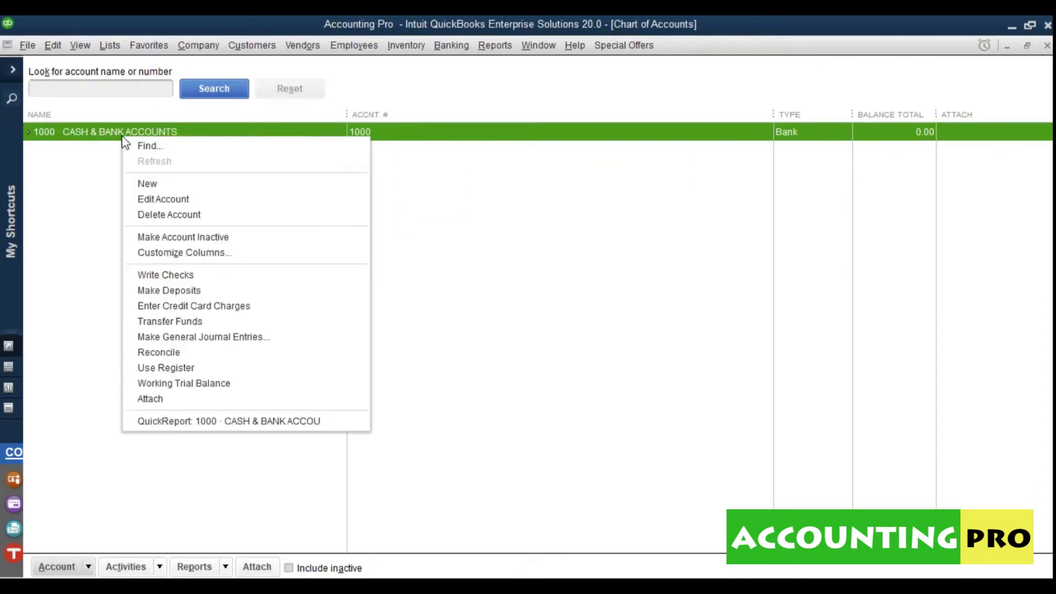
left_click(187, 216)
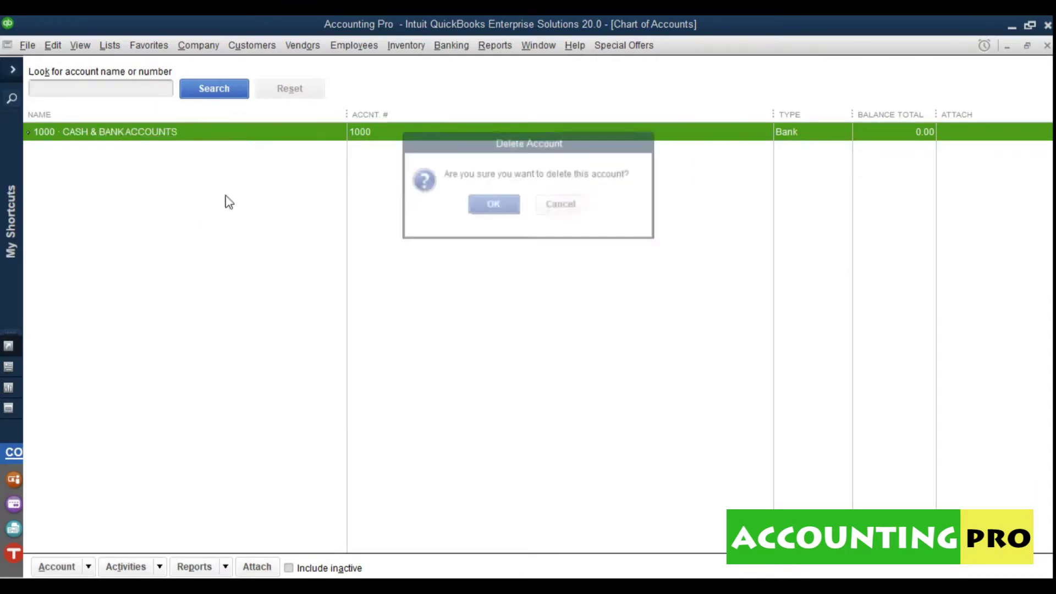
left_click(493, 205)
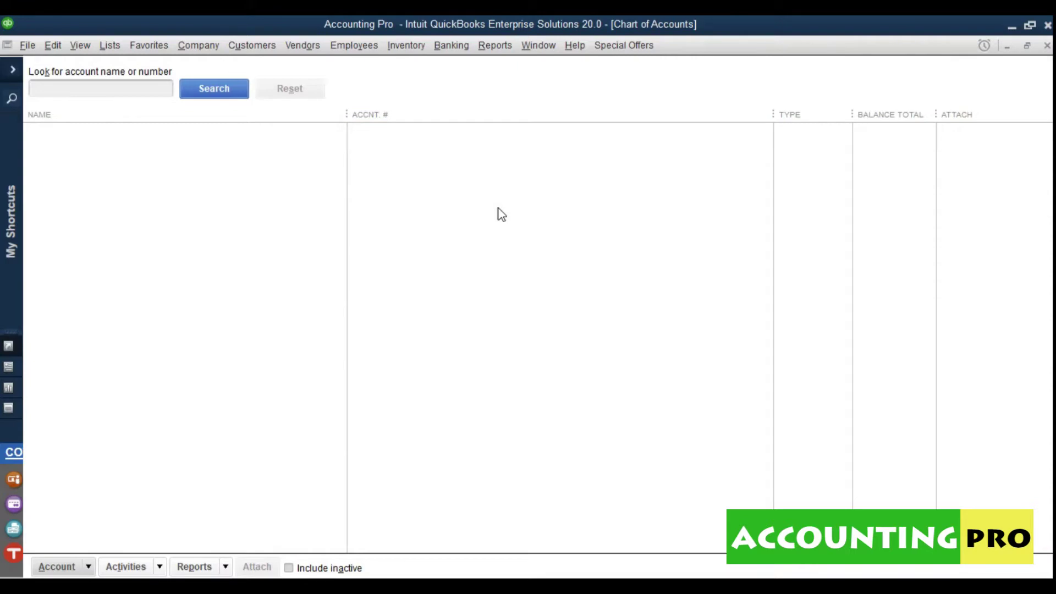
Go back to the Excel sample chart, end the pending copy and review the first accounts from the top.
key("alt+Tab")
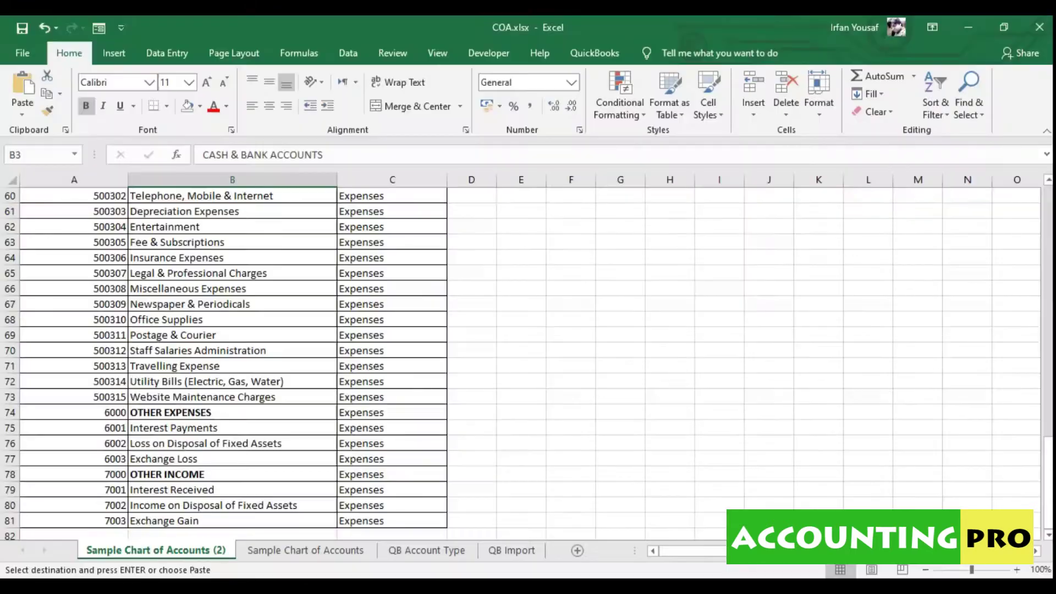
left_click(541, 320)
left_click_drag(1048, 468, 1044, 179)
key("Escape")
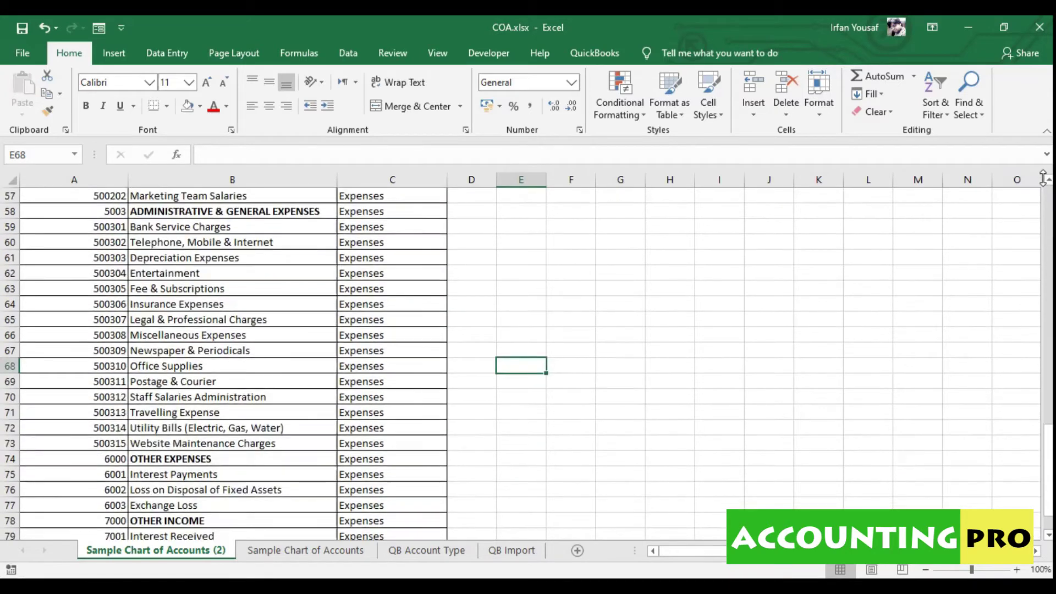
left_click_drag(1049, 452, 1045, 203)
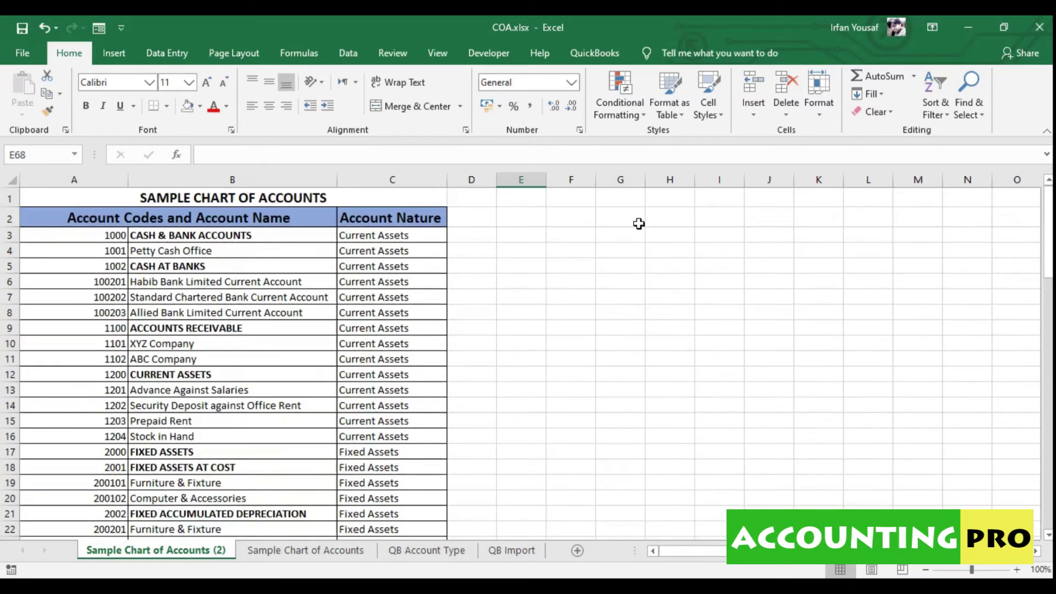
left_click(495, 237)
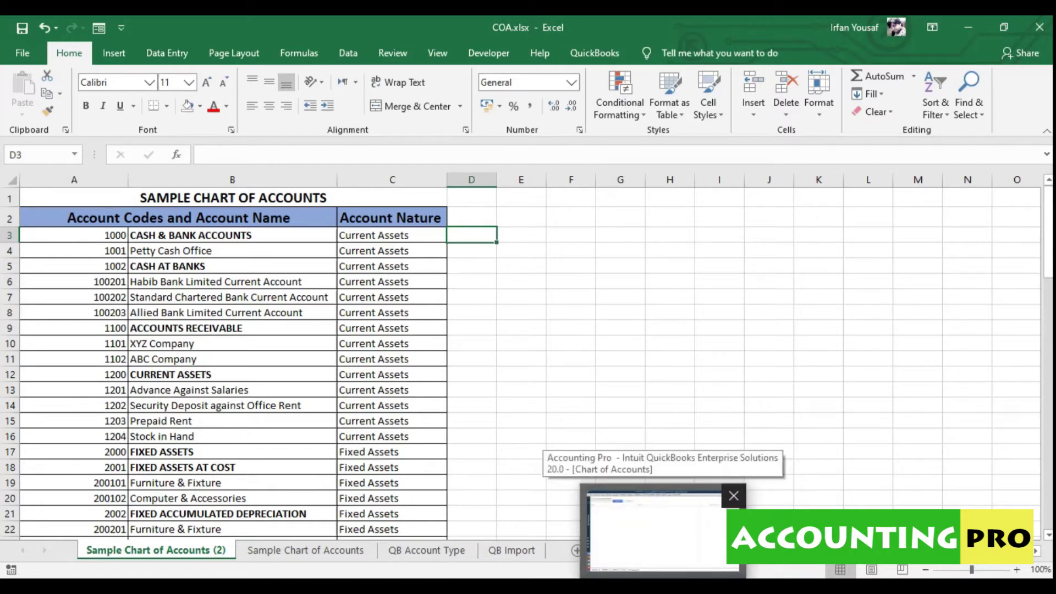
left_click(662, 586)
left_click(94, 571)
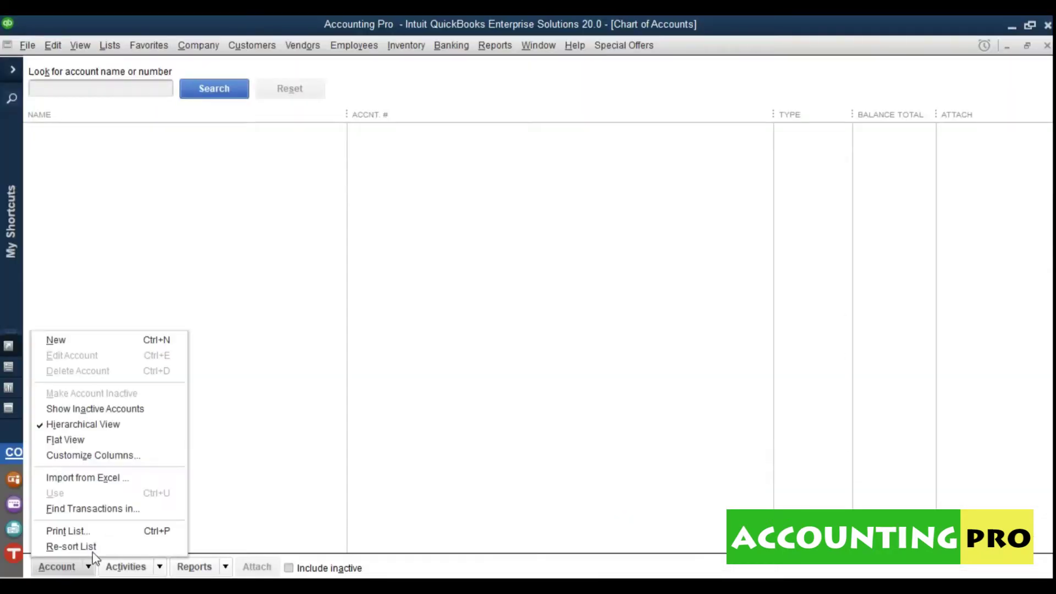
left_click(132, 341)
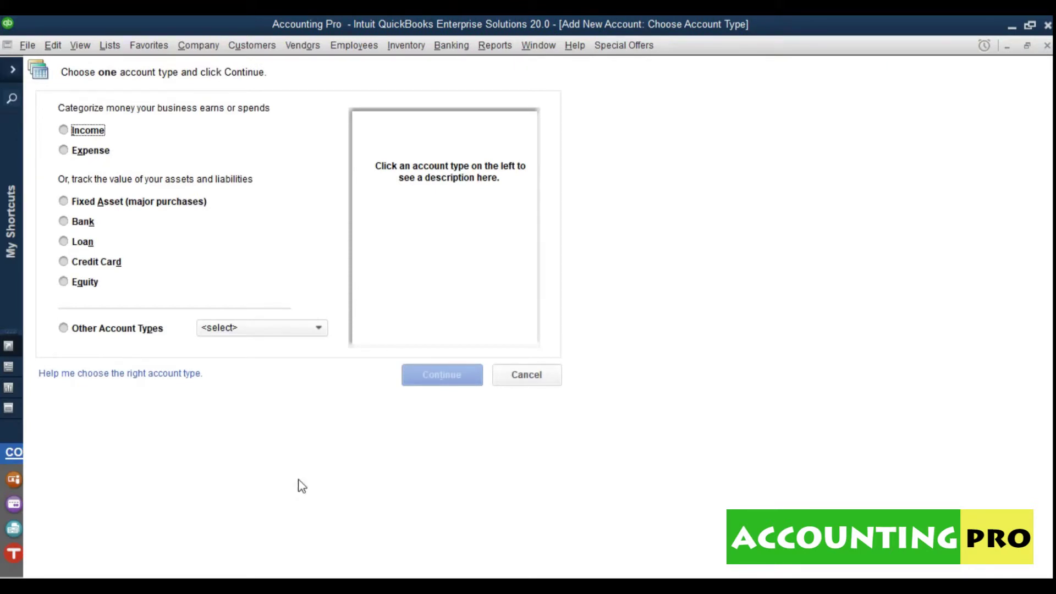
key("Escape")
Start a new account in QuickBooks and view the other account types it offers.
left_click(83, 566)
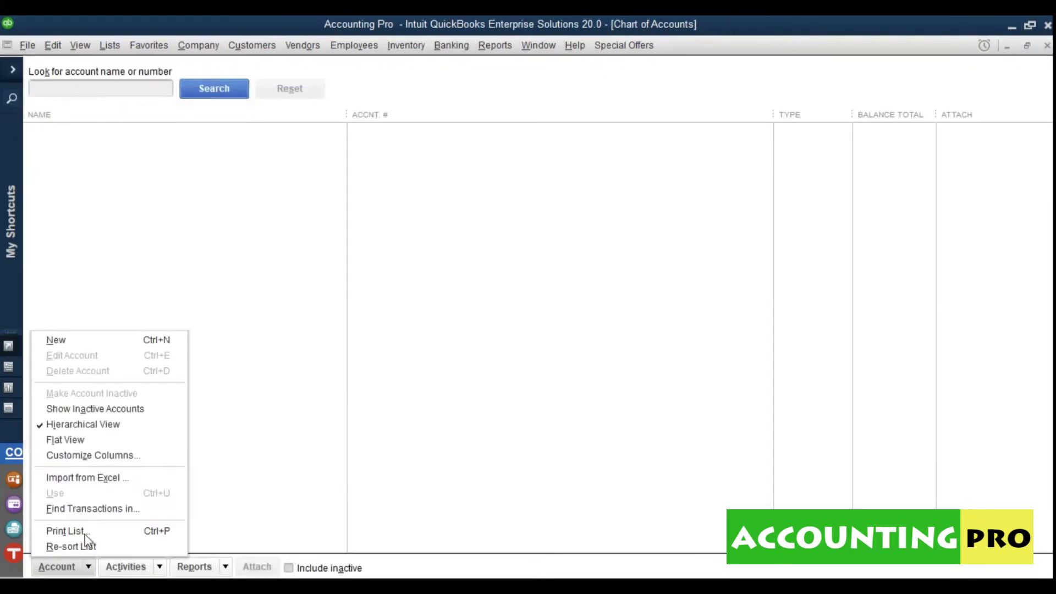
left_click(85, 340)
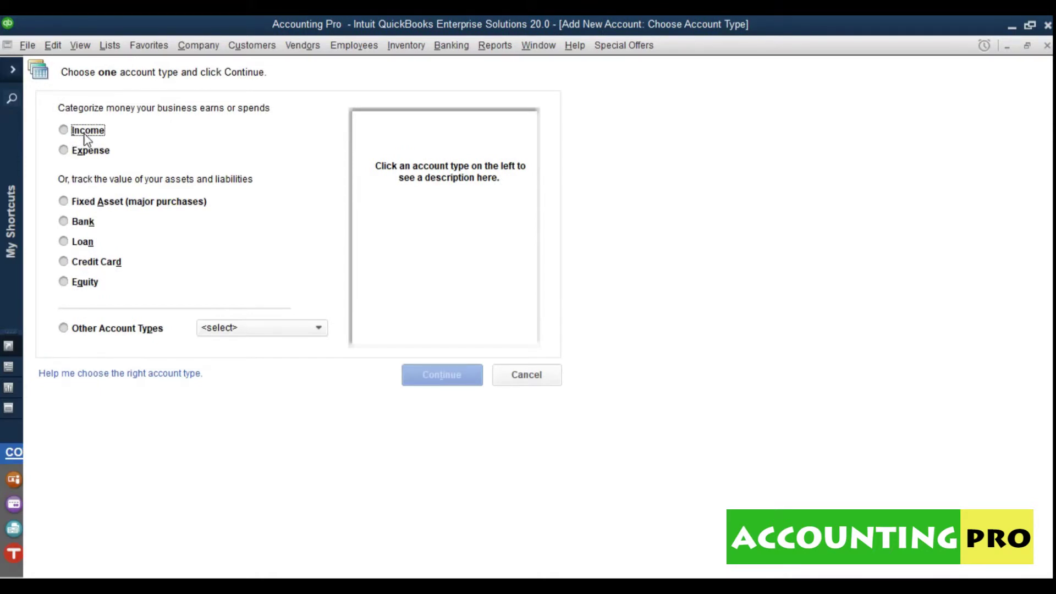
left_click(275, 328)
left_click(303, 247)
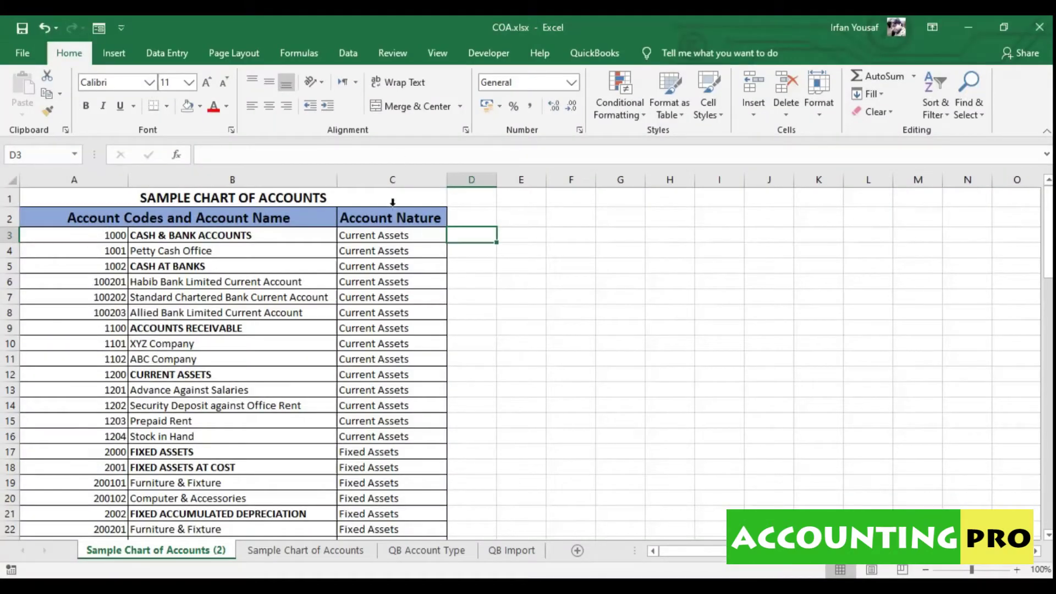
In the Excel sample chart, examine the Account Nature column from CASH & BANK ACCOUNTS to Stock in Hand.
left_click(387, 242)
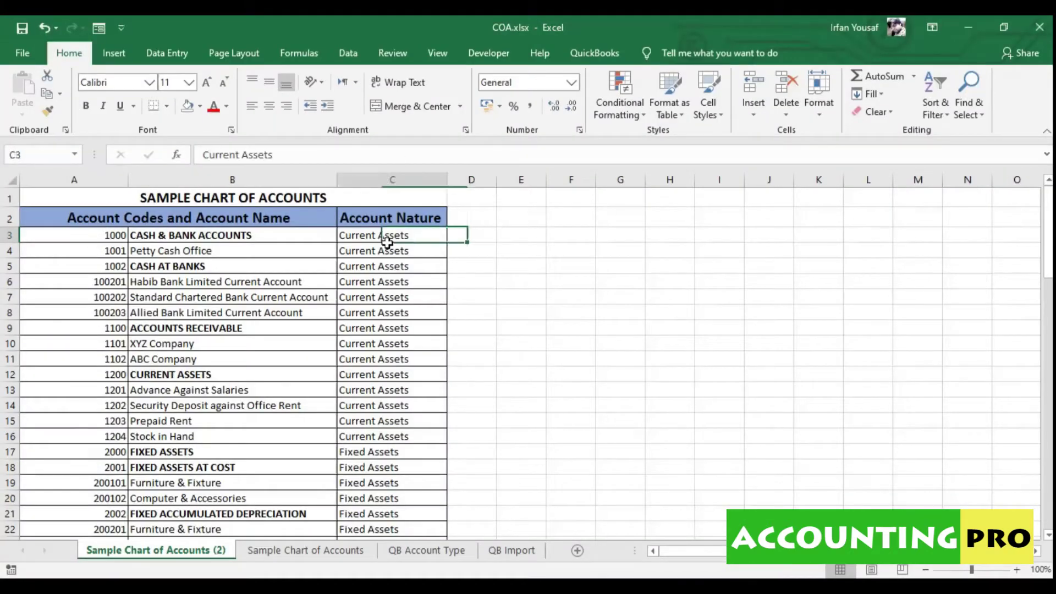
left_click_drag(387, 242, 429, 297)
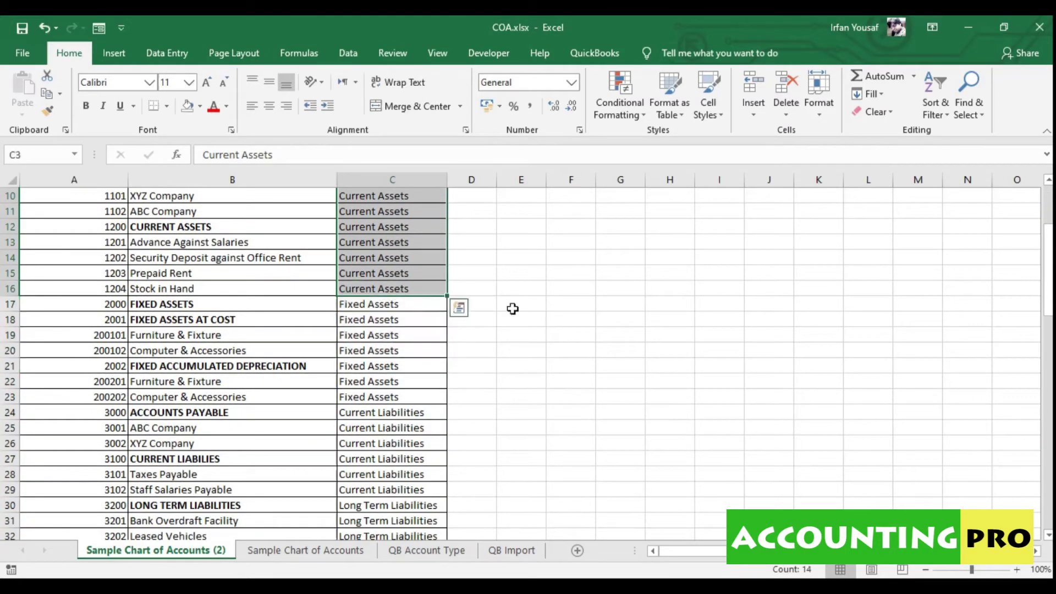
left_click(513, 309)
left_click_drag(1048, 272, 1048, 231)
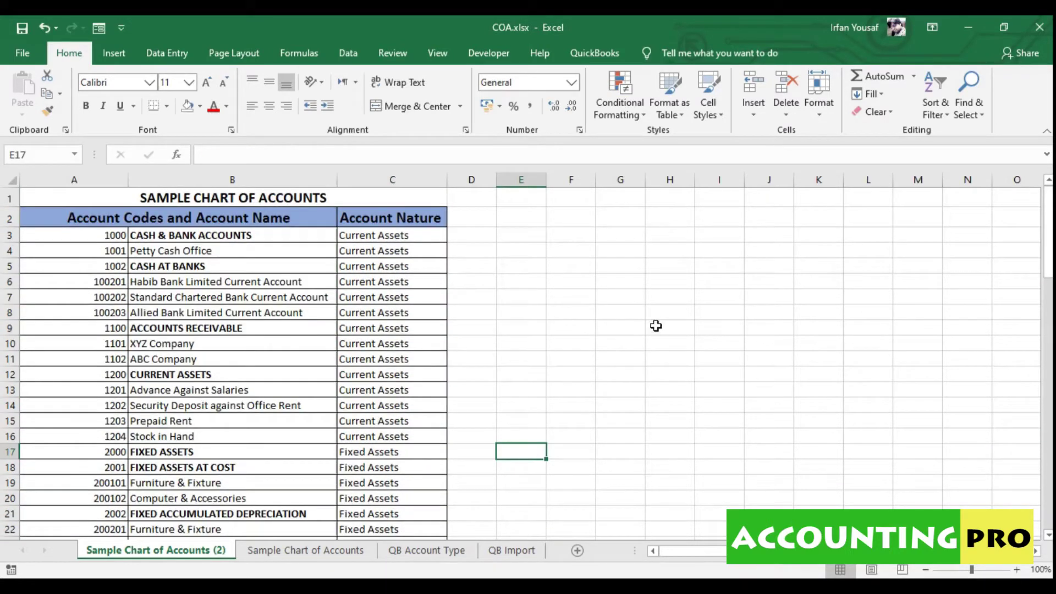
left_click(378, 242)
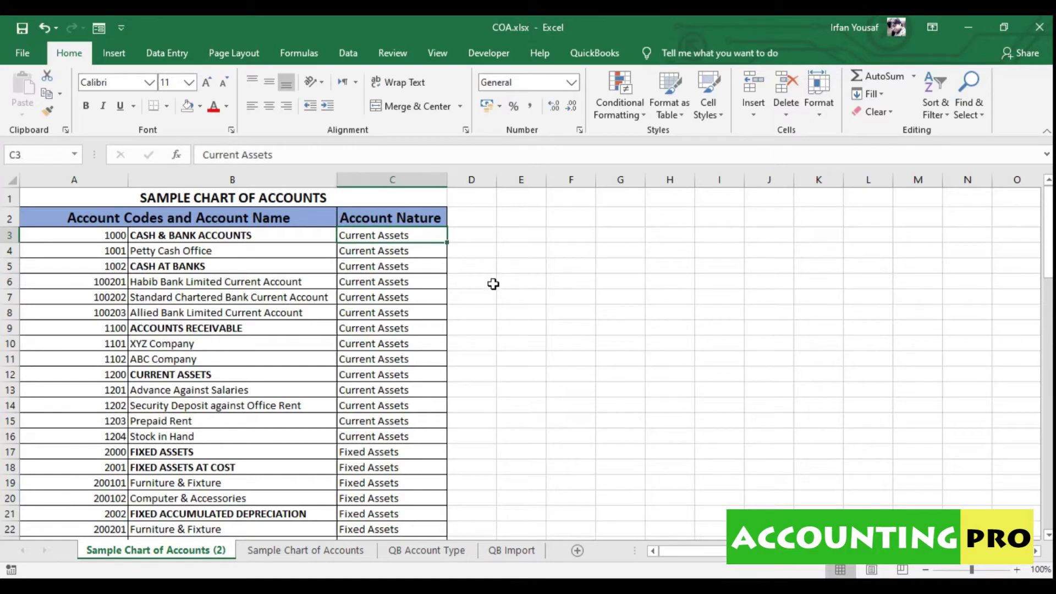
Choose Bank as the type of the new QuickBooks account, continue to its form and look through the available account types.
key("alt+Tab")
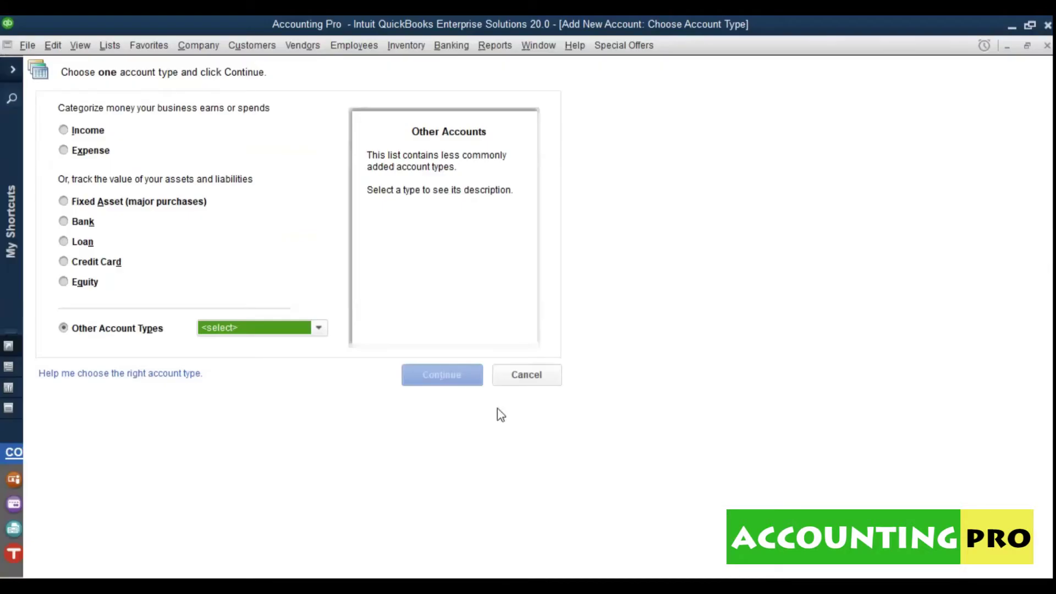
left_click(80, 223)
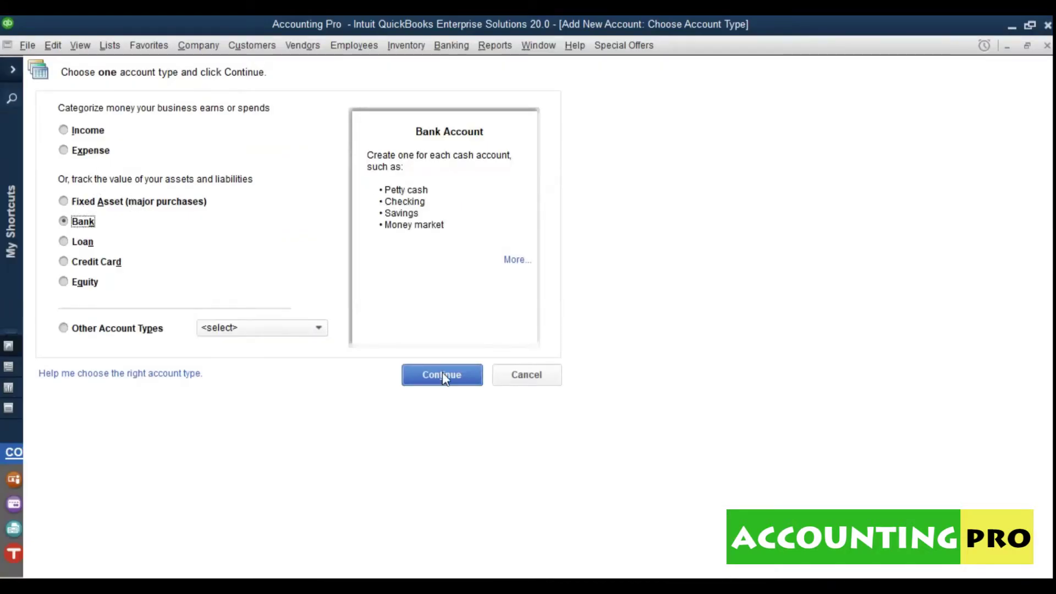
left_click(442, 376)
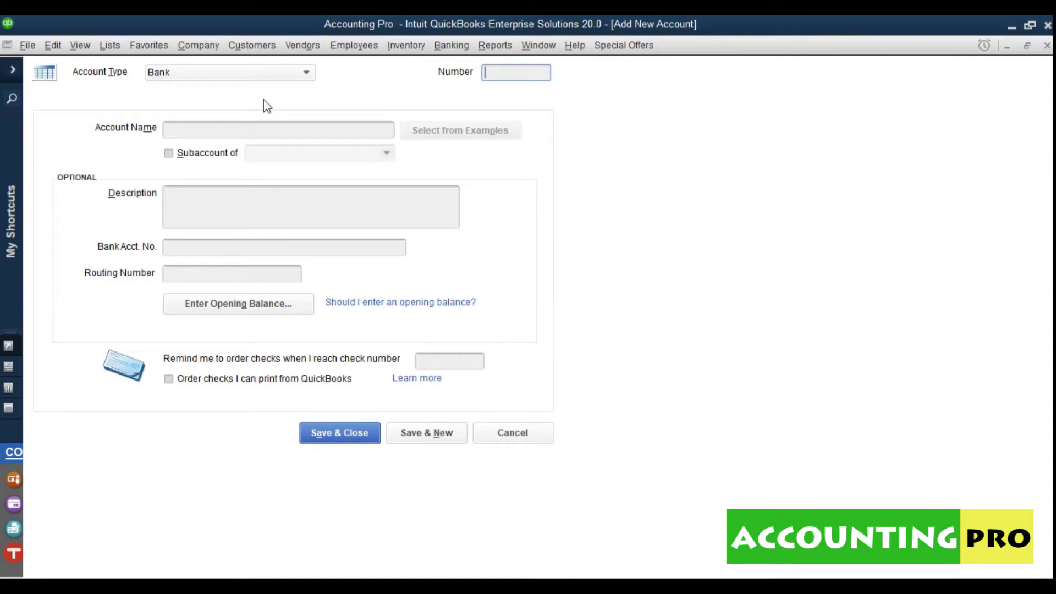
left_click(256, 77)
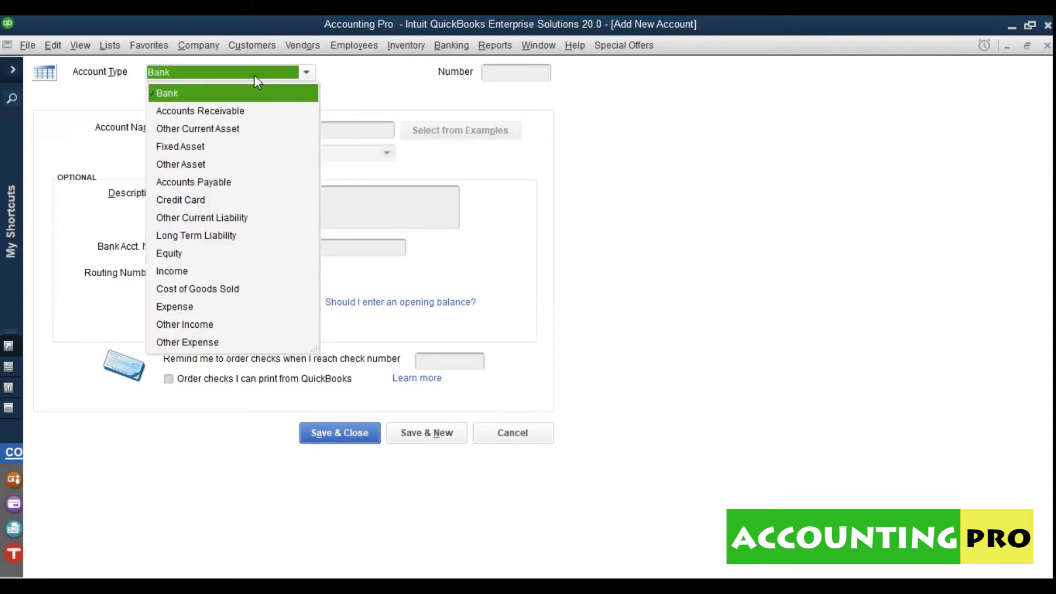
left_click(255, 77)
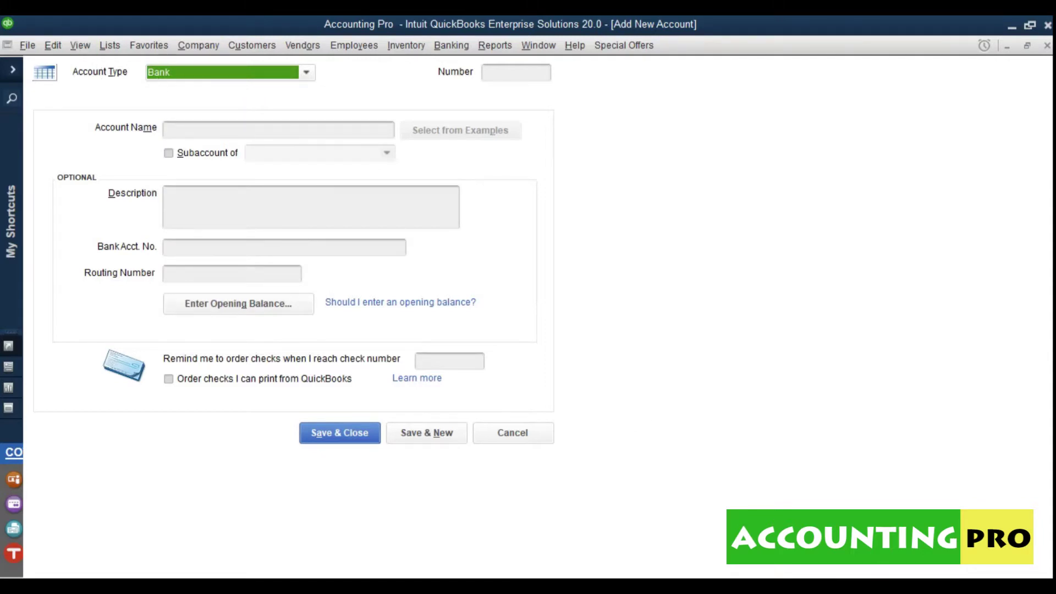
Enter the heading Account Type in cell E2 of the Excel sample chart and fit column E to its width.
key("alt+Tab")
left_click(526, 225)
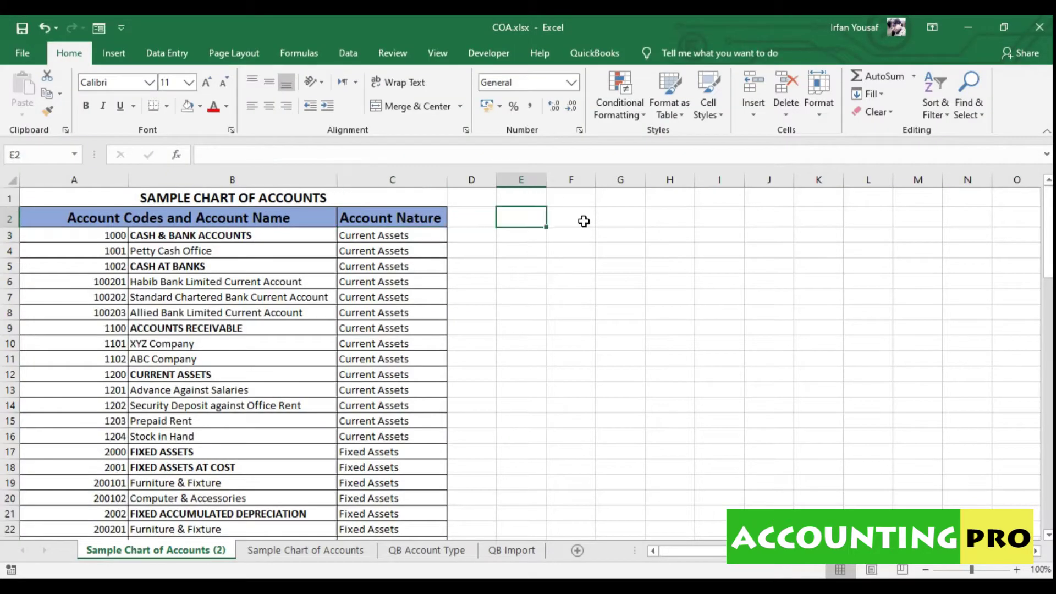
type("aCccount Type")
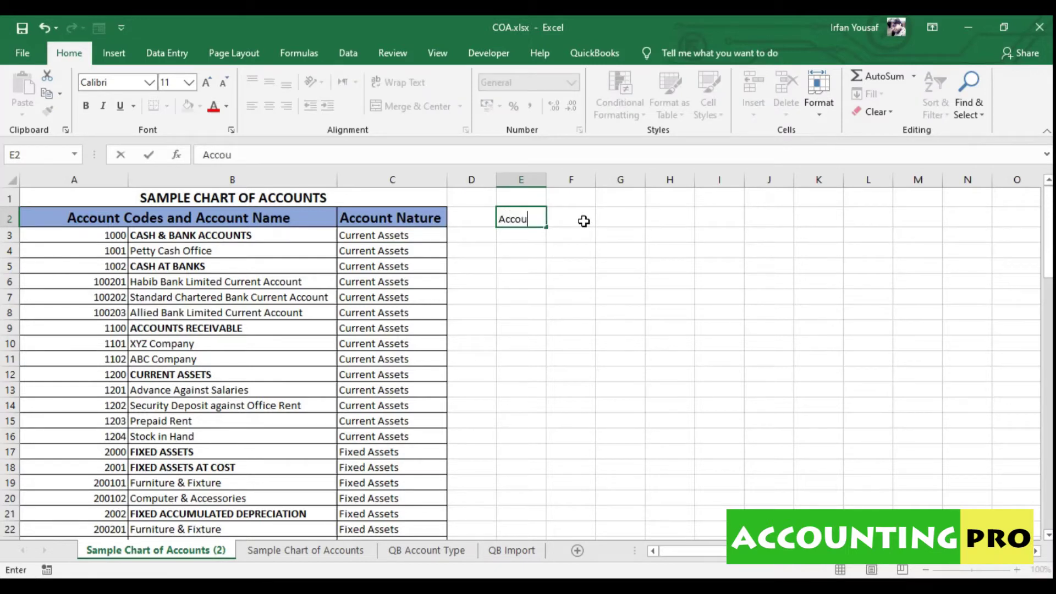
key("Return")
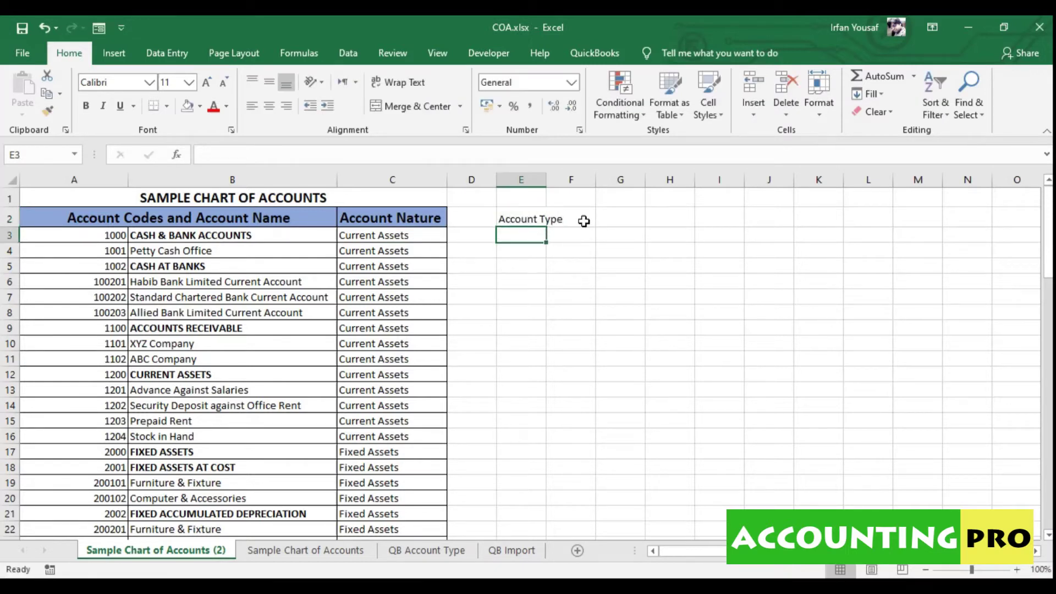
double_click(547, 181)
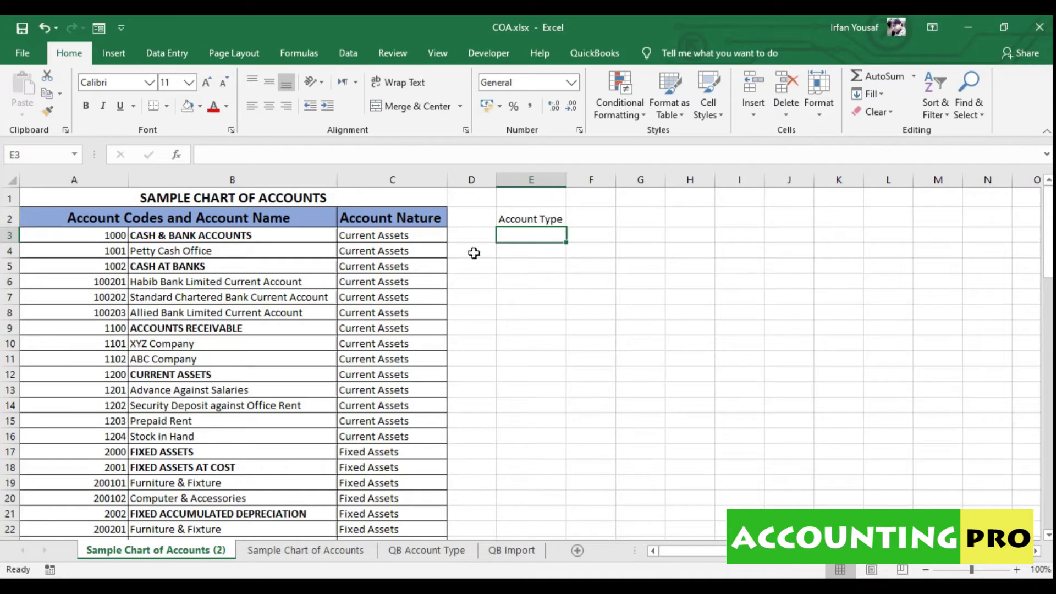
Check the Number field of the QuickBooks account form, enter the heading Account Number in cell F2 of the Excel chart and fit column F.
left_click_drag(317, 242, 422, 235)
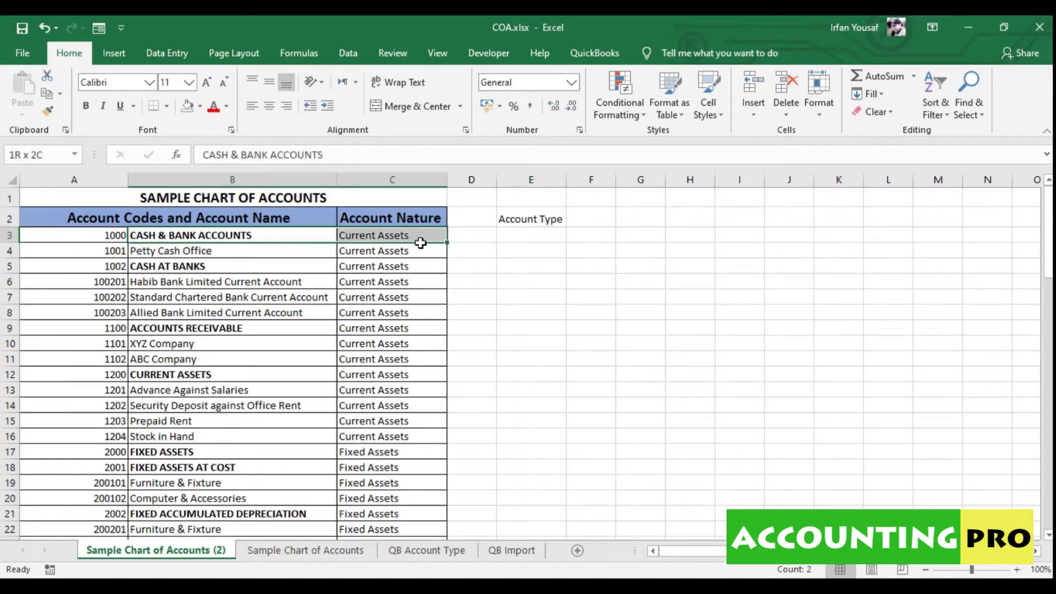
left_click(549, 240)
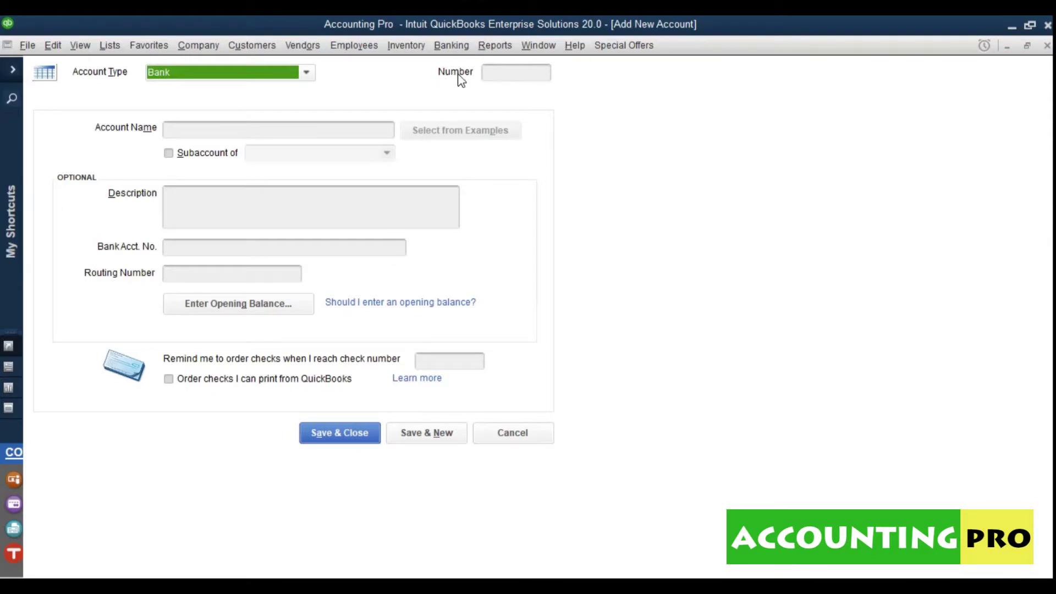
left_click(517, 75)
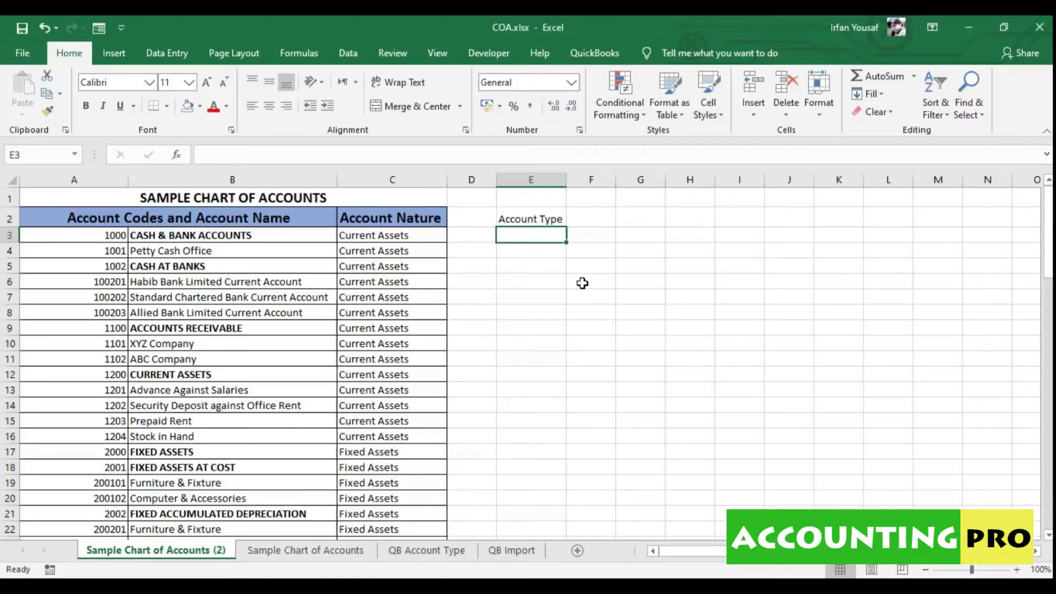
left_click(110, 220)
left_click_drag(113, 236, 109, 253)
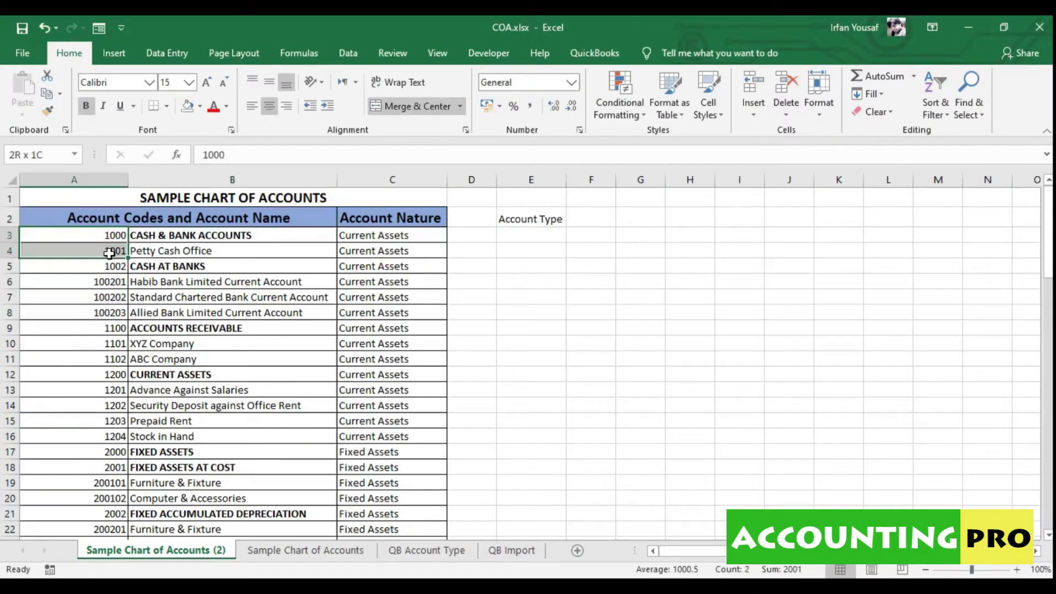
left_click(604, 223)
type("Acc")
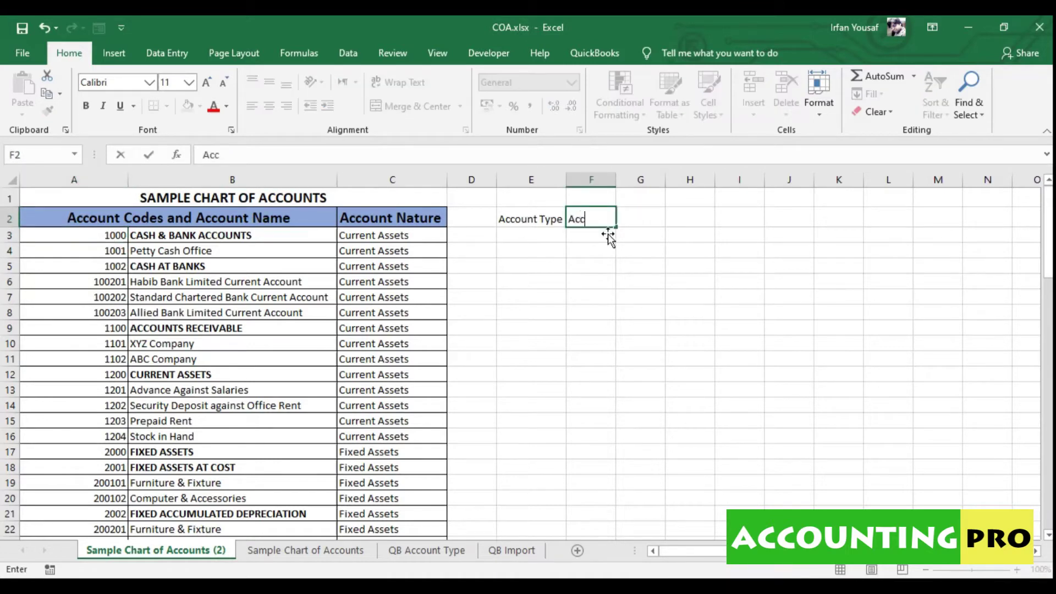
type("ount Number")
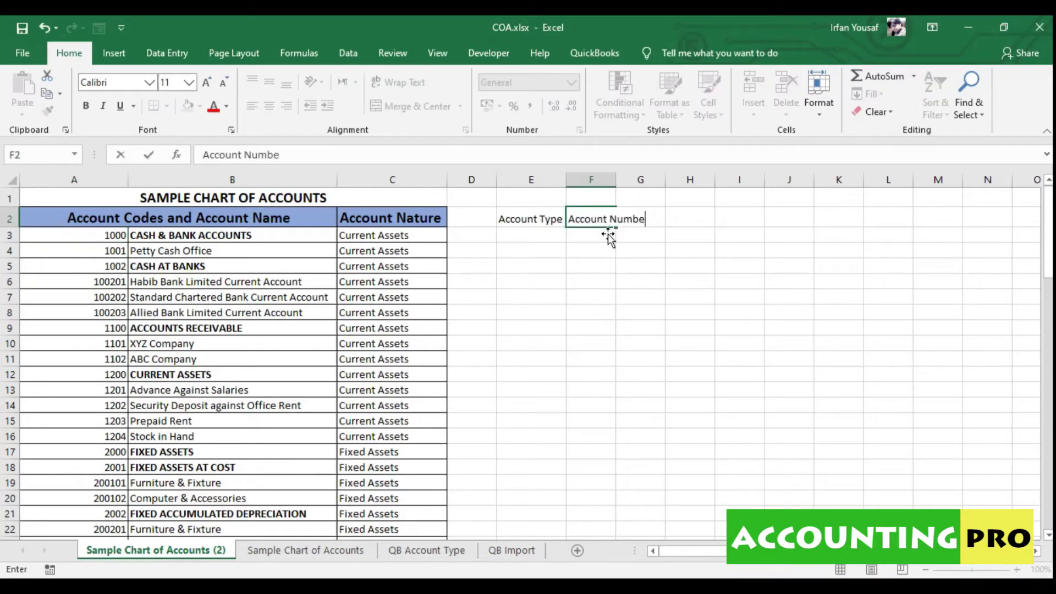
key("Return")
double_click(628, 180)
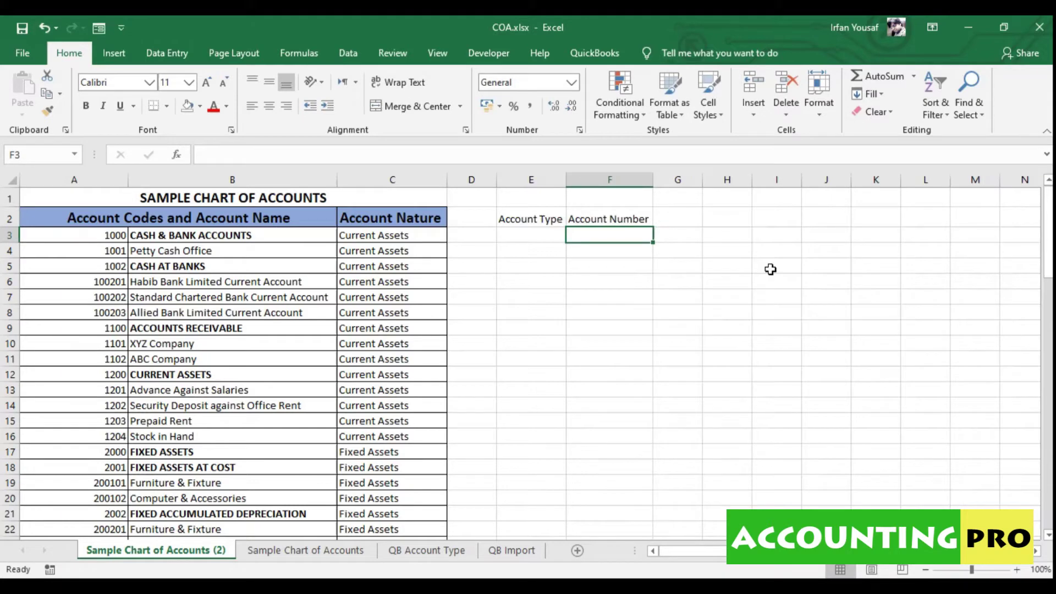
Check the Account Name field in QuickBooks, enter the heading Account Name in cell G2 of the Excel chart and fit column G.
left_click(665, 586)
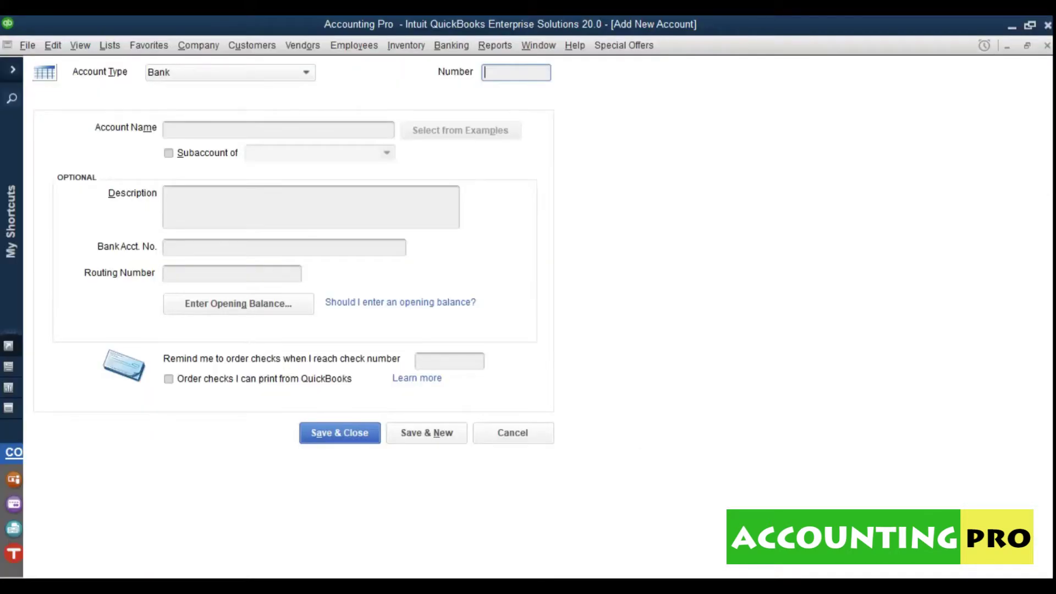
left_click(222, 136)
key("alt+Tab")
left_click(682, 217)
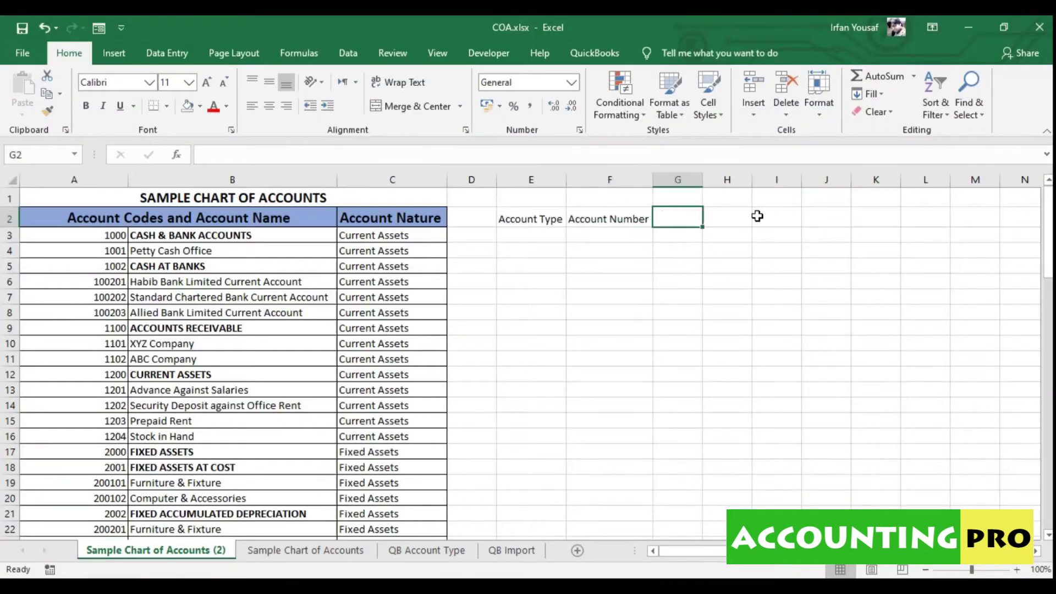
type("Account Name")
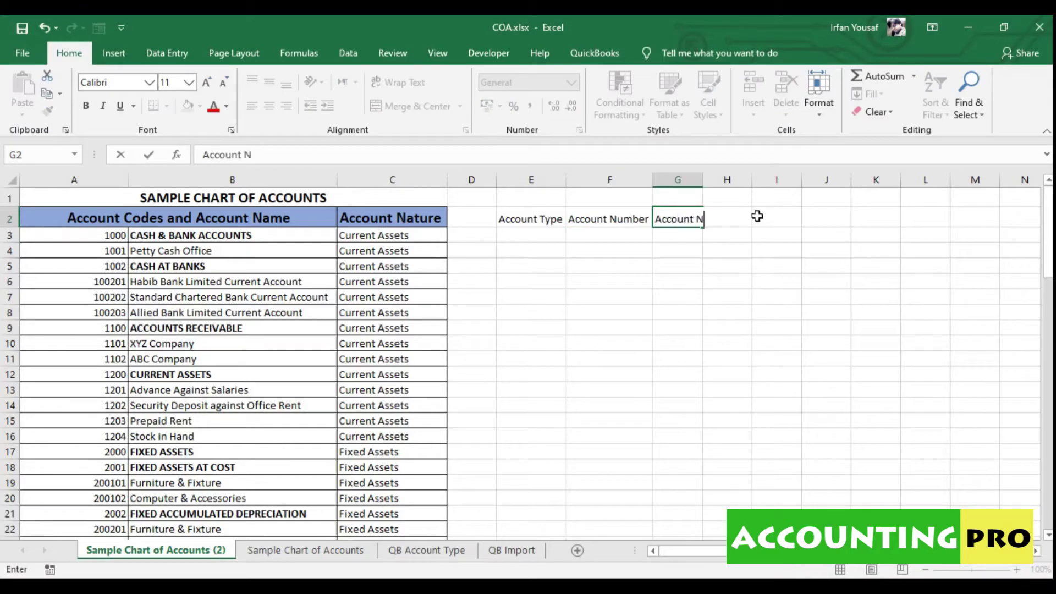
key("Return")
double_click(703, 180)
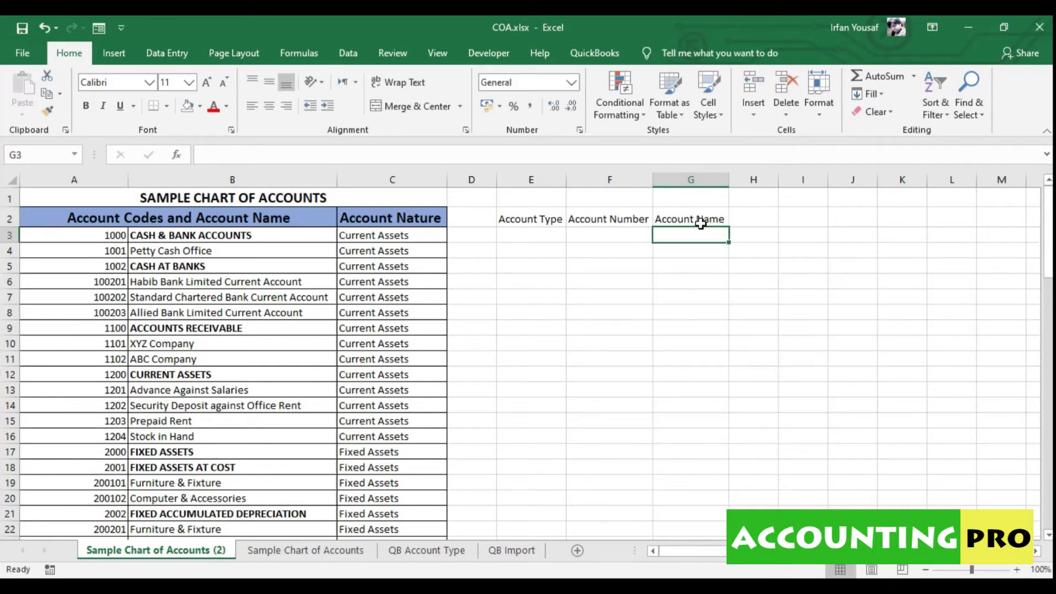
Try out the Subaccount option in the QuickBooks form and enter the heading Sub Account in cell H2 of the Excel chart, fitting column H.
key("alt+Tab")
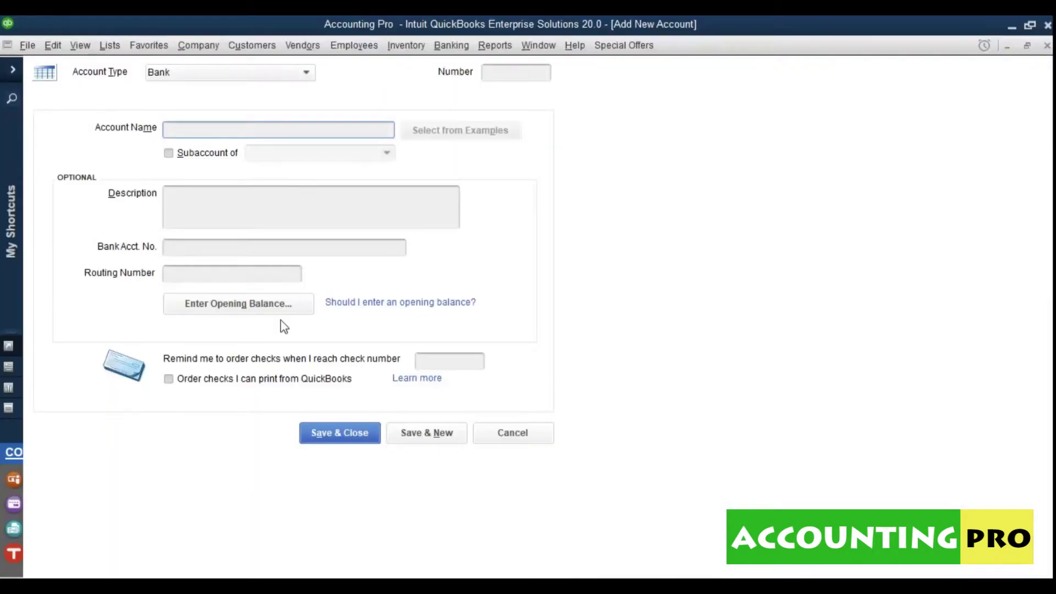
left_click(169, 154)
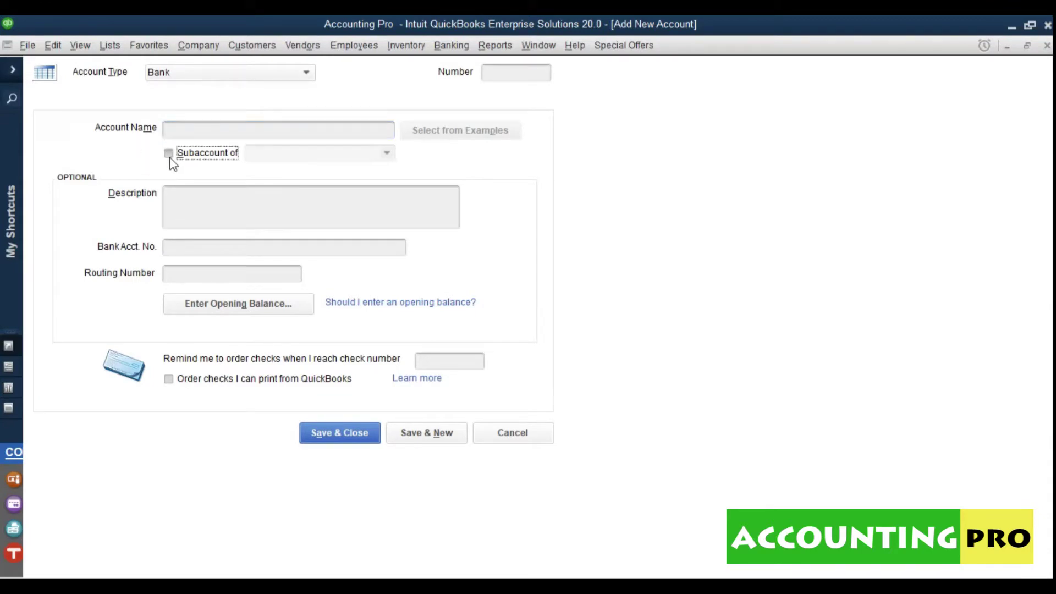
left_click(387, 154)
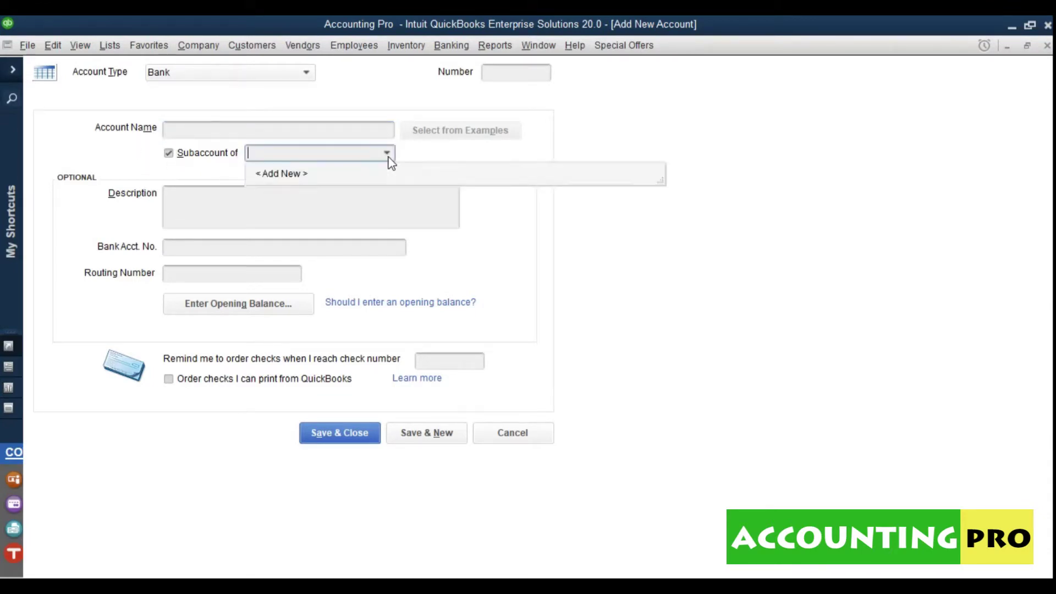
left_click(389, 156)
key("alt+Tab")
type("Sub ")
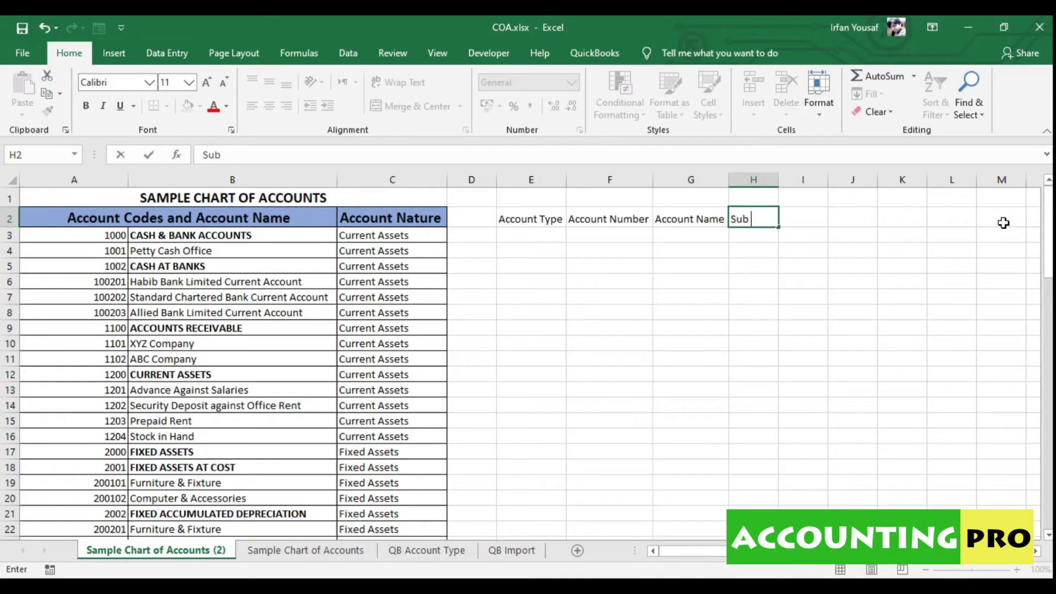
type("Account")
key("Return")
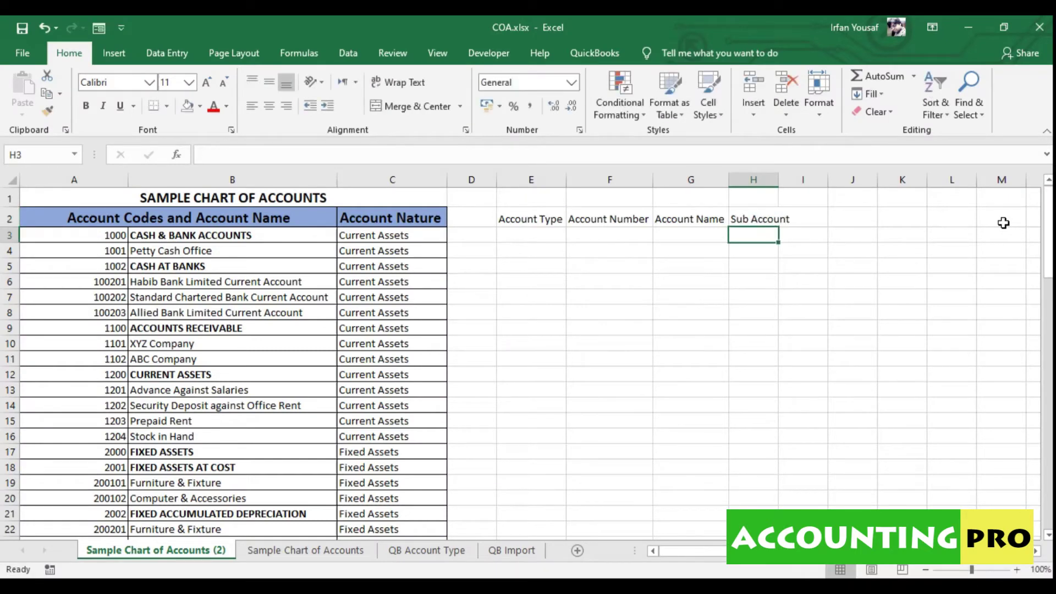
double_click(778, 180)
Clear the Sub Account heading from cell H2 and try a colon in cell G3 under Account Name.
left_click(790, 219)
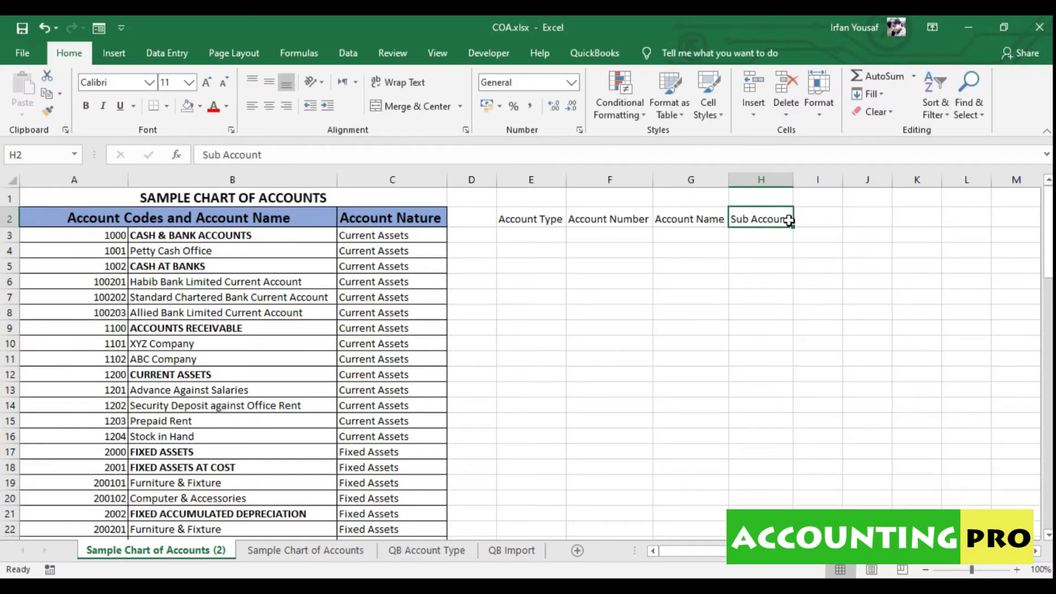
key("Delete")
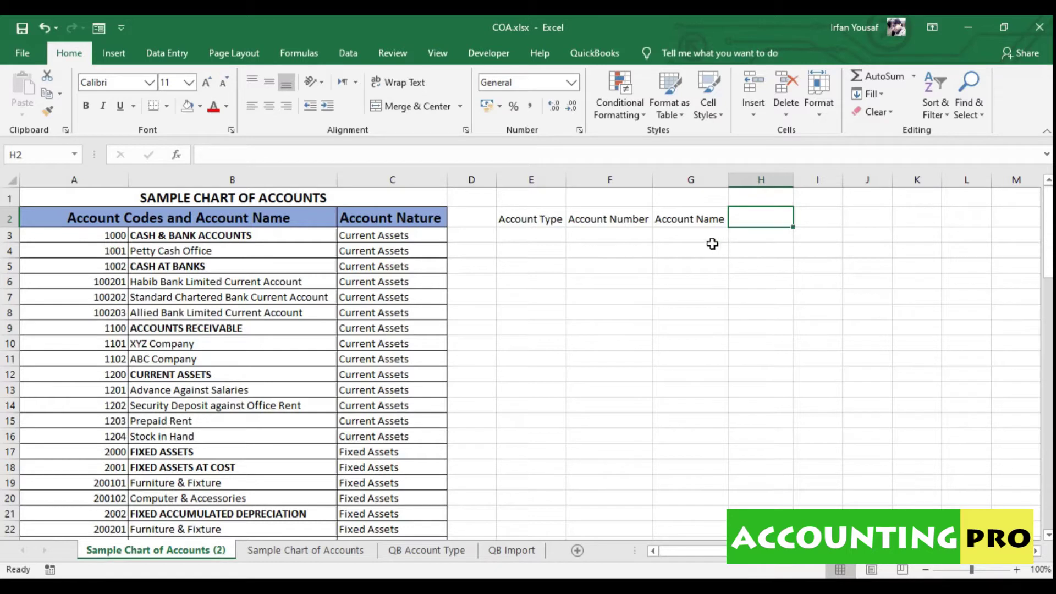
left_click(712, 244)
type(":")
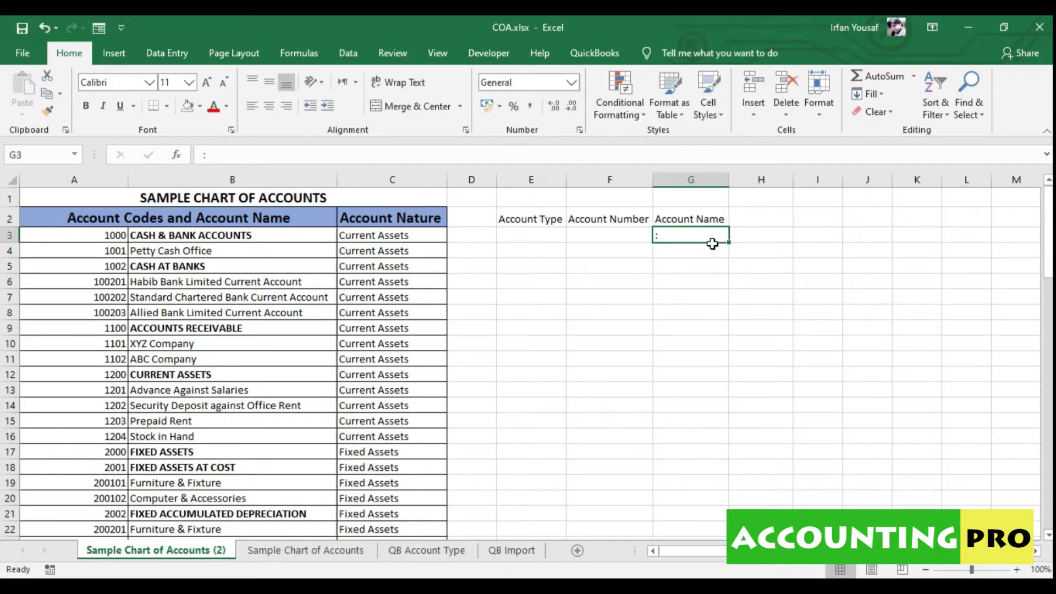
left_click(767, 223)
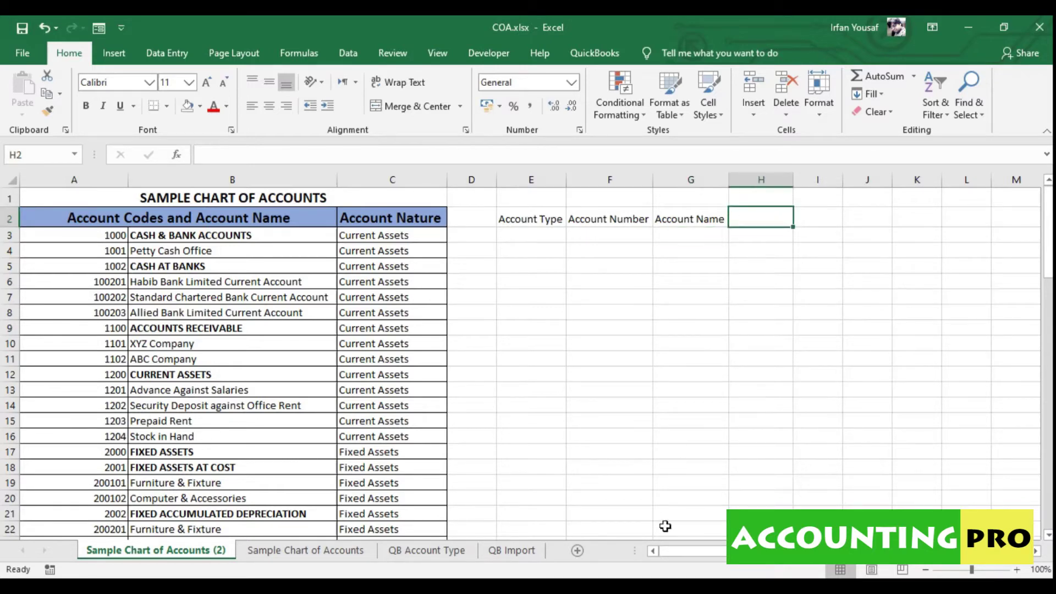
Switch to QuickBooks and look over the Description, Bank Acct. No. and Routing Number fields of the new account form.
key("alt+Tab")
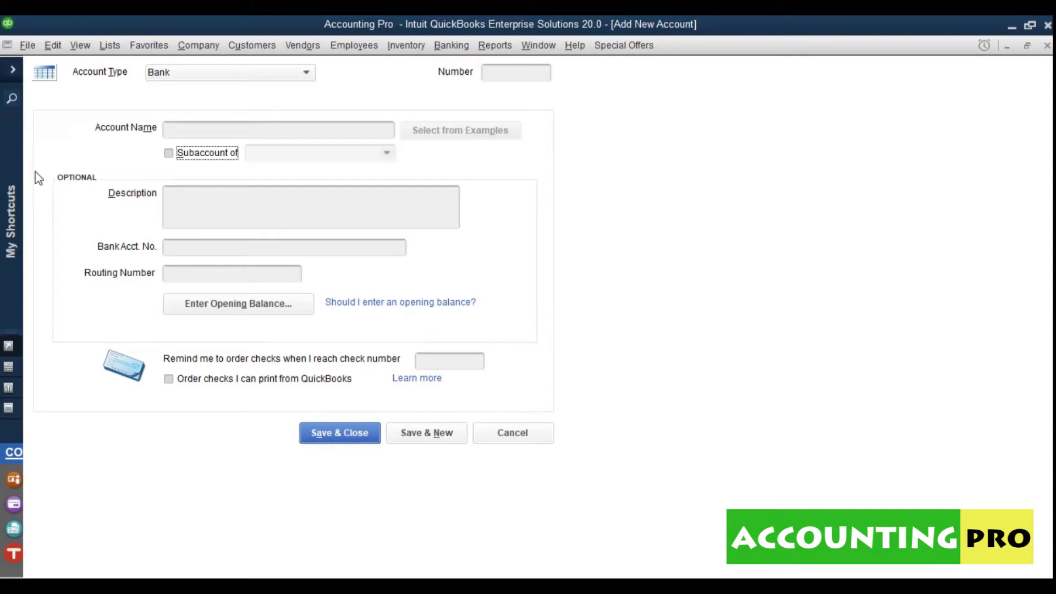
left_click(173, 219)
left_click(202, 257)
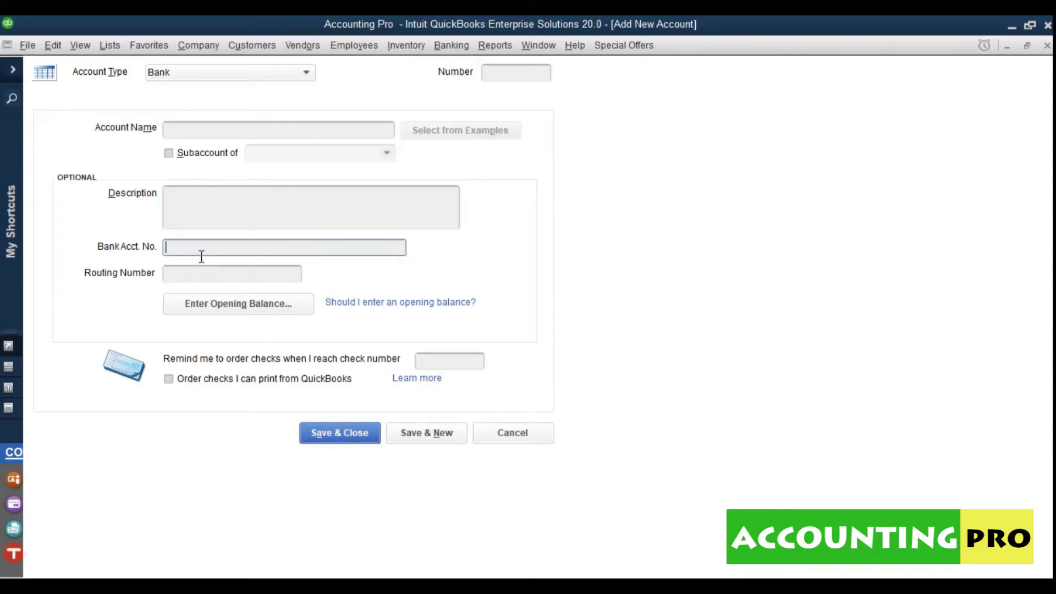
left_click(186, 278)
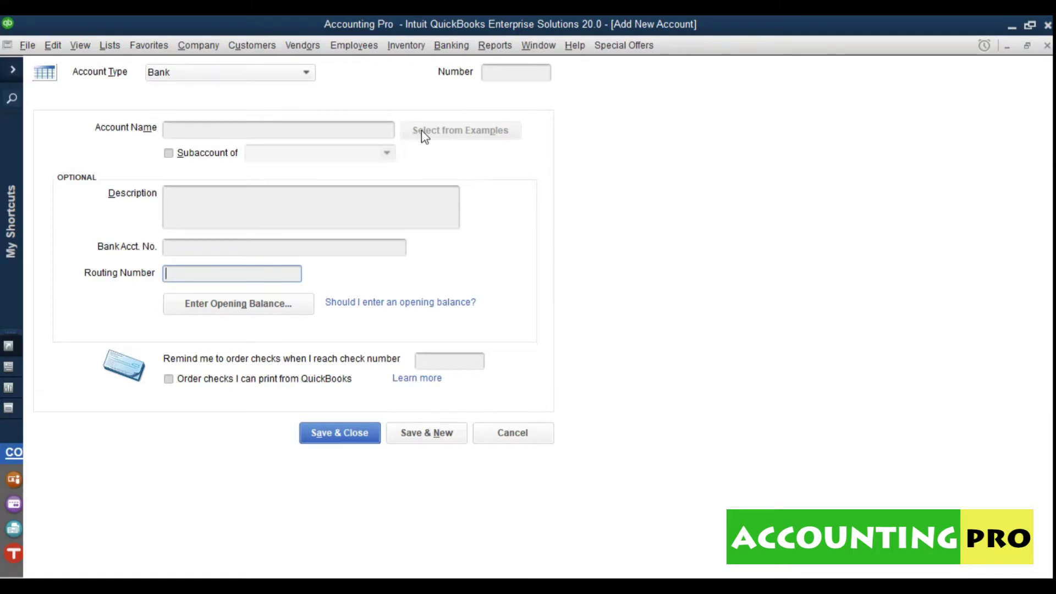
In the Excel chart, compare the Account Type, Account Number and Account Name headings with the existing nature, code and name columns.
left_click(759, 588)
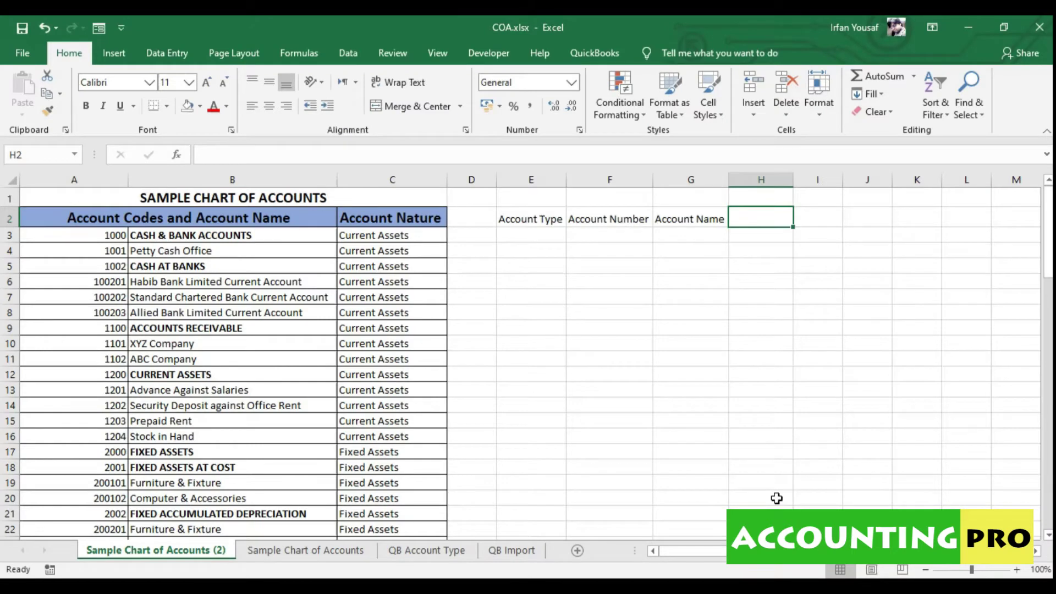
left_click(545, 223)
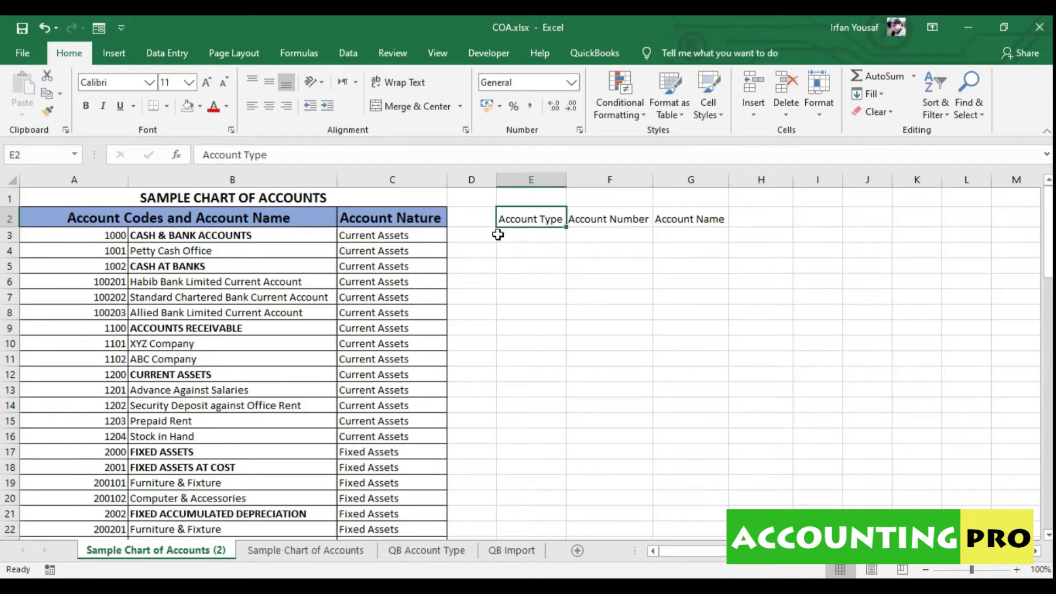
left_click_drag(380, 225, 380, 502)
left_click(616, 220)
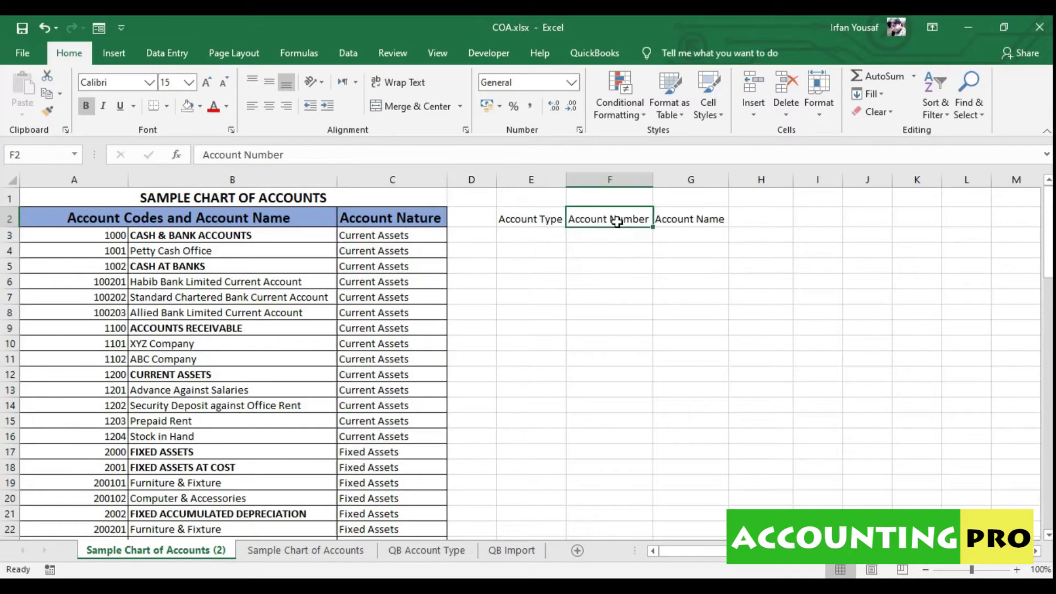
left_click_drag(113, 235, 82, 467)
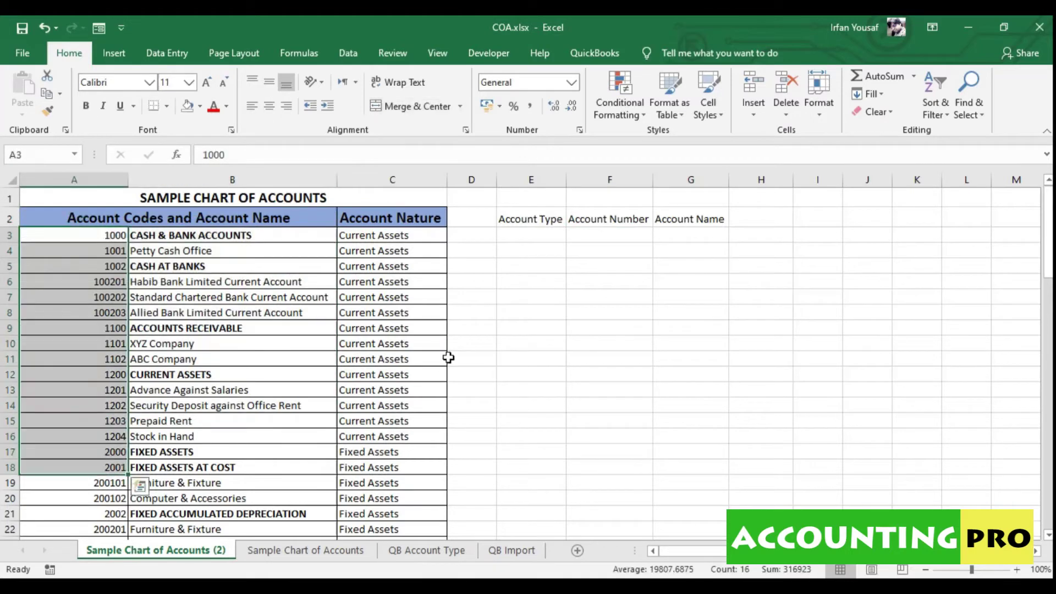
left_click(694, 220)
left_click_drag(220, 235, 220, 514)
left_click(581, 375)
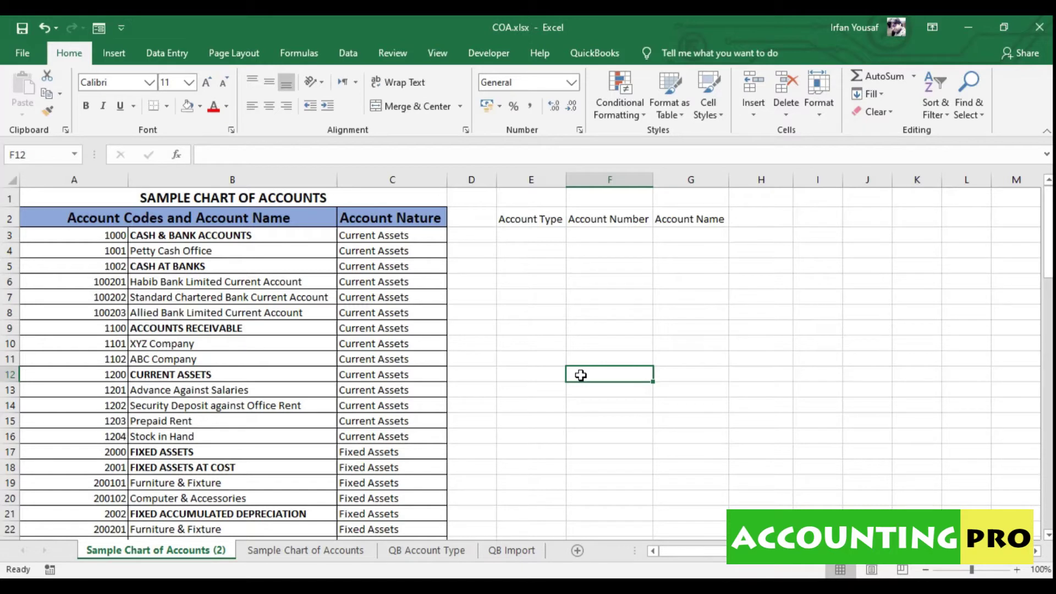
Make the Account Type heading in cell E2 bold with a yellow fill and widen column E.
left_click(530, 220)
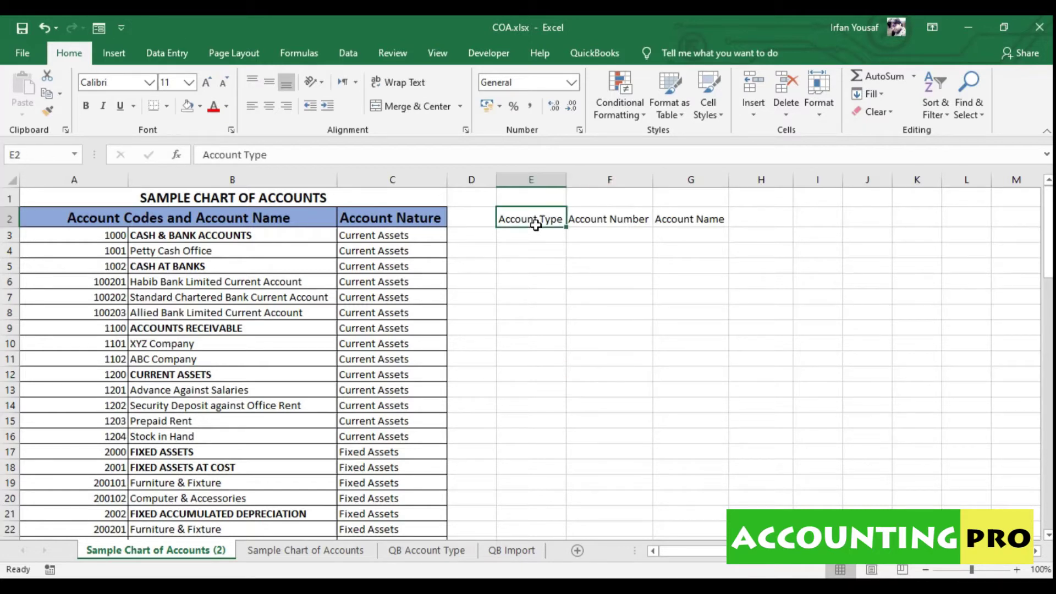
left_click(86, 105)
left_click(199, 106)
left_click(225, 216)
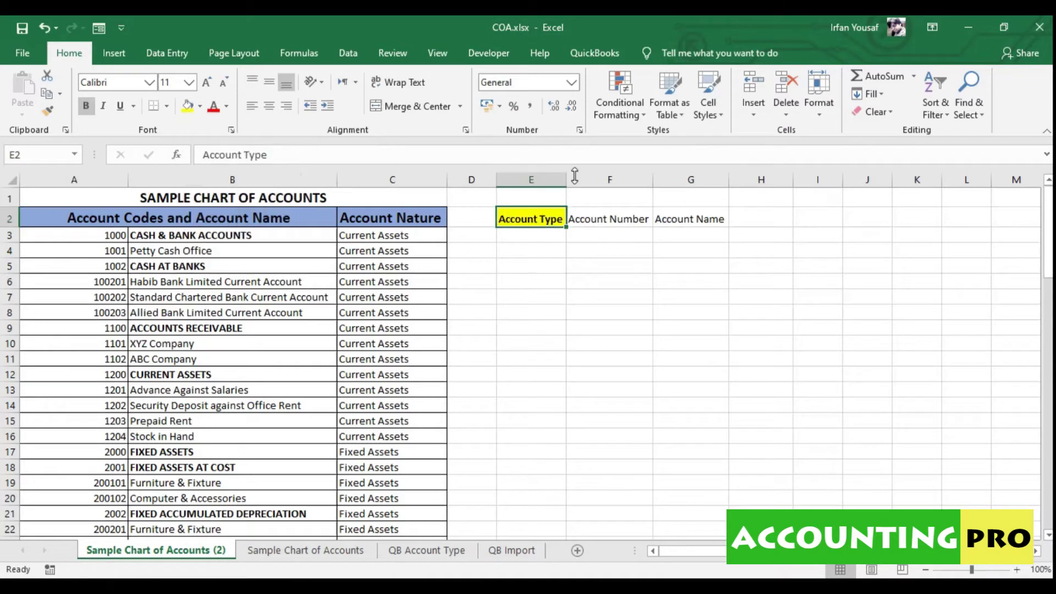
left_click_drag(567, 180, 604, 182)
Switch to QuickBooks and look over the Account Type options of the new account form.
left_click(432, 250)
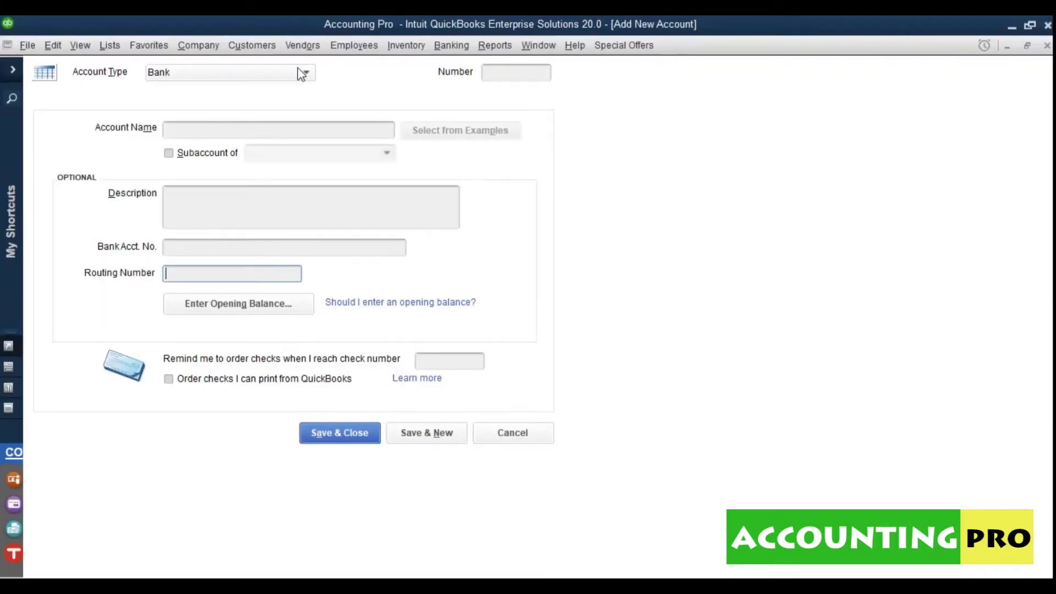
left_click(301, 73)
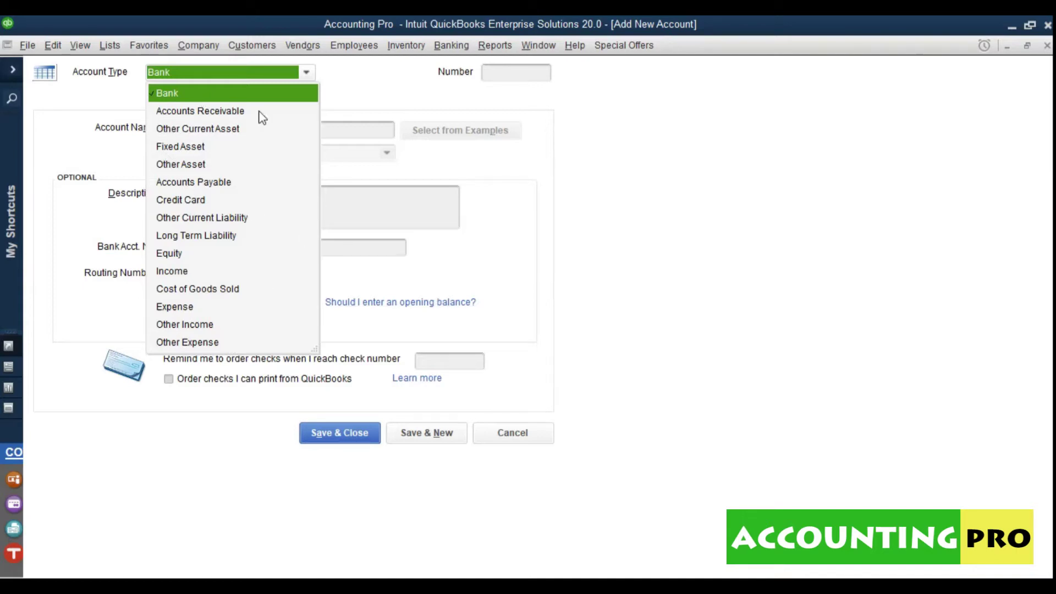
left_click(703, 442)
In Excel's QB Account Type sheet, examine what each type can be used for and compare with the QuickBooks Account Type list.
key("alt+Tab")
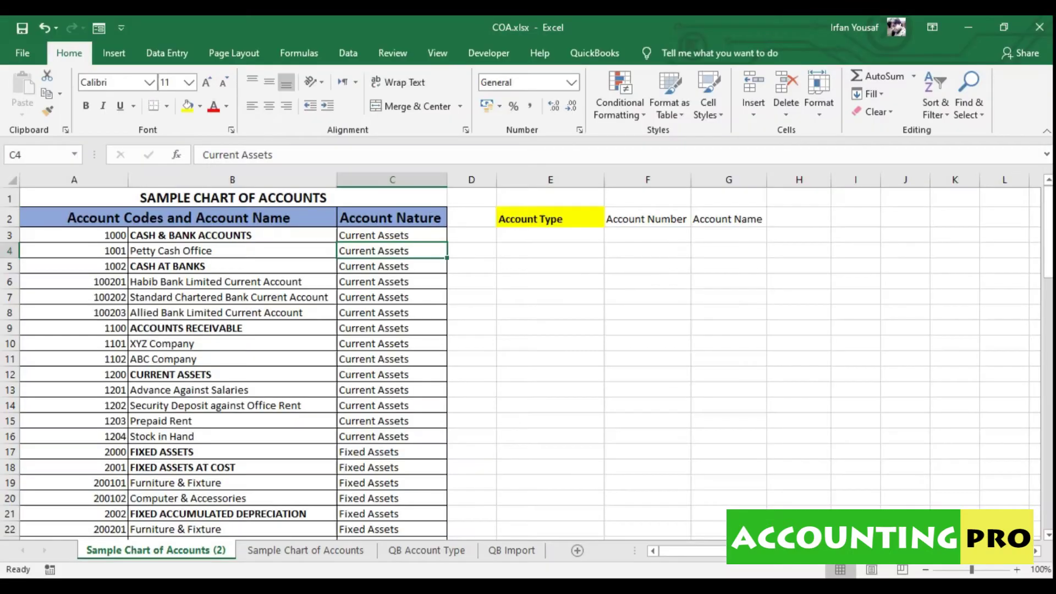
left_click(416, 550)
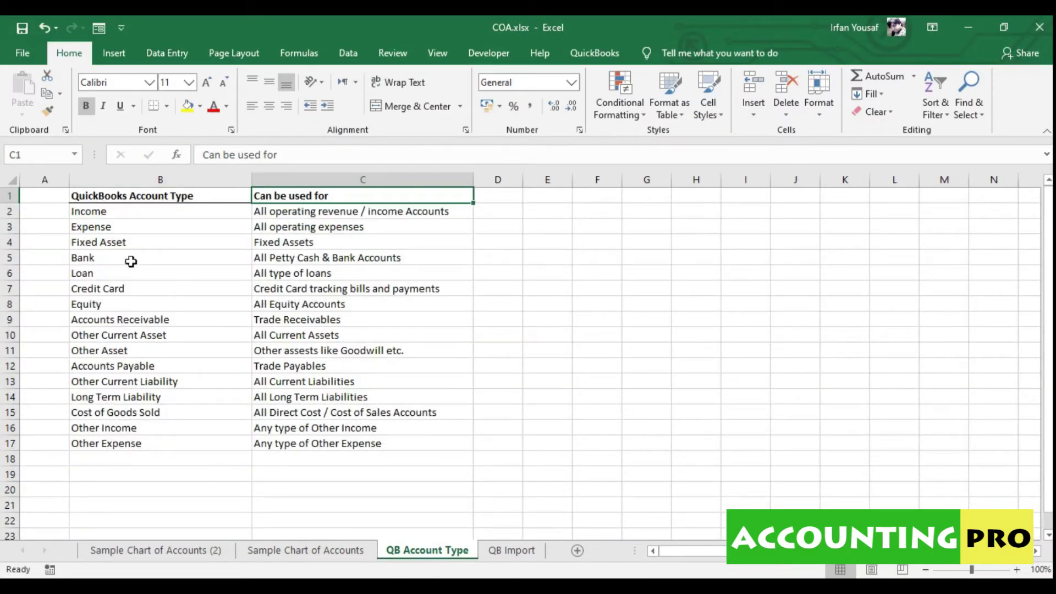
left_click(141, 213)
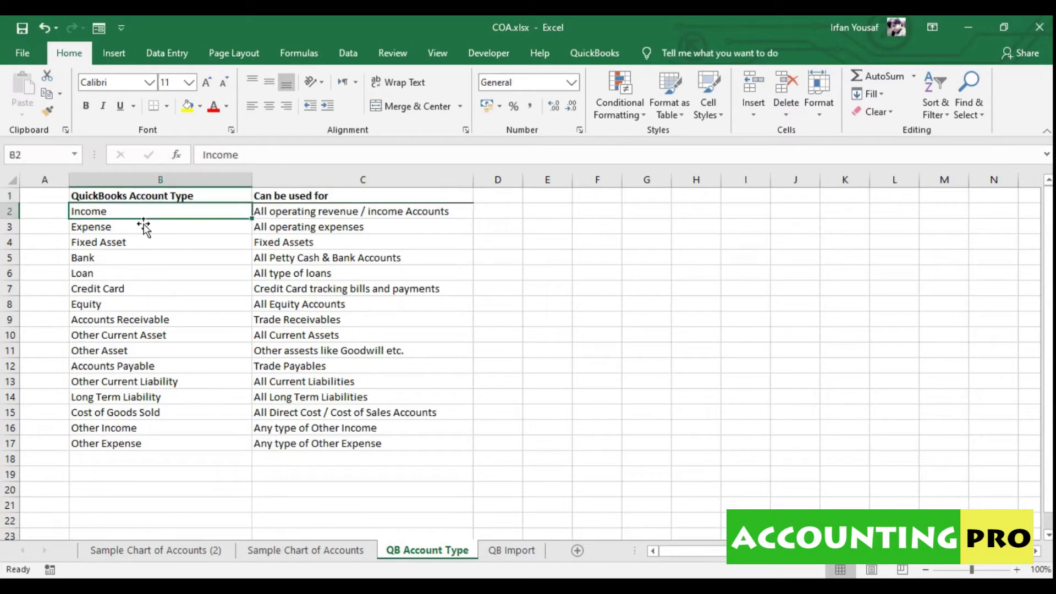
left_click(261, 213)
left_click(278, 230)
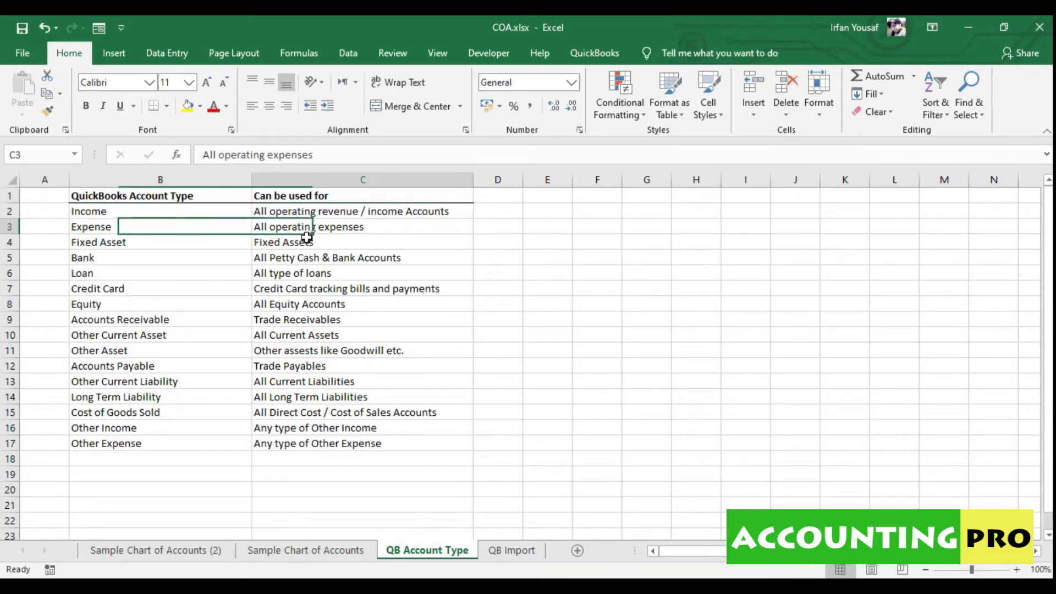
left_click(183, 251)
left_click(309, 240)
left_click(193, 260)
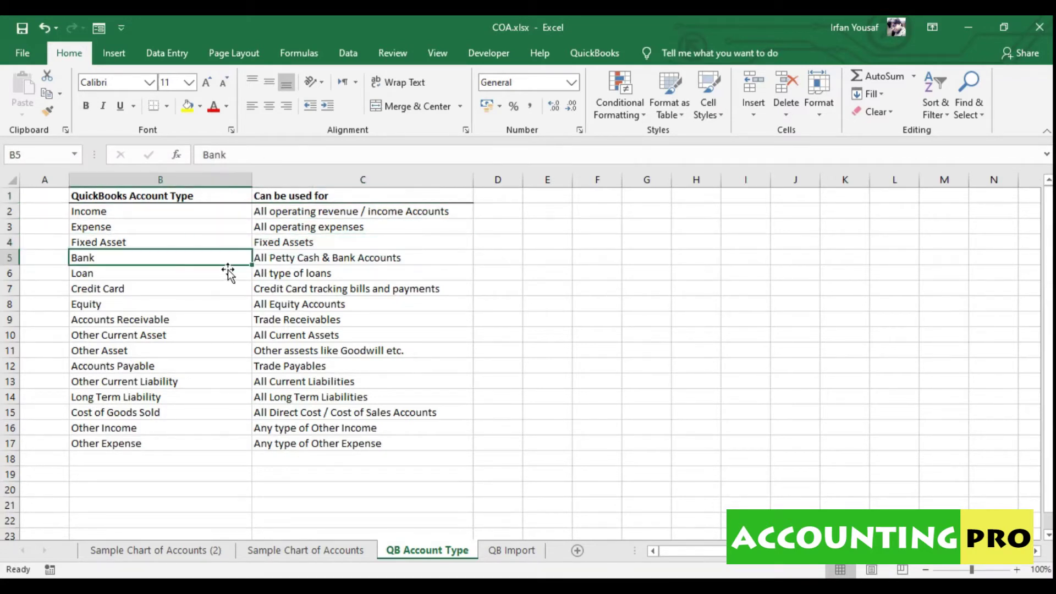
left_click(168, 228)
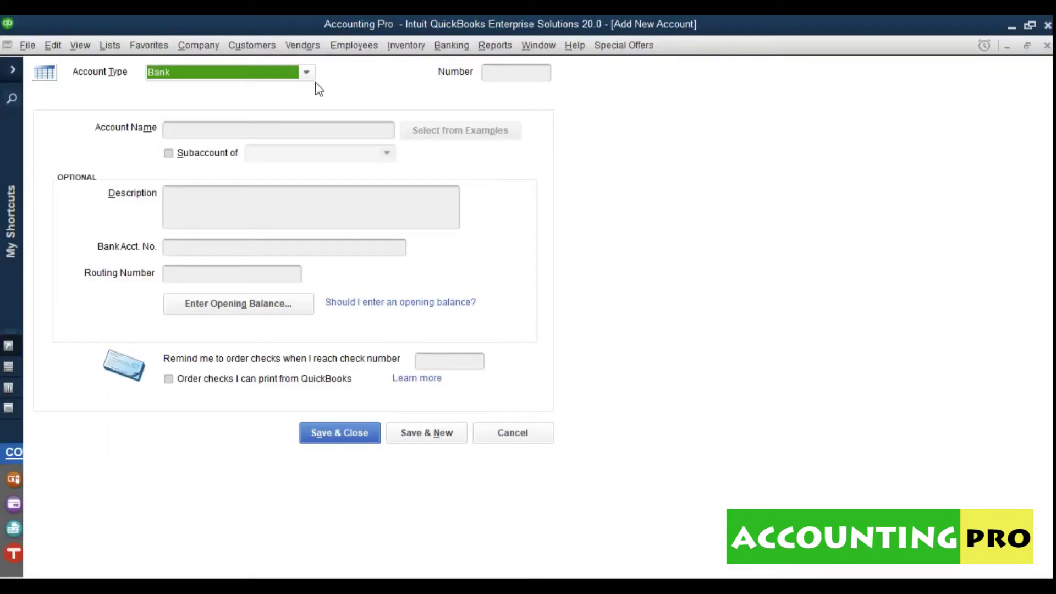
left_click(306, 72)
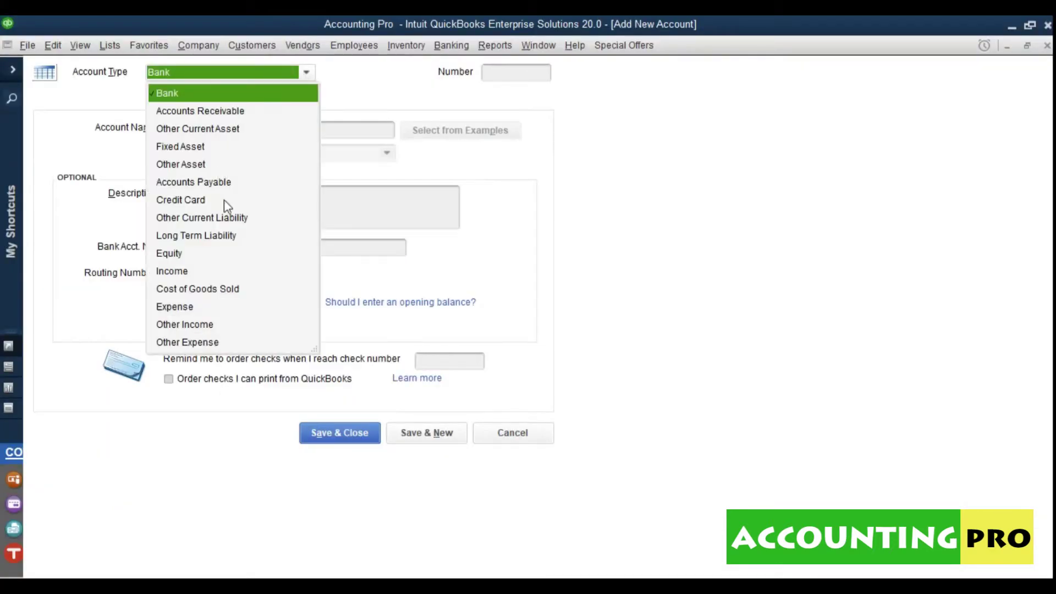
left_click(660, 424)
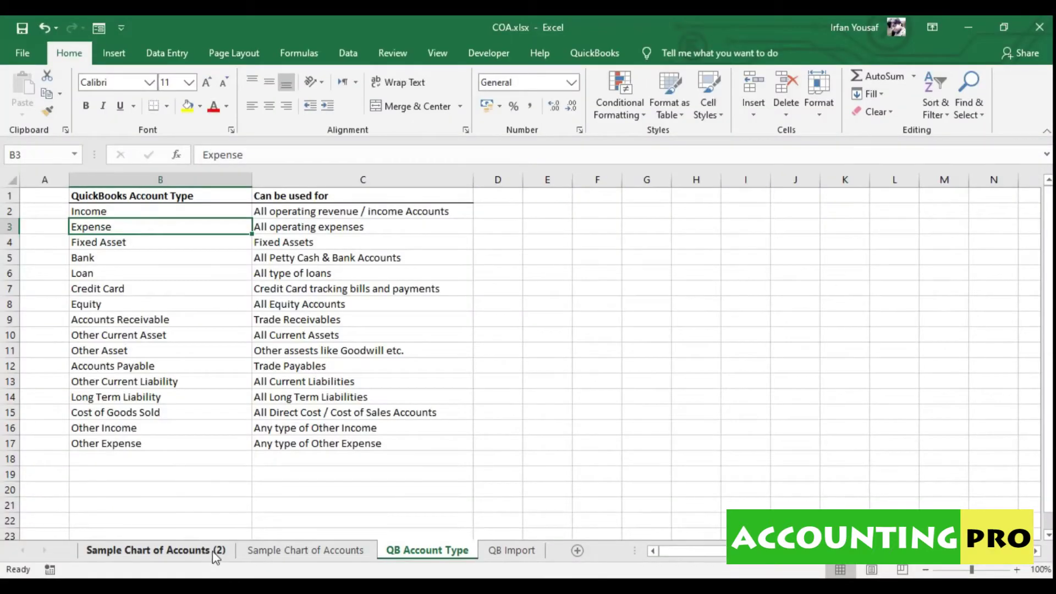
On the Sample Chart of Accounts (2) sheet, enter Bank as the account type for CASH & BANK ACCOUNTS in cell E3.
left_click(215, 552)
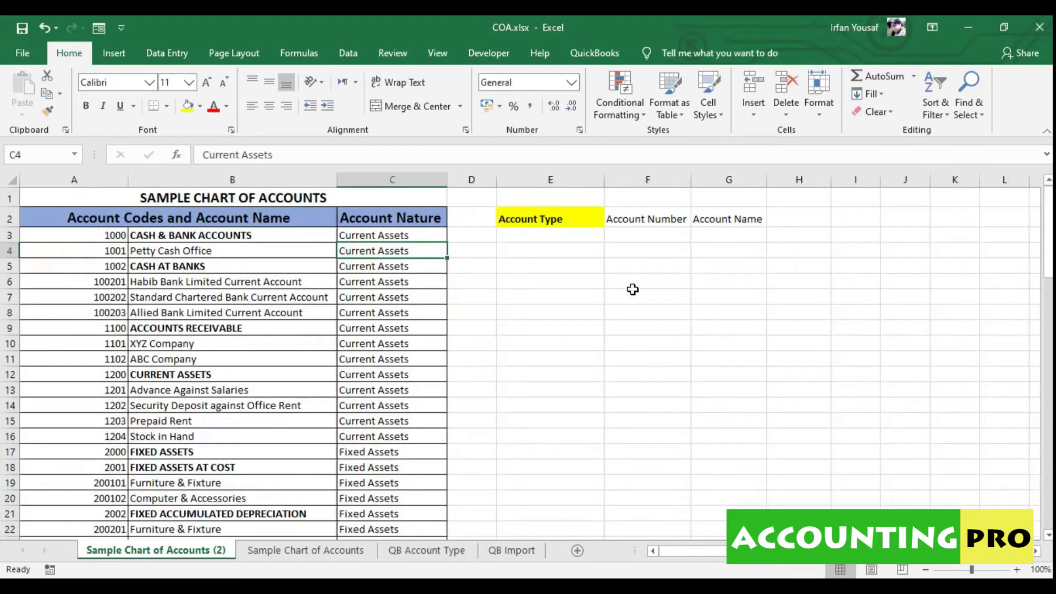
left_click(585, 235)
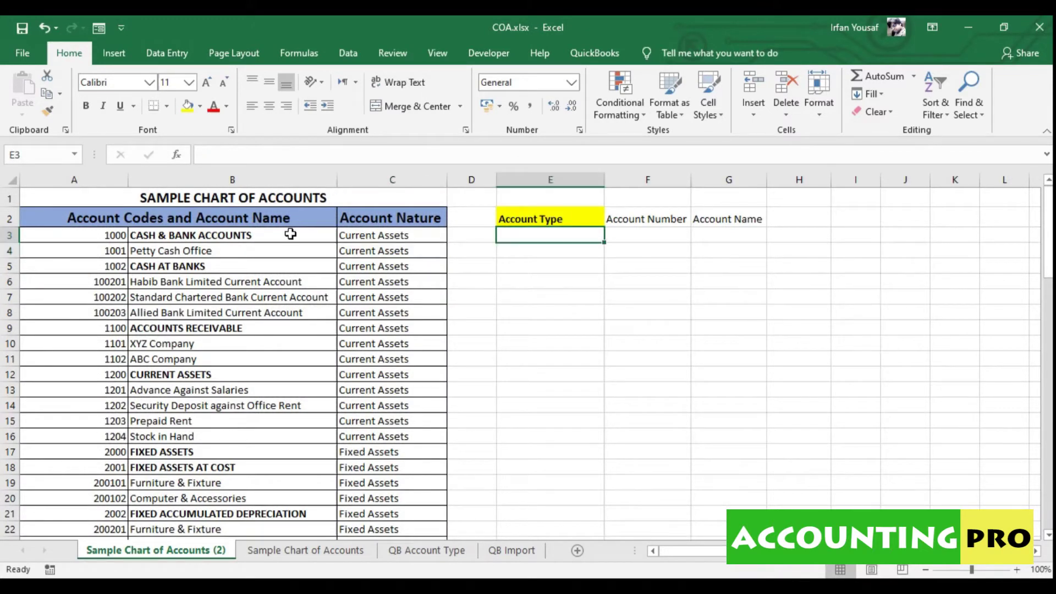
left_click(191, 241)
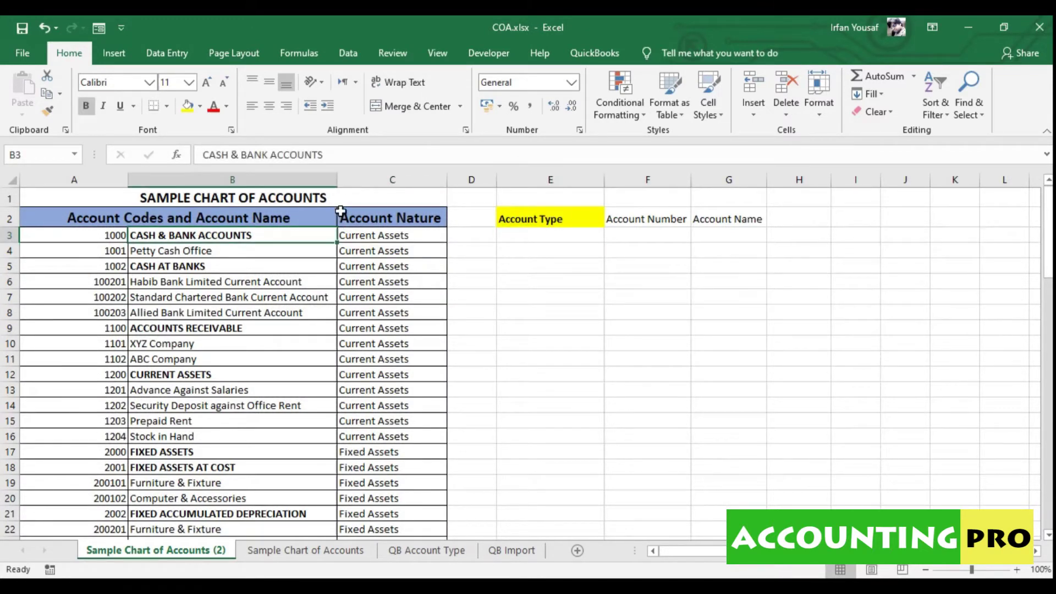
left_click(385, 237)
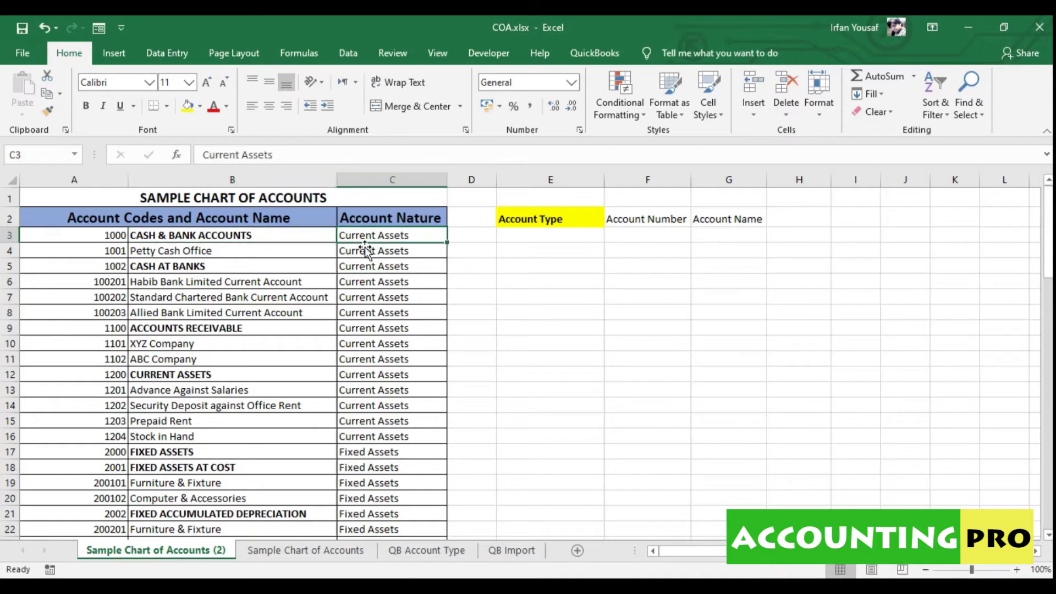
left_click(552, 235)
type("Bank")
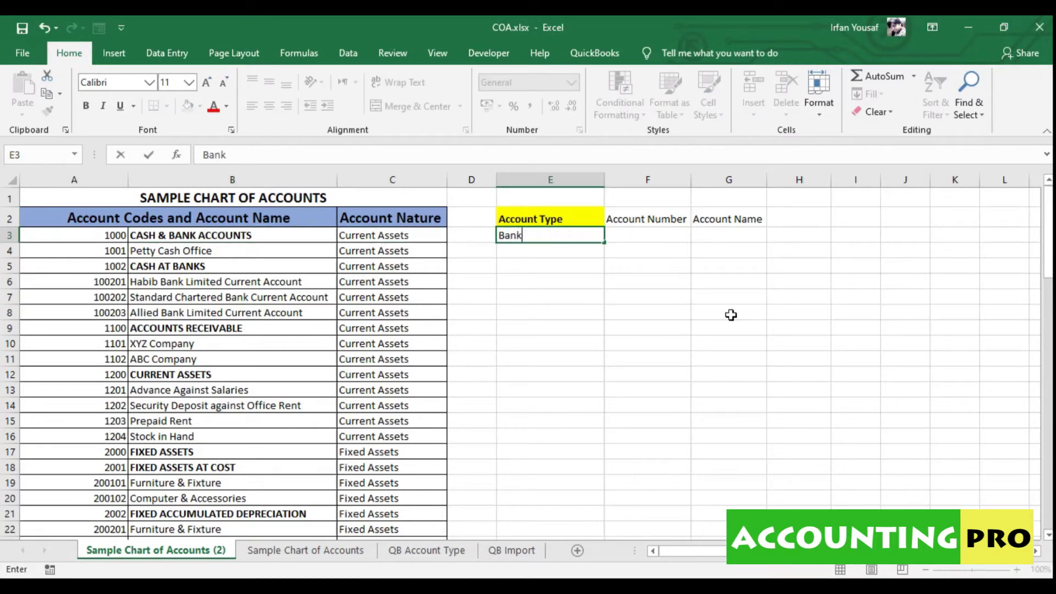
key("Return")
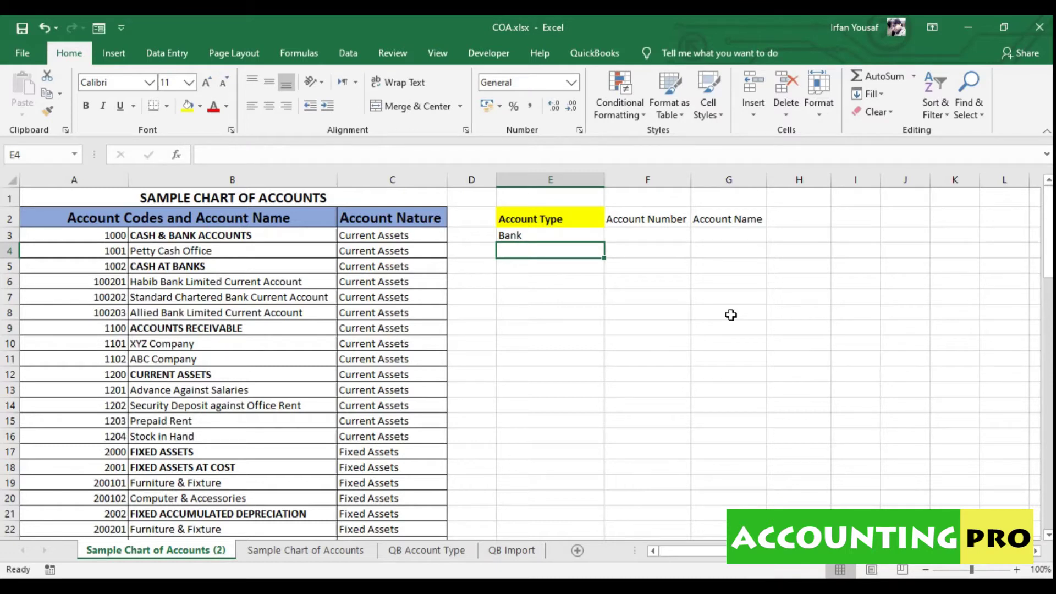
Copy the Bank type to E4:E8 for the petty cash and bank account rows.
left_click(281, 254)
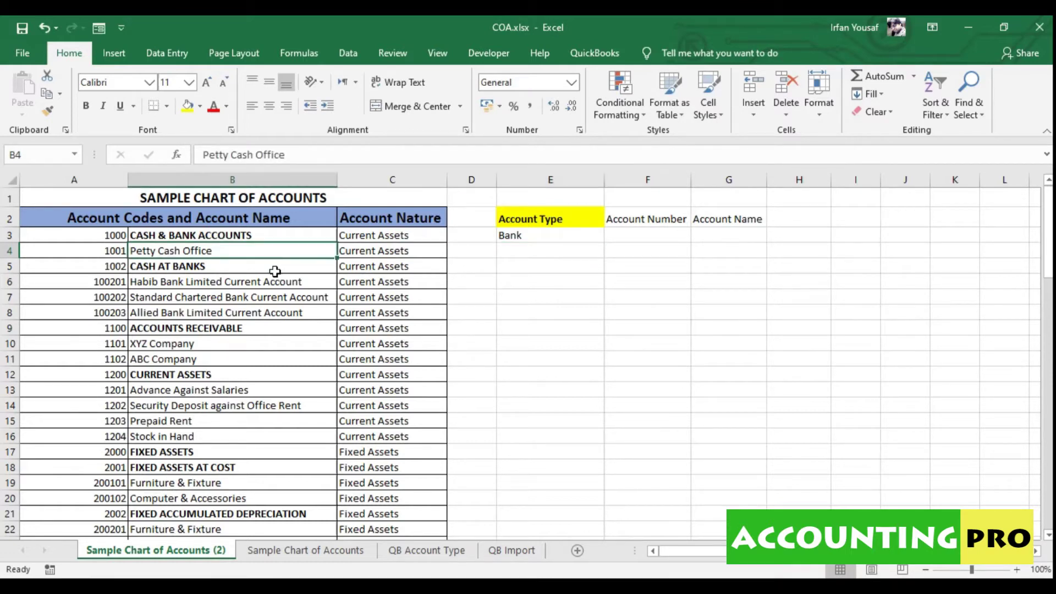
left_click(275, 272)
left_click(266, 286)
left_click(259, 300)
left_click(261, 313)
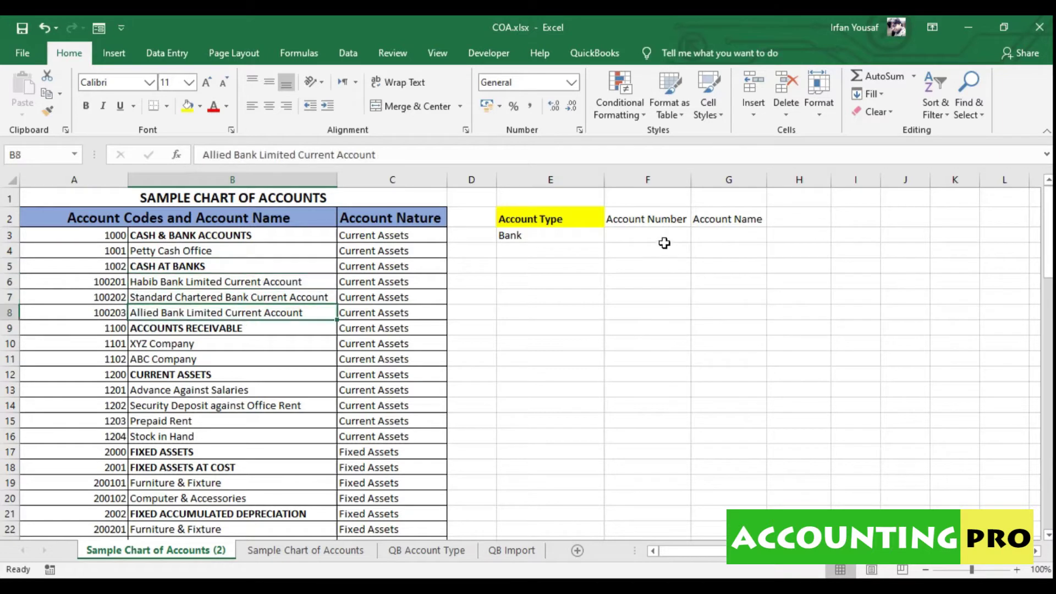
left_click(596, 241)
key("ctrl+c")
left_click_drag(570, 254, 557, 314)
key("ctrl+v")
key("Escape")
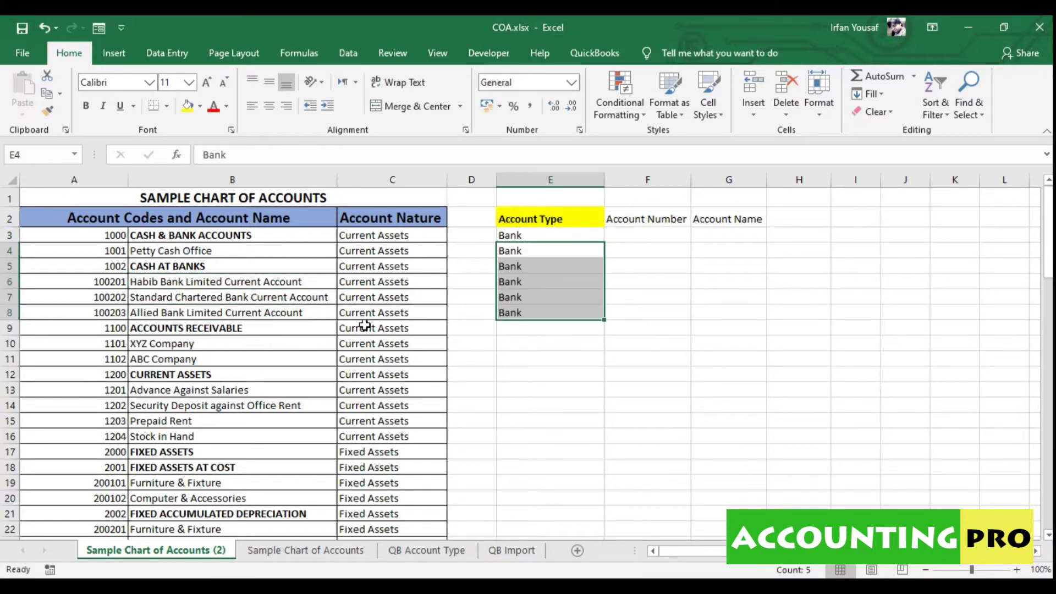
left_click_drag(282, 312, 371, 240)
left_click(539, 316)
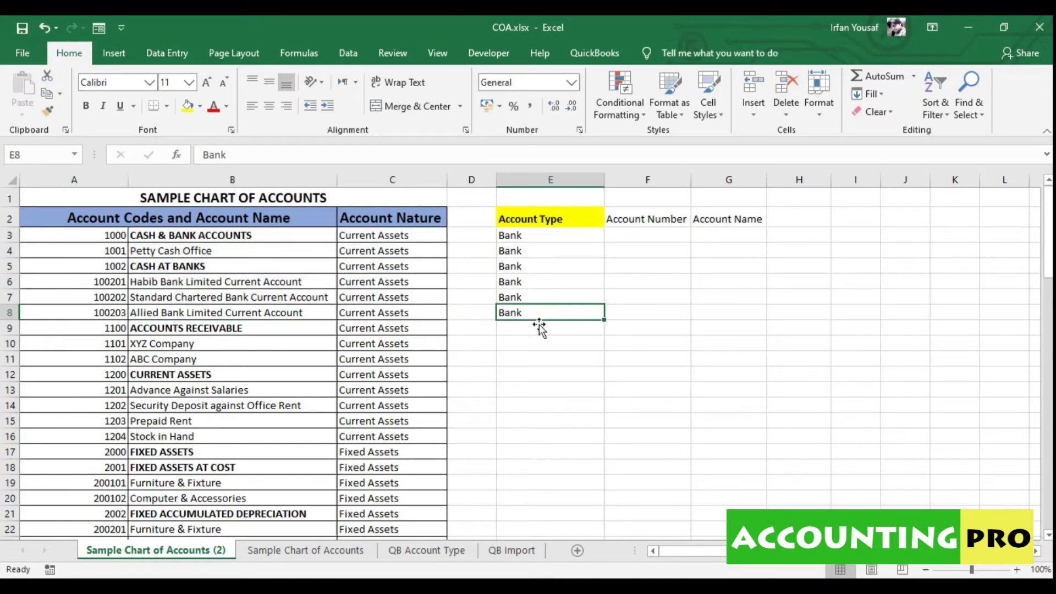
Add the bold note "TIP: Account Number Maximum Limit = 7 Digits" in cell I2.
left_click(677, 239)
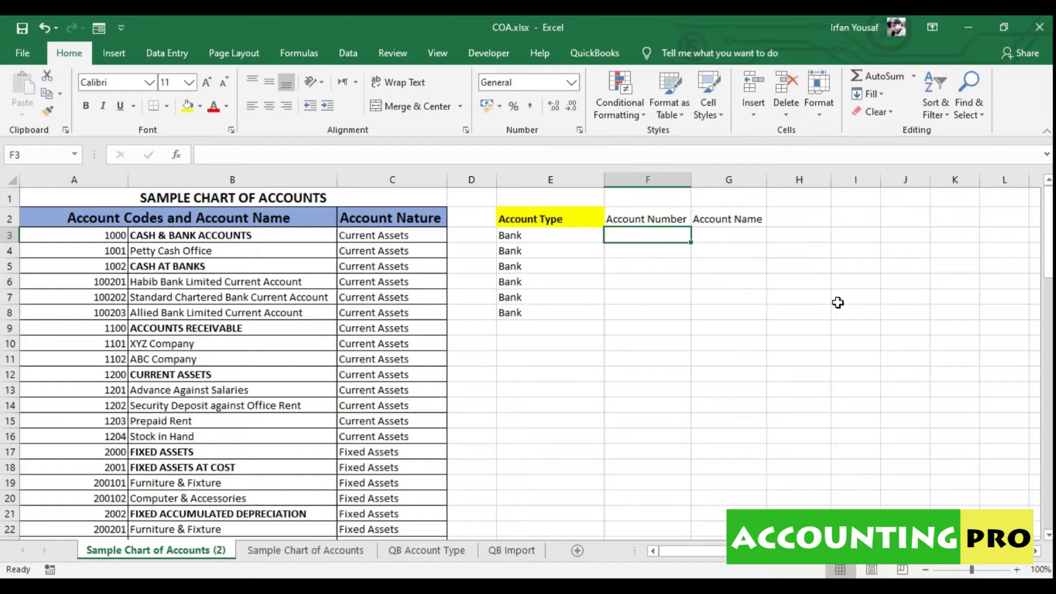
left_click_drag(115, 239, 106, 269)
left_click(649, 219)
left_click(873, 223)
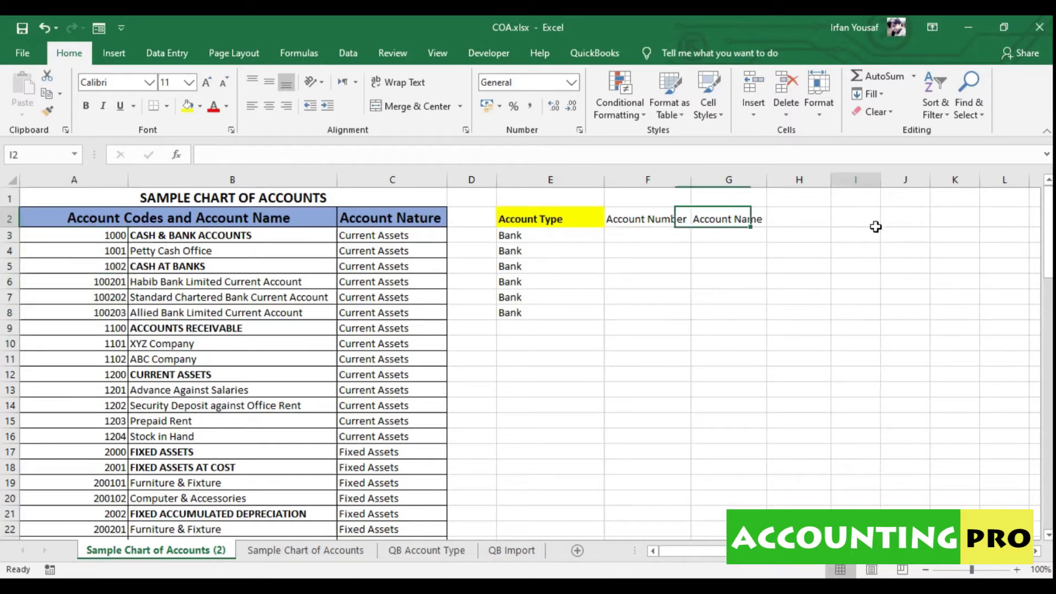
type("TIP: ")
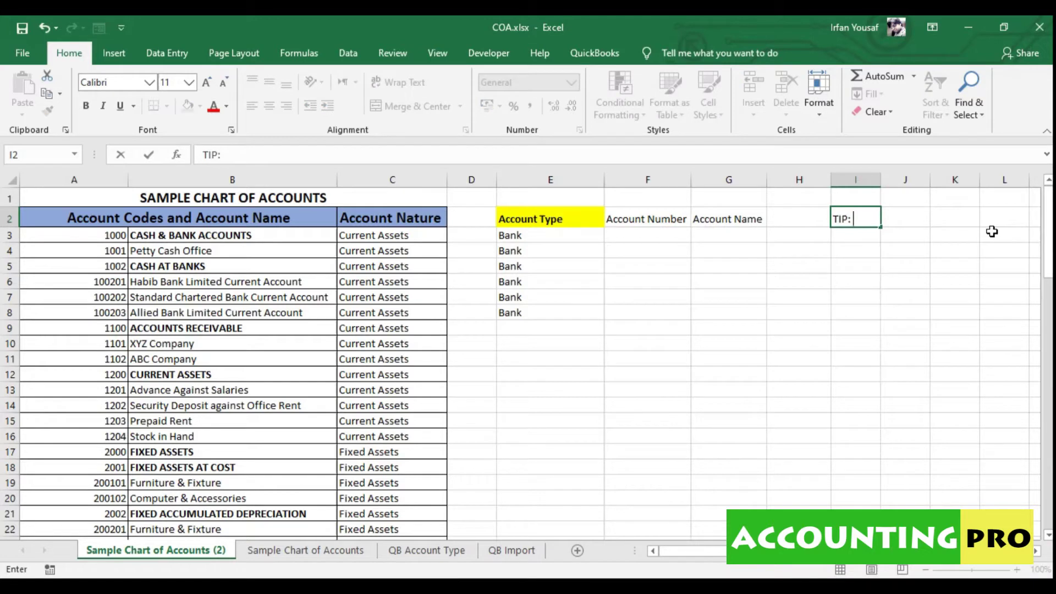
type("Account Number M")
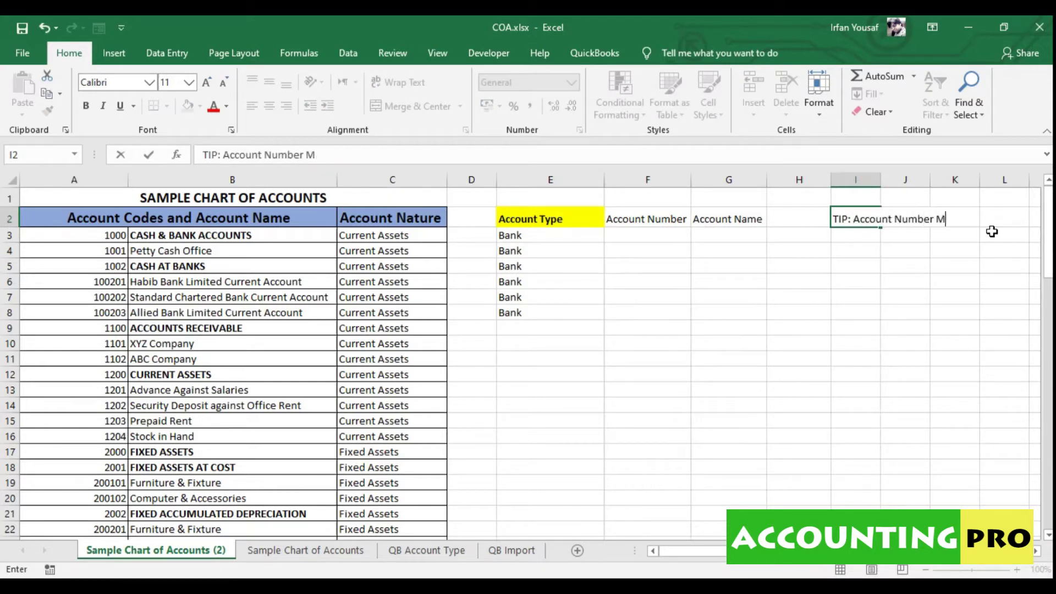
type("aximum Limit")
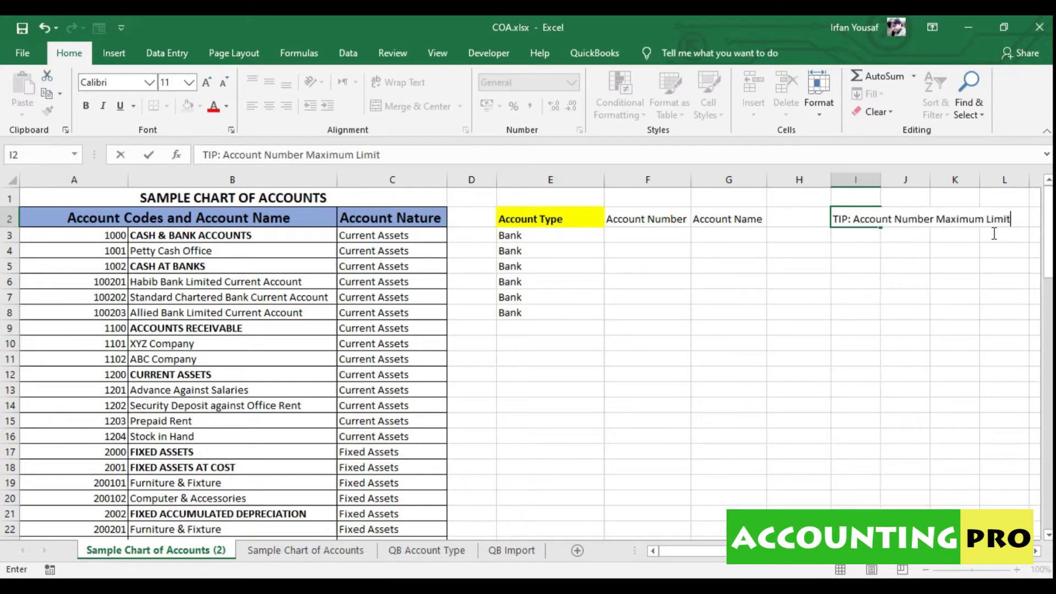
type(" = 7 Digits")
key("Return")
left_click_drag(781, 551, 808, 550)
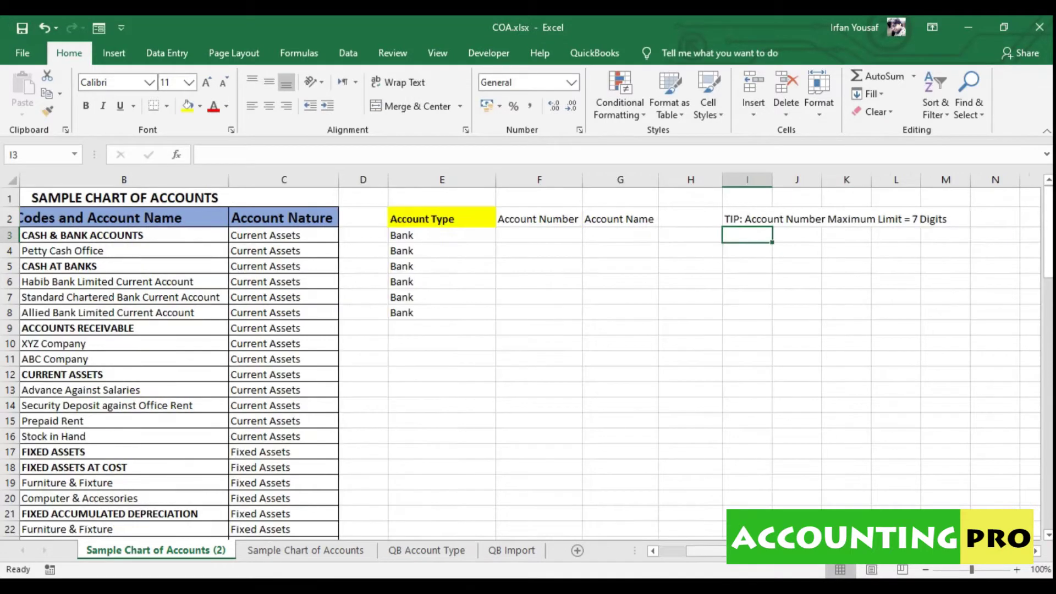
left_click(735, 211)
left_click(87, 107)
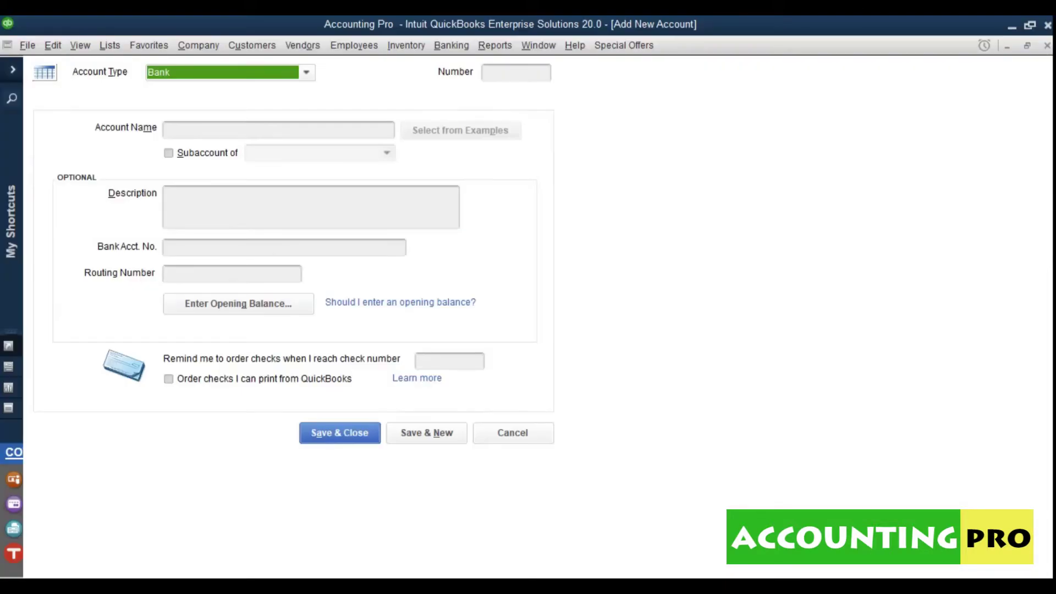
In the QuickBooks new account form, enter a seven-digit sample account number in the Number field.
left_click(524, 80)
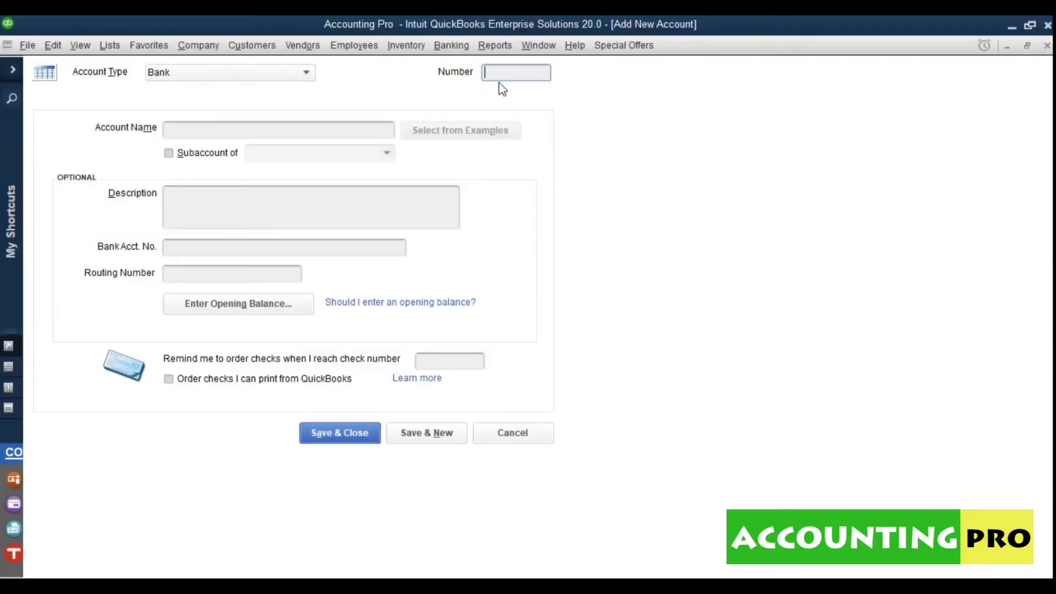
type("1234567")
left_click_drag(533, 80, 486, 81)
Return to the Excel chart and fill the Account Number heading in cell F2 with green.
key("alt+Tab")
left_click(539, 219)
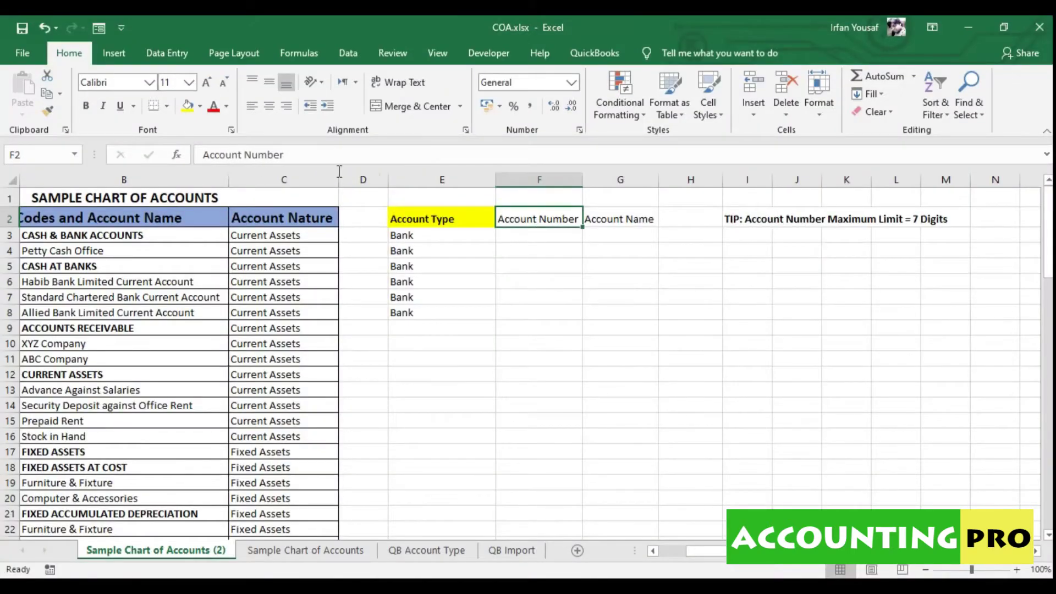
left_click(200, 106)
left_click(238, 223)
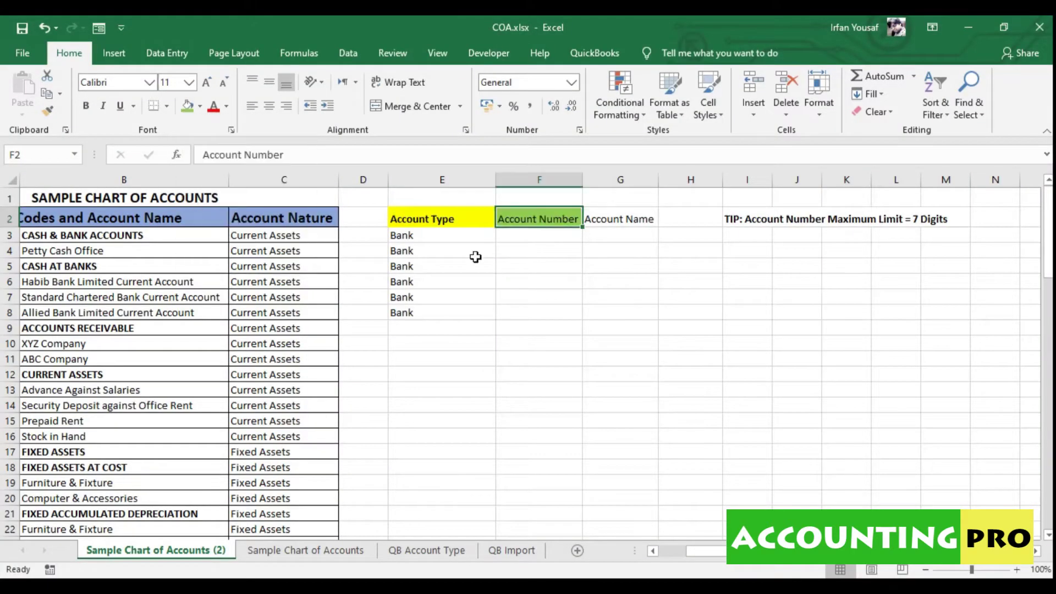
Look over the existing account codes in column A, starting from cell A3.
left_click(577, 244)
key("Up")
key("Left")
key("Left")
key("Left")
key("Left")
key("Left")
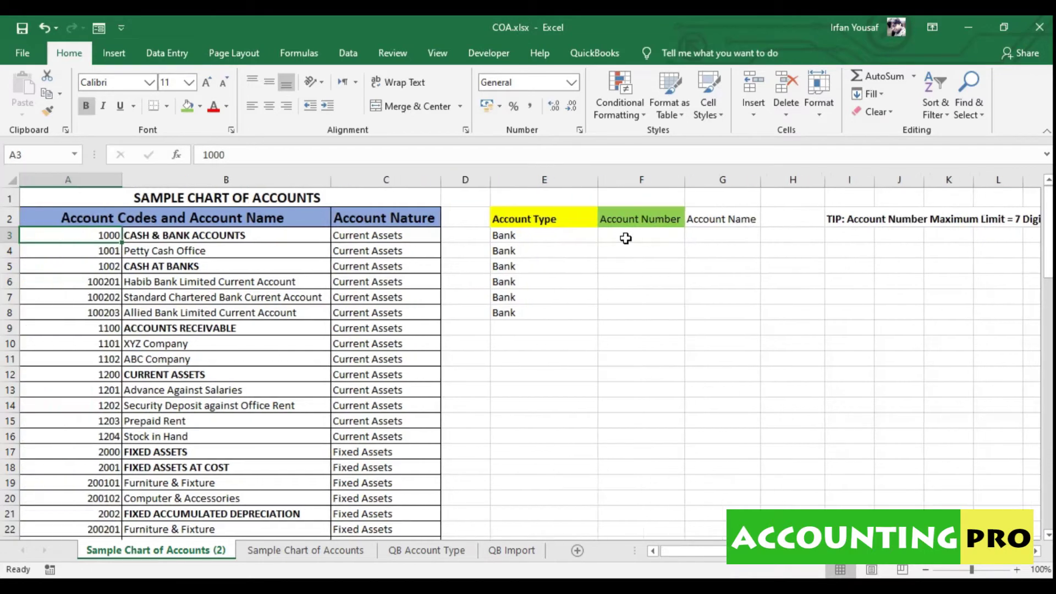
key("Right")
key("Left")
key("shift+Down")
key("shift+Down")
key("shift+Down")
key("shift+Down")
key("shift+Down")
key("shift+Down")
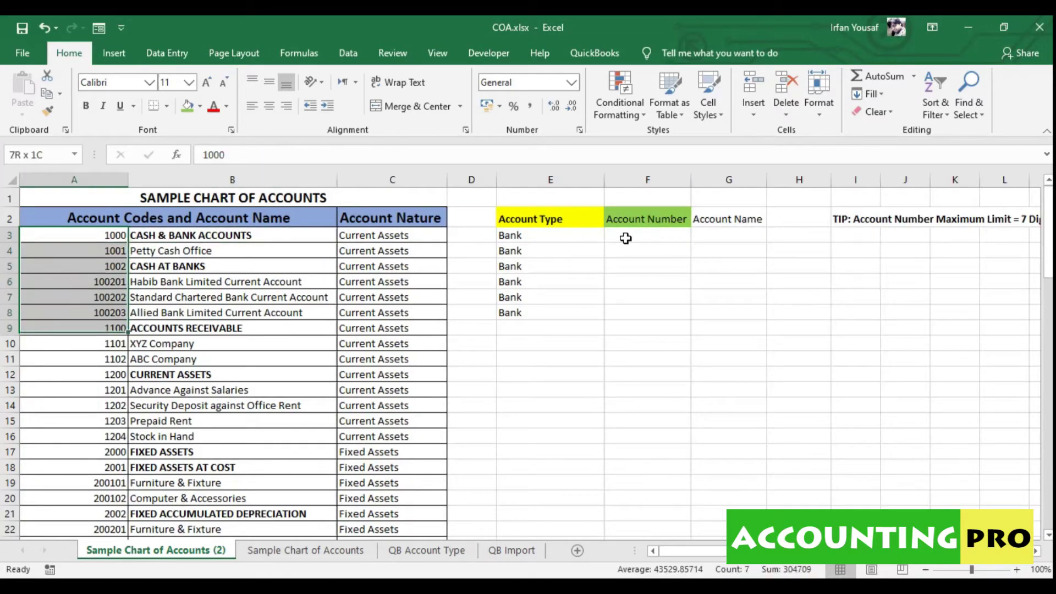
key("shift+Down")
key("shift+Down")
key("shift+Down")
key("shift+Down")
key("shift+Down")
key("shift+Down")
key("shift+Down")
key("shift+Down")
key("shift+Down")
key("shift+Down")
key("shift+Down")
key("shift+Down")
key("shift+Down")
key("shift+Down")
key("shift+Up")
key("shift+Up")
key("shift+Up")
key("shift+Up")
key("shift+Up")
key("shift+Up")
key("shift+Up")
key("shift+Up")
key("shift+Up")
key("shift+Up")
key("shift+Up")
key("shift+Up")
key("shift+Up")
key("shift+Up")
key("shift+Up")
key("shift+Up")
key("shift+Up")
key("shift+Up")
key("shift+Up")
key("shift+Up")
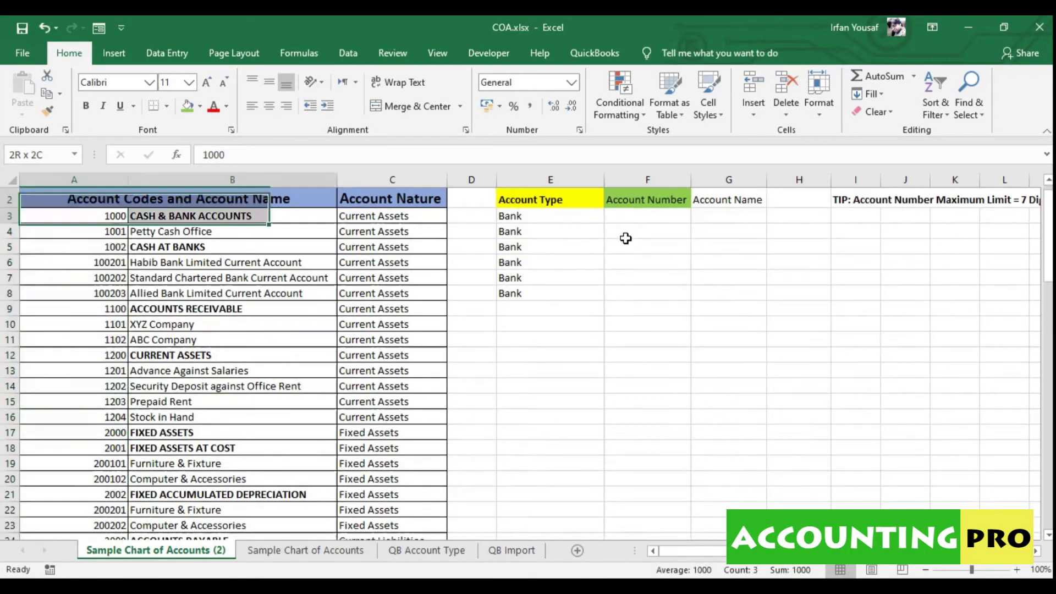
key("Up")
key("Down")
key("Right")
key("Down")
key("Up")
key("Left")
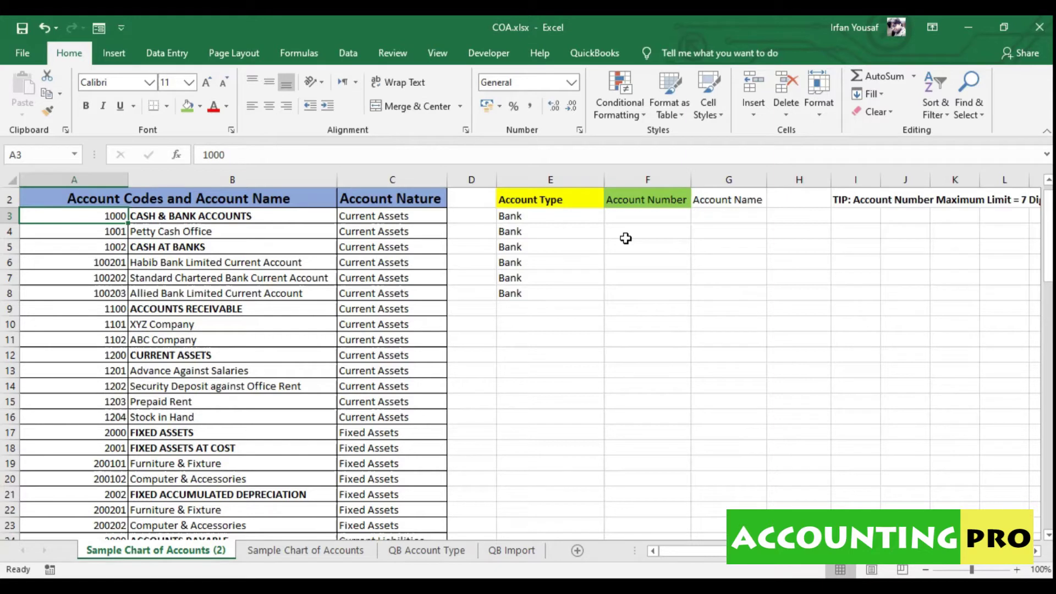
key("Right")
key("Right")
key("Right")
key("Left")
key("Left")
key("Left")
key("Right")
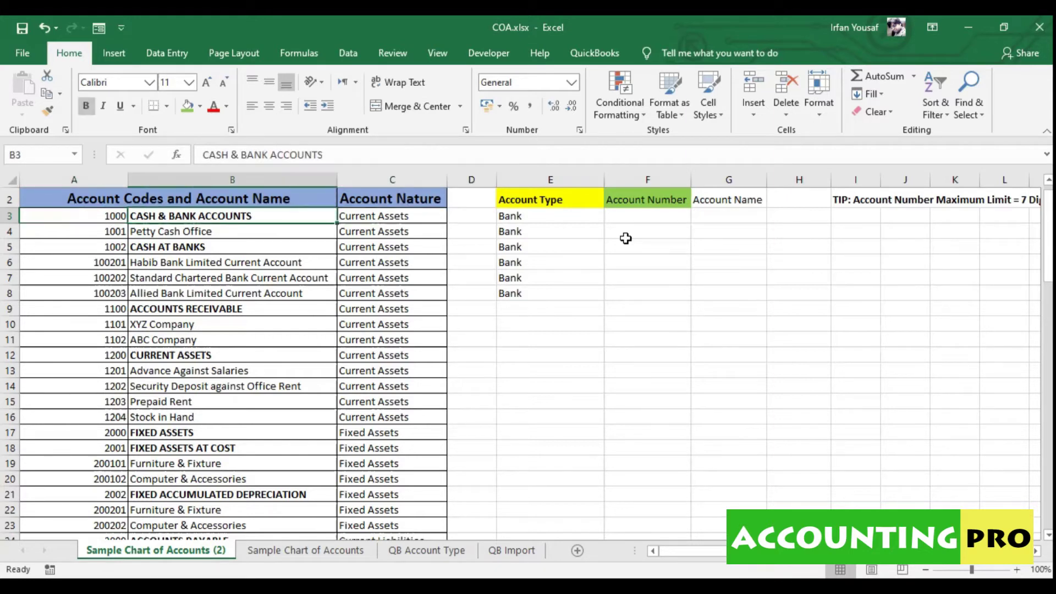
Enter =LEN(A3) in cell D3 to count the account code's digits and fill the formula down to row 81.
key("Left")
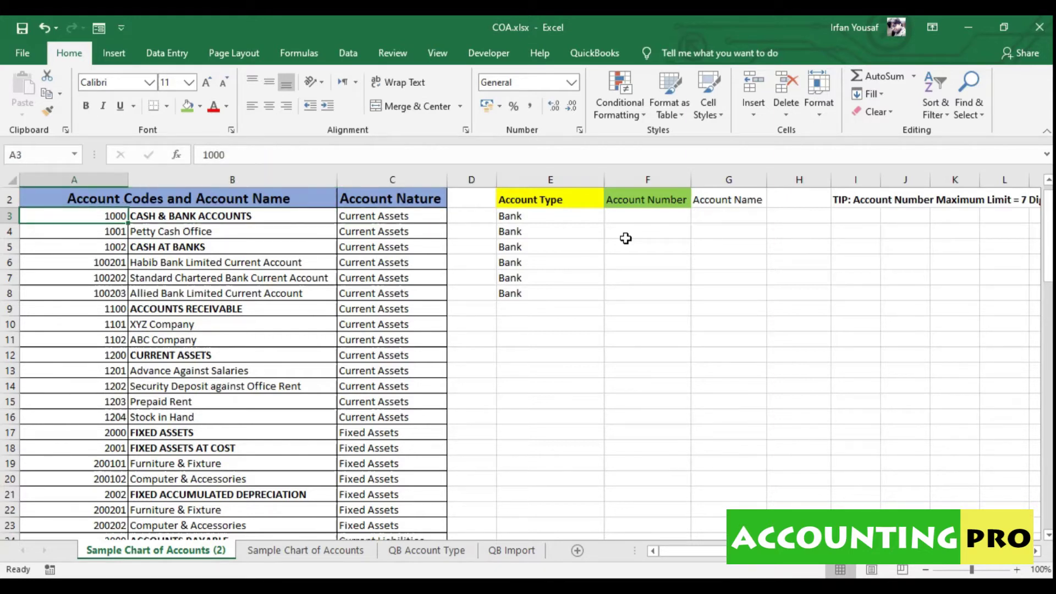
key("Right")
key("Right")
key("Right")
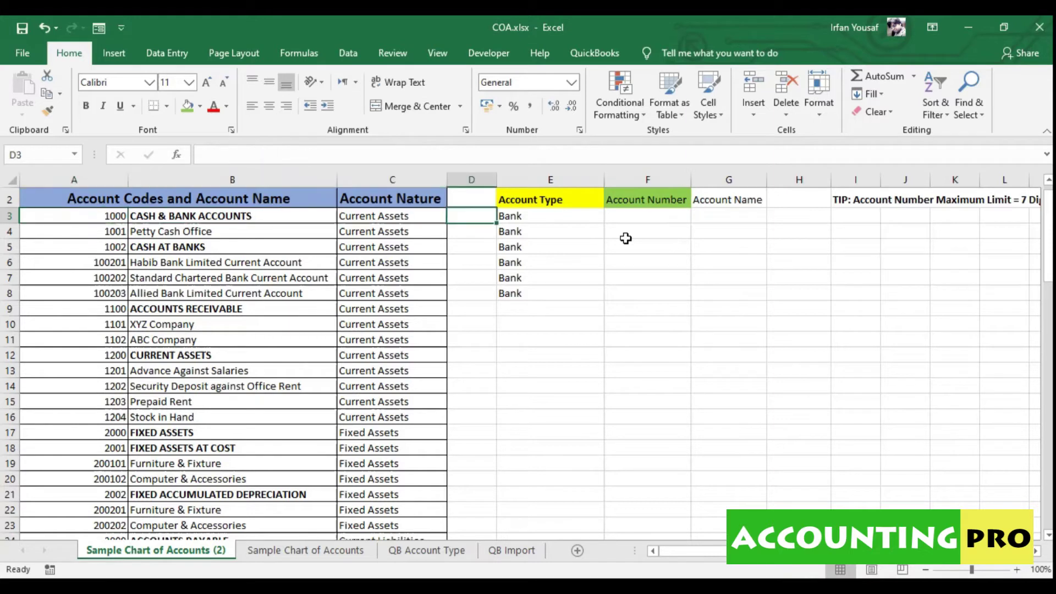
type("=len")
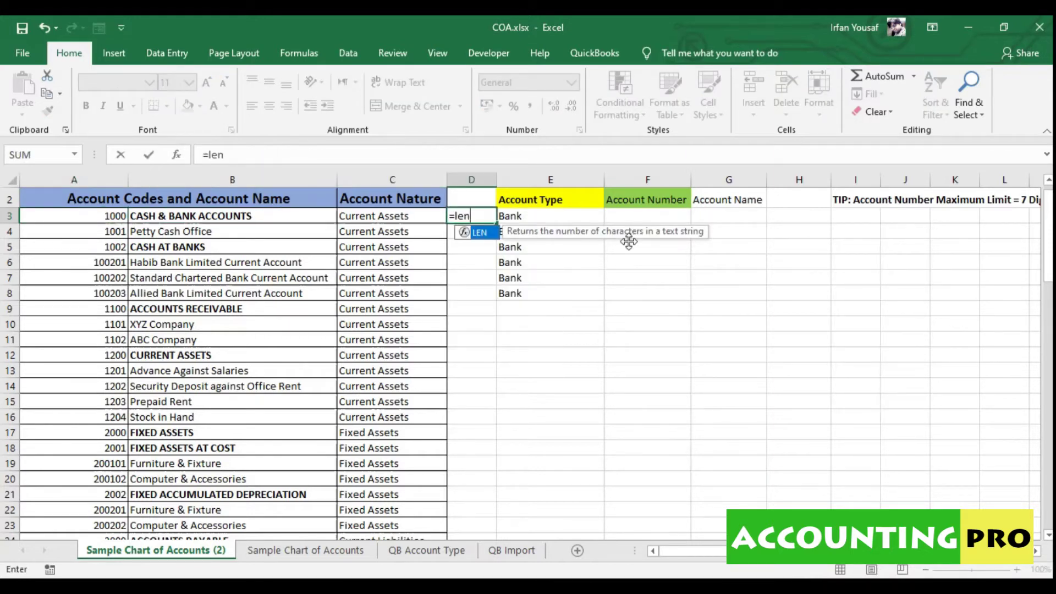
type("(")
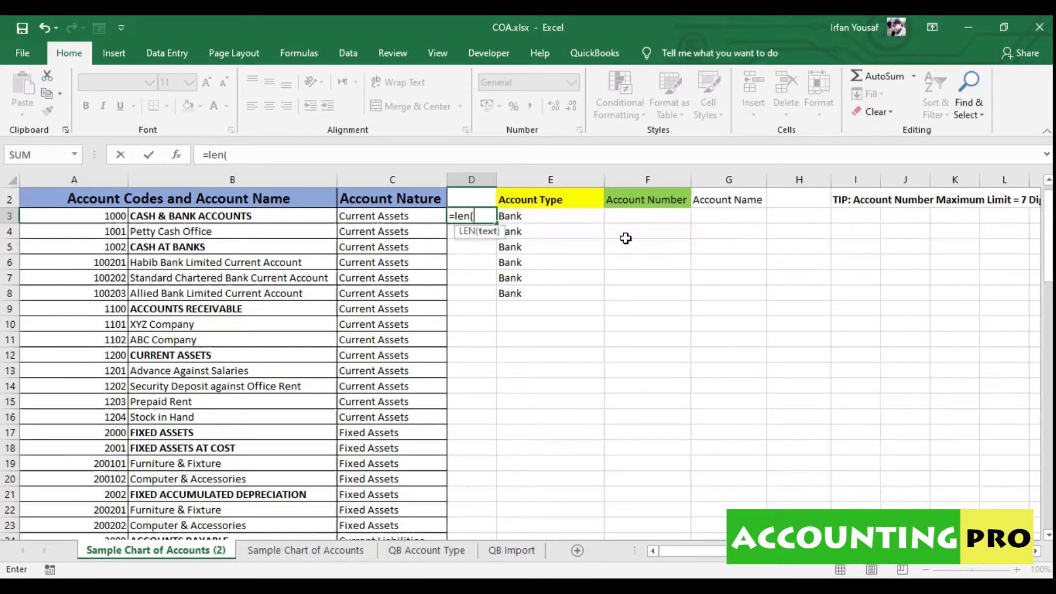
left_click(106, 219)
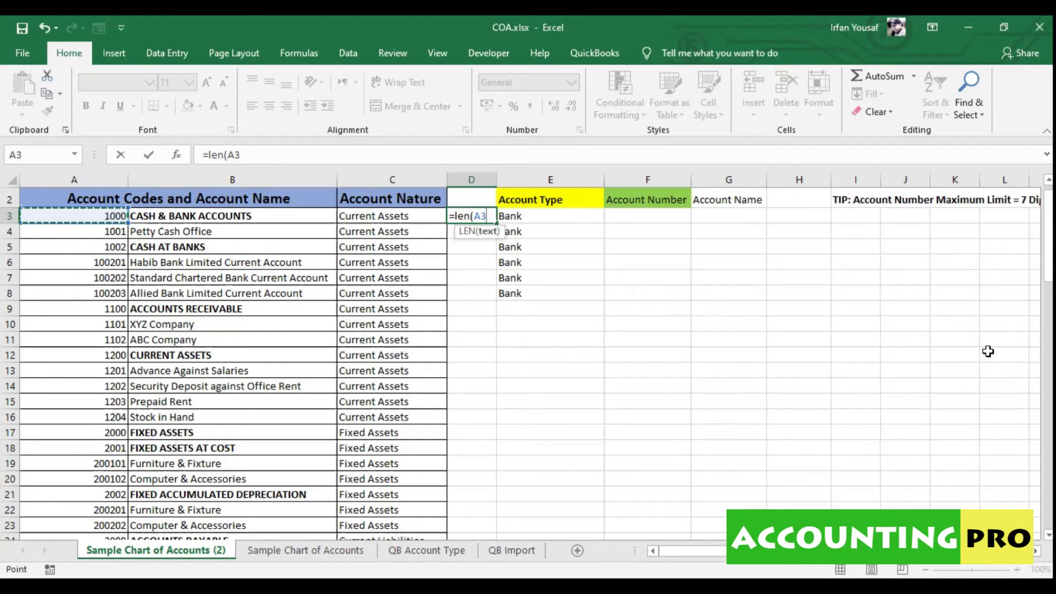
type(")")
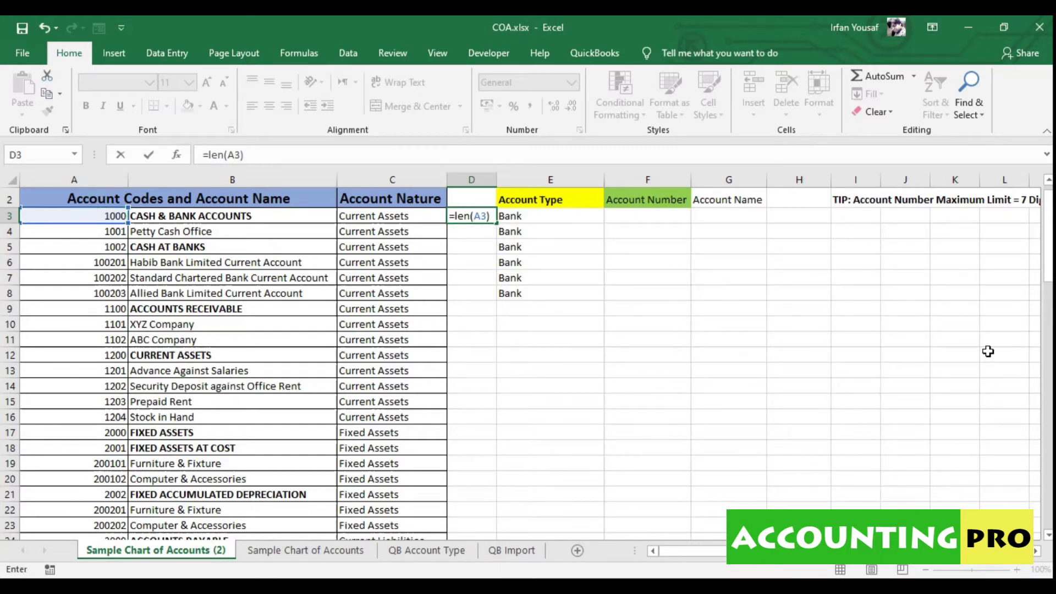
key("ctrl+Return")
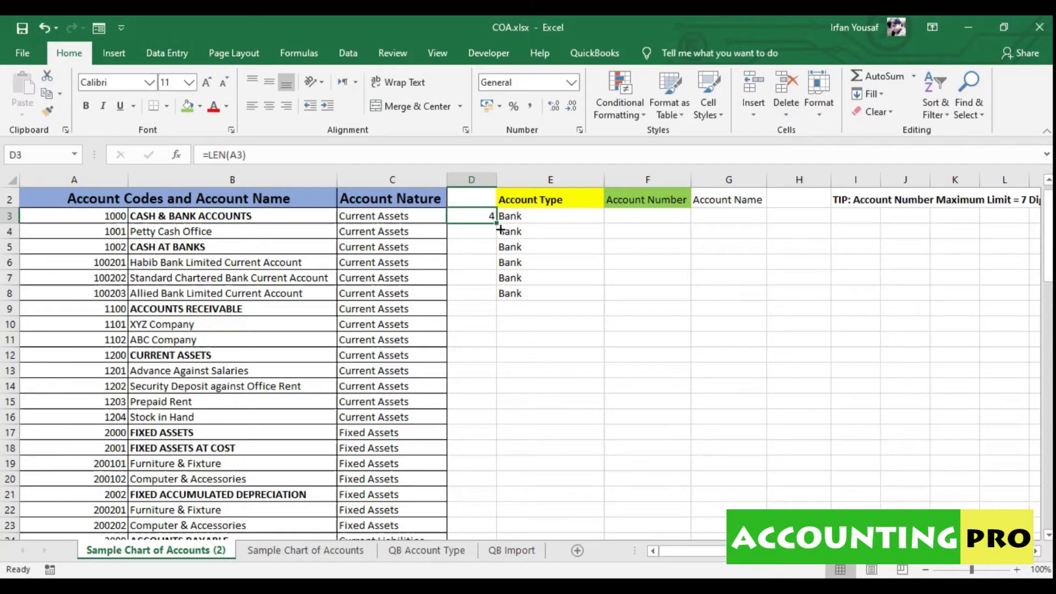
left_click_drag(500, 229, 479, 505)
left_click_drag(1049, 460, 1050, 231)
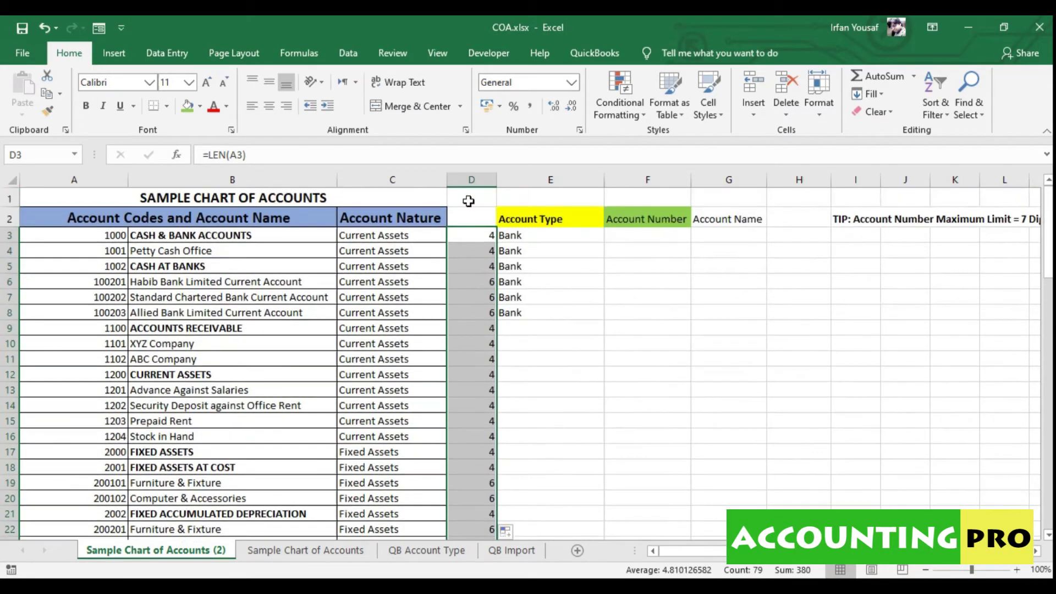
Go down the digit counts in column D to check every account code against the seven-digit limit.
key("Down")
key("Down")
key("Down")
key("Down")
key("Down")
key("Down")
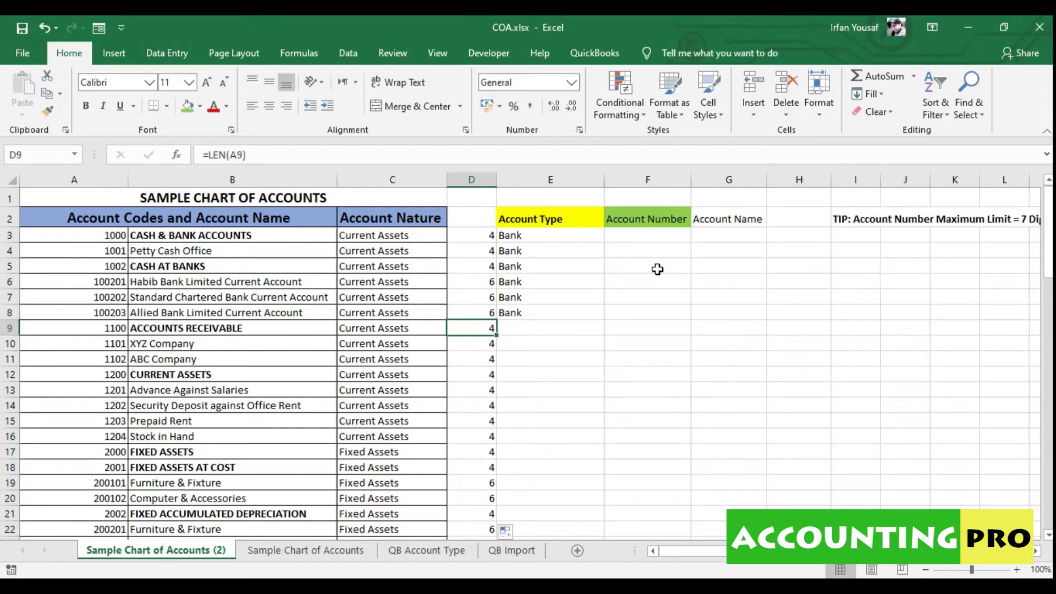
key("Down")
key("Down")
key("Down")
key("Down")
key("Down")
key("Down")
key("Down")
key("Down")
key("Down")
key("Down")
key("Down")
key("Down")
key("Down")
key("Down")
key("Down")
key("Down")
key("Down")
key("Down")
key("Down")
key("Down")
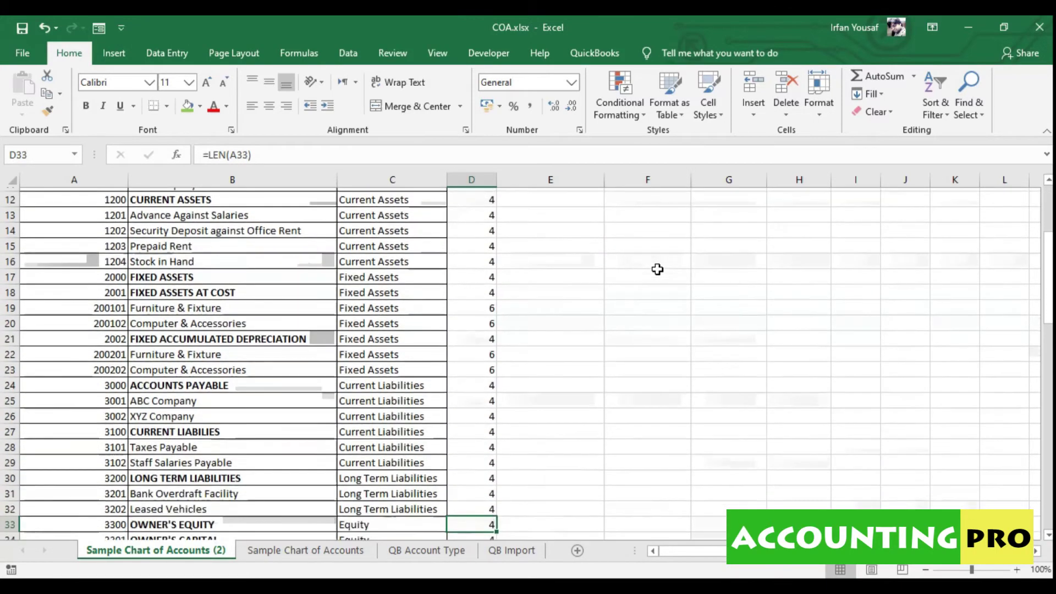
key("Down")
key("Down")
key("Down")
key("Down")
key("Down")
key("Down")
key("Down")
key("Down")
key("Down")
key("Down")
key("Down")
key("Down")
key("Down")
key("Down")
key("Down")
key("Down")
key("Down")
key("Down")
key("Down")
key("Down")
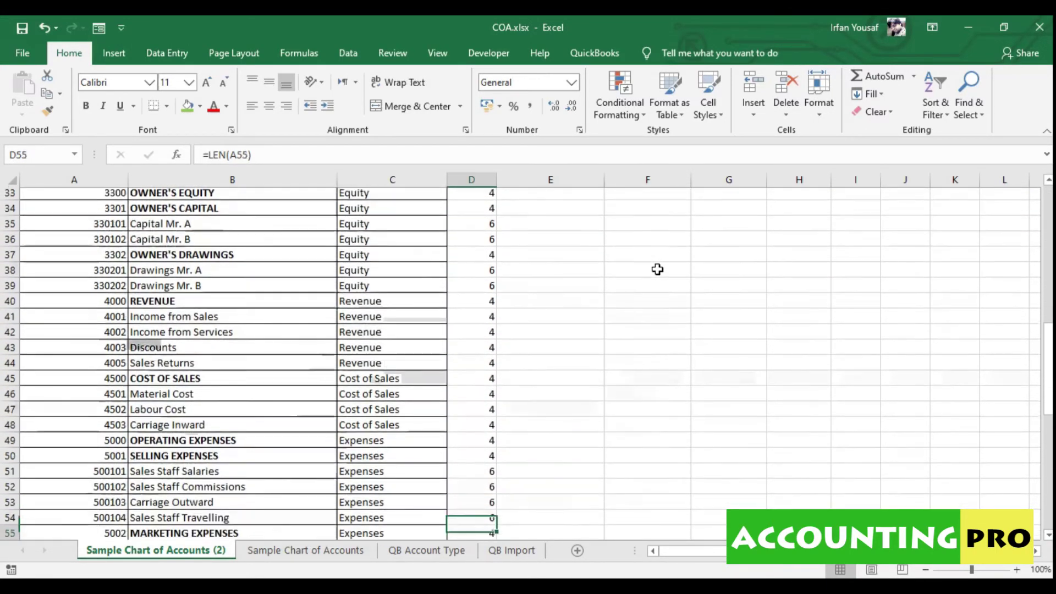
key("Down")
key("Down")
key("Down")
key("Down")
key("Down")
key("Down")
key("Down")
key("Down")
key("Down")
key("Down")
key("Down")
key("Down")
key("Down")
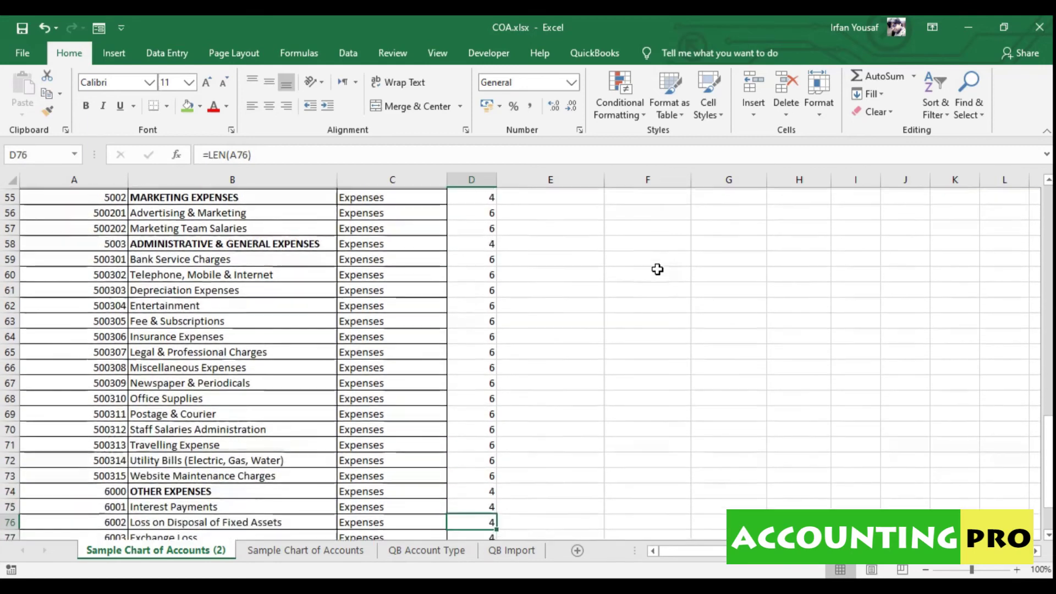
key("Down")
key("Down")
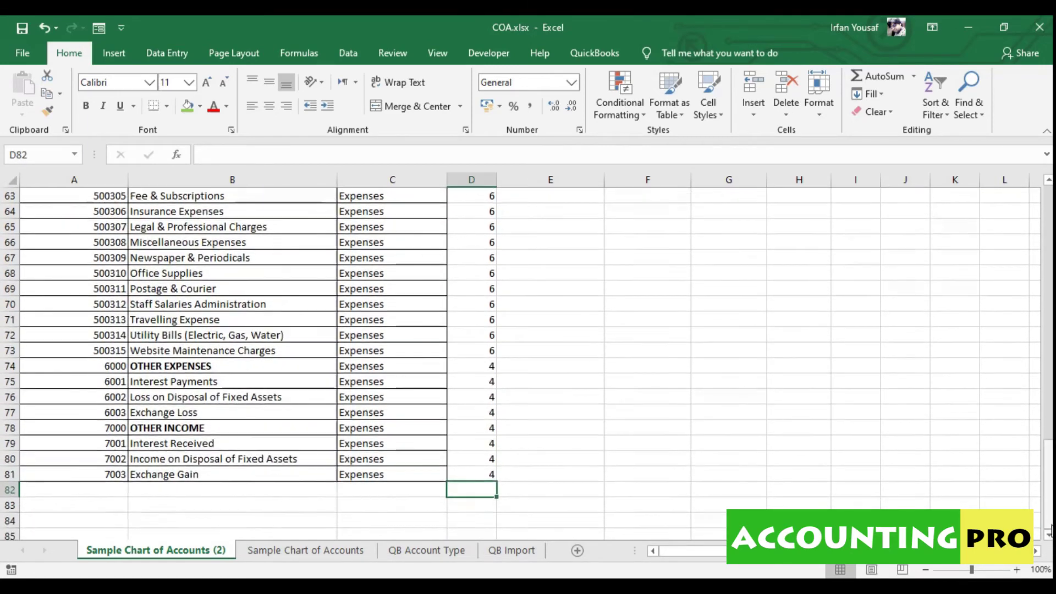
Link cell F3 to the account code with =A3 and fill the formula down to F8 for the Bank accounts.
scroll(105, 236, "up", 20)
left_click(659, 246)
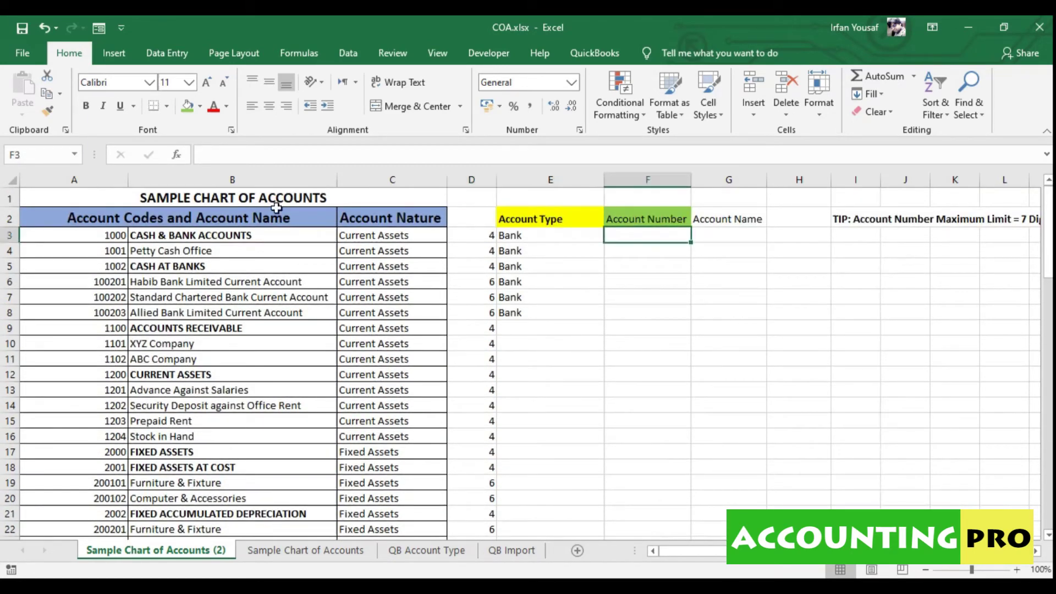
left_click_drag(82, 235, 83, 282)
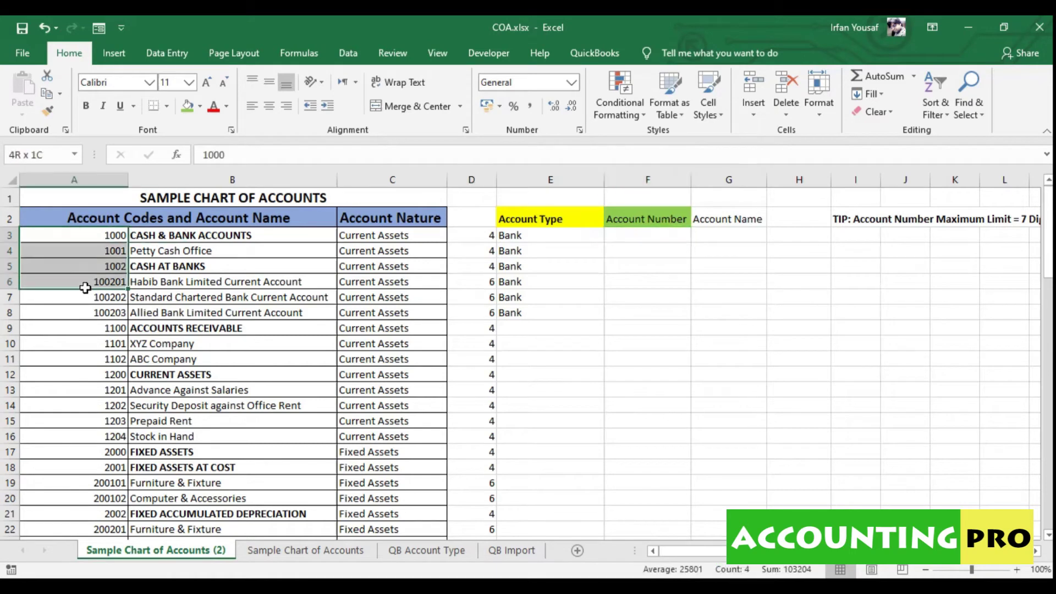
left_click(672, 240)
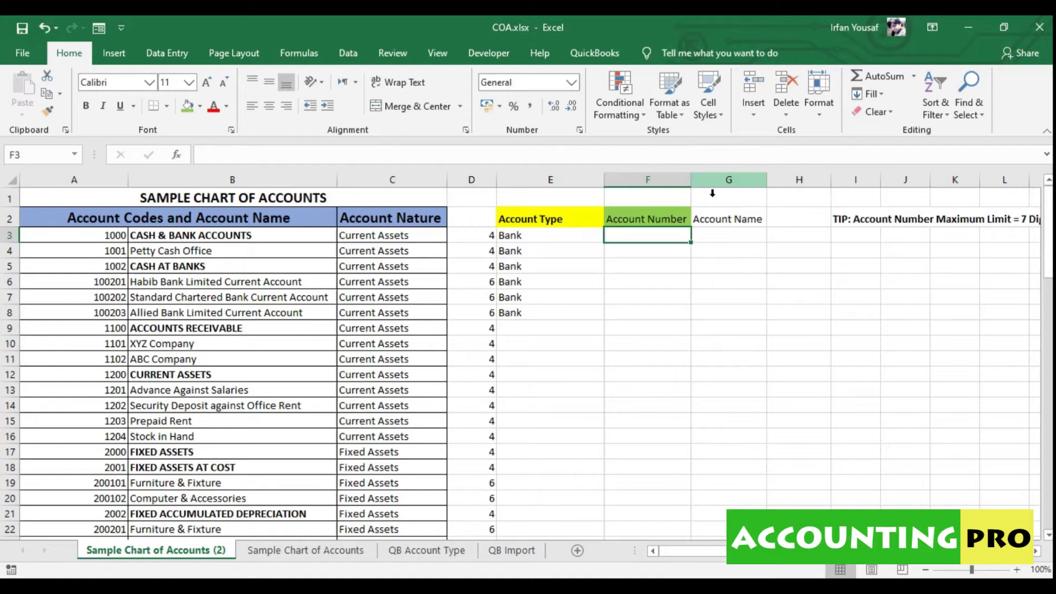
type("=")
left_click(119, 237)
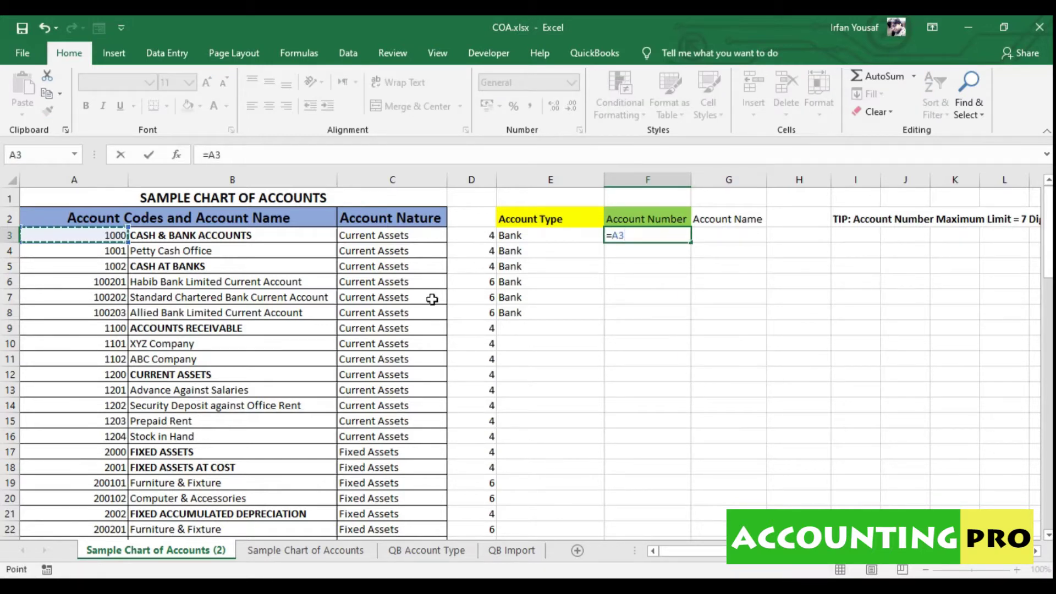
key("Return")
left_click(685, 237)
left_click_drag(691, 242, 683, 330)
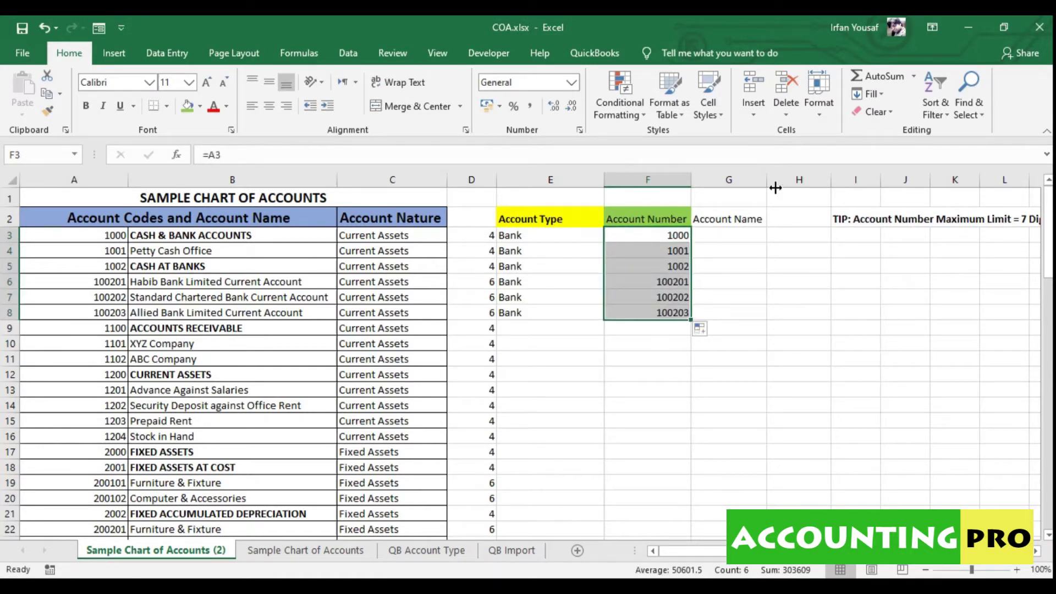
Widen the Account Name column G, then check the Account Name field in the QuickBooks new account form and return to Excel.
left_click_drag(768, 182, 793, 181)
left_click(761, 227)
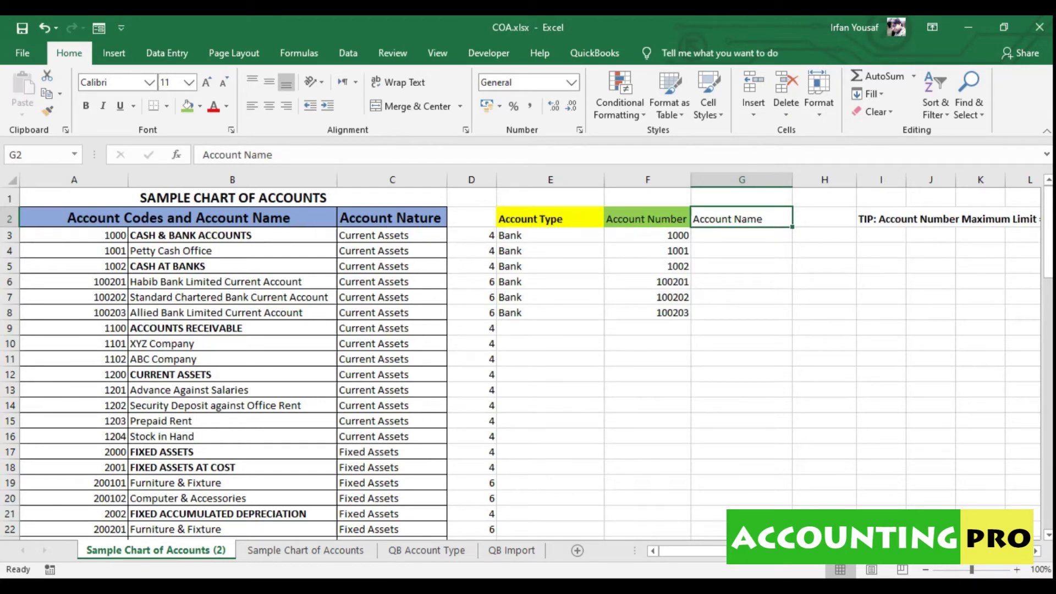
left_click(170, 135)
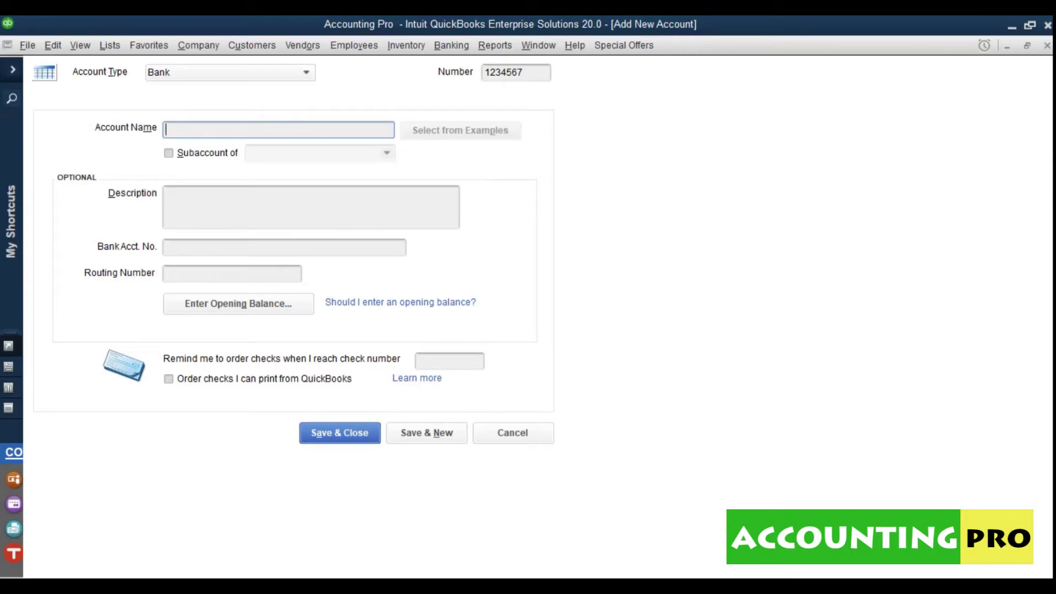
key("alt+Tab")
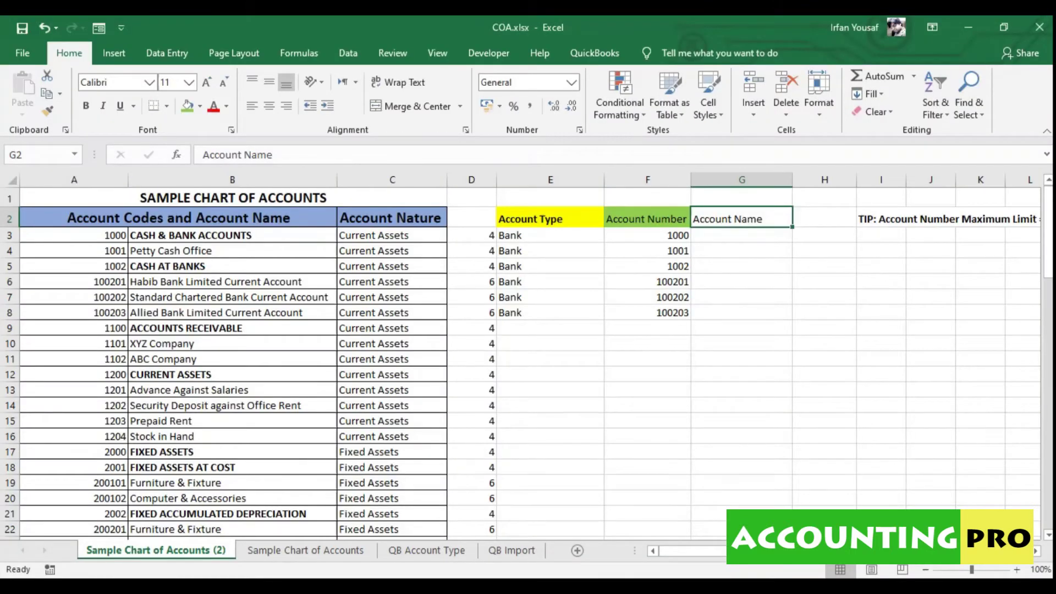
Add the bold note "TIP:Account Name Maximum Character Limit= 31 Characters" in cell I3.
left_click_drag(740, 551, 774, 551)
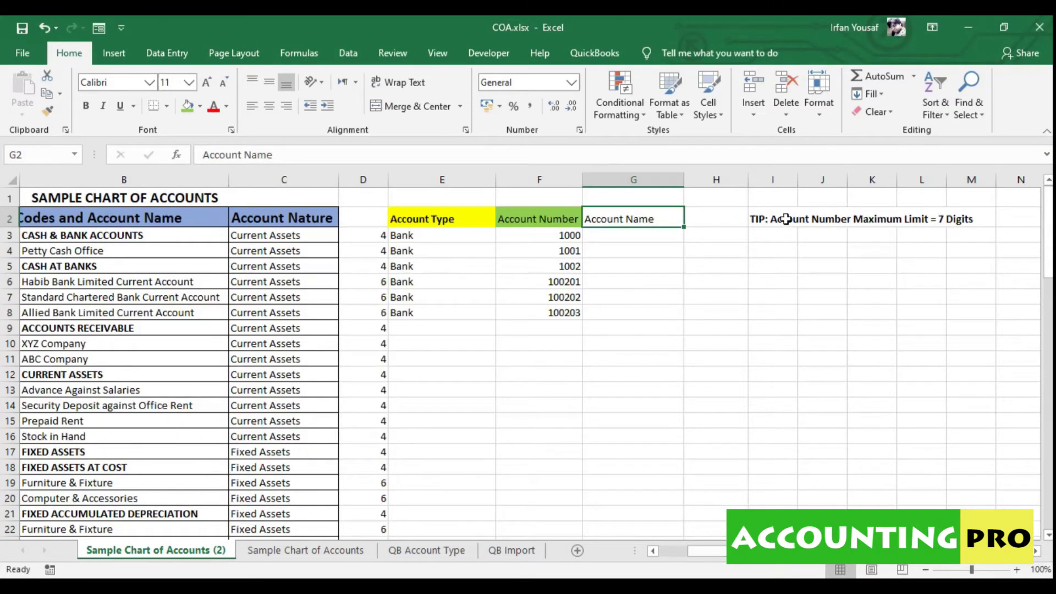
left_click(770, 239)
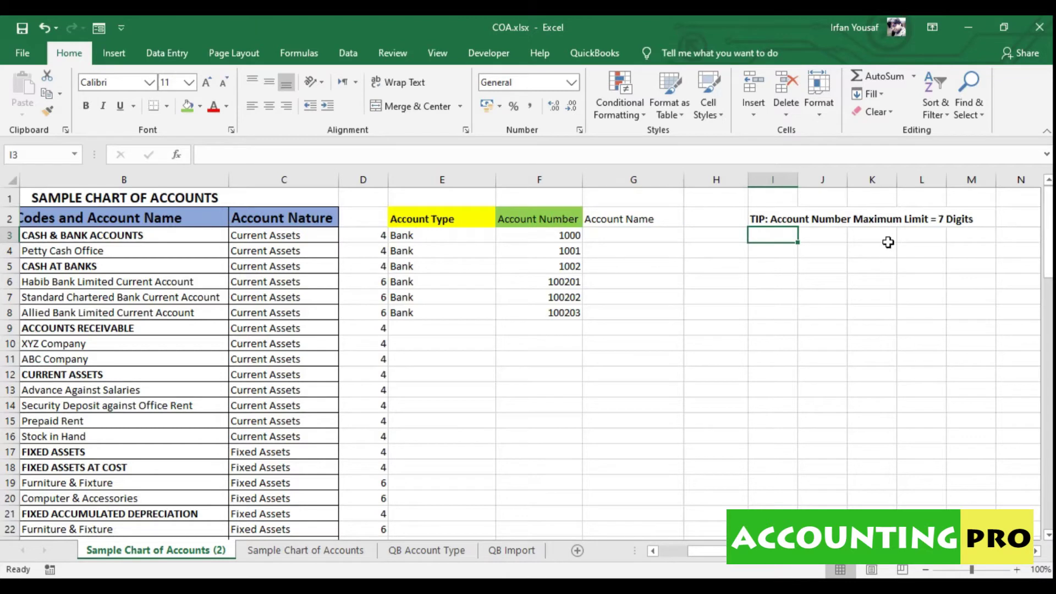
type("TIP:")
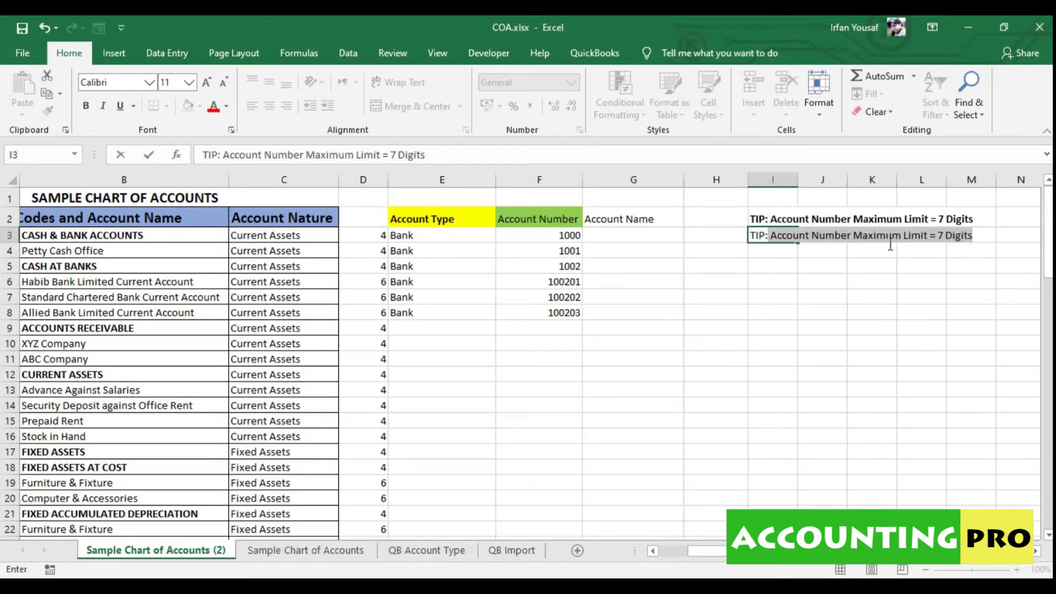
type("Account Name M")
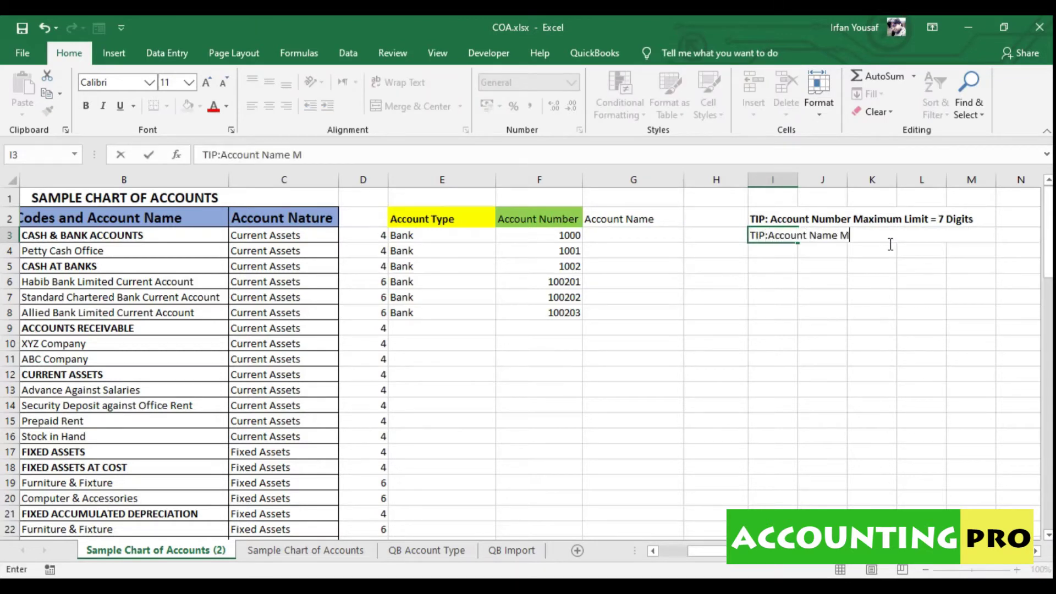
type("aximum Character ")
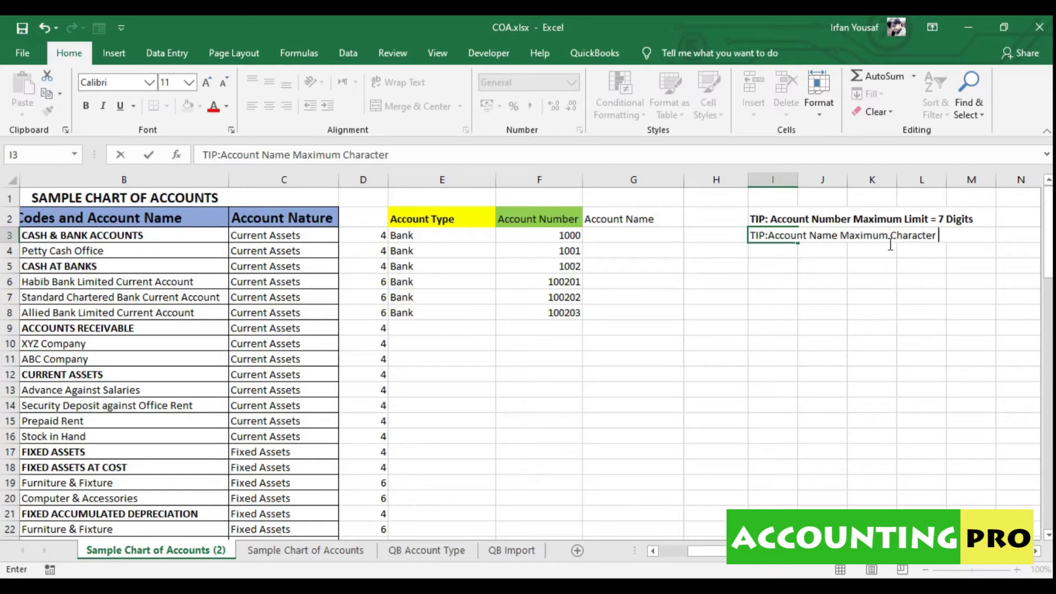
type("Limit= 31 Characters")
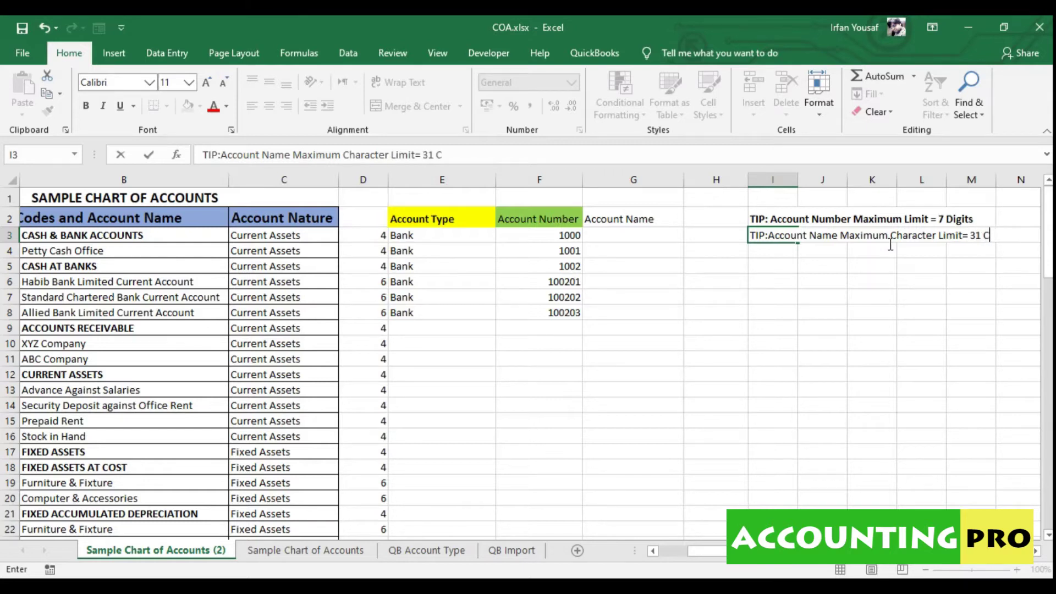
key("Return")
key("Up")
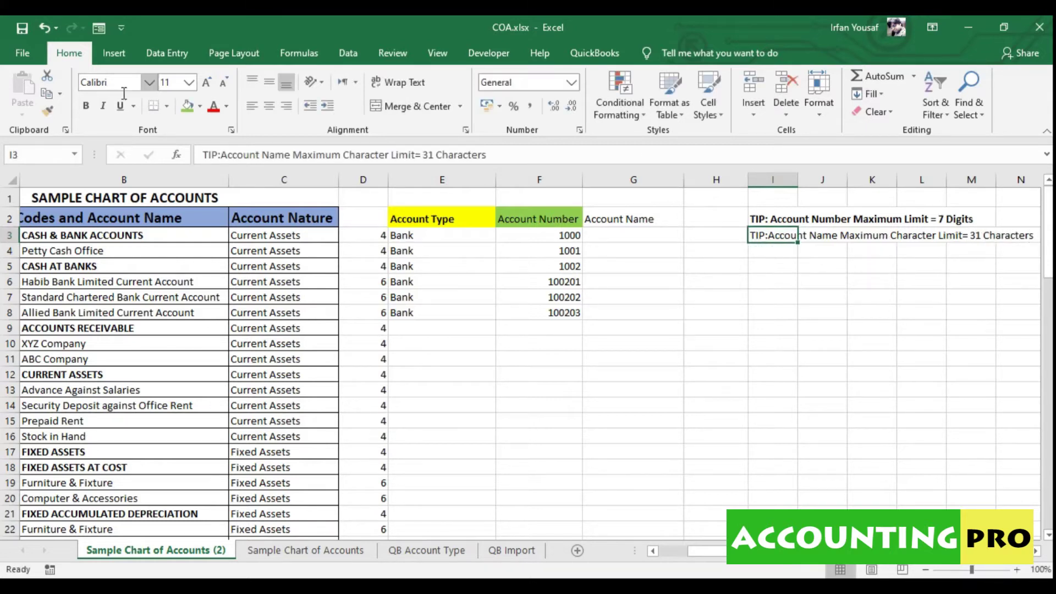
left_click(86, 105)
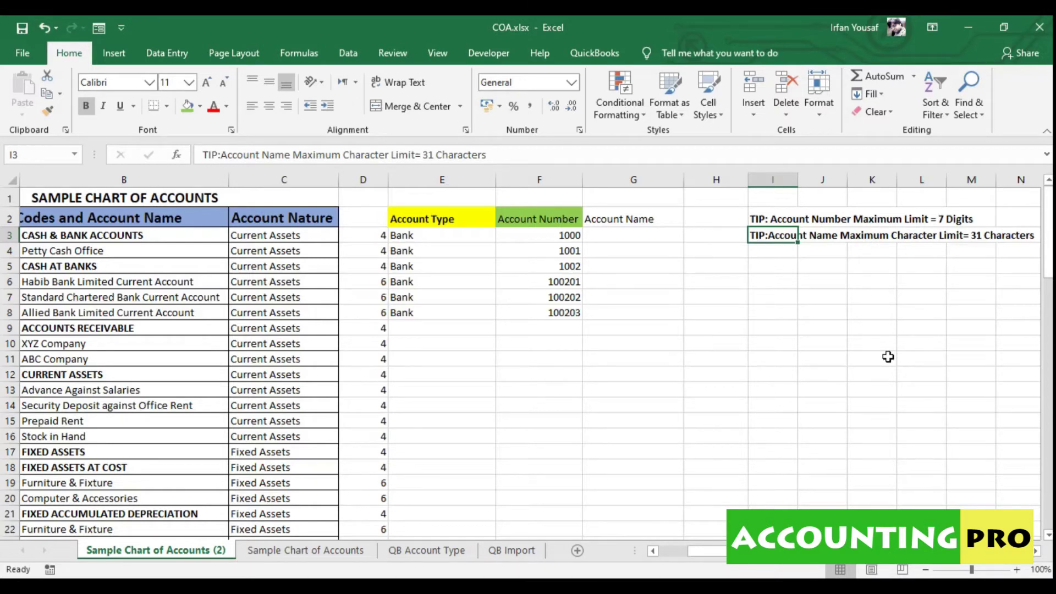
Replace the formula in D3 with =LEN(B3) to count the account name's characters and fill it down to row 81.
left_click(159, 244)
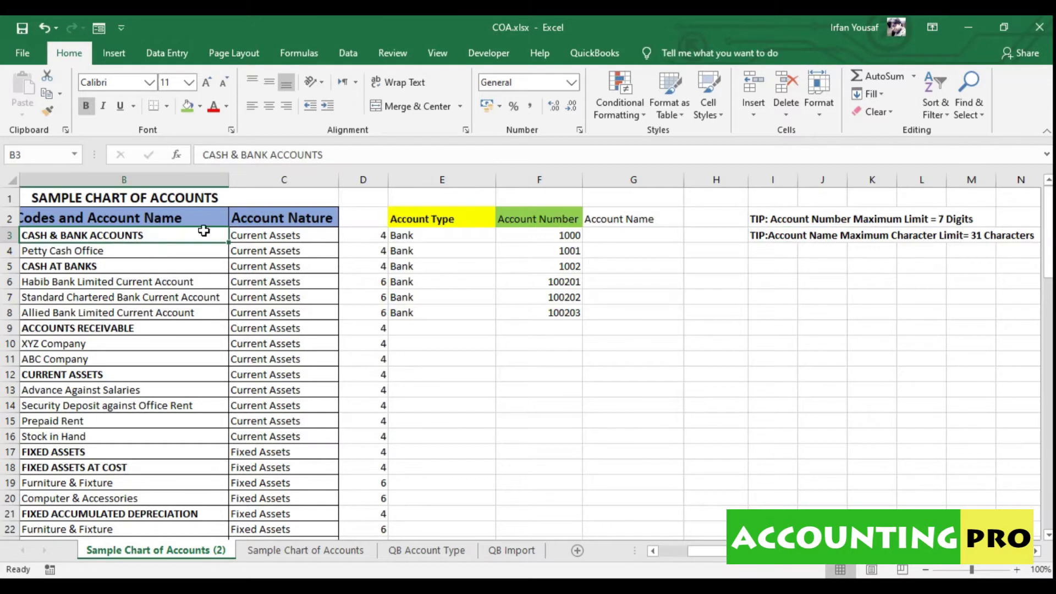
left_click(970, 238)
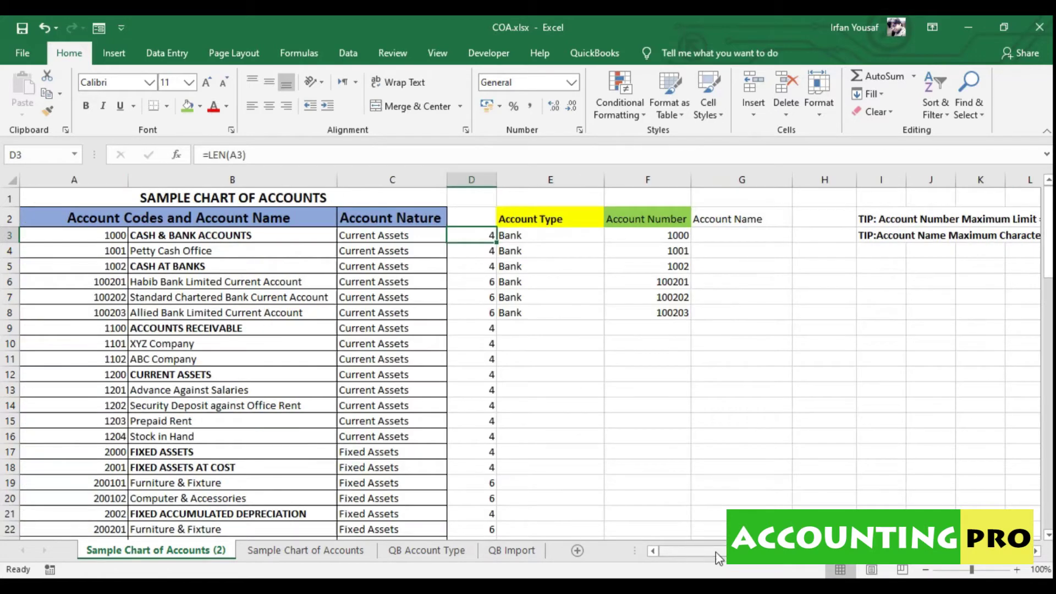
type("=len(")
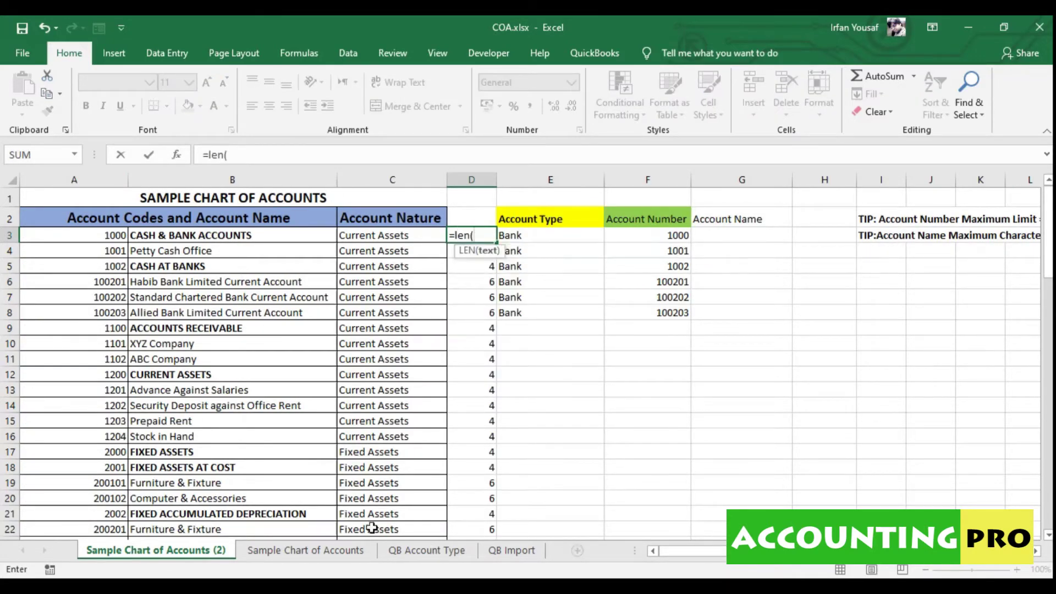
left_click(154, 240)
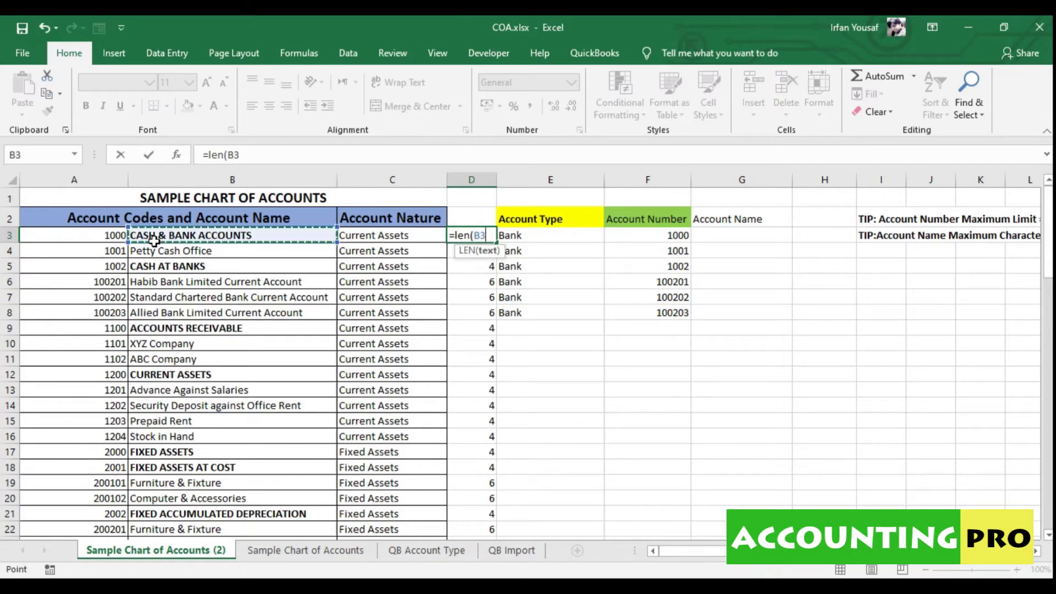
type(")")
key("Return")
left_click(479, 230)
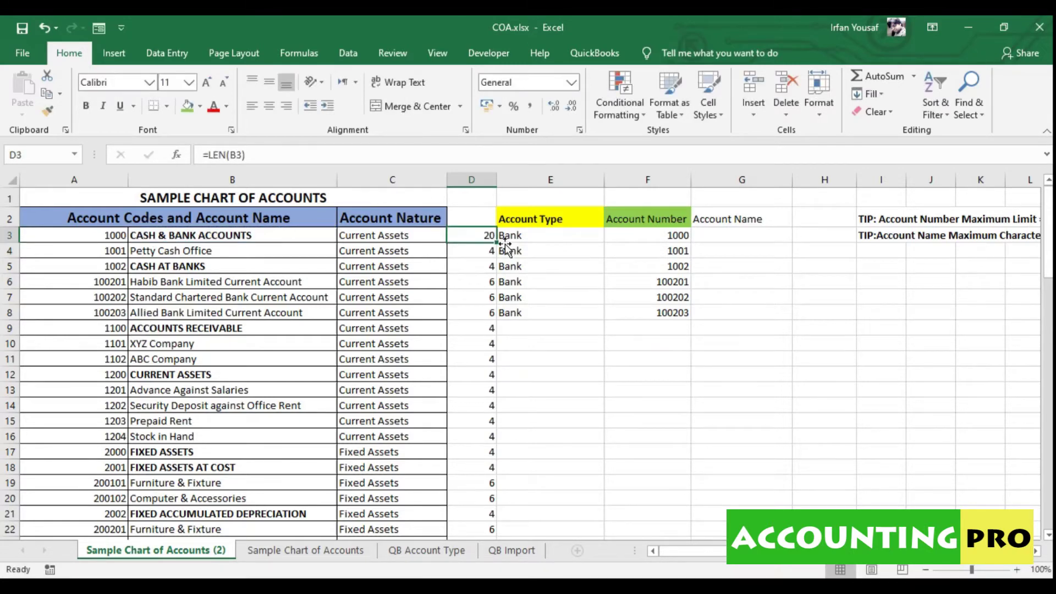
left_click_drag(496, 243, 506, 511)
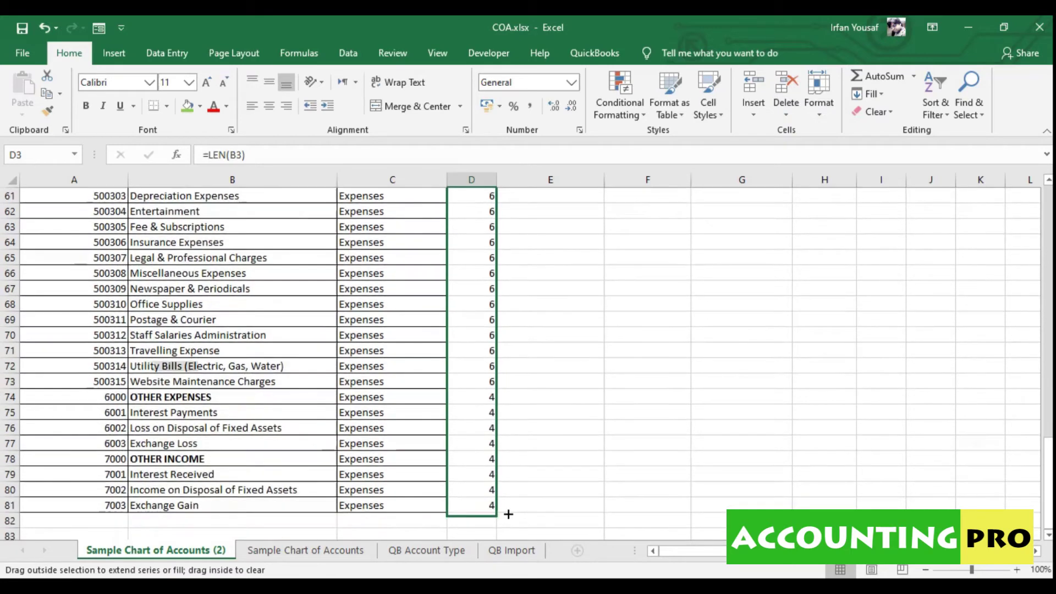
Review the name lengths in column D for account names exceeding the 31-character limit.
left_click_drag(1049, 407, 1049, 198)
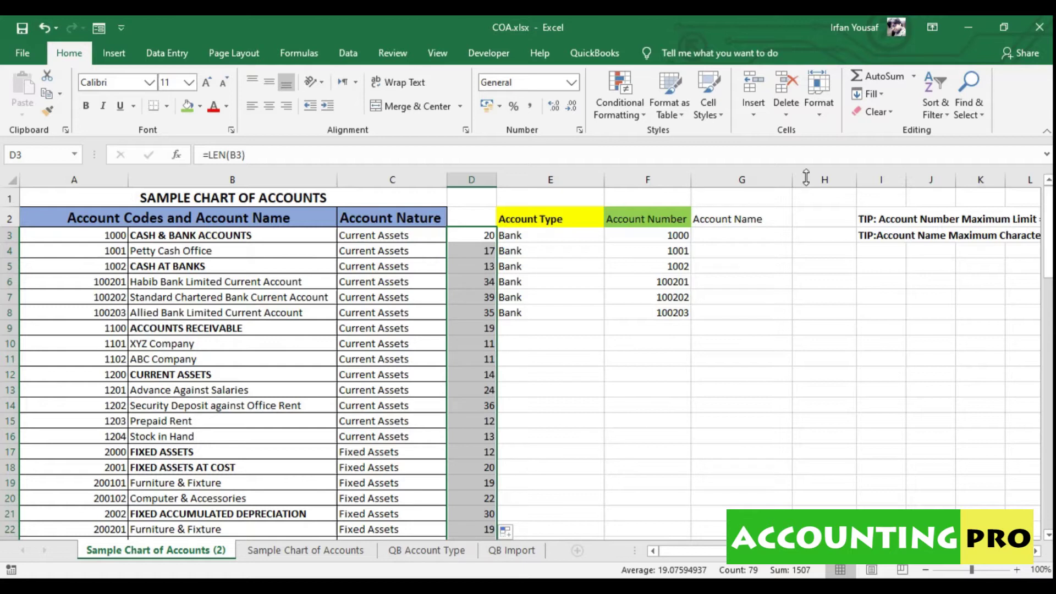
left_click(489, 239)
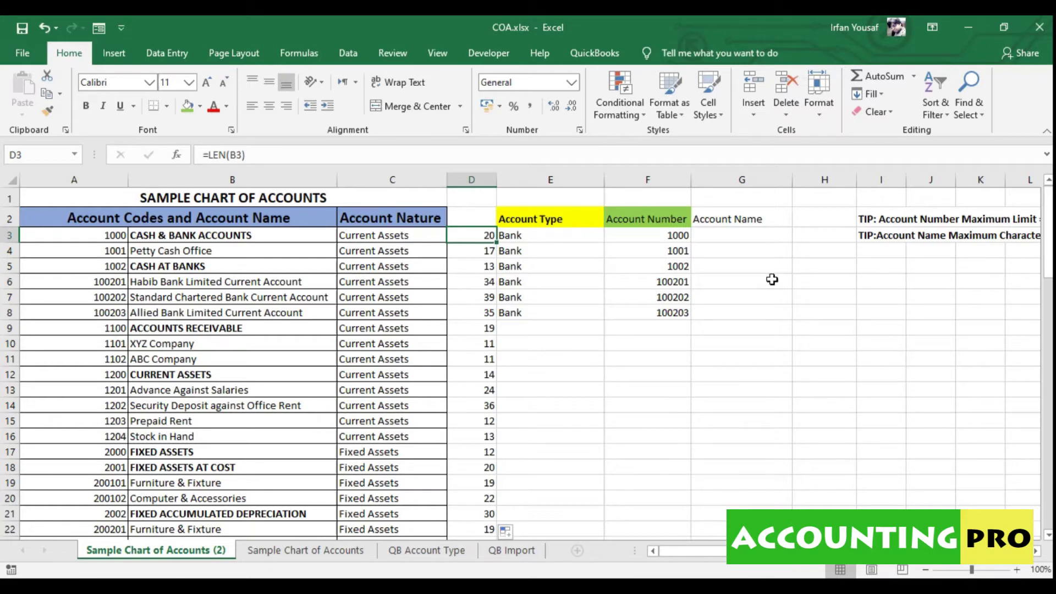
key("Down")
key("Down")
key("Down")
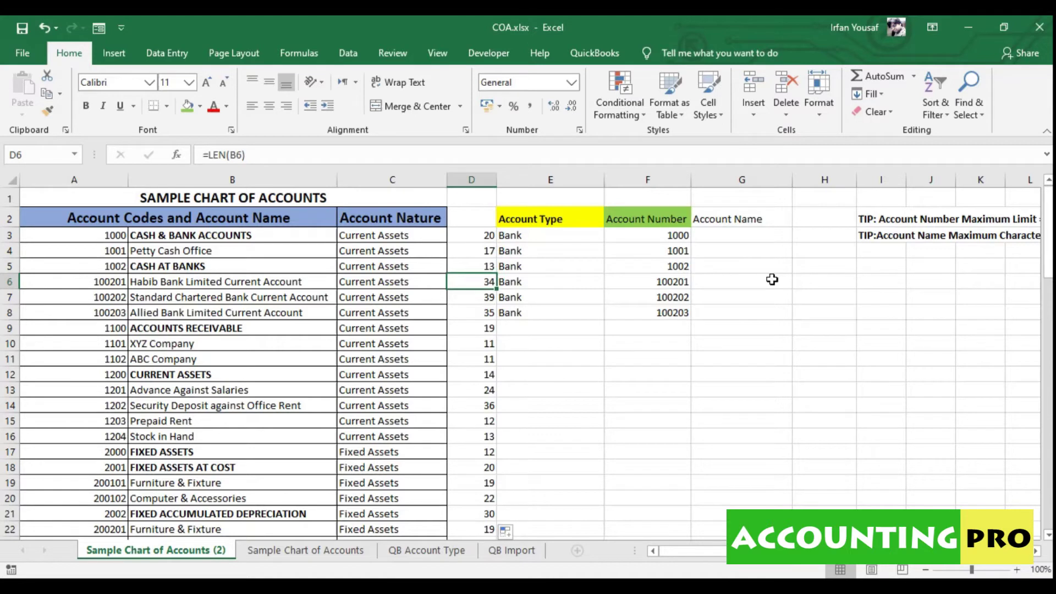
key("Down")
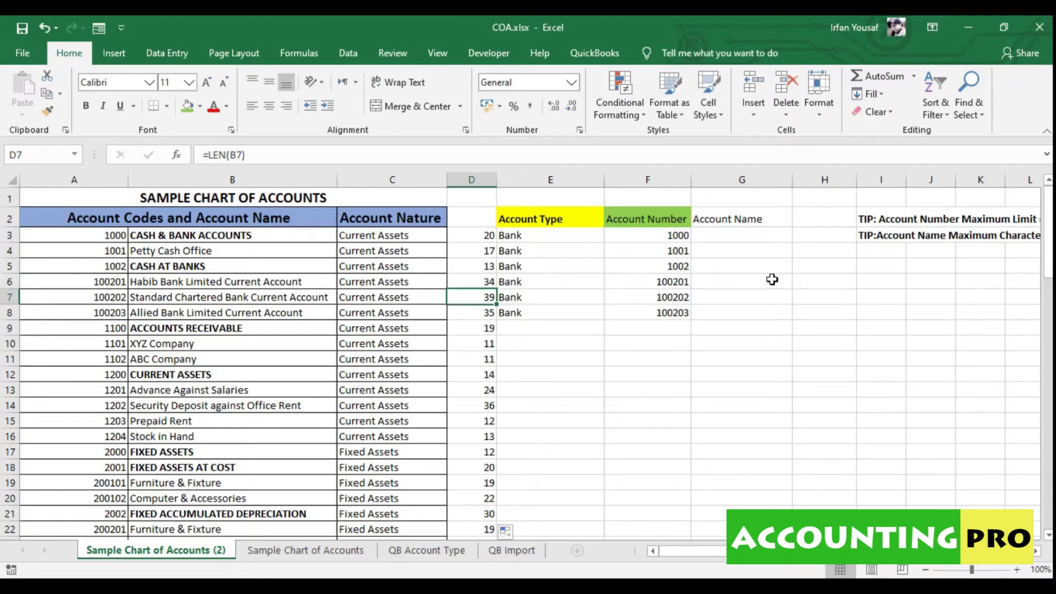
key("Down")
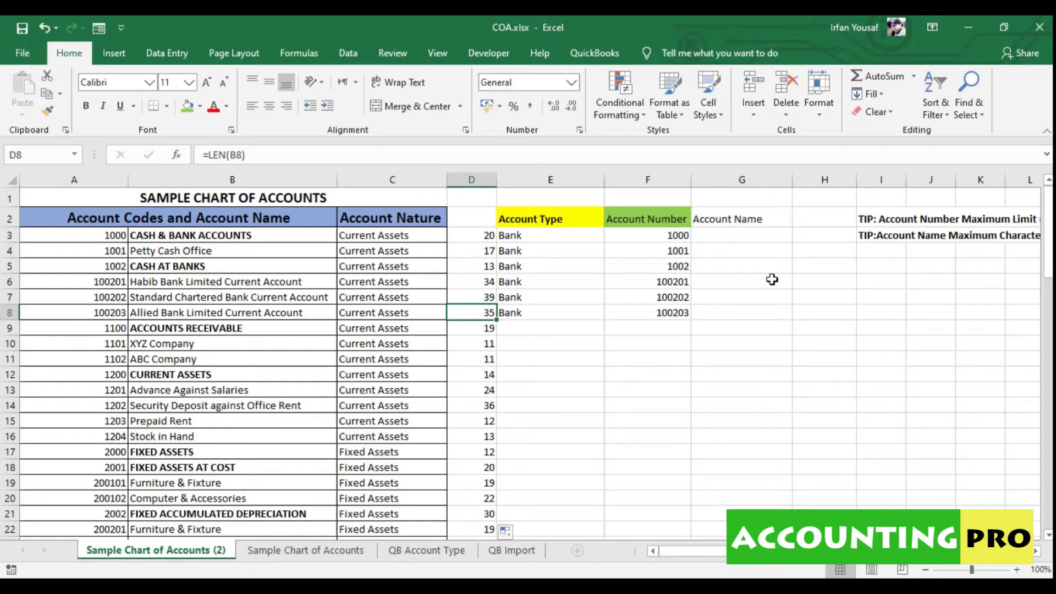
key("Down")
key("Down")
key("Down")
key("Down")
key("Down")
key("Down")
key("Down")
key("Down")
key("Down")
key("Down")
key("Down")
key("Down")
key("Down")
key("Down")
key("Down")
key("Down")
key("Down")
key("Down")
key("Down")
key("Down")
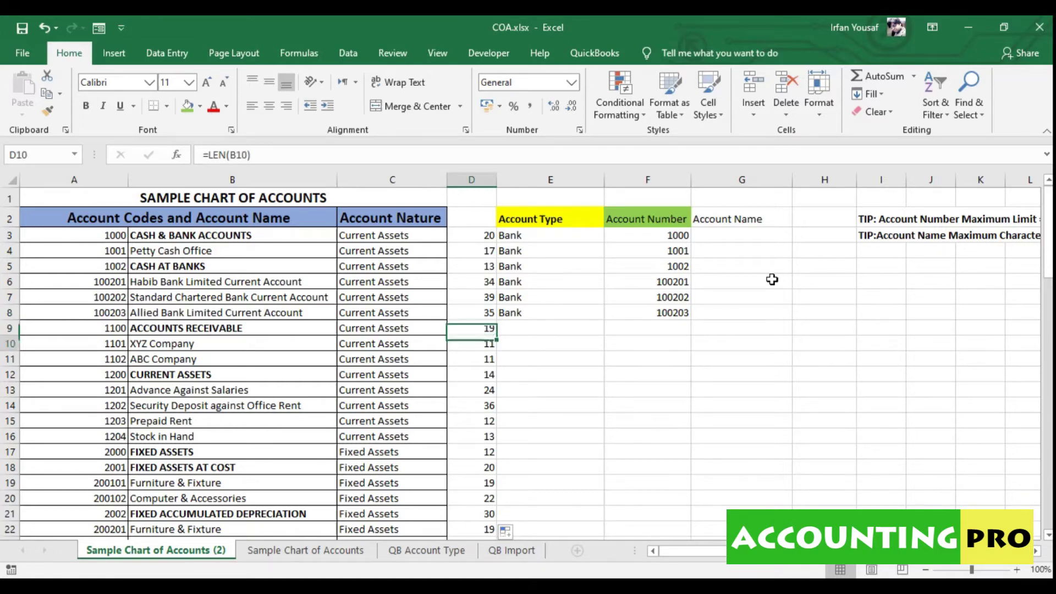
key("Down")
key("Down")
key("Down")
key("Down")
key("Down")
key("Down")
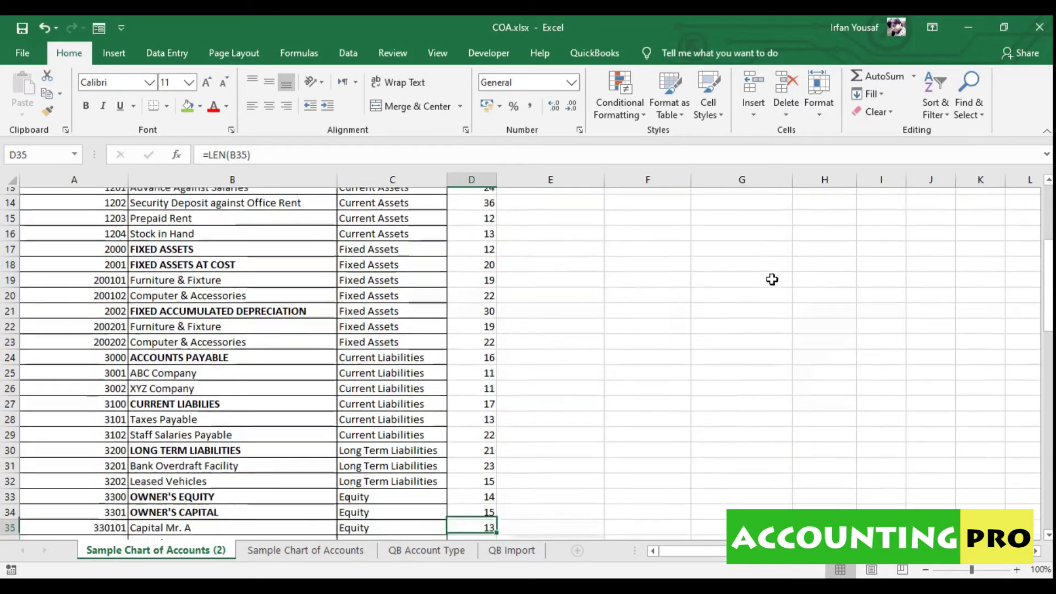
key("Up")
key("Up")
key("Up")
key("Up")
key("Up")
key("Up")
key("Up")
key("Up")
key("Up")
key("Up")
key("Up")
key("Up")
key("Up")
key("Up")
key("Up")
key("Up")
key("Up")
key("Up")
key("Up")
key("Up")
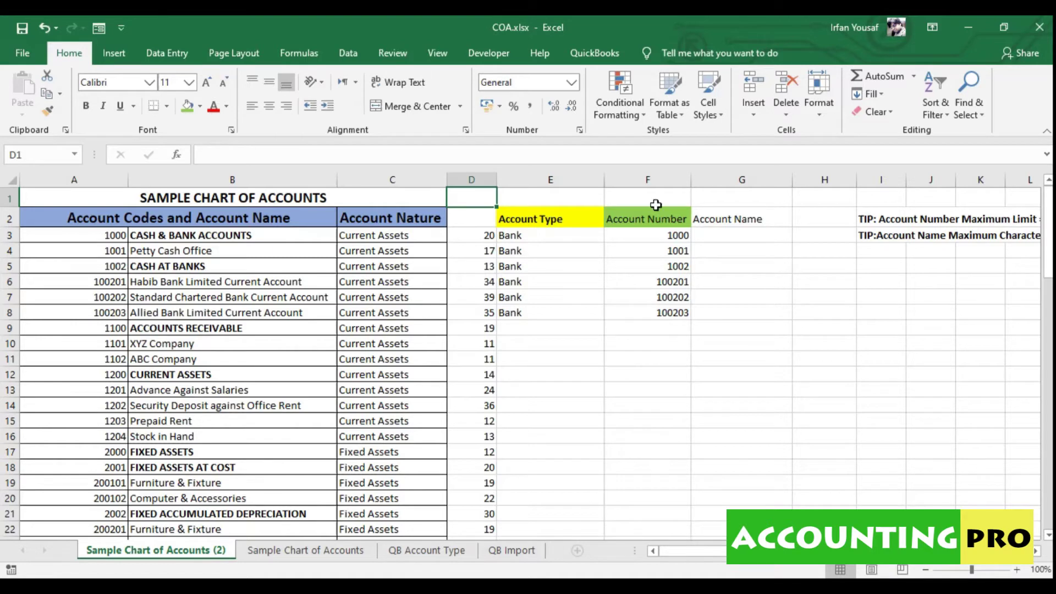
Apply a Greater Than 31 conditional formatting rule to column D with Light Red Fill with Dark Red Text.
left_click(482, 193)
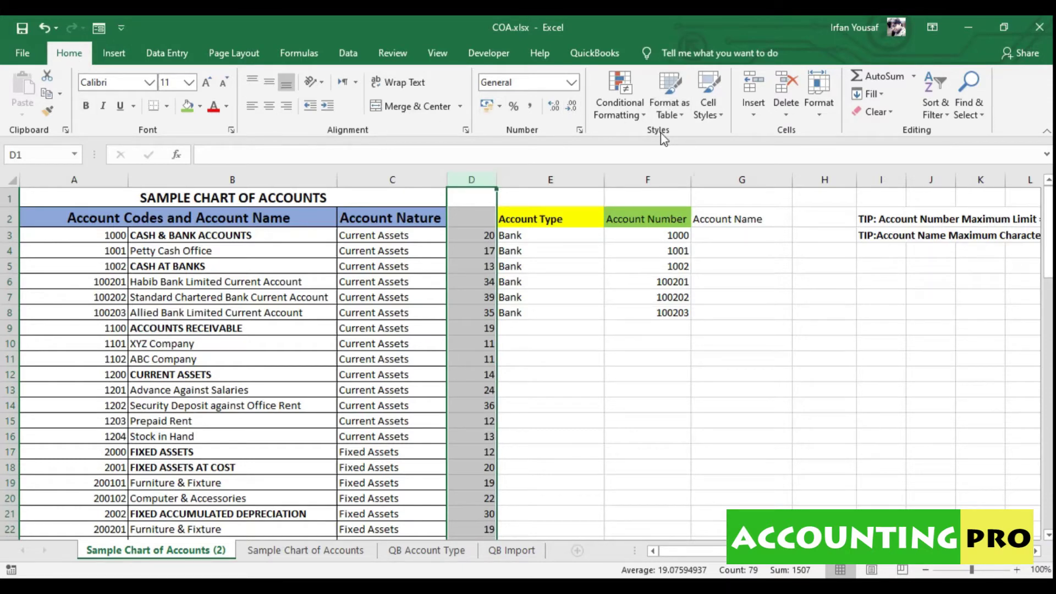
left_click(638, 114)
left_click(484, 192)
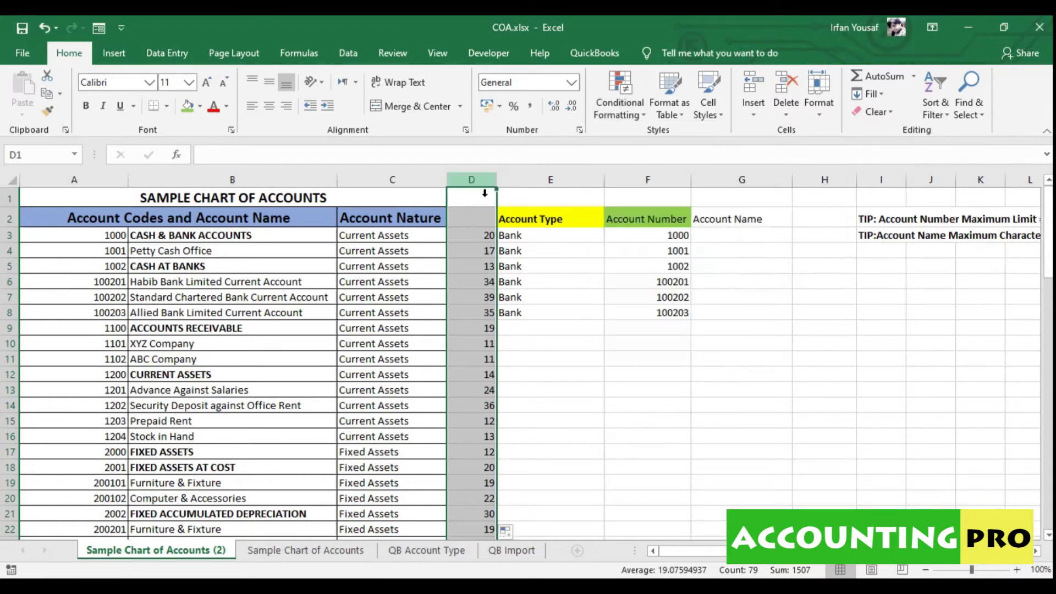
left_click(620, 104)
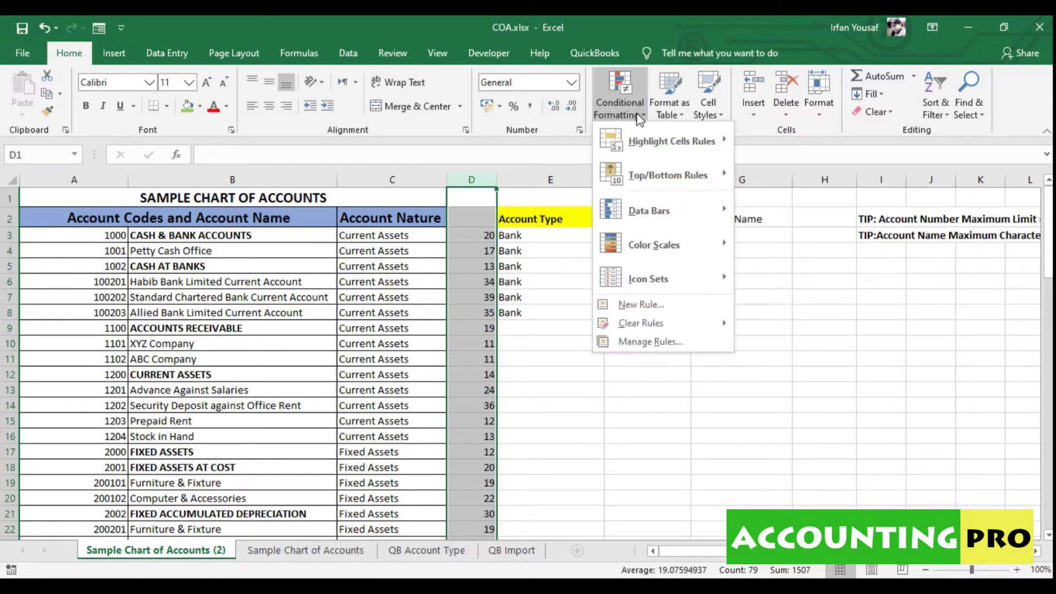
mouse_move(672, 141)
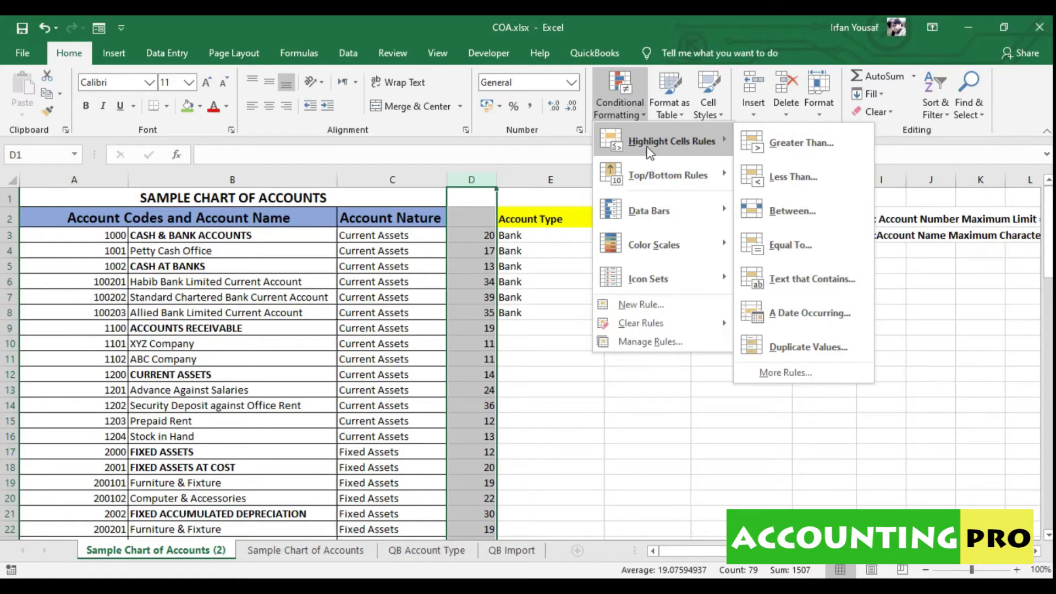
left_click(805, 154)
type("23")
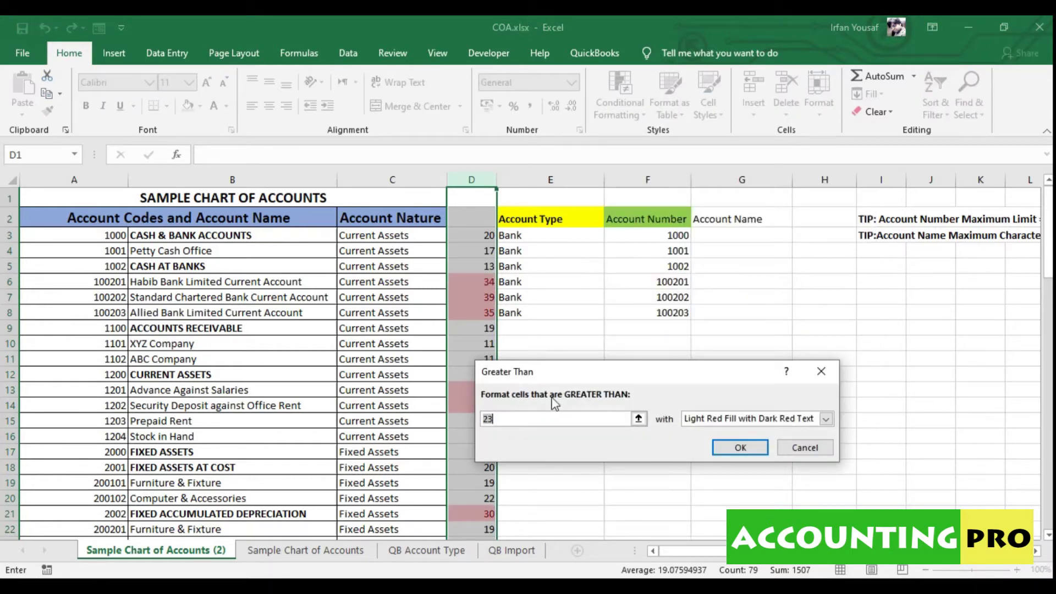
left_click_drag(506, 425, 445, 421)
type("3")
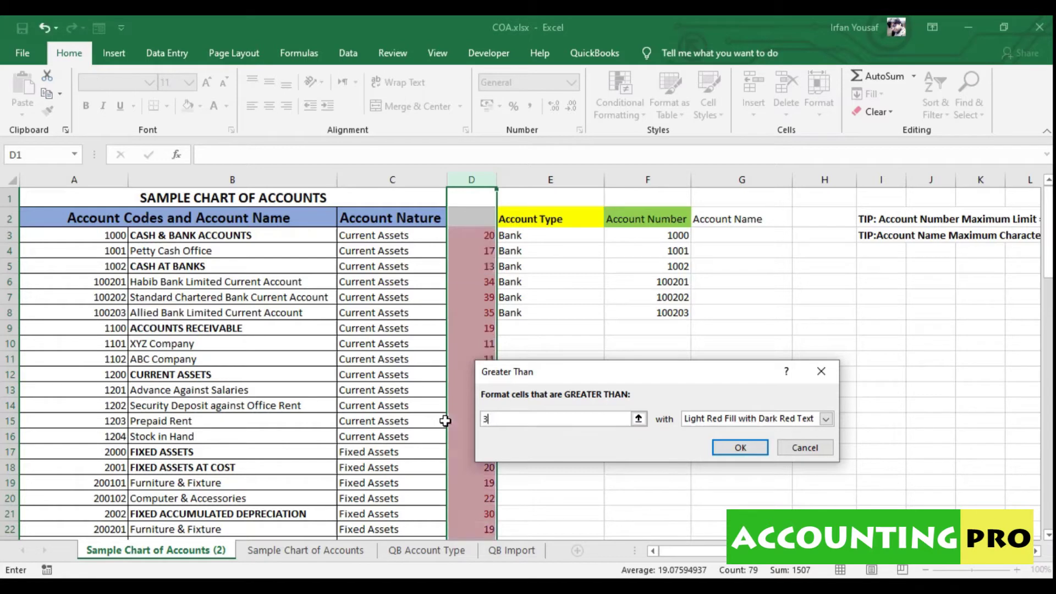
type("1")
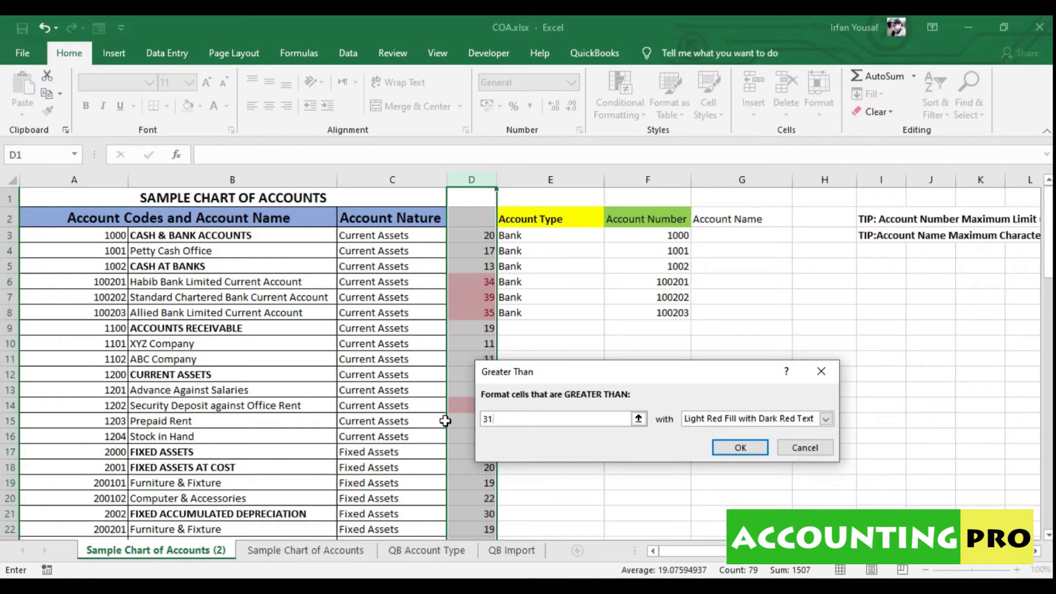
left_click(740, 447)
Examine the length column through the expense accounts for cells flagged as over the character limit.
left_click(478, 252)
left_click(493, 301)
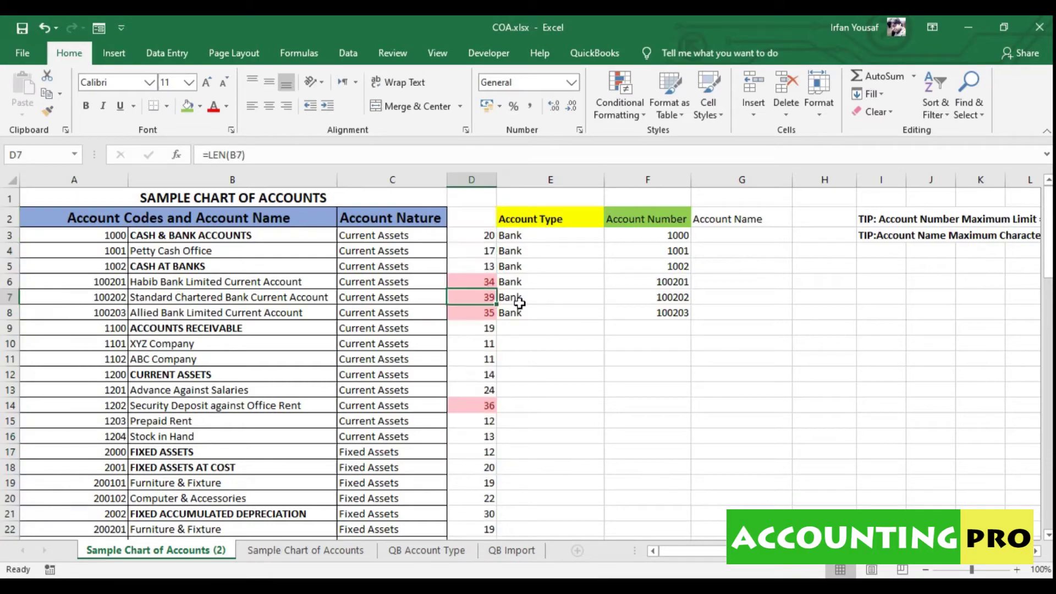
key("Down")
key("Down")
key("Down")
key("Down")
key("Down")
key("Down")
key("Down")
key("Down")
key("Down")
key("Down")
key("Down")
key("Down")
key("Down")
key("Down")
key("Down")
key("Down")
key("Down")
key("Down")
key("Down")
key("Down")
key("Down")
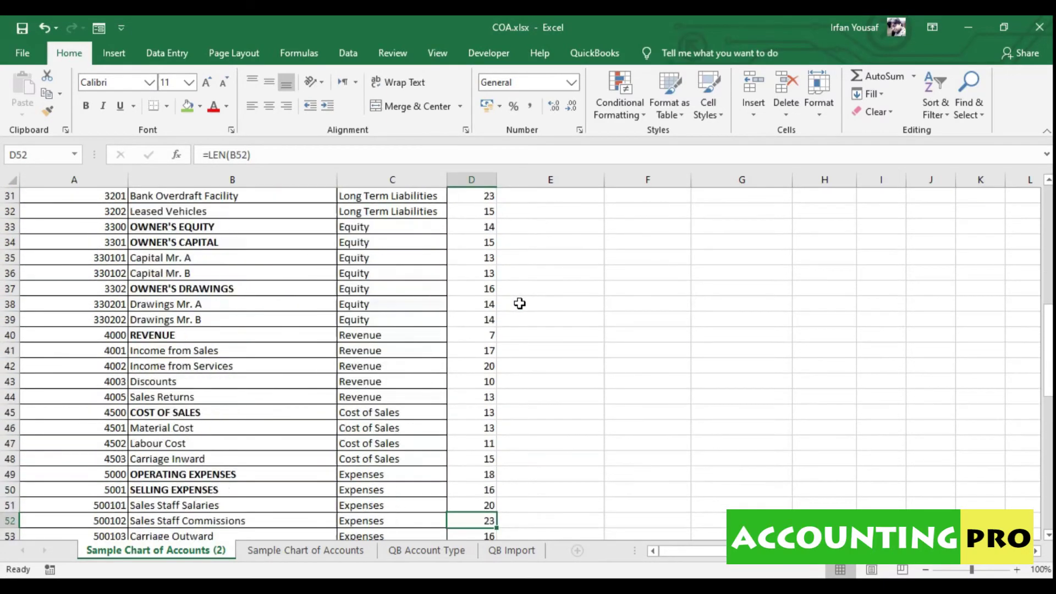
key("Down")
key("Down")
key("Down")
key("Down")
key("Down")
key("Down")
key("Down")
key("Down")
key("Down")
key("Down")
key("Down")
key("Down")
key("Up")
key("Up")
key("Up")
key("Up")
key("Up")
key("Up")
key("Up")
key("Up")
key("Up")
key("Up")
key("Up")
key("Up")
key("Up")
key("Up")
key("Up")
key("Up")
key("Up")
key("Up")
key("Up")
key("Up")
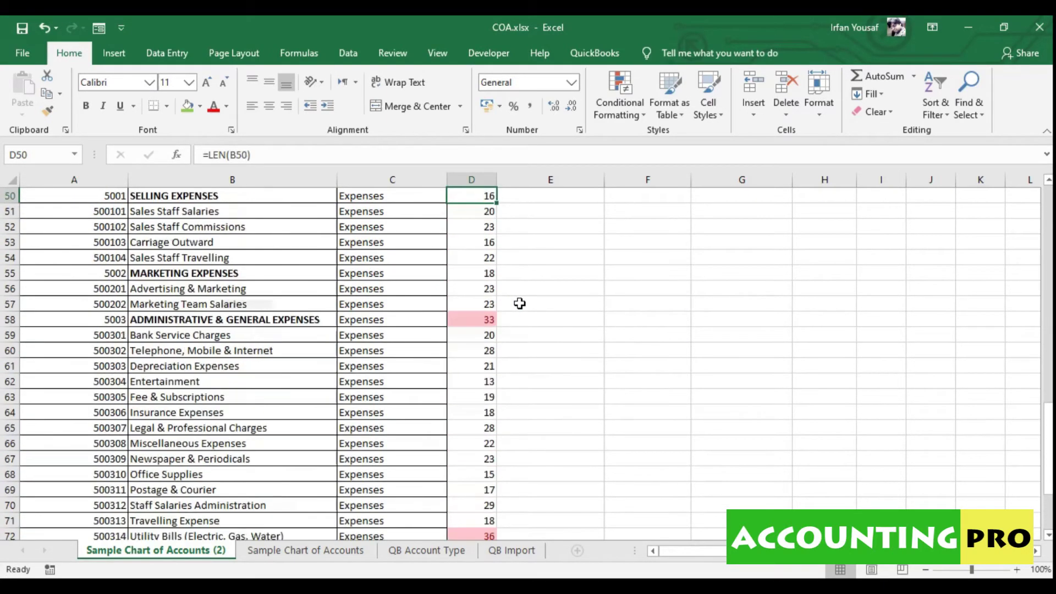
key("Up")
key("Up")
key("Up")
key("Up")
key("Up")
key("Up")
key("Up")
key("Up")
key("Up")
key("Up")
key("Up")
key("Up")
key("Up")
key("Up")
key("Up")
key("Up")
key("Up")
key("Up")
key("Up")
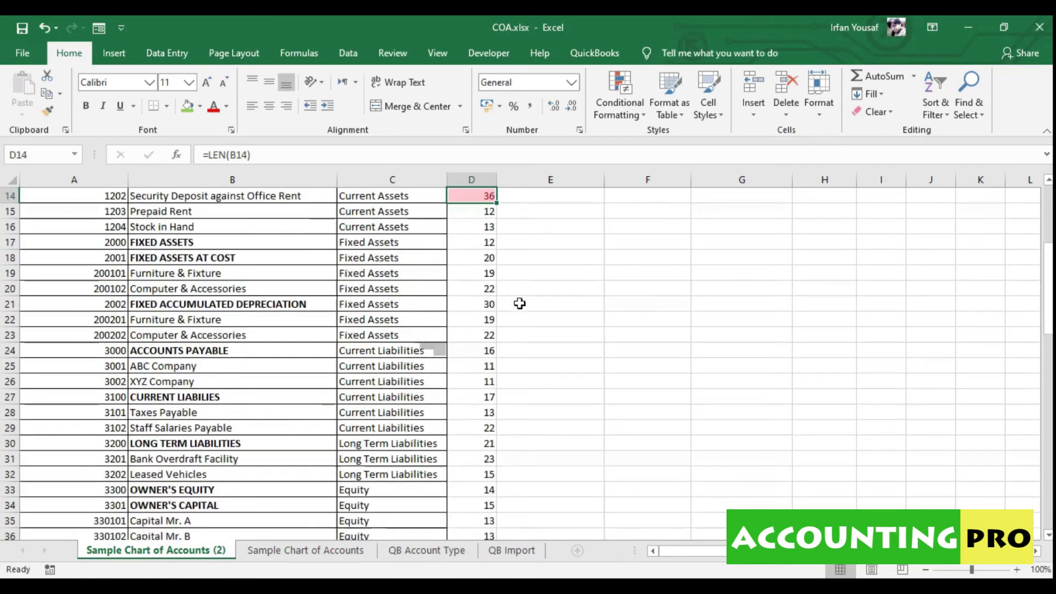
key("Up")
key("Up")
key("Up")
key("Up")
key("Up")
key("Up")
key("Up")
key("Up")
key("Up")
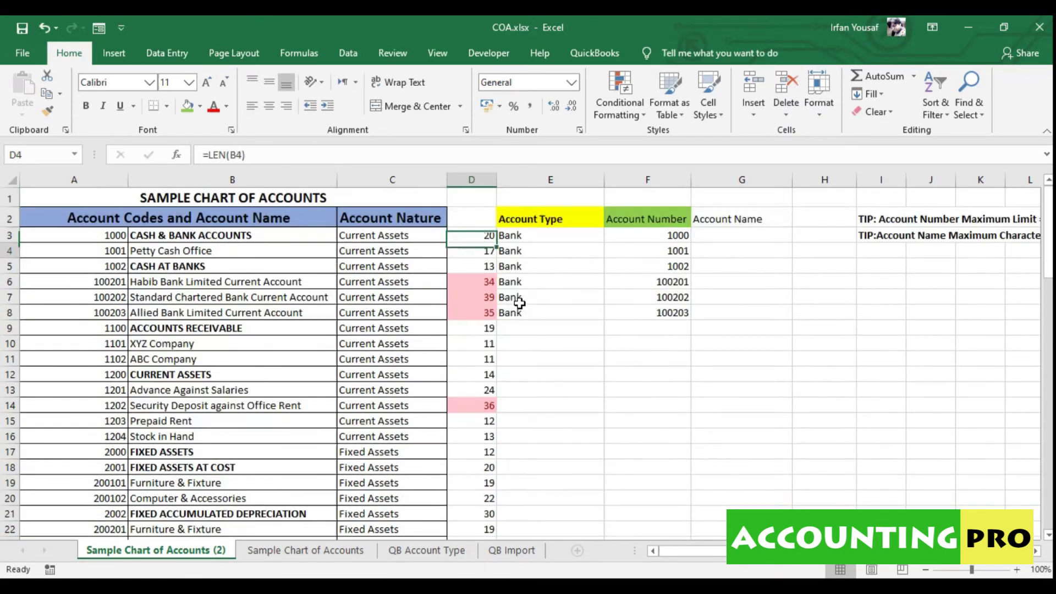
Compare the three flagged bank account names in B6 to B8.
key("Down")
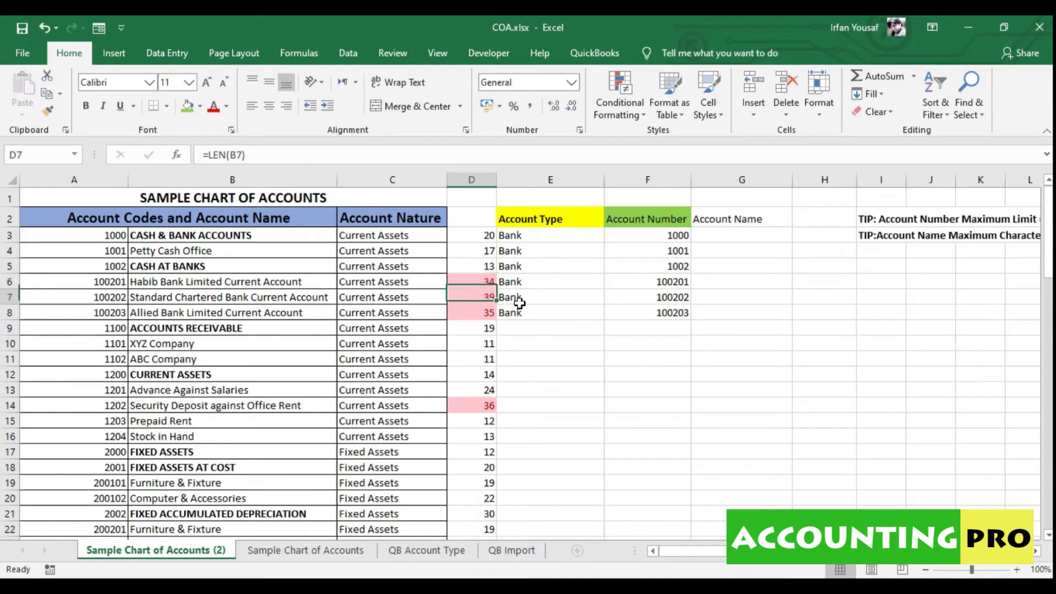
key("Home")
key("Right")
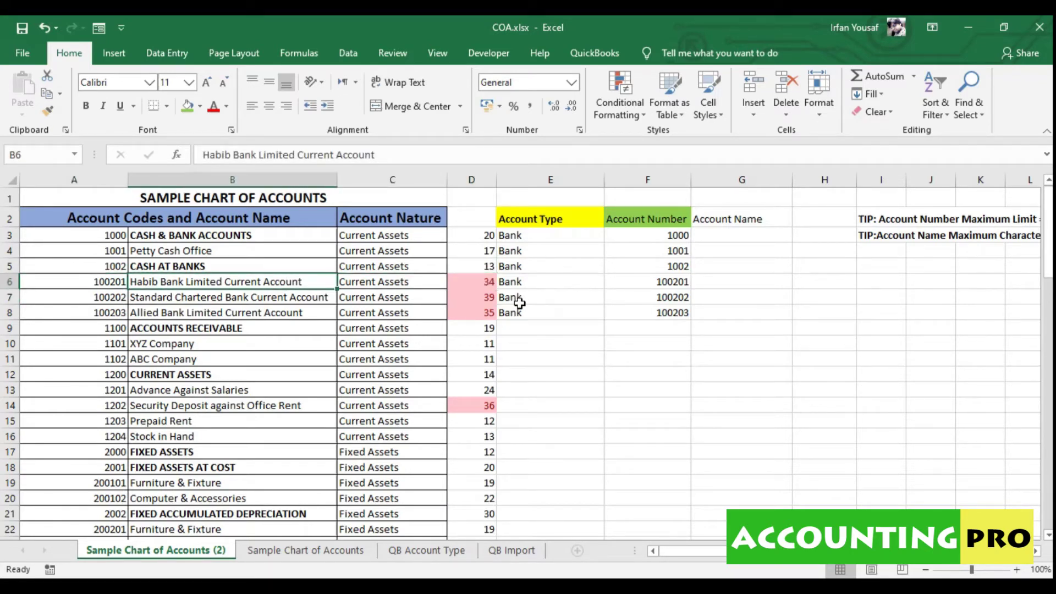
key("Down")
key("Down")
key("Up")
key("Up")
key("Down")
key("Down")
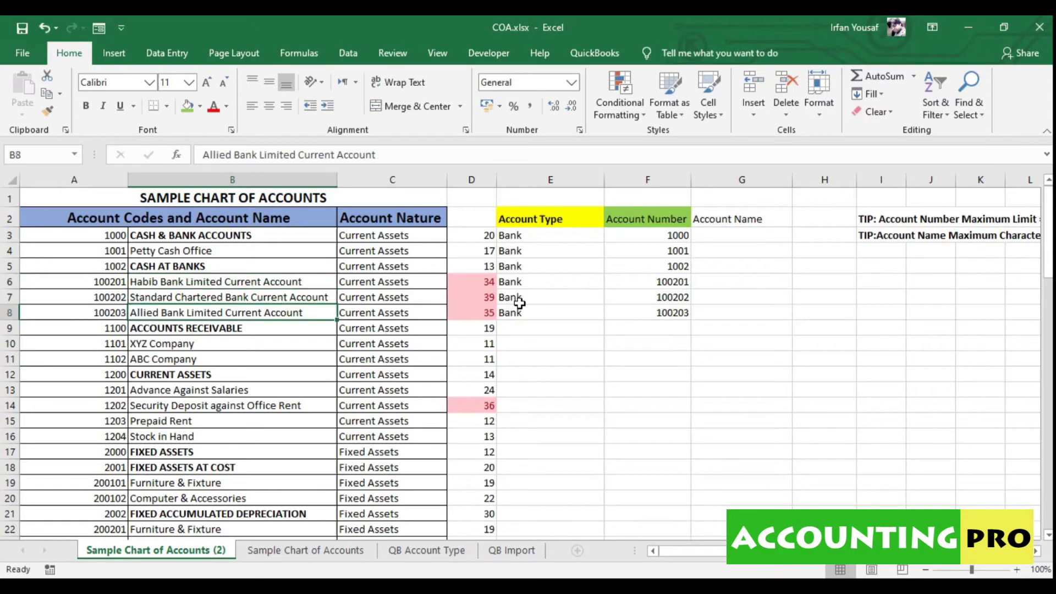
key("Up")
key("Up")
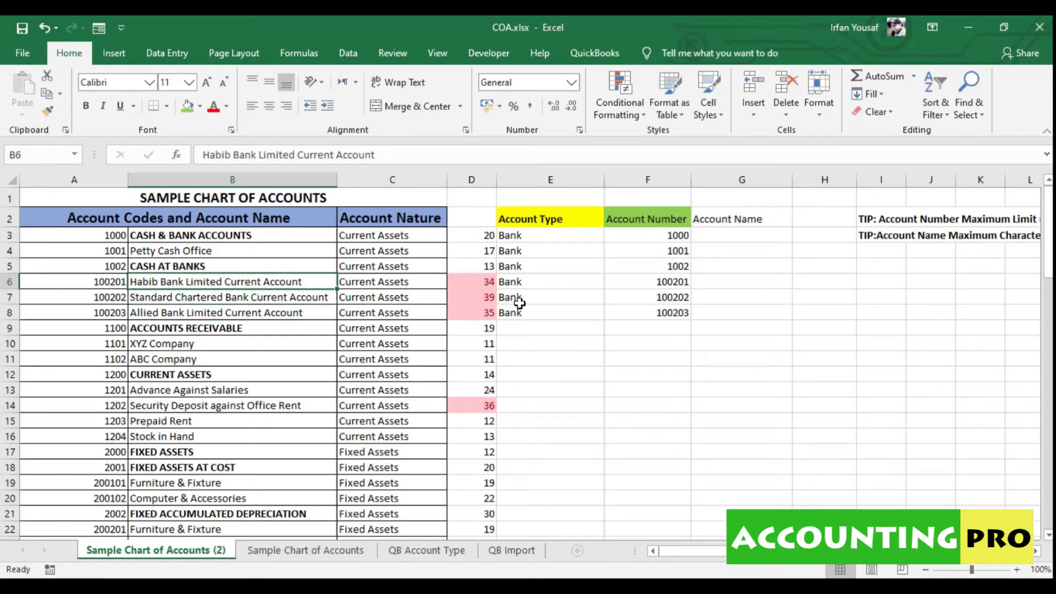
Shorten the account name in B6 to HBL Current Account.
double_click(176, 286)
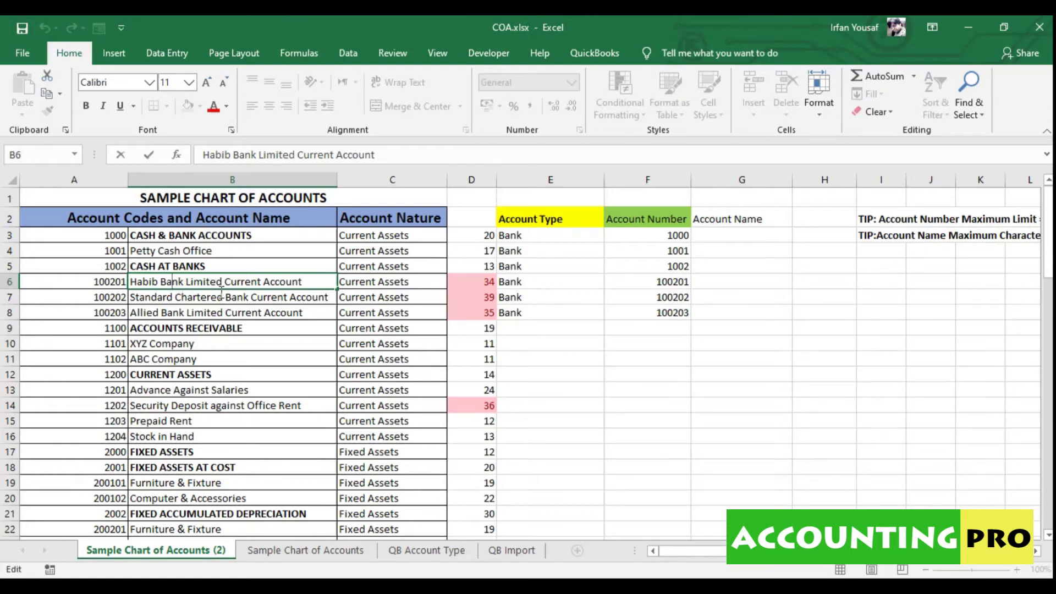
left_click_drag(222, 284, 97, 284)
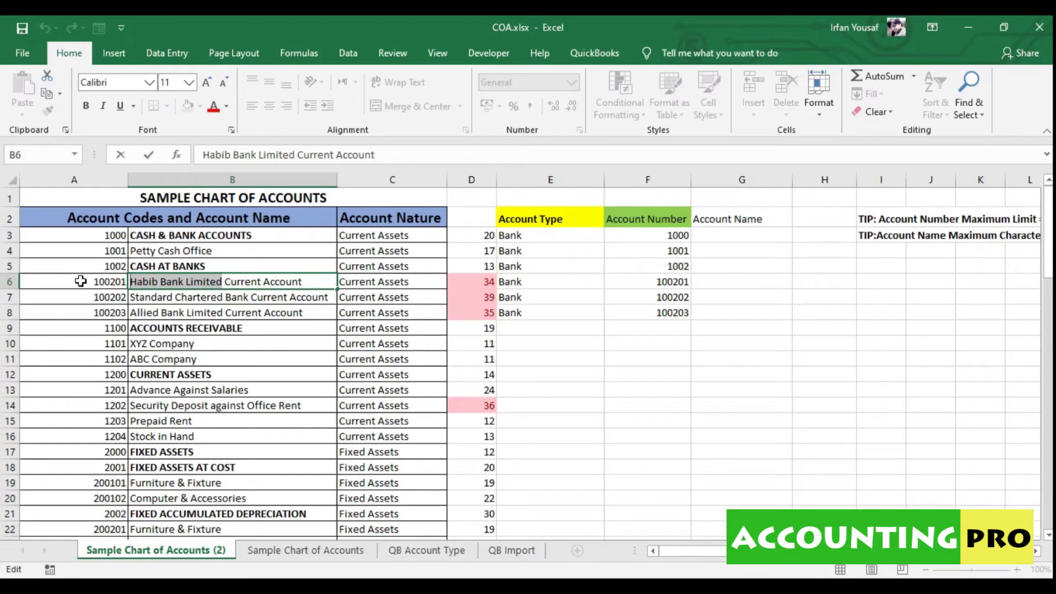
type("HB")
type("L")
key("Return")
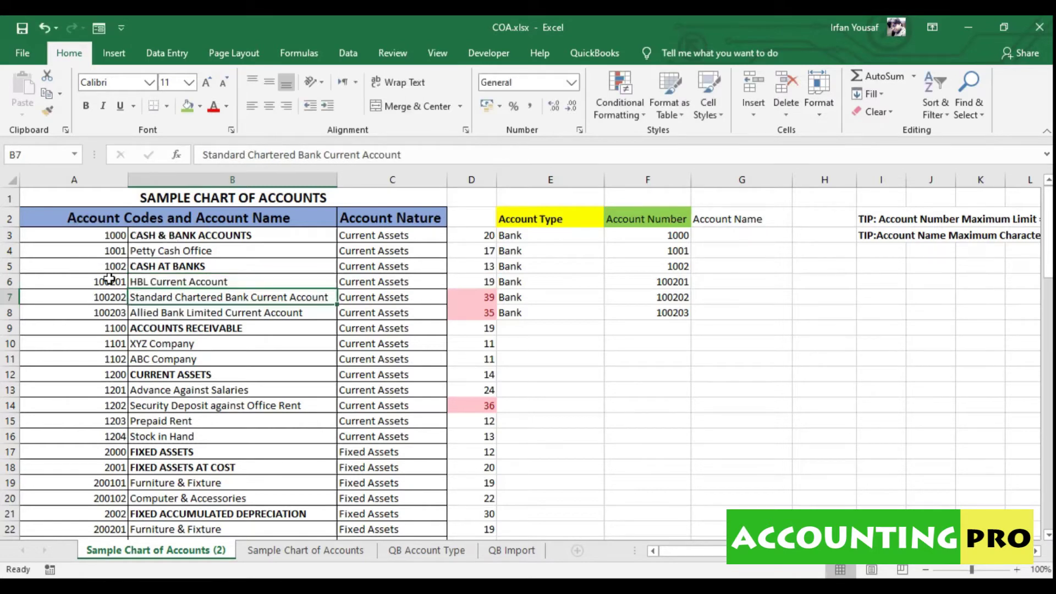
Shorten the account name in B7 to SCB Current Account.
double_click(207, 300)
left_click_drag(249, 297, 9, 278)
type("SCB")
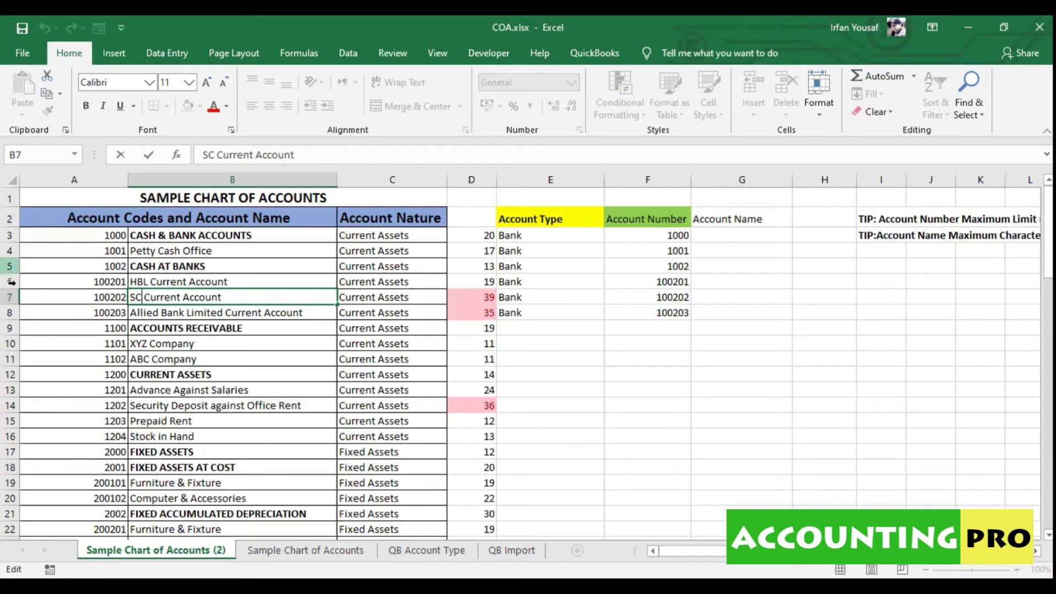
key("Return")
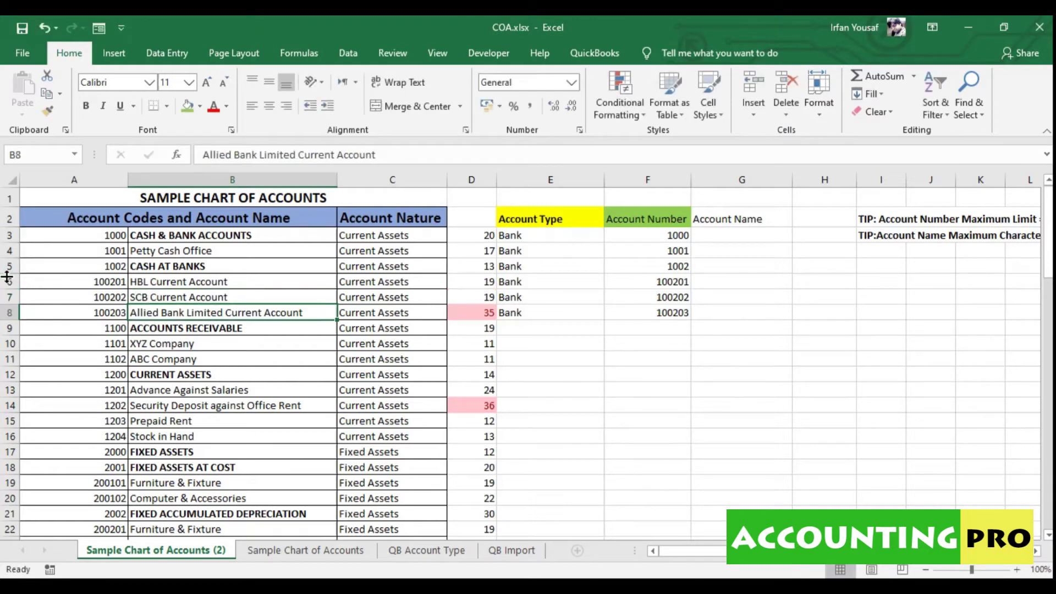
Shorten the account name in B8 to ABL Current Account.
double_click(196, 314)
left_click_drag(219, 313, 58, 297)
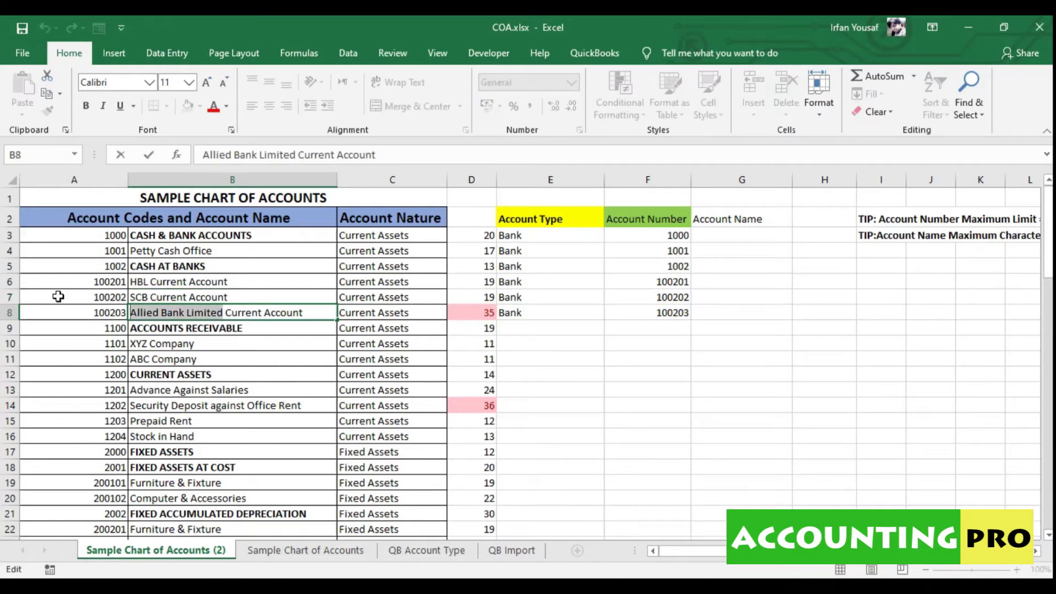
type("ABL")
key("Return")
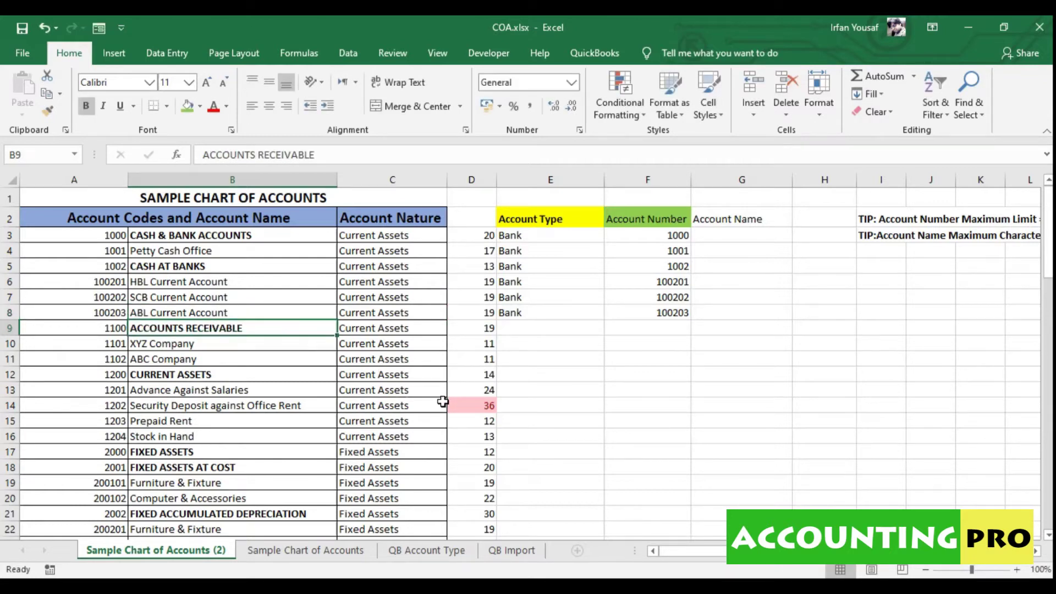
Shorten the flagged account name in B14 to Security Deposit-Office Rent.
left_click(475, 407)
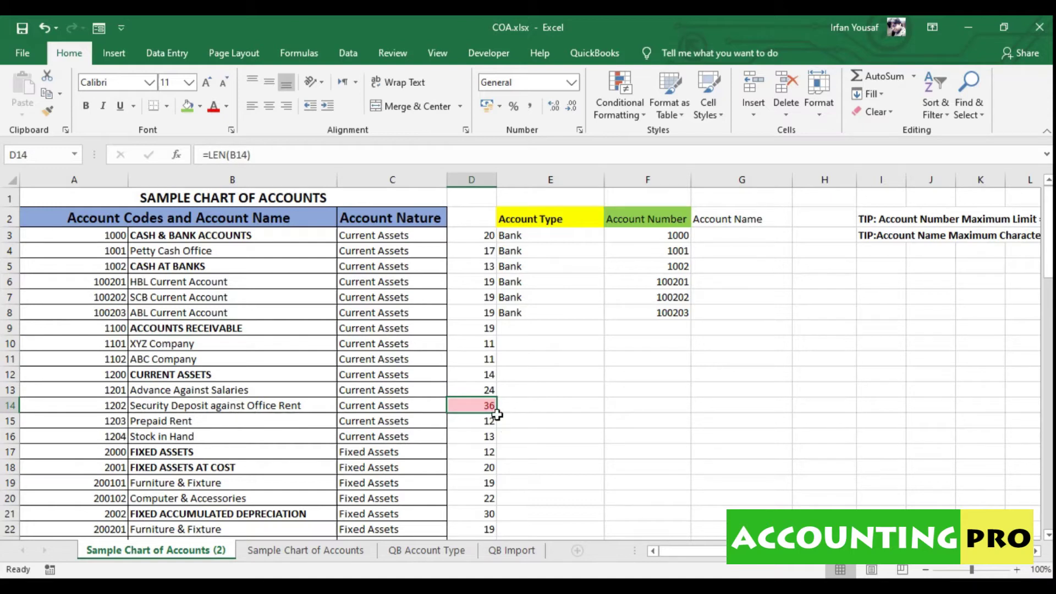
double_click(214, 407)
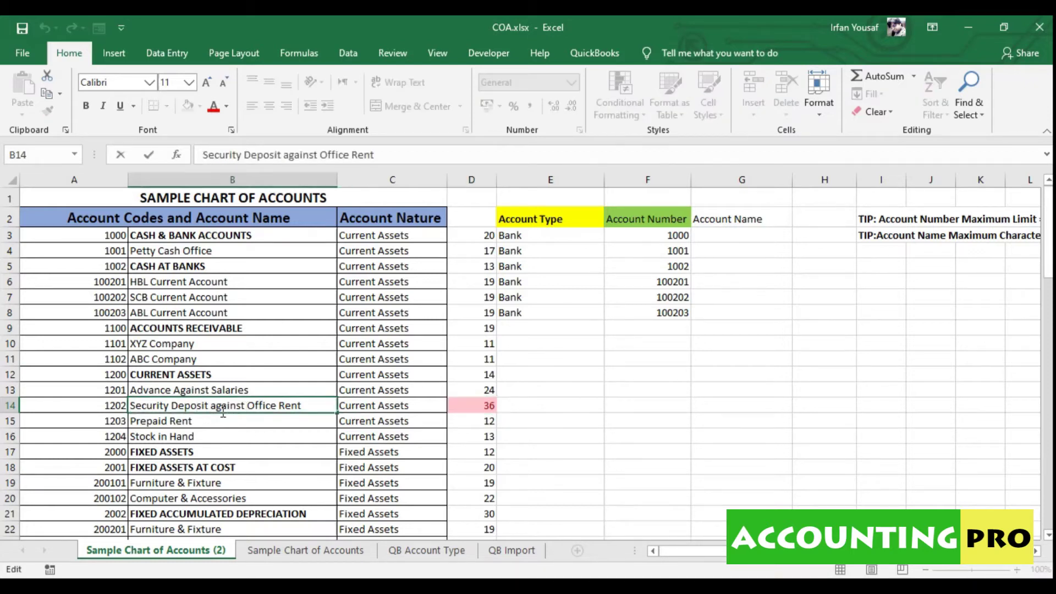
left_click_drag(226, 413, 253, 414)
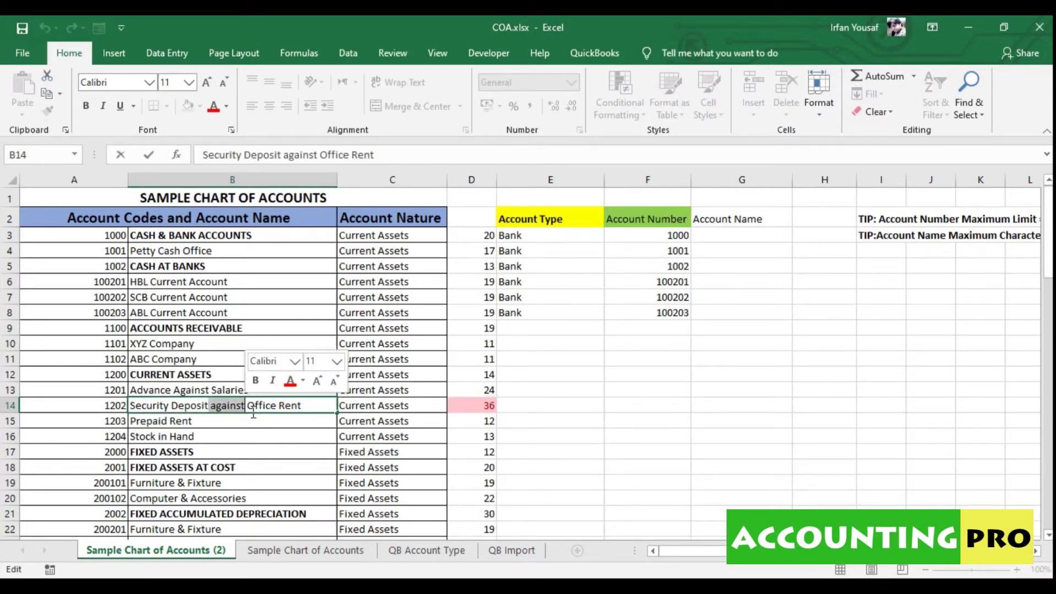
type("-")
key("Delete")
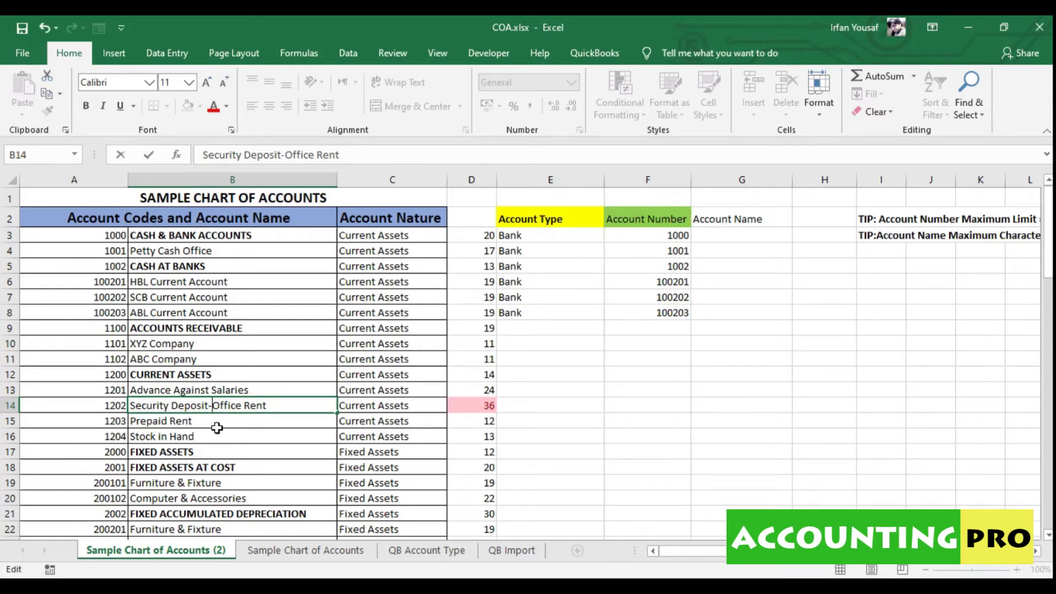
left_click(233, 427)
Link G3 to the account name in B3 with =B3 and fit column G to its contents.
key("ctrl+Down")
left_click_drag(1048, 477, 1048, 222)
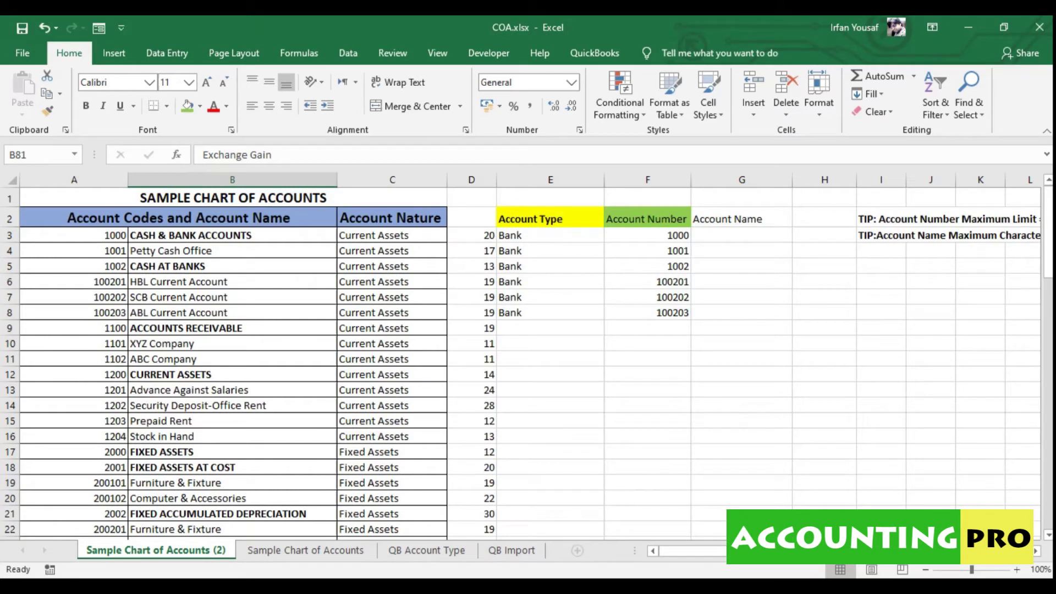
left_click(759, 241)
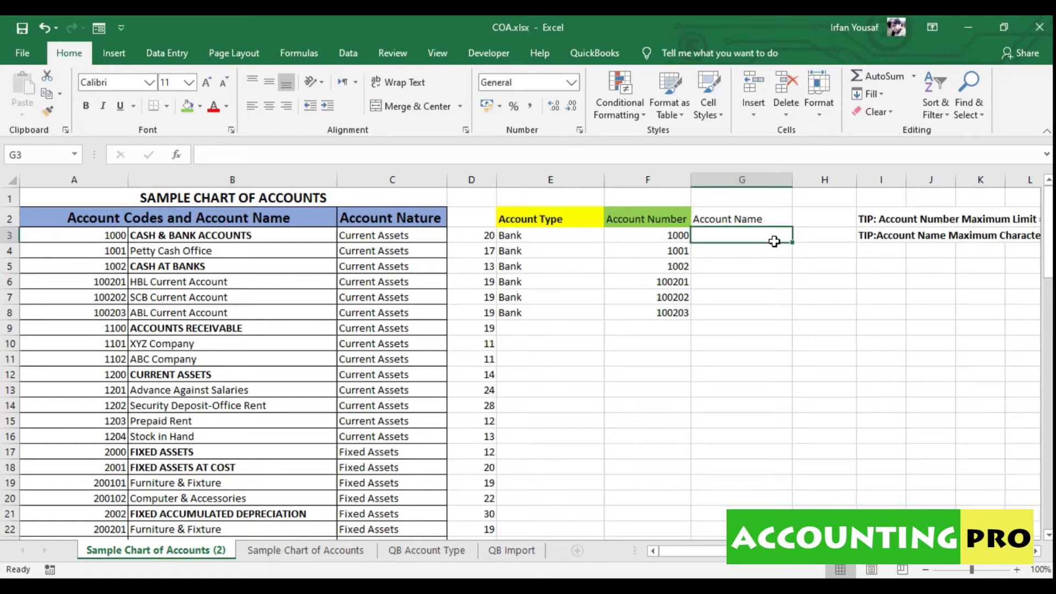
type("=")
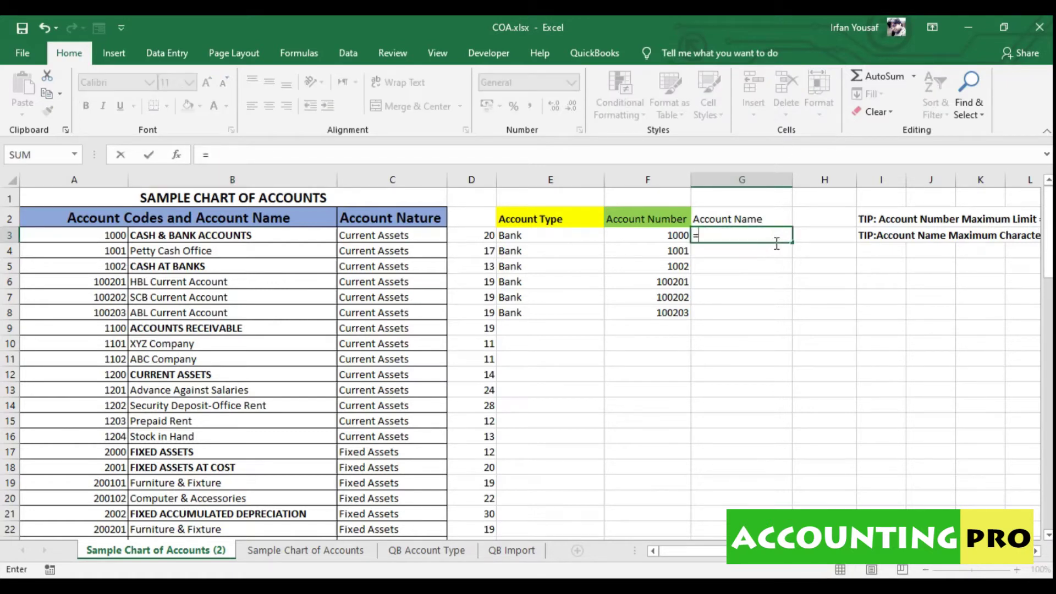
left_click(142, 242)
key("Return")
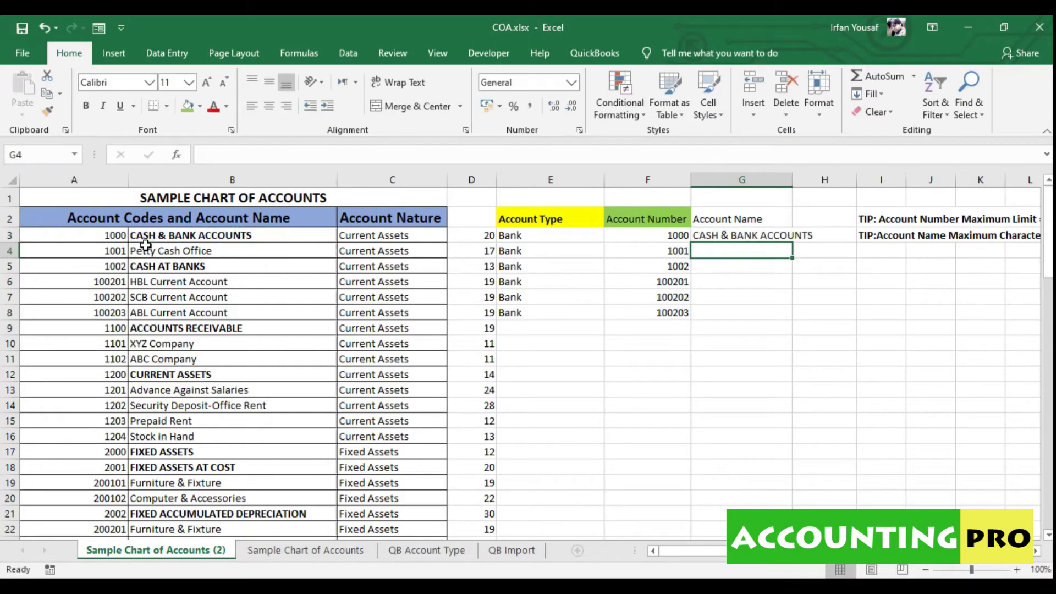
double_click(793, 179)
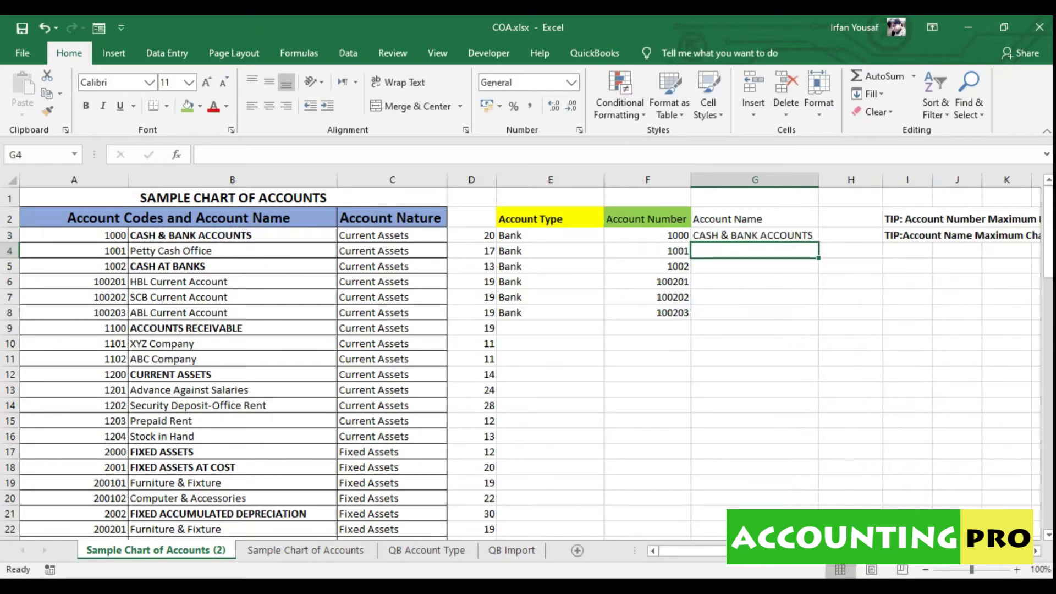
Compare the parent account name in B3 with the sub-account in B4 and the empty import name cell G4.
left_click(1036, 551)
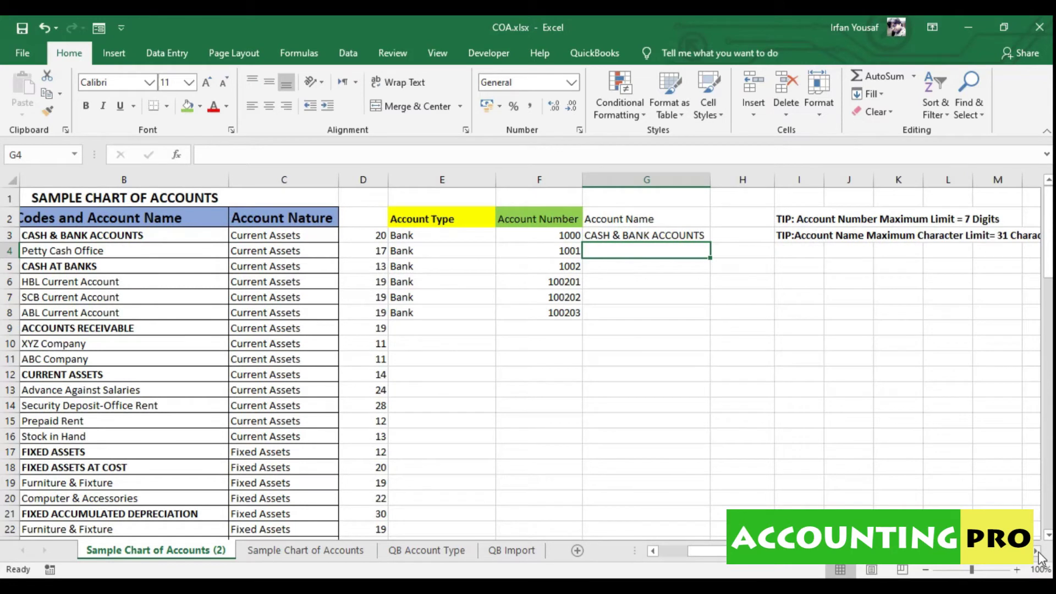
key("Left")
key("Left")
key("Left")
key("Left")
key("Left")
key("Left")
key("Right")
key("Up")
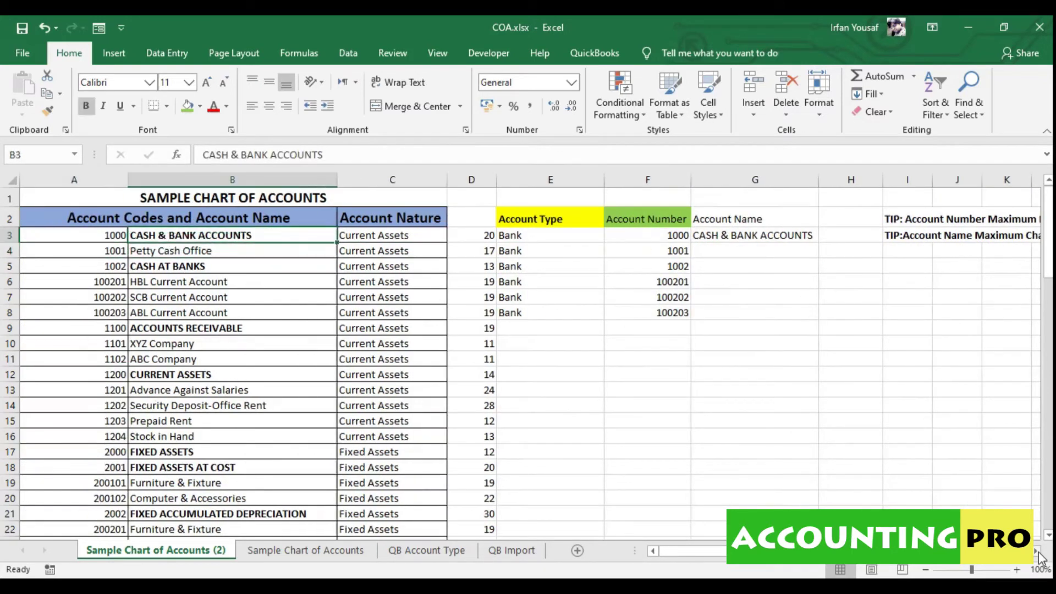
key("Down")
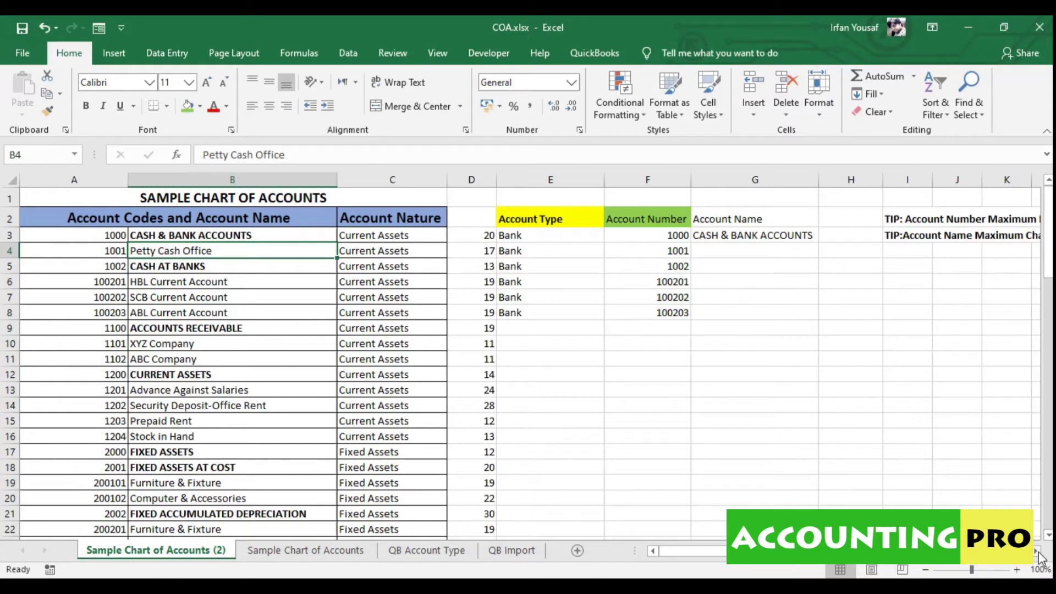
key("Right")
key("Right")
key("Right")
key("Right")
key("Right")
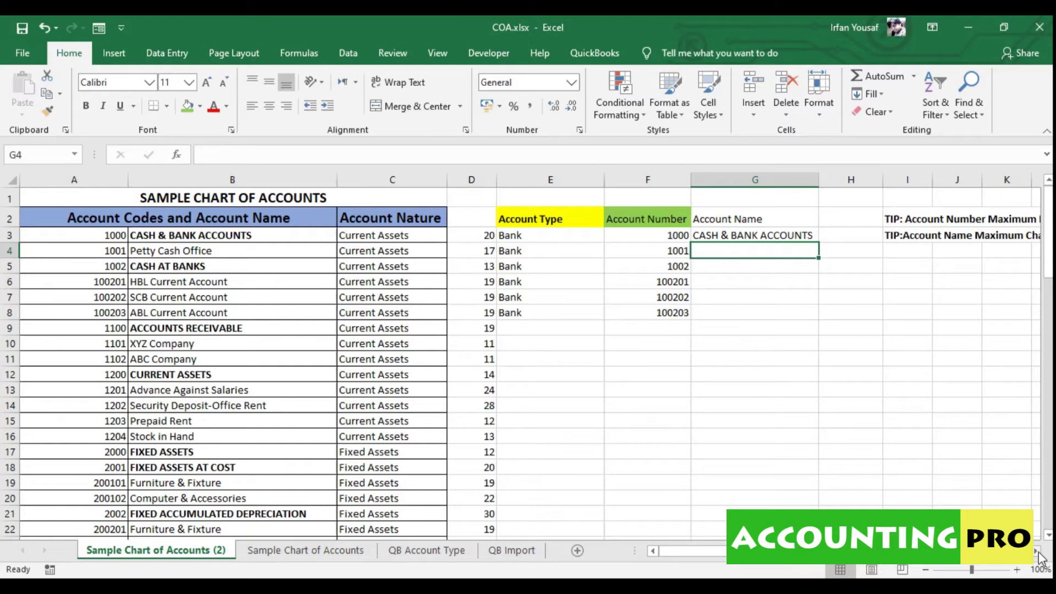
Enter CASH & BANK ACCOUNTS:Petty Cash Office in G4, reusing the parent name from B3, and fit column G to it.
left_click(250, 252)
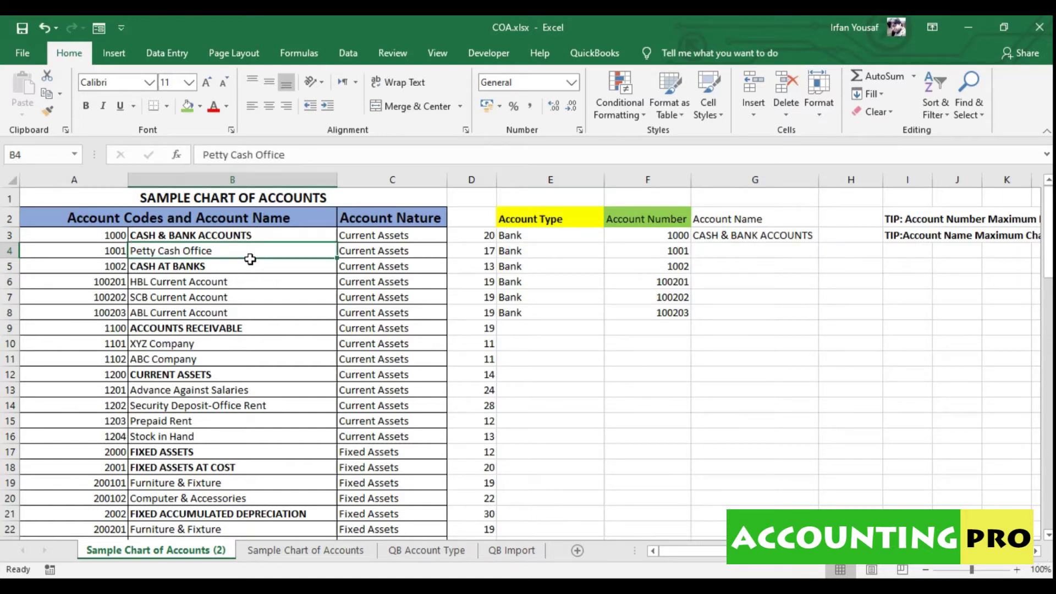
left_click(249, 235)
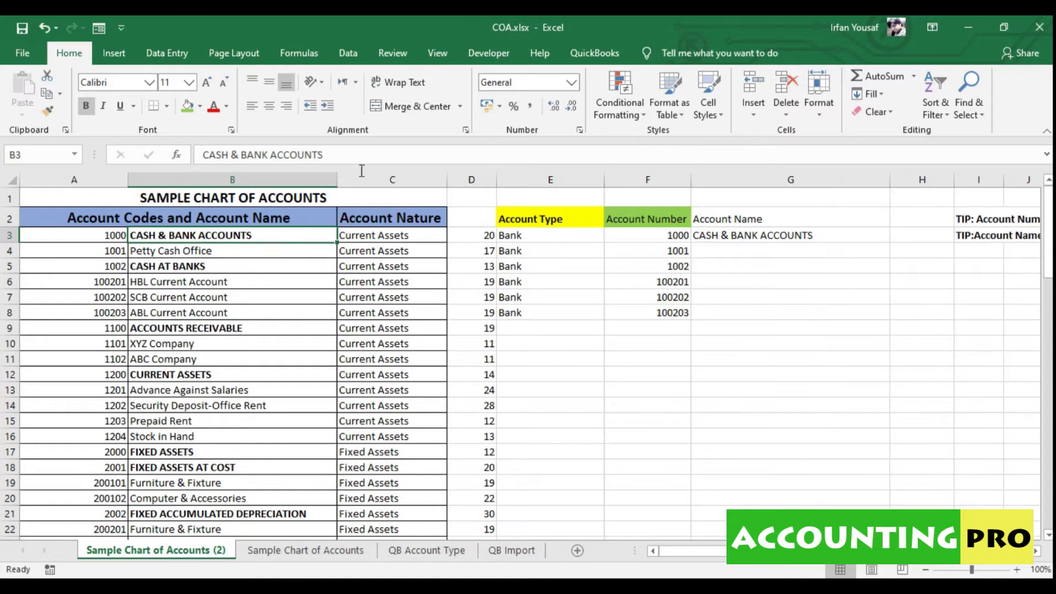
left_click_drag(328, 154, 196, 157)
key("ctrl+c")
double_click(771, 252)
key("ctrl+v")
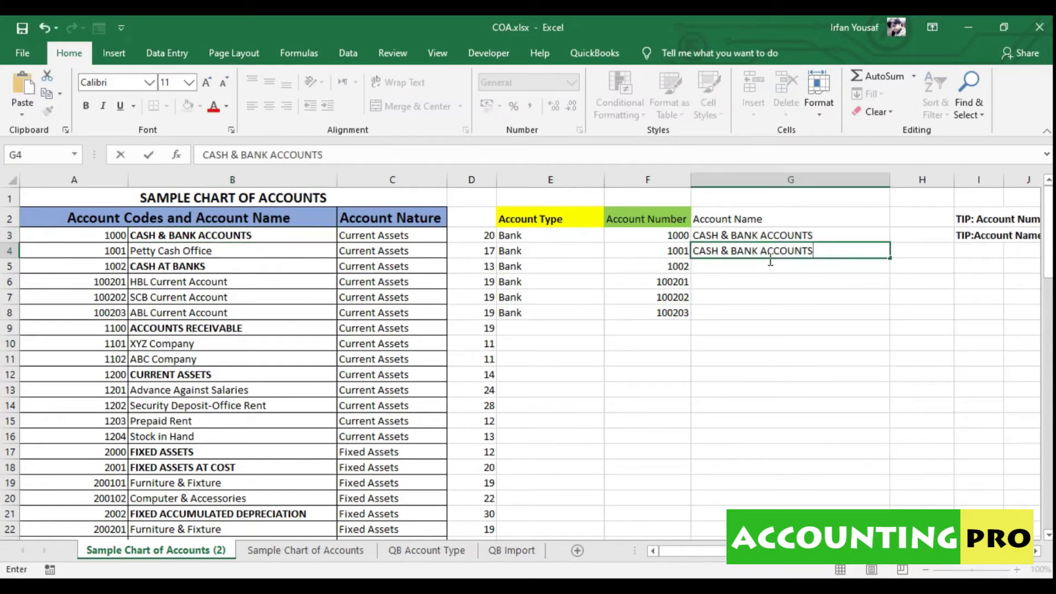
type(":Petty Cash Office")
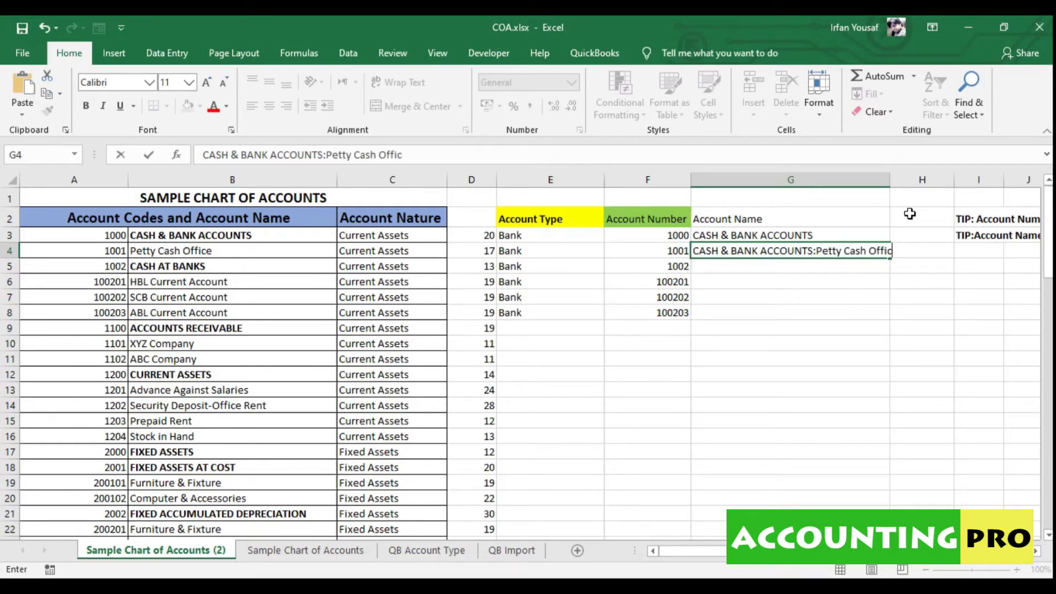
key("Return")
double_click(891, 180)
Replace the plain text in G4 with the formula =G3&":"&B4 joining the parent account and sub-account names.
double_click(818, 252)
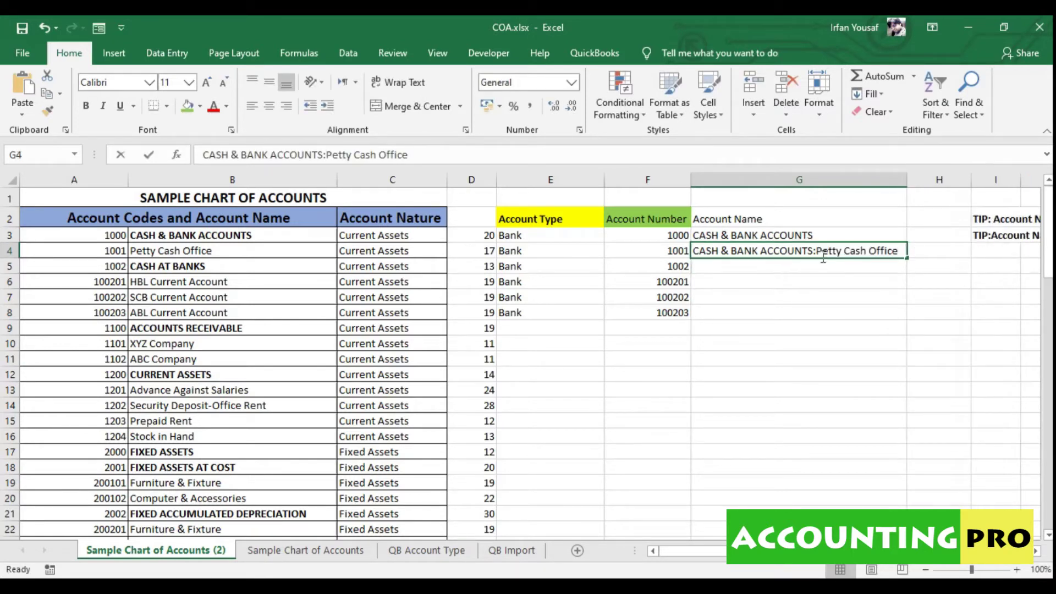
left_click(841, 274)
left_click(844, 256)
left_click(776, 236)
left_click(775, 255)
type("=")
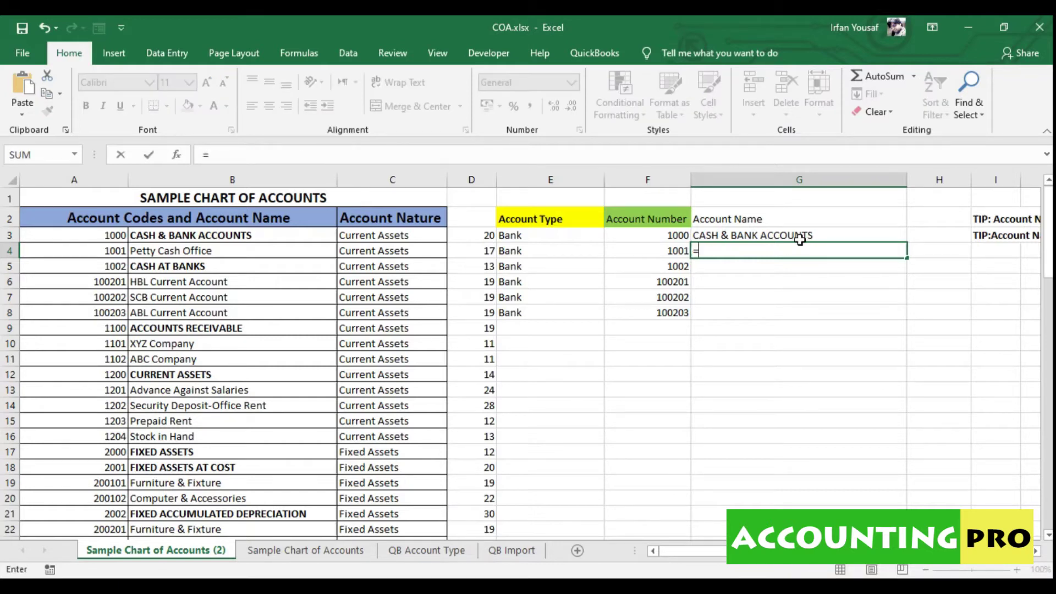
left_click(799, 240)
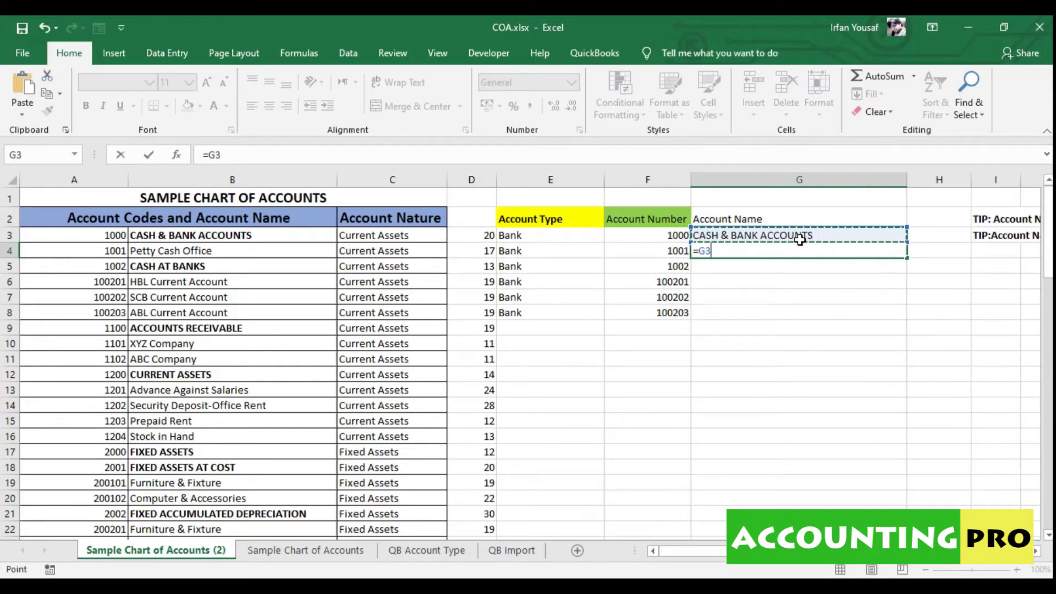
type("&\":")
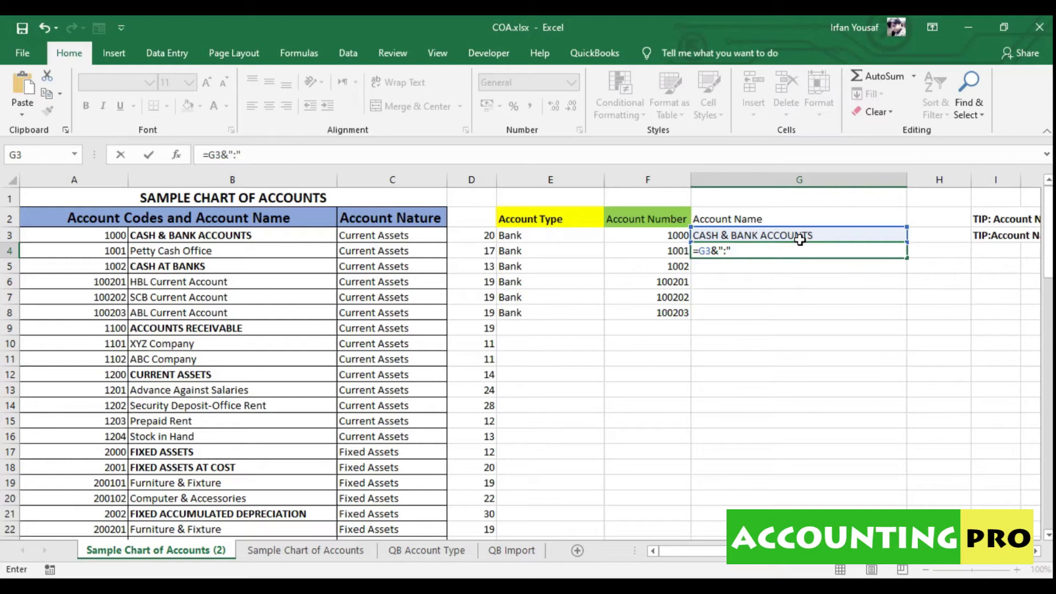
type("&")
left_click(247, 250)
key("Return")
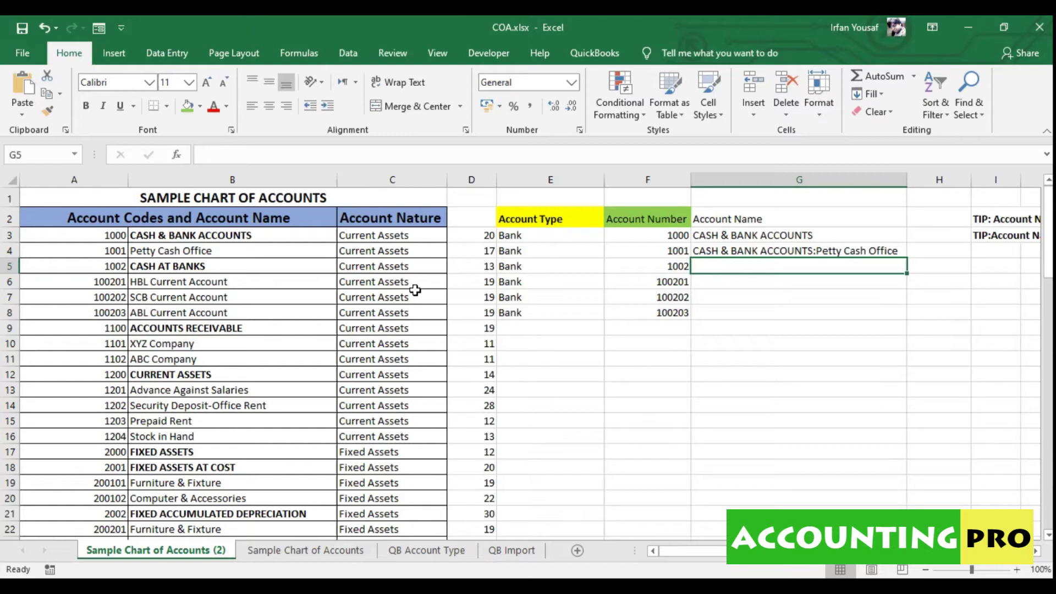
Join the parent and CASH AT BANKS names in G5 with =G3&":"&B5, and widen column G.
type("=")
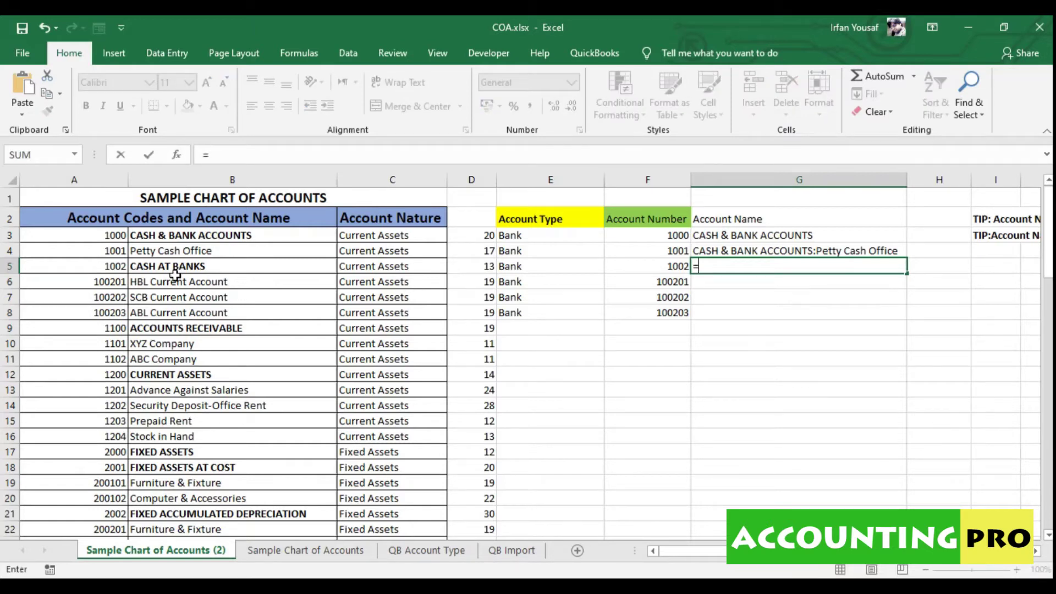
left_click(176, 269)
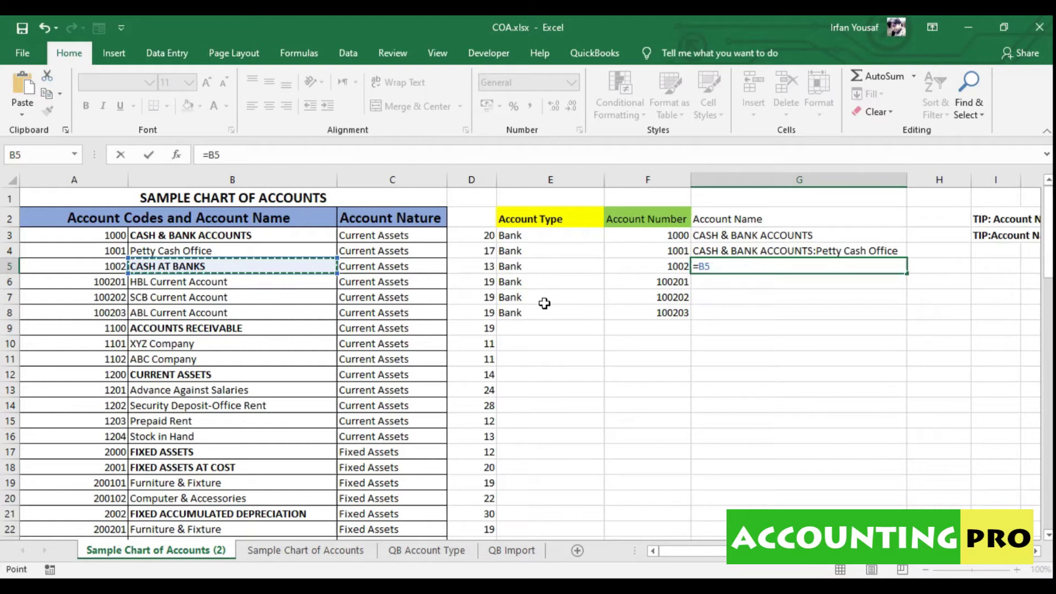
key("BackSpace")
key("BackSpace")
left_click(787, 236)
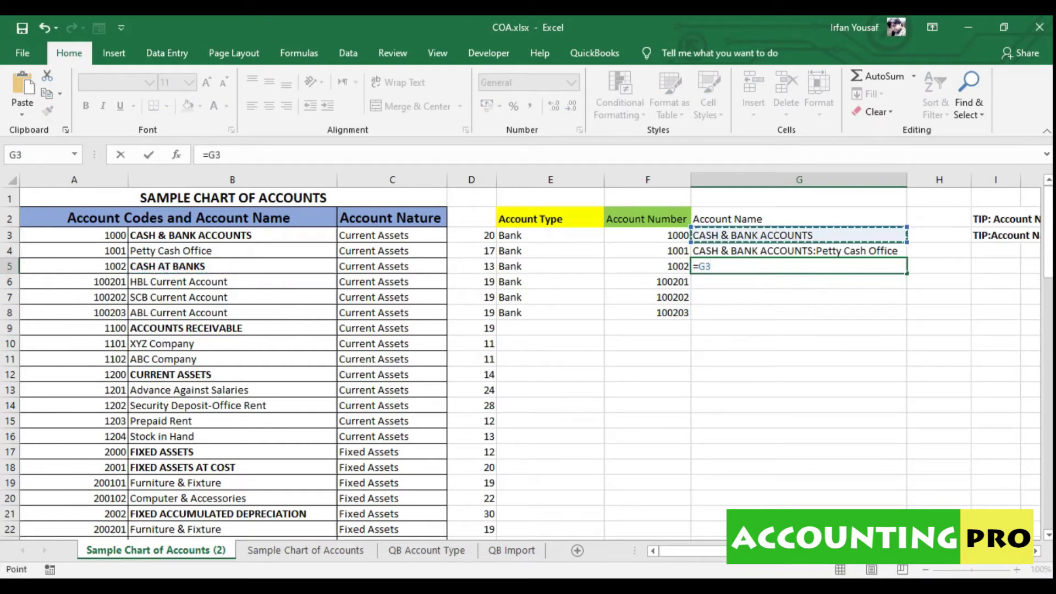
type("&")
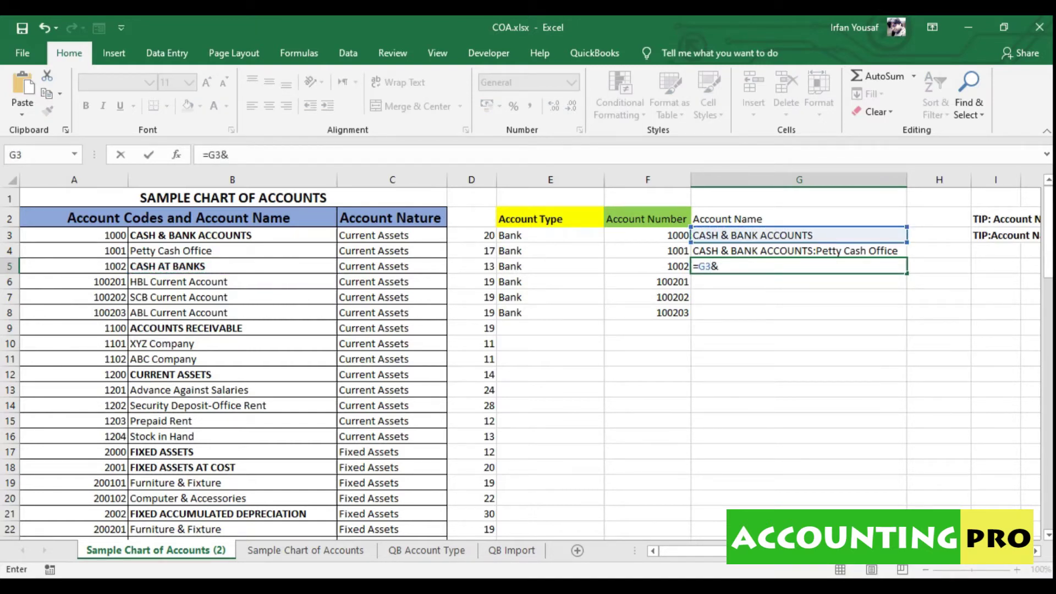
type("\":\"&")
left_click(273, 269)
key("Return")
left_click_drag(908, 182, 998, 182)
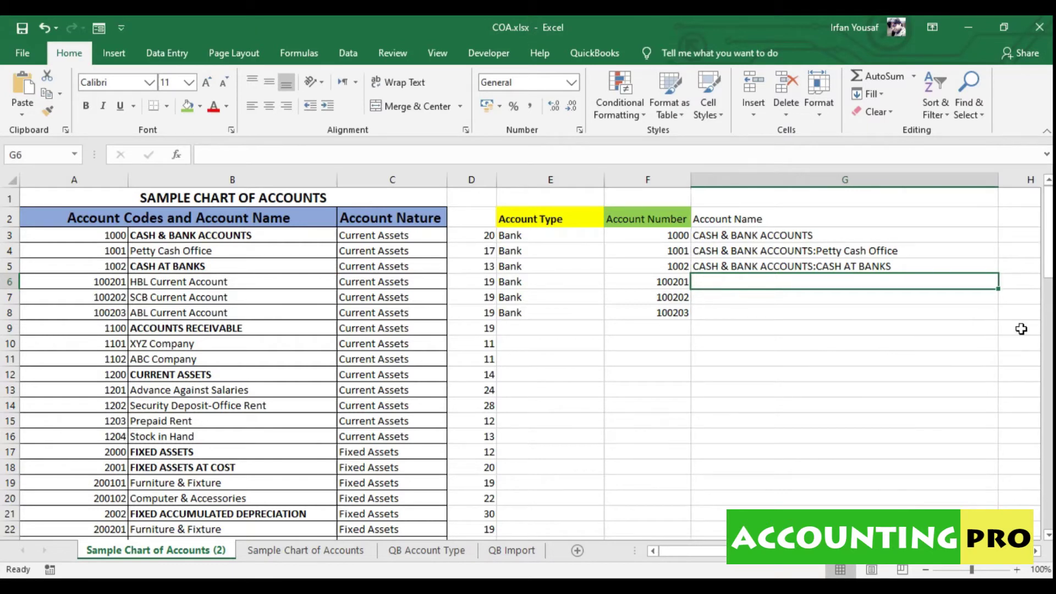
left_click(823, 266)
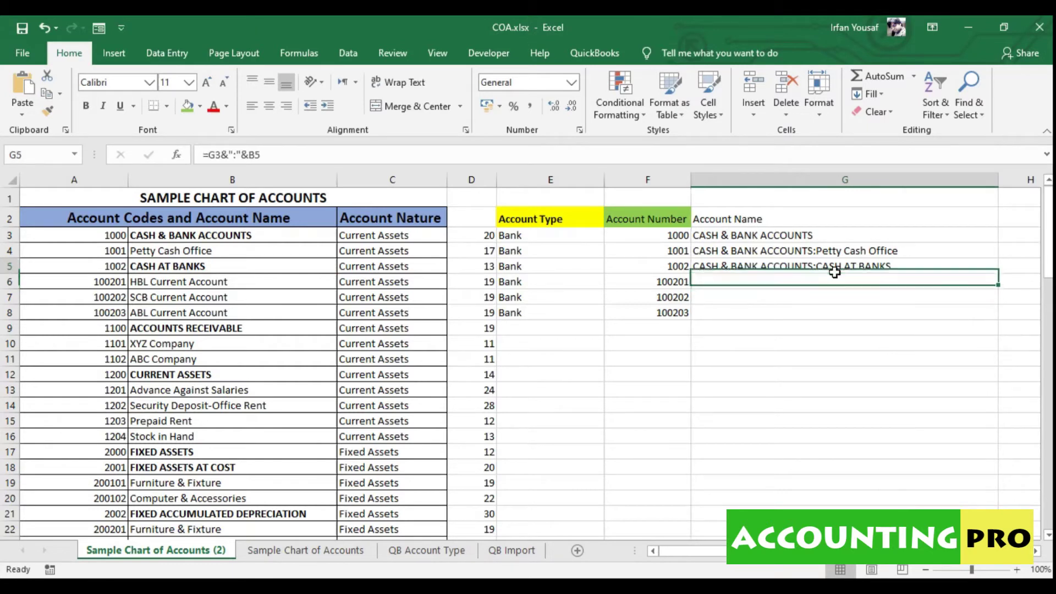
Enter =G5&":"&B6 in G6 to join the CASH AT BANKS parent path with the HBL Current Account name.
left_click(851, 282)
left_click(290, 313)
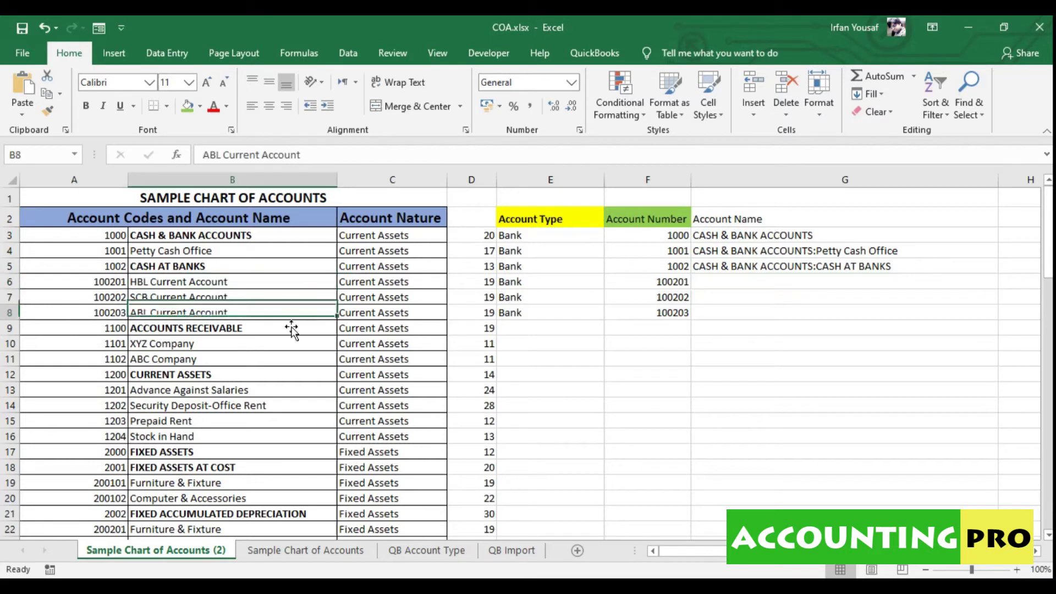
left_click(902, 266)
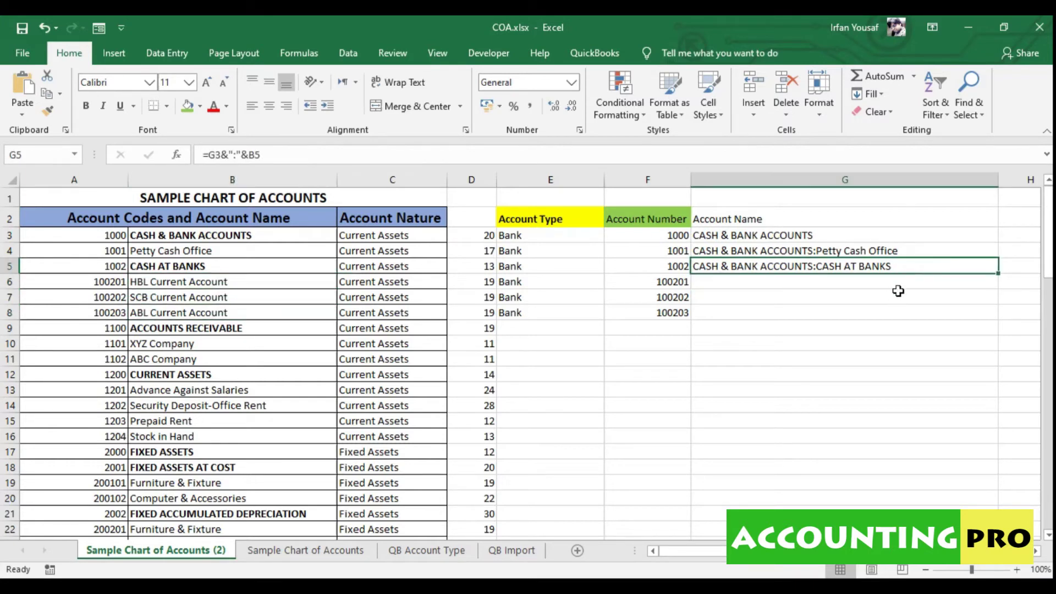
left_click(898, 289)
type("=")
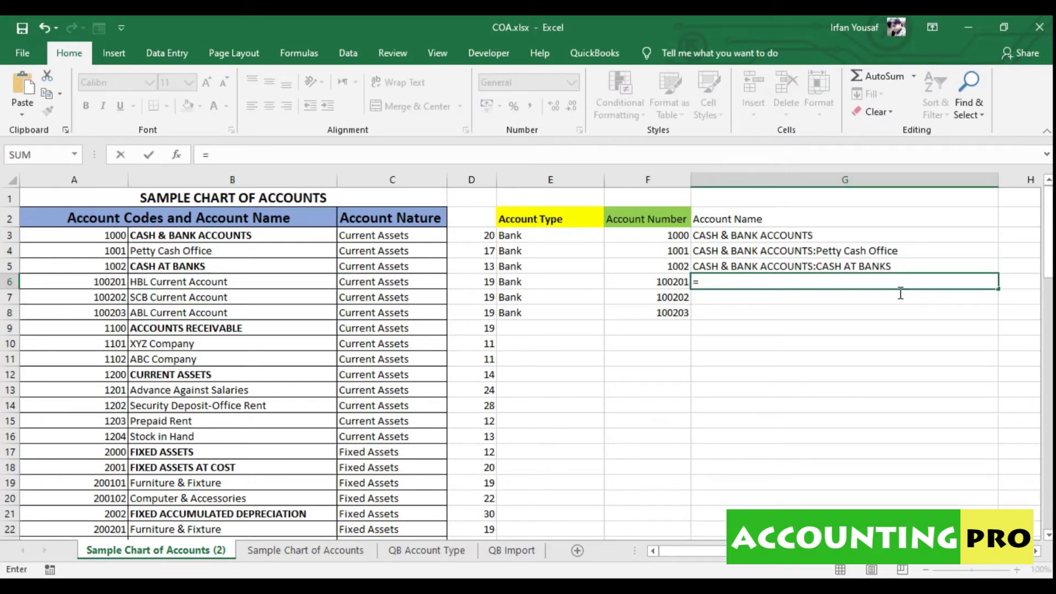
left_click(868, 269)
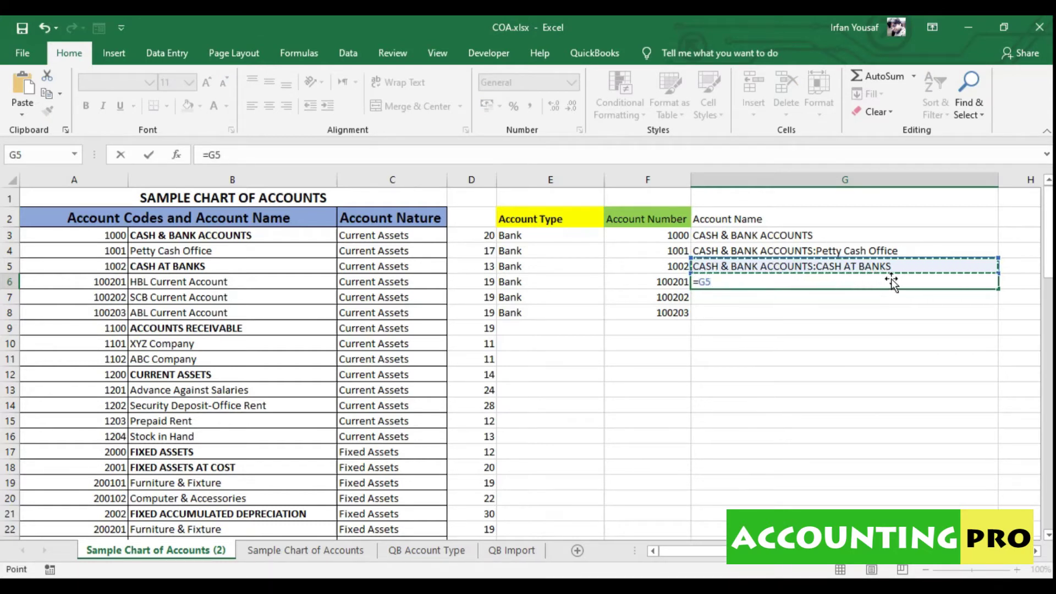
type("&\":\"")
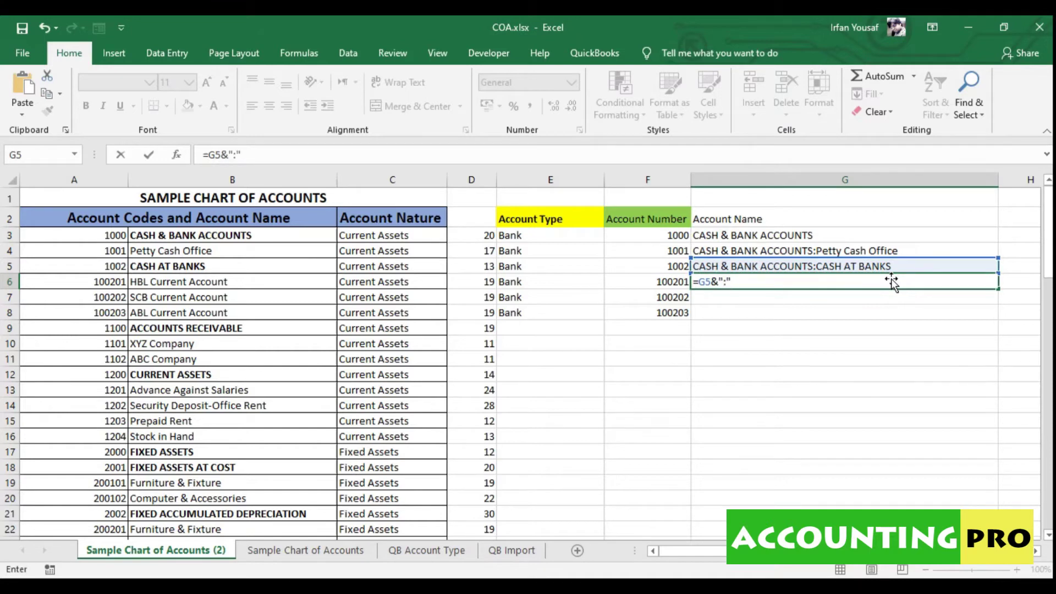
type("&")
left_click(217, 282)
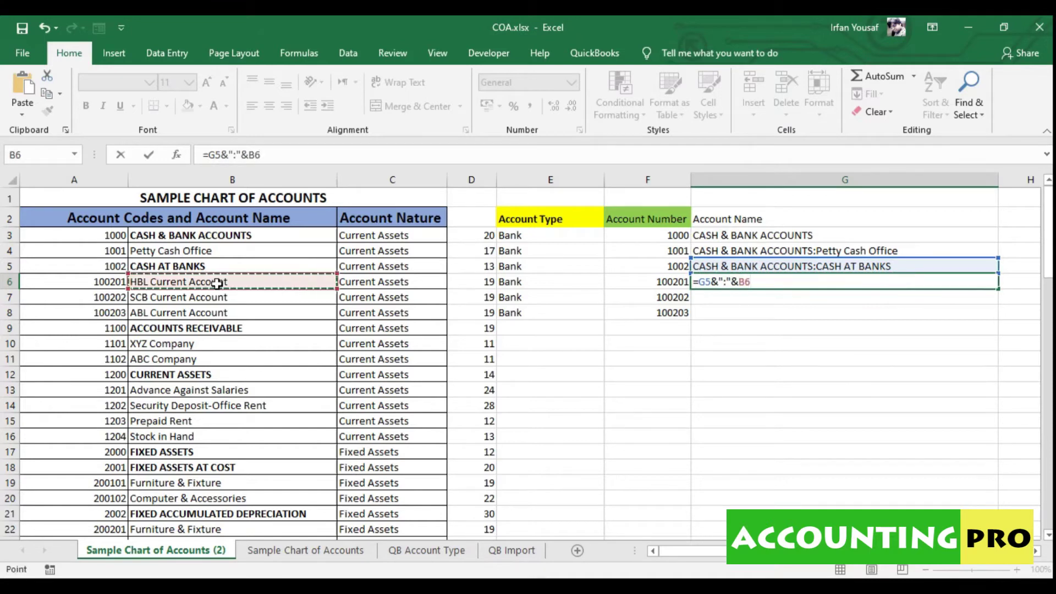
key("Return")
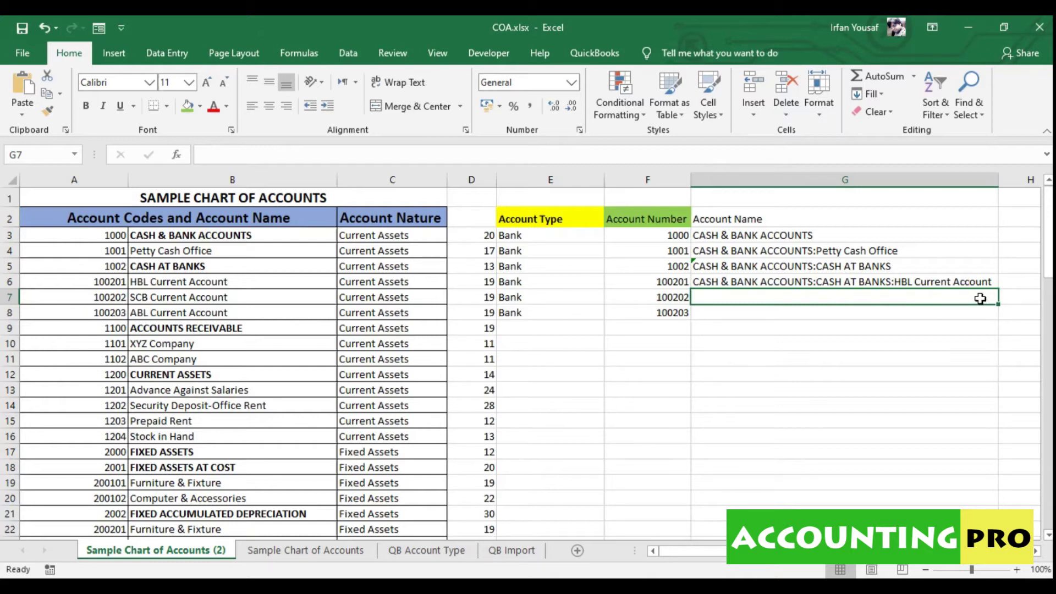
Fill the G6 formula down to G8 and correct the parent reference in G7 and G8 to the CASH AT BANKS path in G5.
left_click(989, 283)
left_click_drag(998, 290, 1004, 319)
double_click(835, 301)
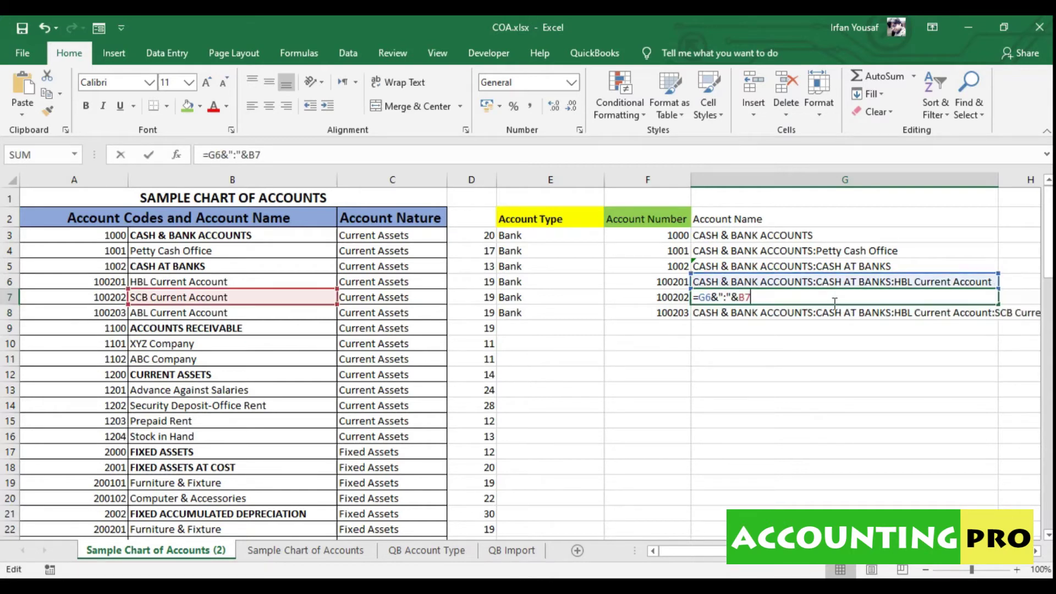
key("Escape")
double_click(814, 313)
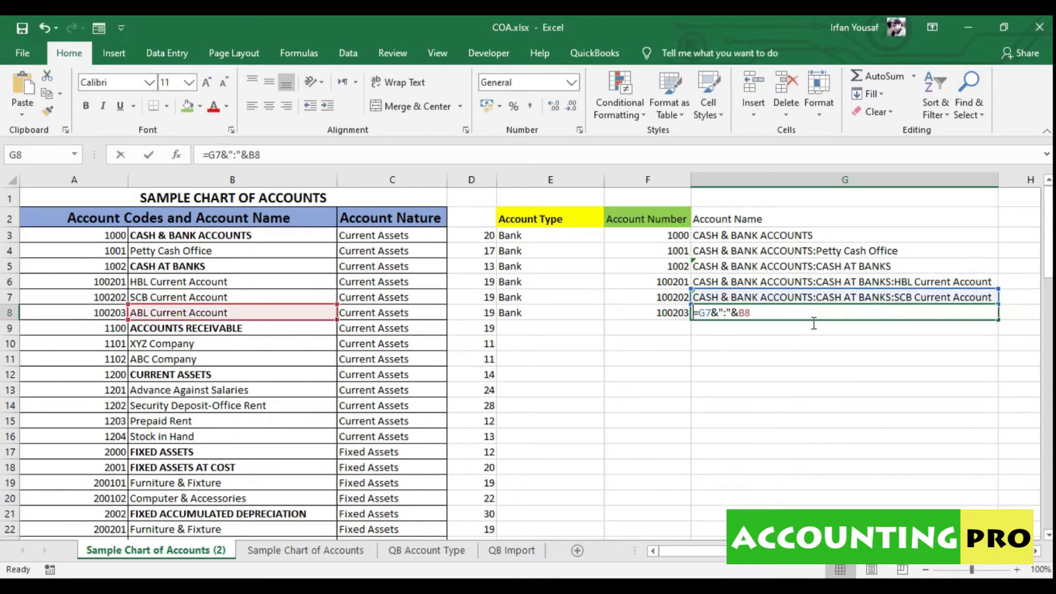
key("Return")
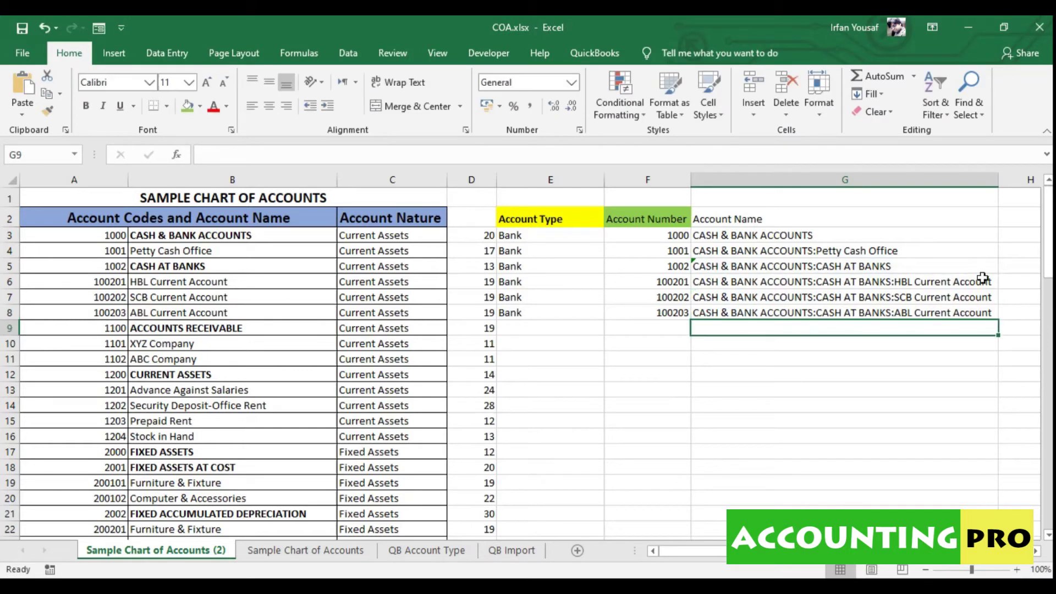
Make the parent account names in G3 and G5 bold.
left_click(848, 269)
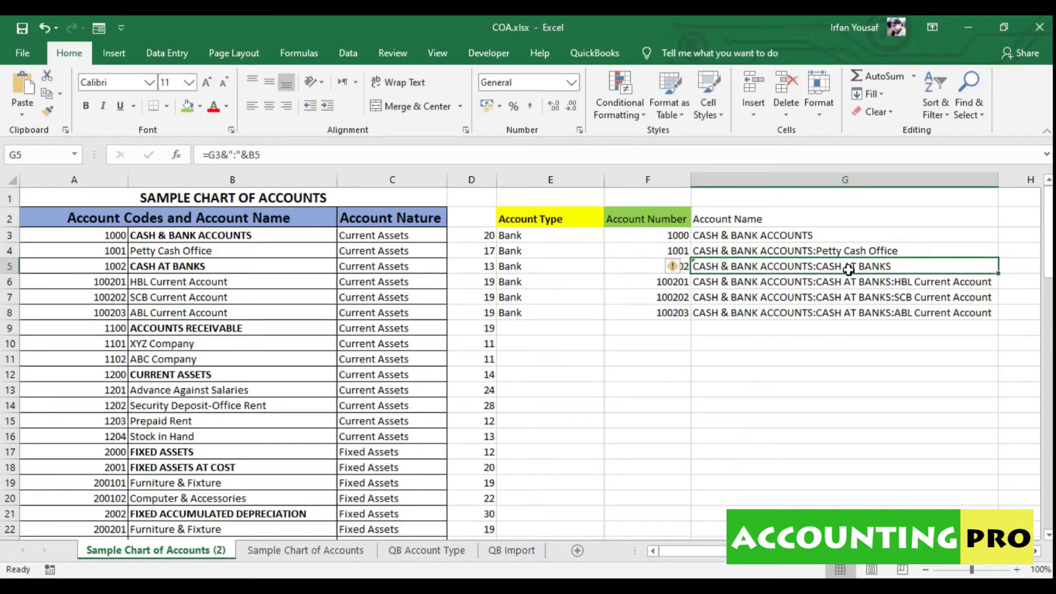
left_click(809, 235, "ctrl")
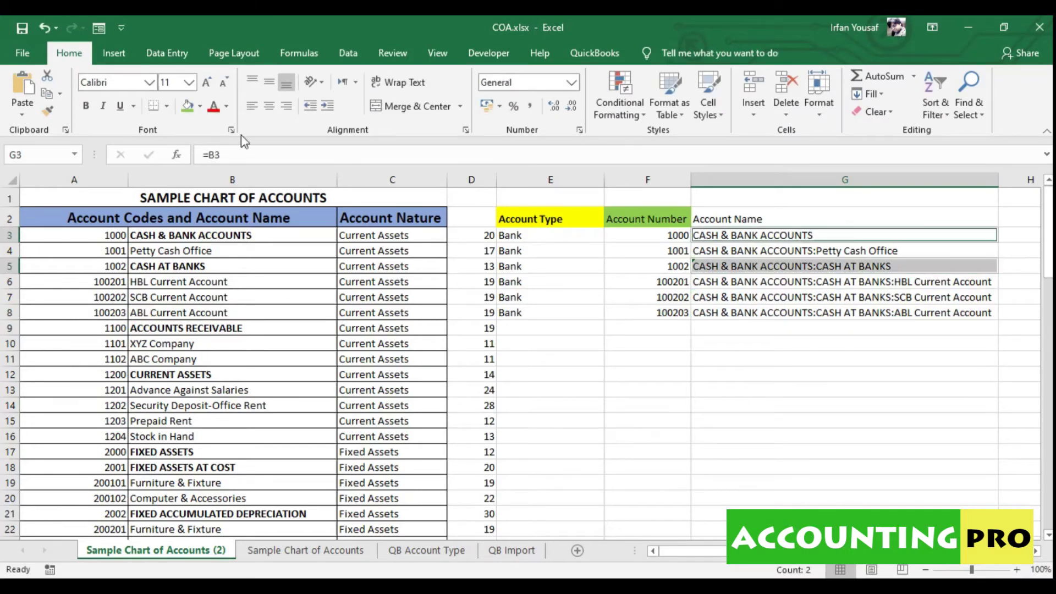
left_click(85, 106)
left_click(797, 254)
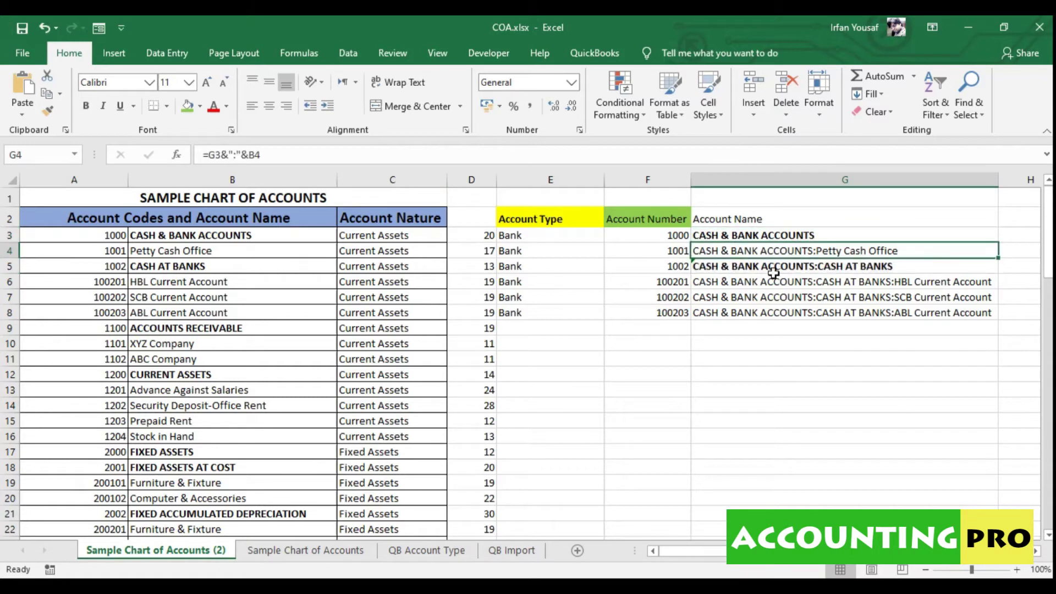
left_click_drag(773, 281, 788, 316)
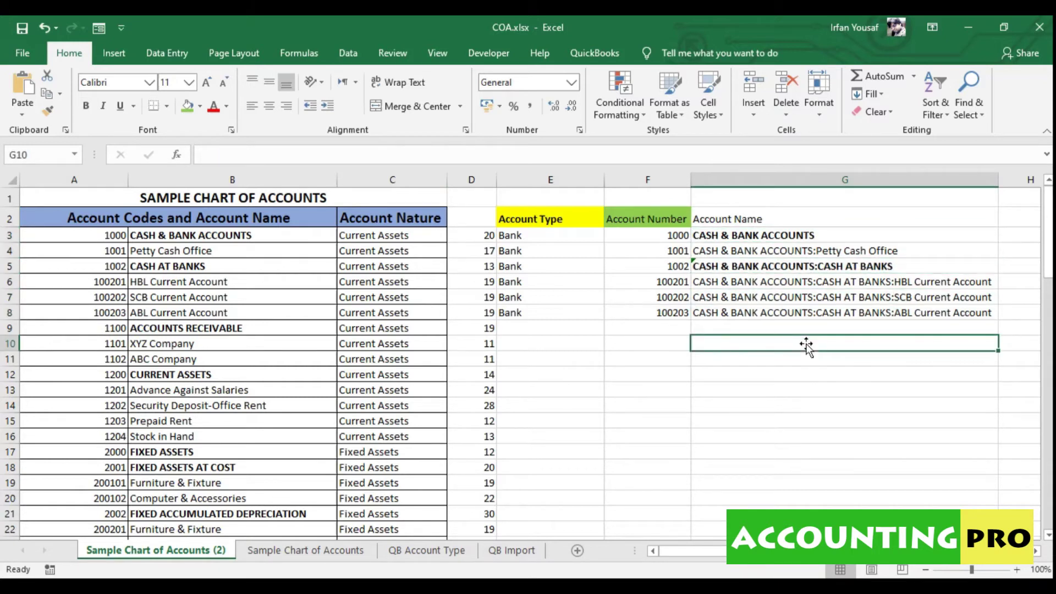
Format the Account Name header in G2 as bold with a blue fill.
left_click(773, 220)
key("ctrl+b")
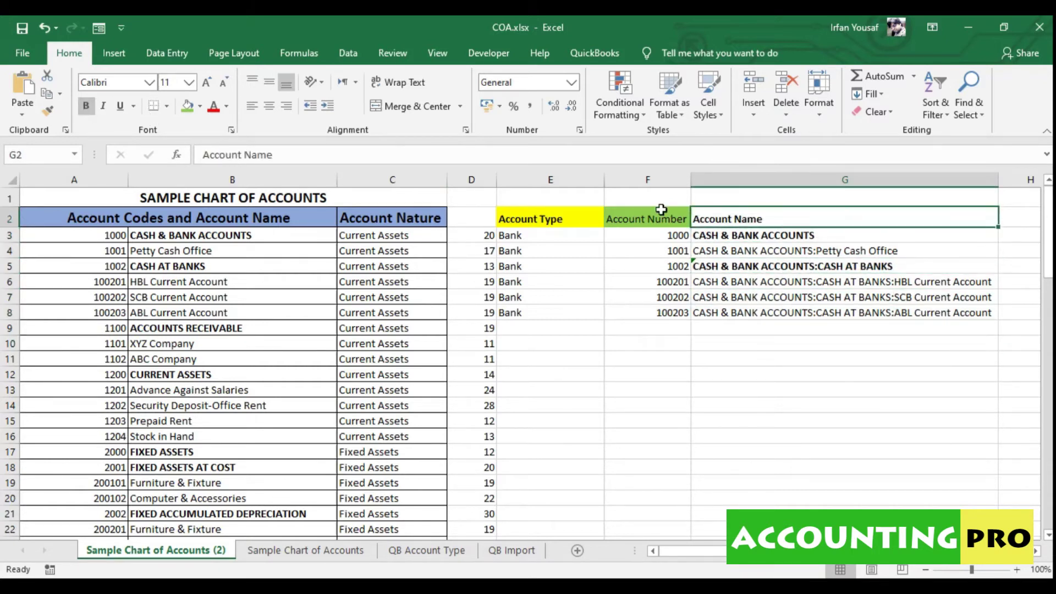
left_click(199, 106)
left_click(238, 180)
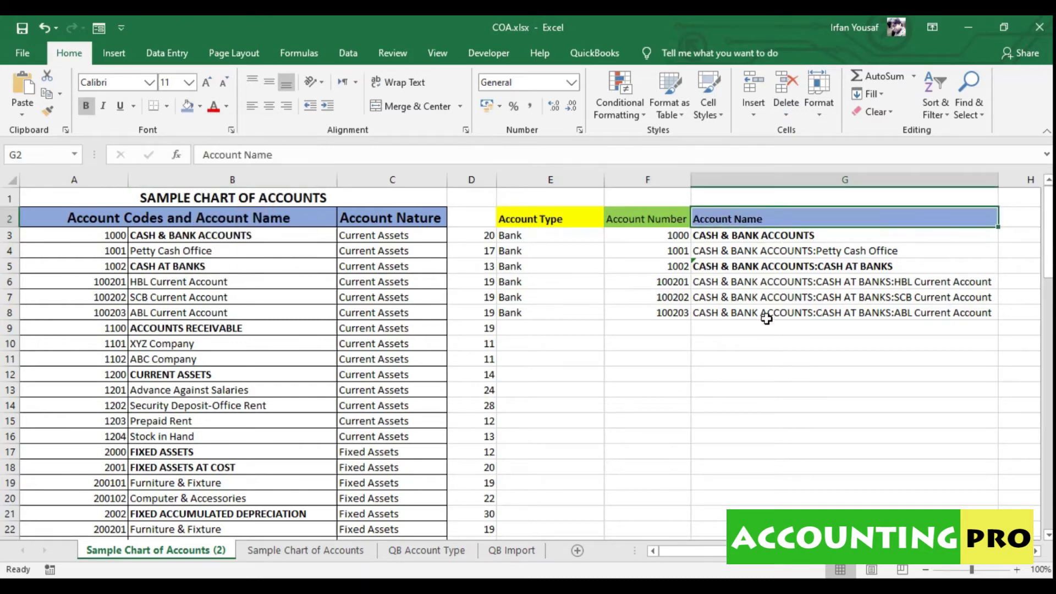
Review the account types, account numbers and joined account names in rows 3 to 8 of the import columns.
left_click_drag(577, 235, 578, 315)
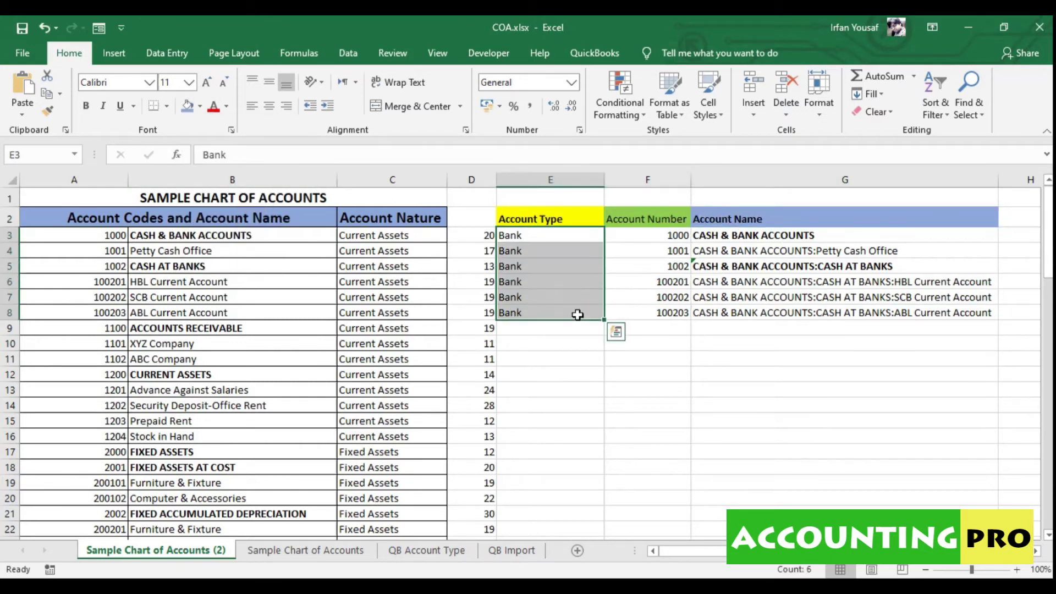
left_click(679, 238)
left_click_drag(679, 238, 667, 314)
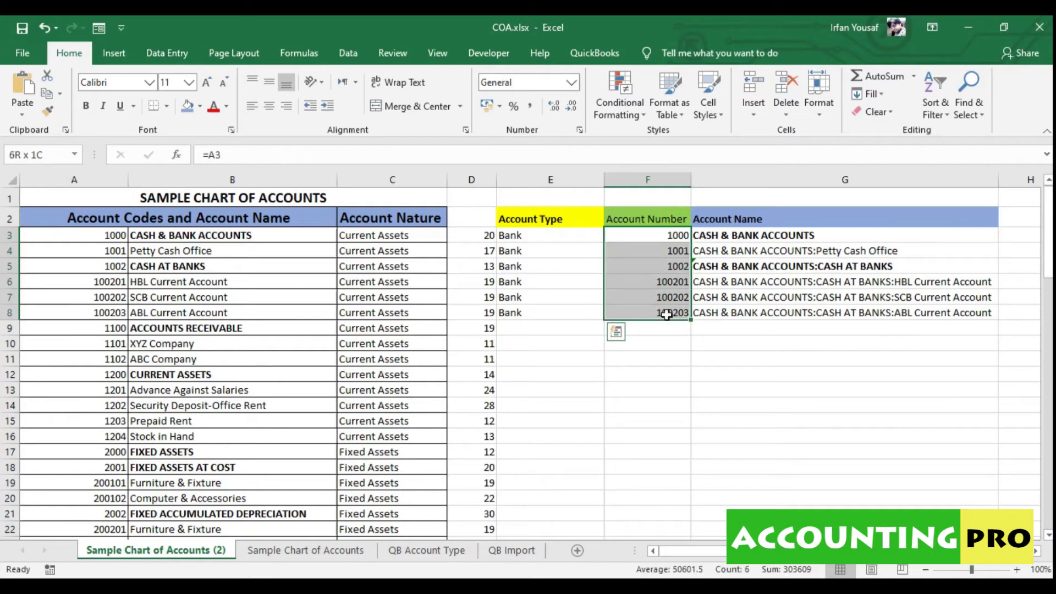
left_click_drag(813, 236, 813, 317)
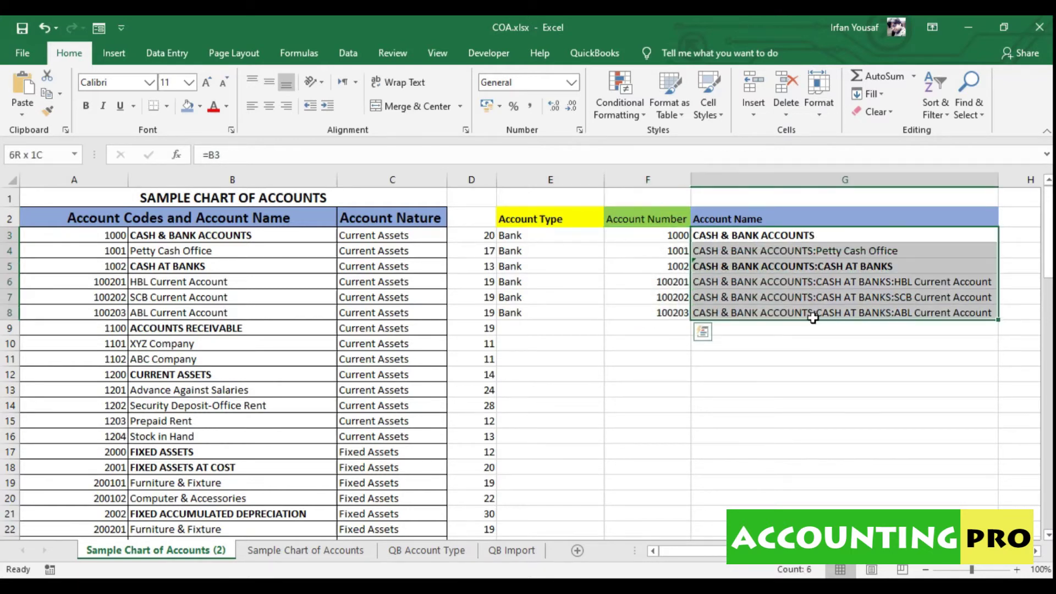
left_click(807, 241)
left_click(814, 252)
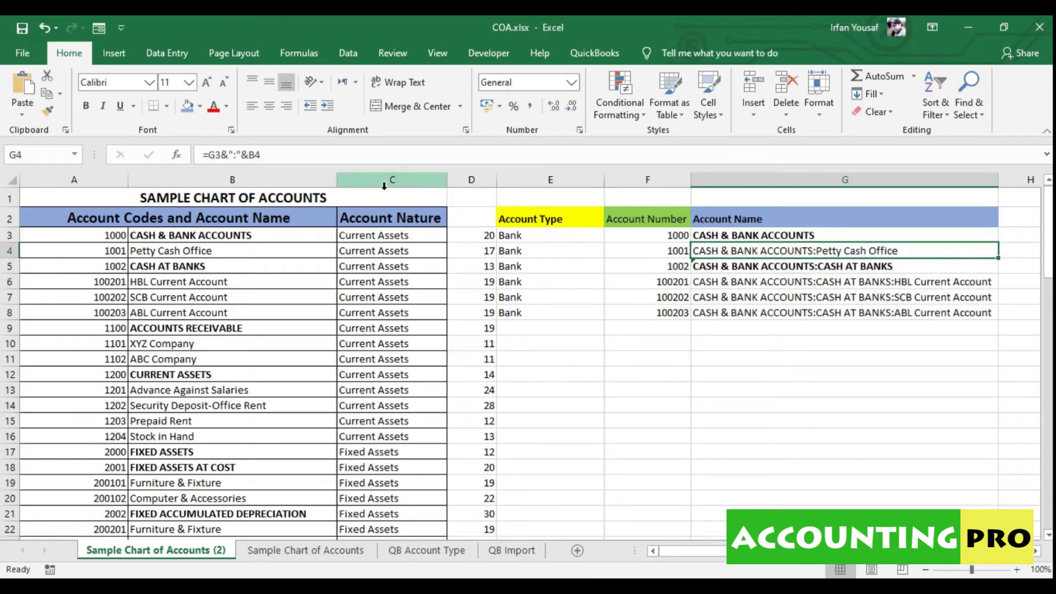
left_click(767, 300)
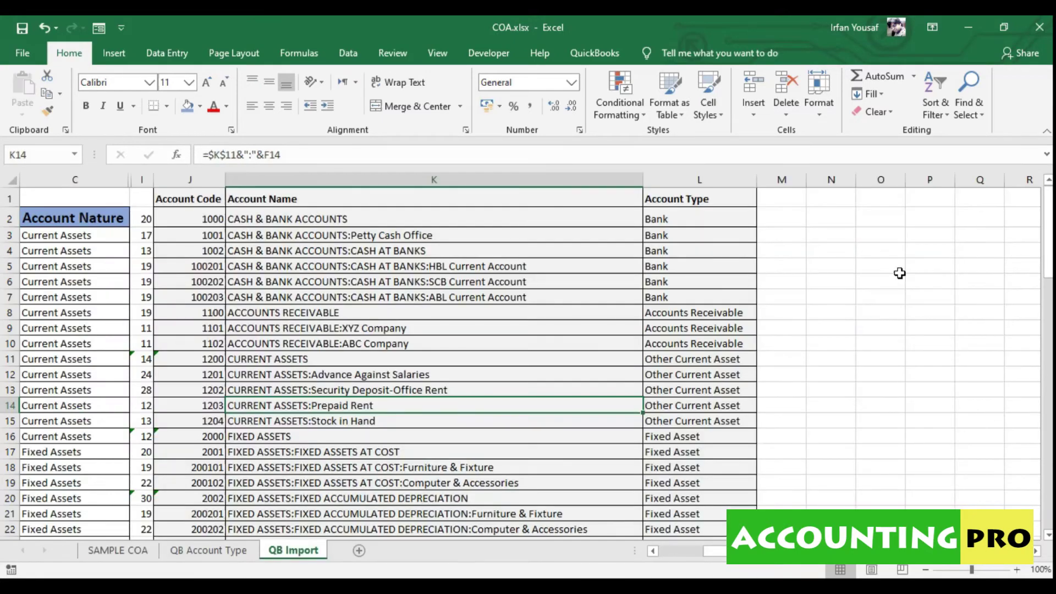
Examine the account codes, joined account names and account types on the QB Import sheet, comparing them with the SAMPLE COA sheet.
mouse_move(1048, 231)
left_mouse_down()
mouse_move(1048, 481)
mouse_move(1048, 231)
left_mouse_up()
left_click_drag(715, 551, 670, 558)
left_click(788, 365)
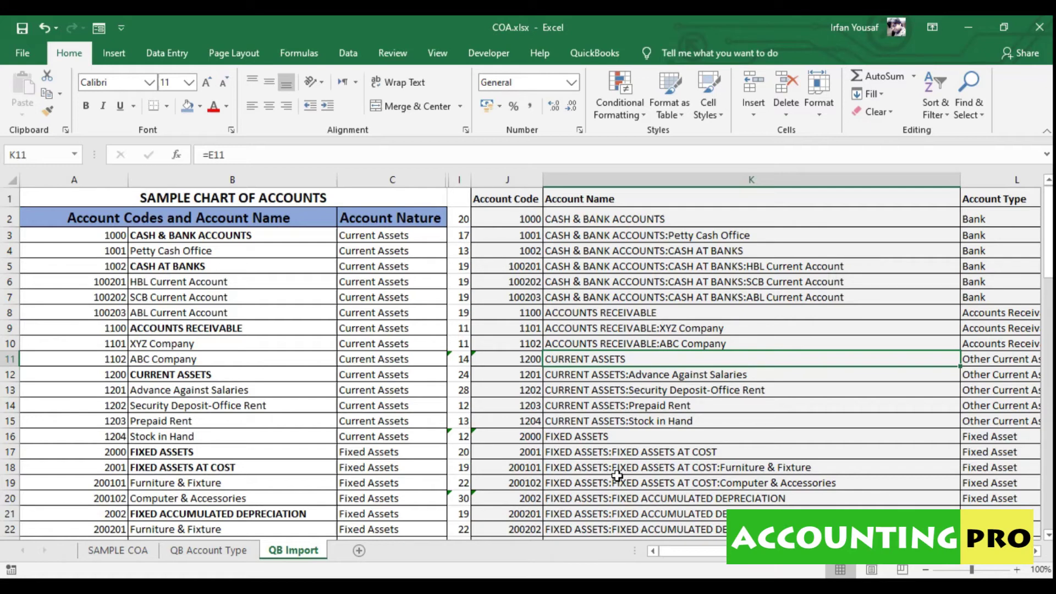
left_click(113, 551)
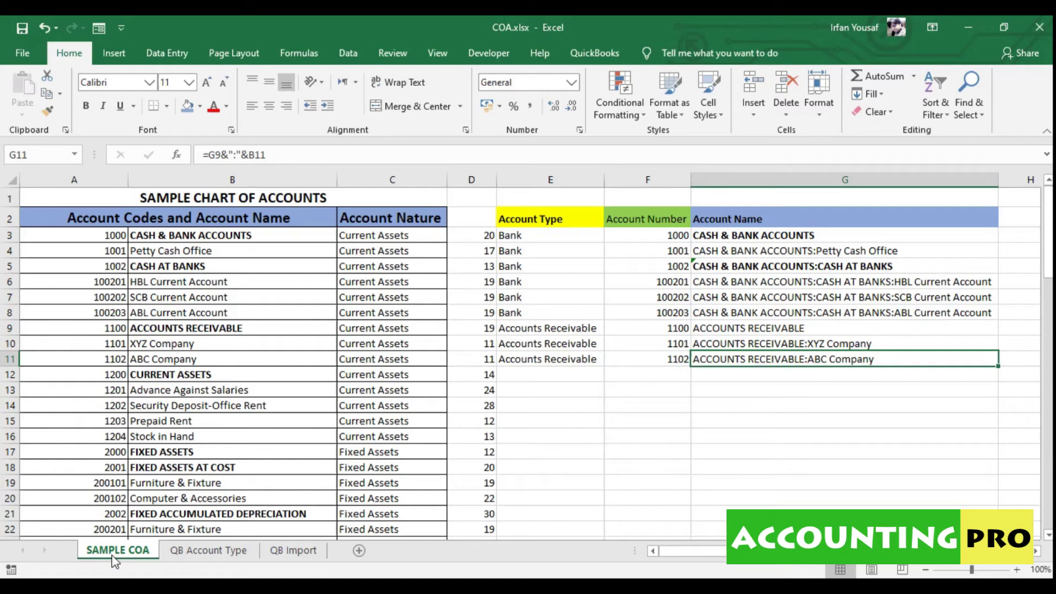
left_click(292, 551)
left_click(720, 223)
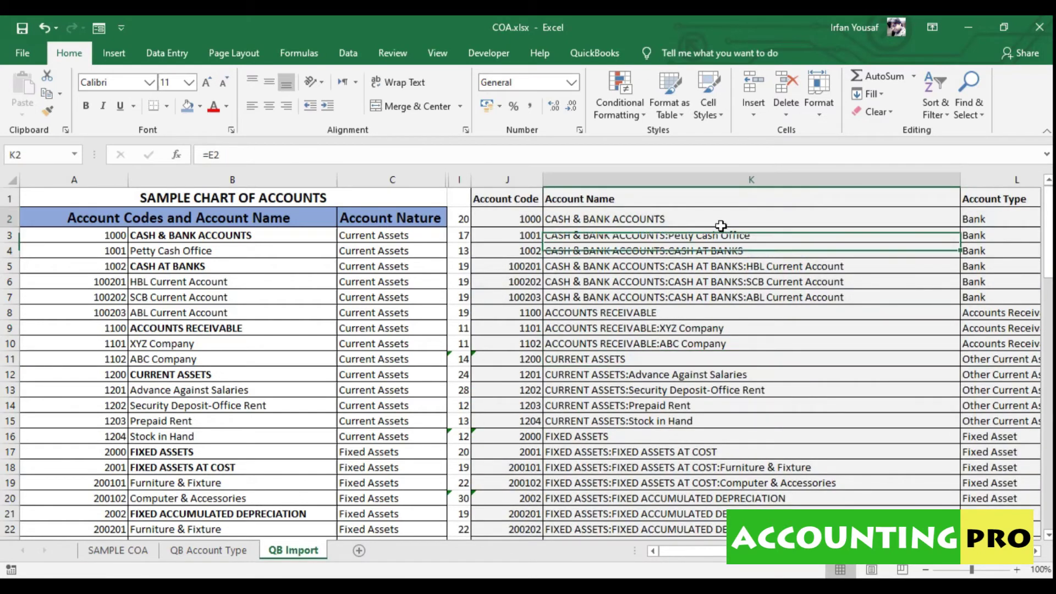
left_click(706, 283)
left_click(691, 314)
left_click(687, 378)
left_click(824, 423)
left_click(943, 312)
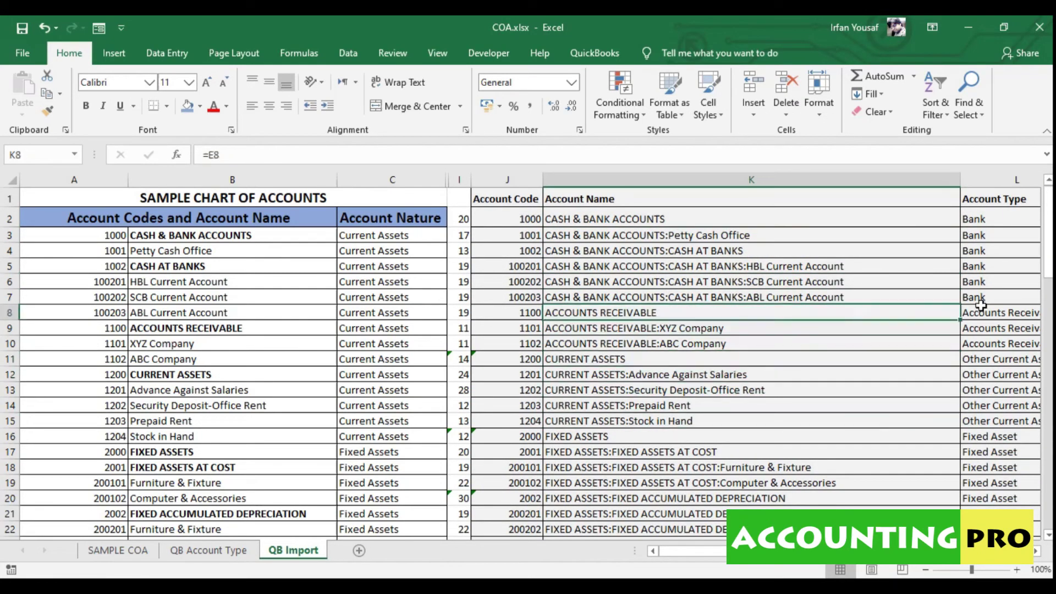
left_click(993, 221)
left_click(604, 253)
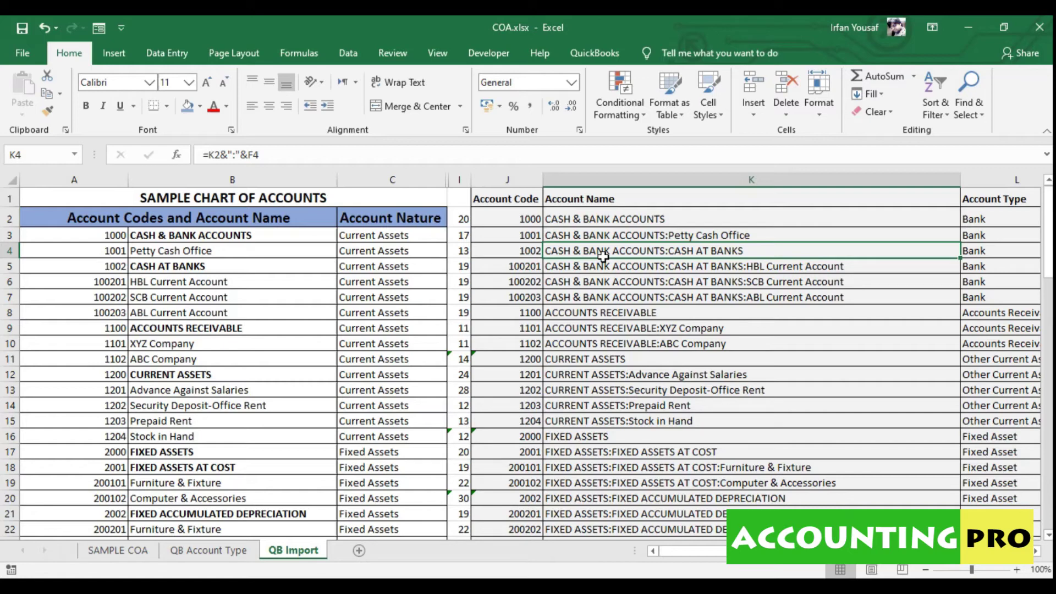
Save and close COA.xlsx, and cancel the Add New Account form in QuickBooks to return to the chart of accounts.
left_click(21, 29)
left_click(1040, 26)
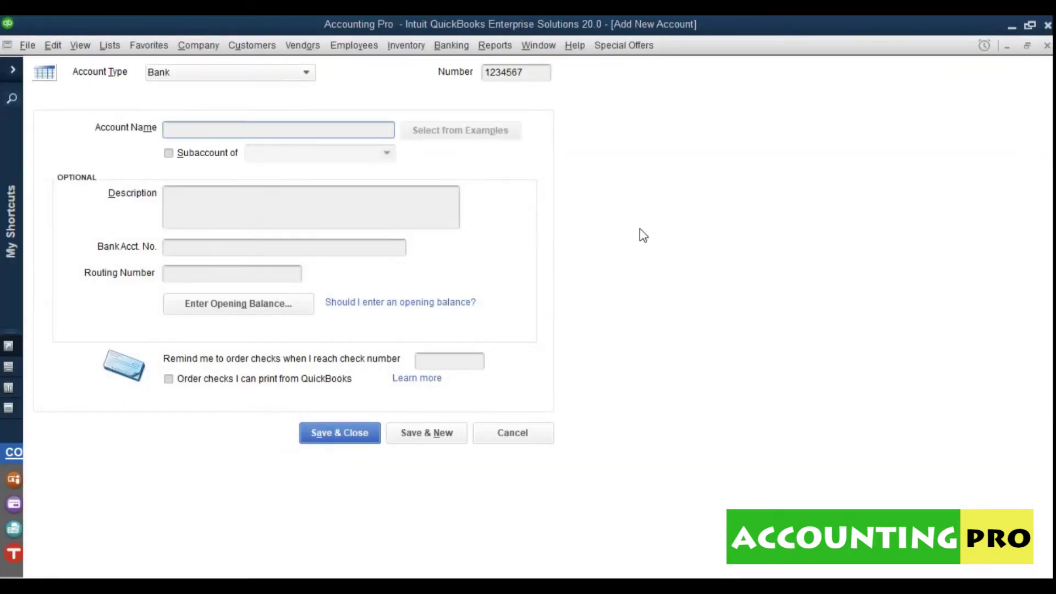
left_click(532, 440)
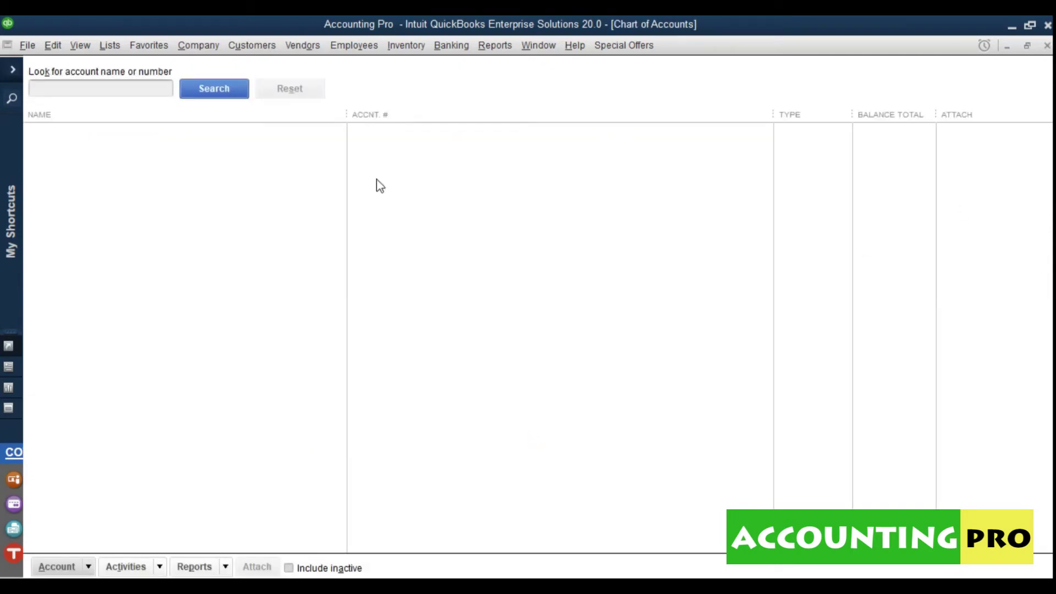
Start the Excel file import utility for the chart of accounts, declining the offer to use Add/Edit Multiple List Entries.
left_click(89, 568)
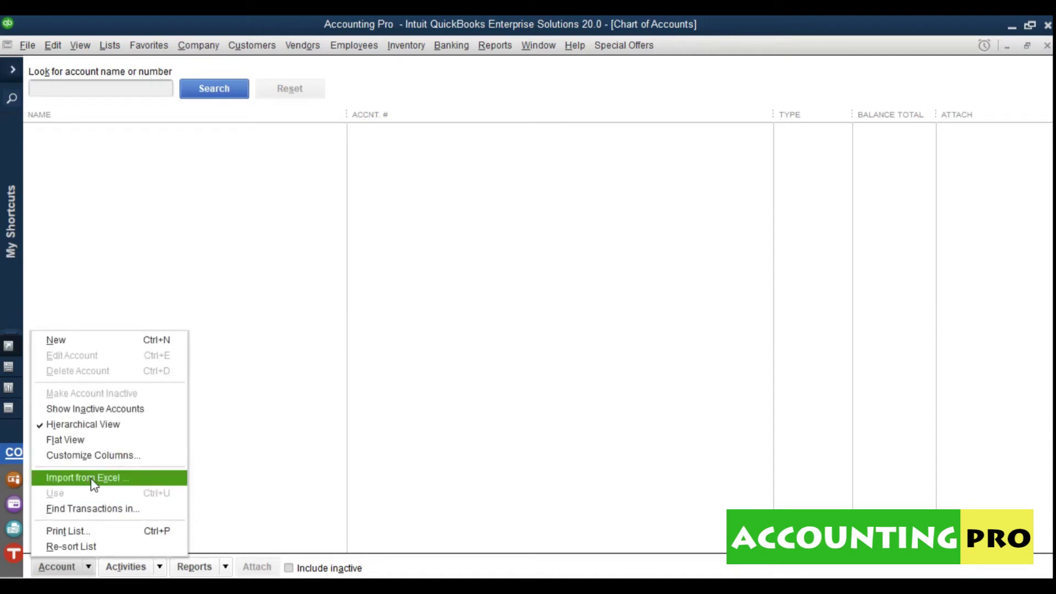
left_click(151, 249)
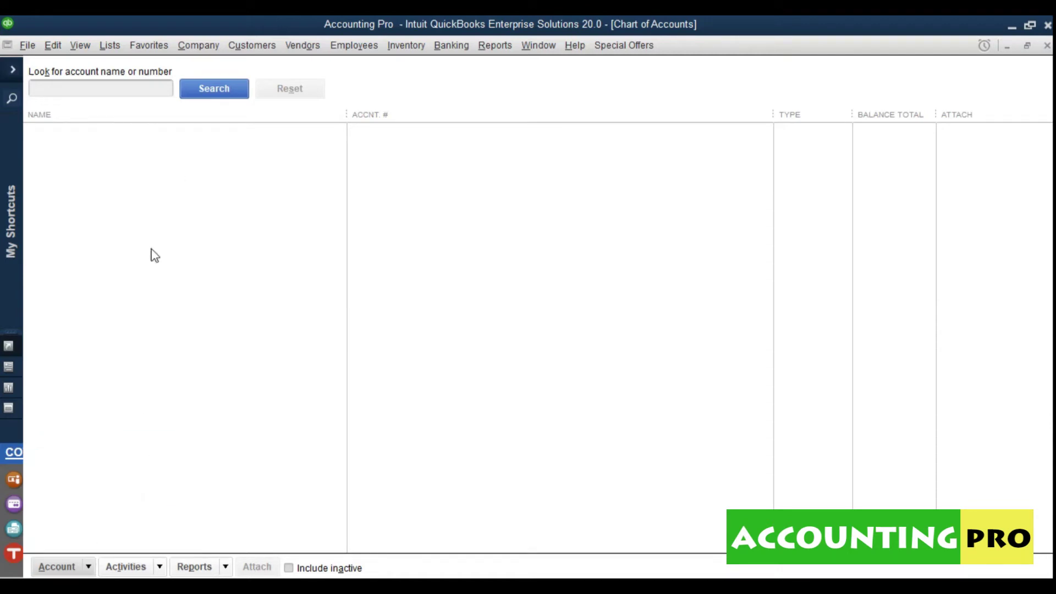
left_click(26, 46)
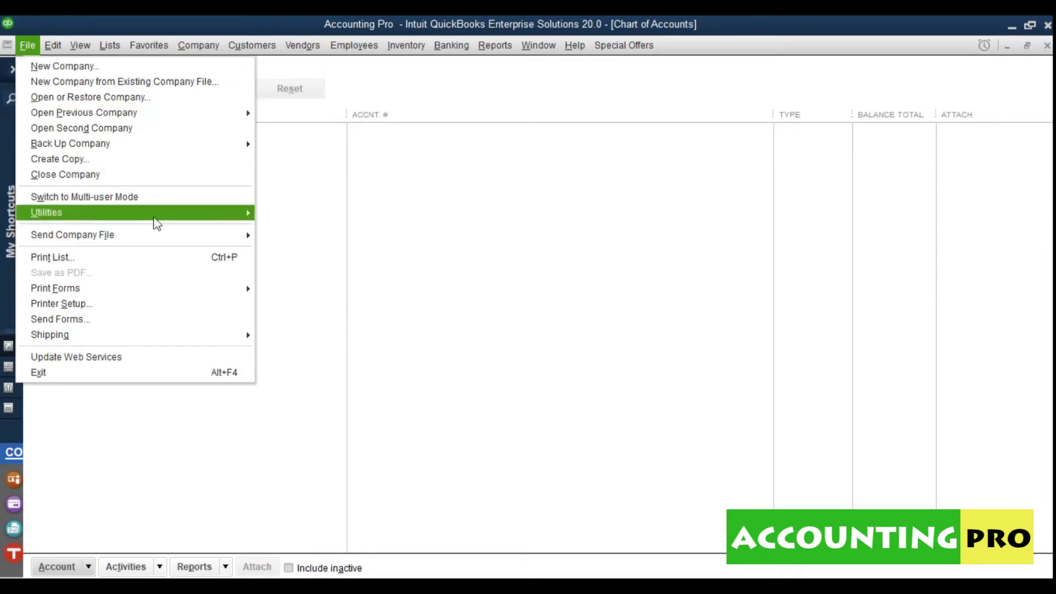
mouse_move(157, 224)
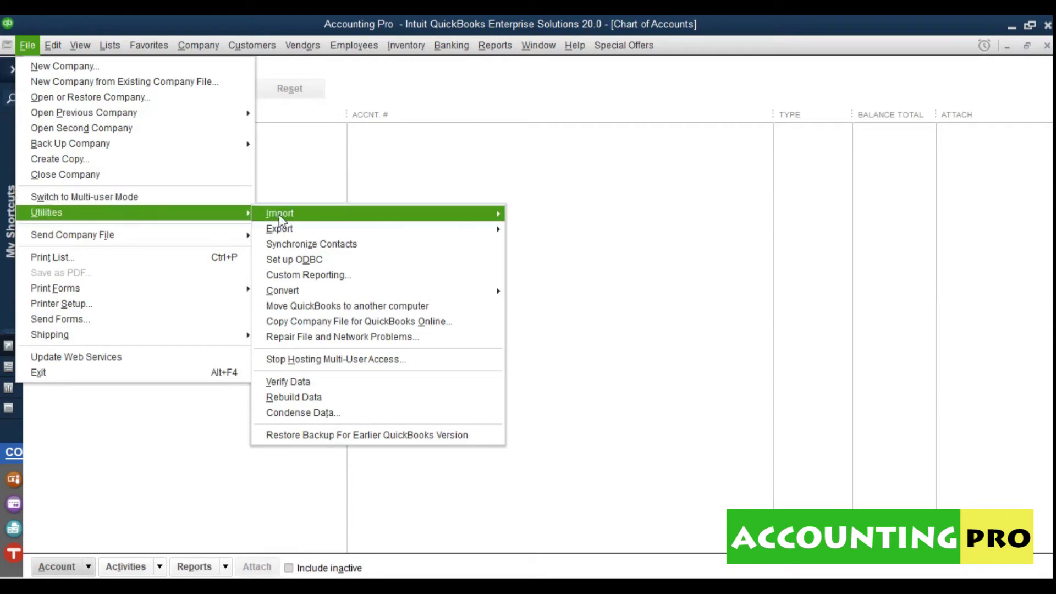
mouse_move(281, 220)
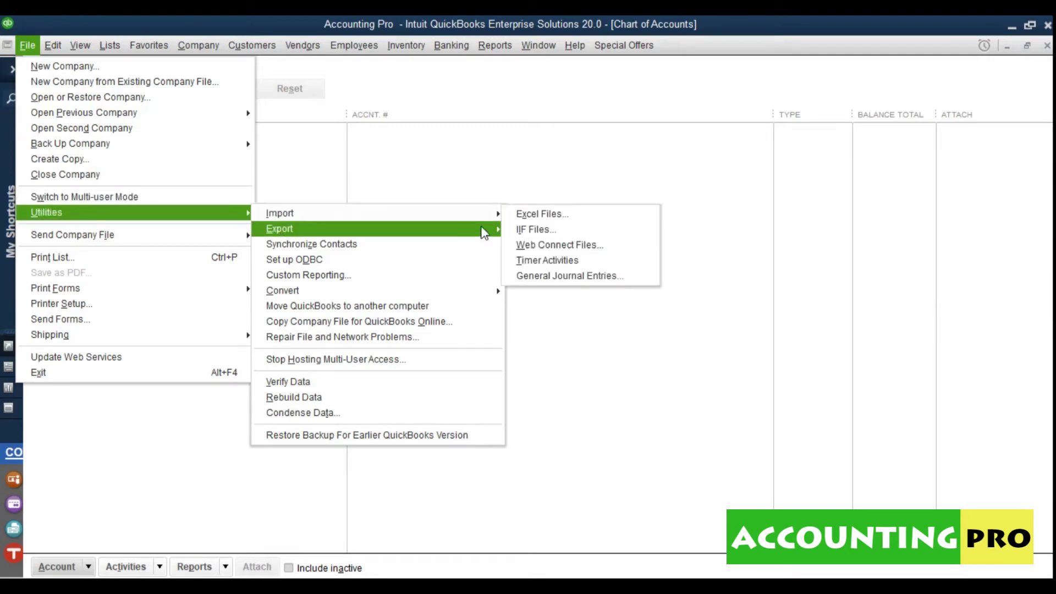
left_click(547, 217)
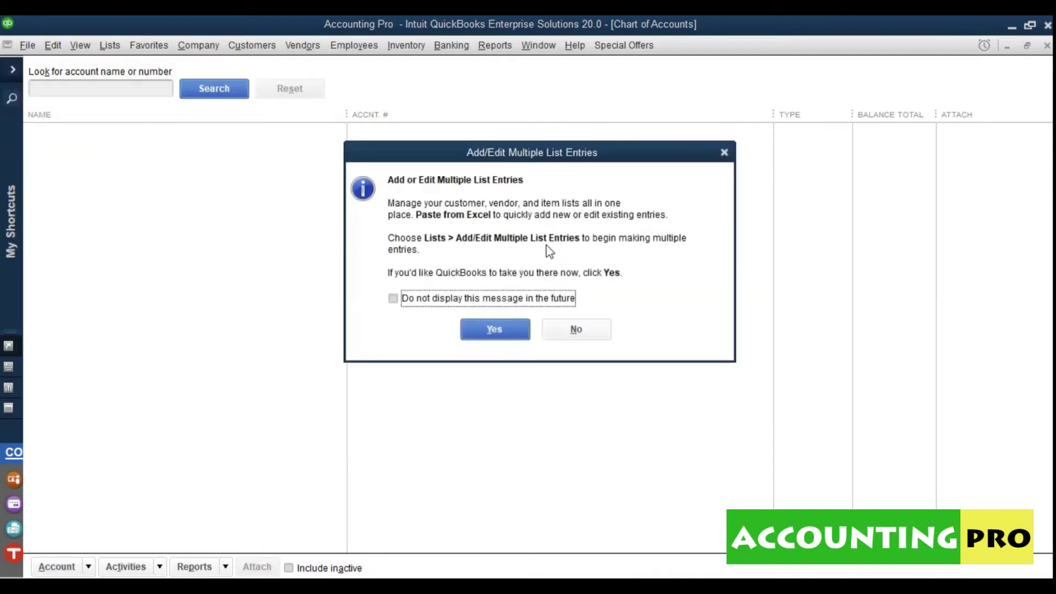
left_click(597, 335)
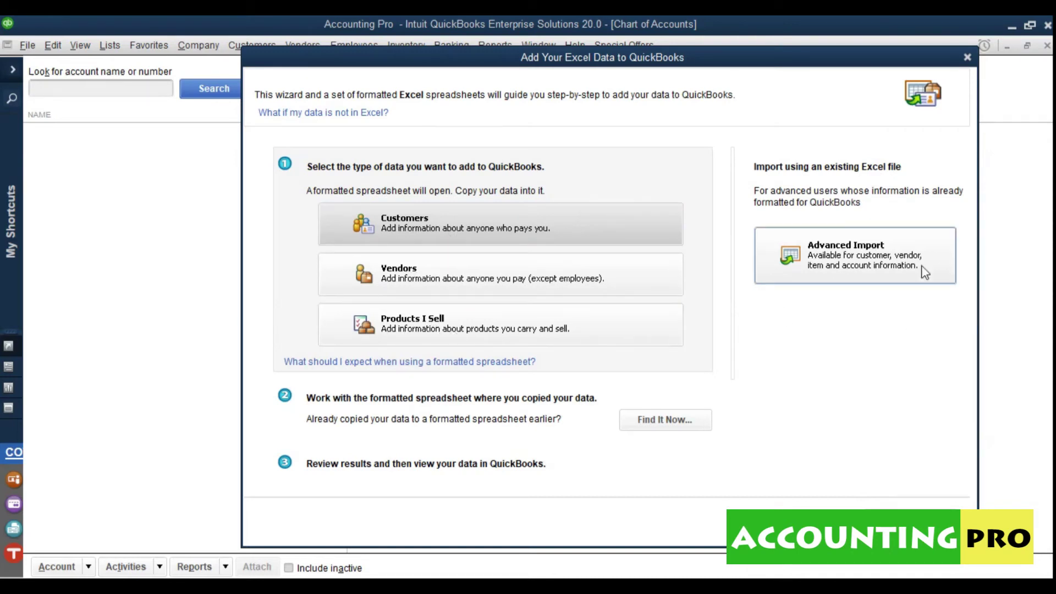
Start an advanced import, selecting COA.xlsx from New folder as the file and QB Import as the sheet.
left_click(871, 268)
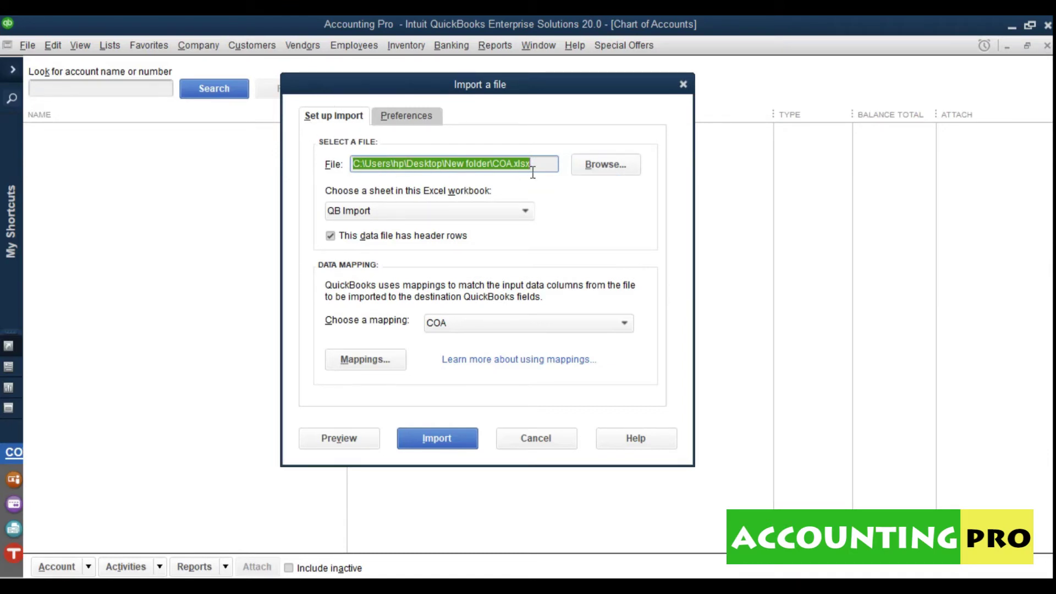
left_click_drag(544, 170, 344, 177)
left_click_drag(493, 172, 543, 174)
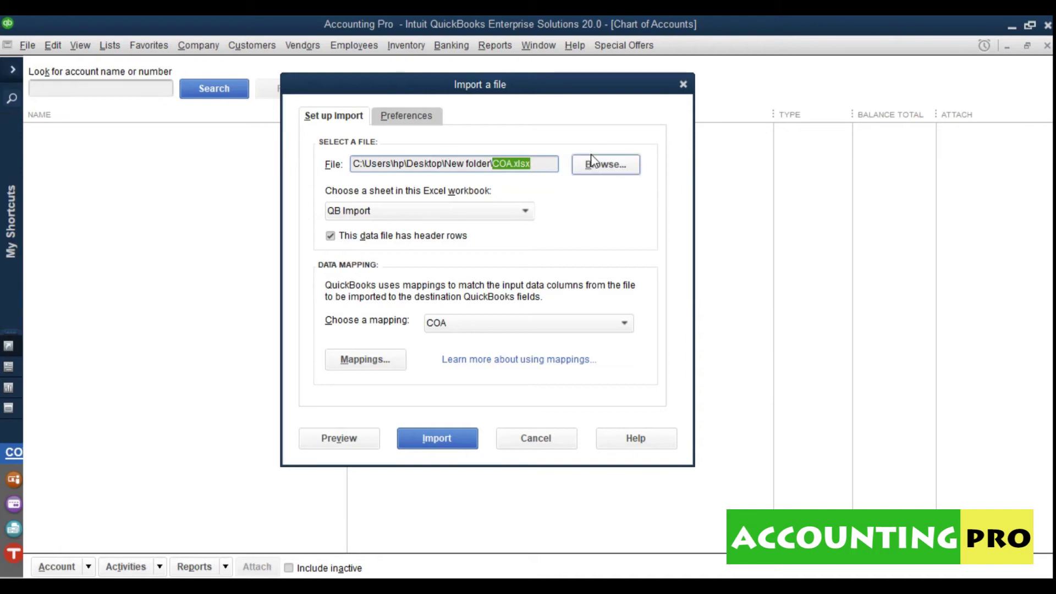
left_click(602, 173)
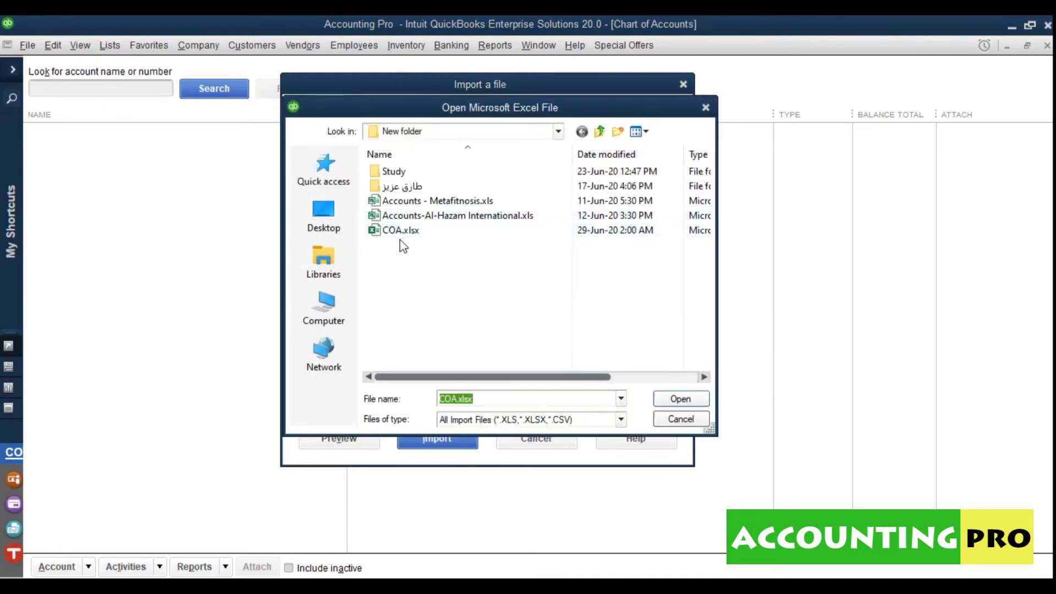
double_click(404, 232)
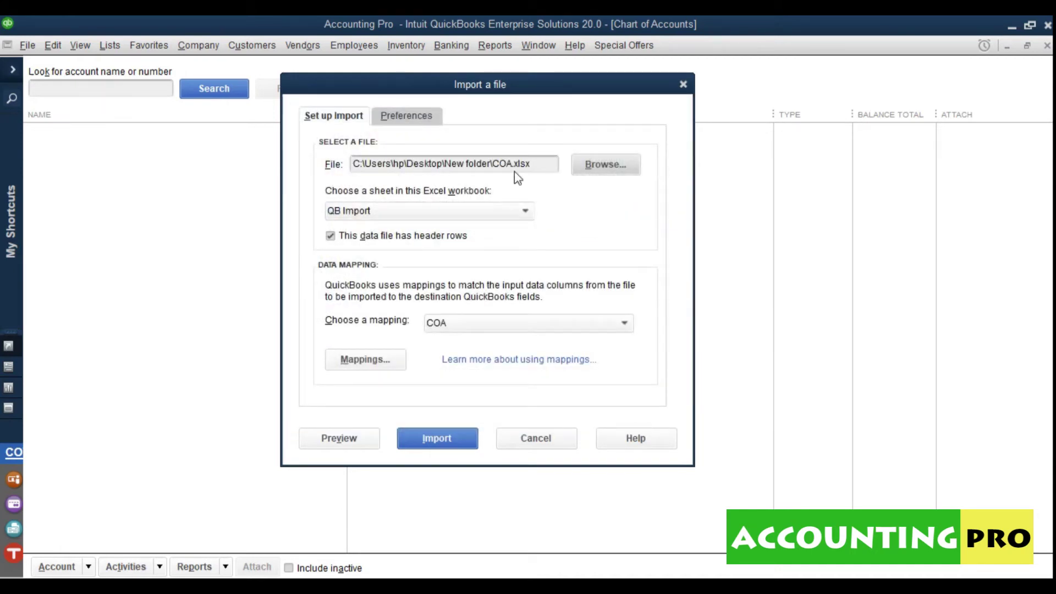
left_click(492, 211)
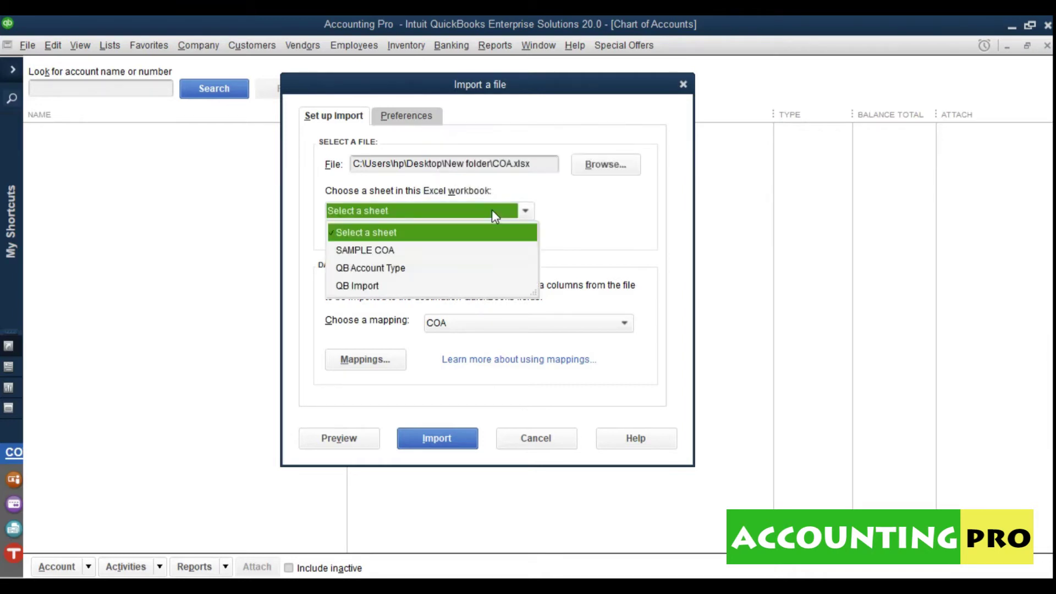
left_click(348, 288)
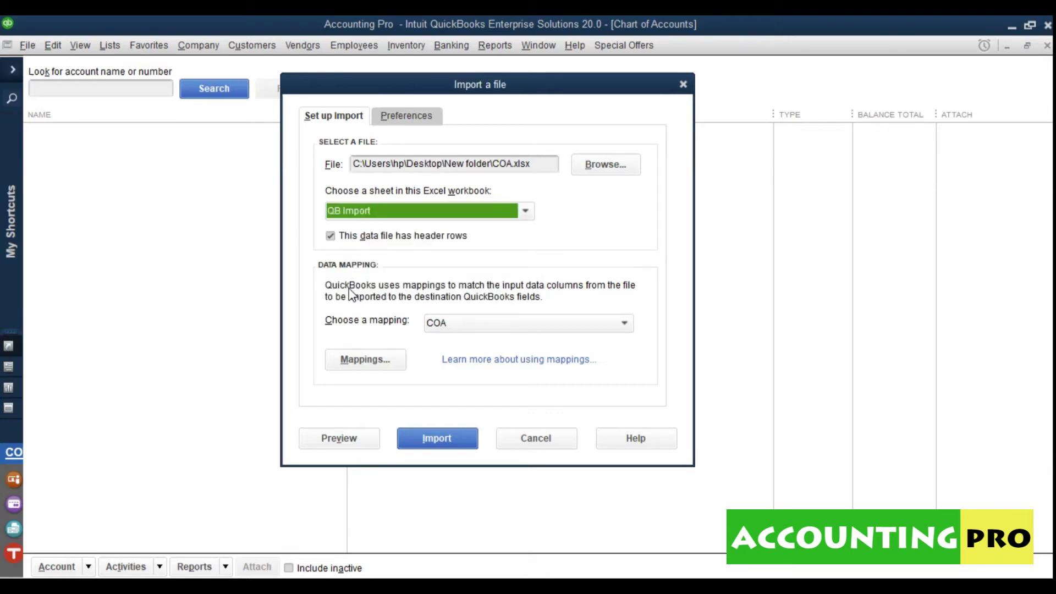
Add a new data mapping named "Chart of Accounts" with the import type Account.
left_click(460, 324)
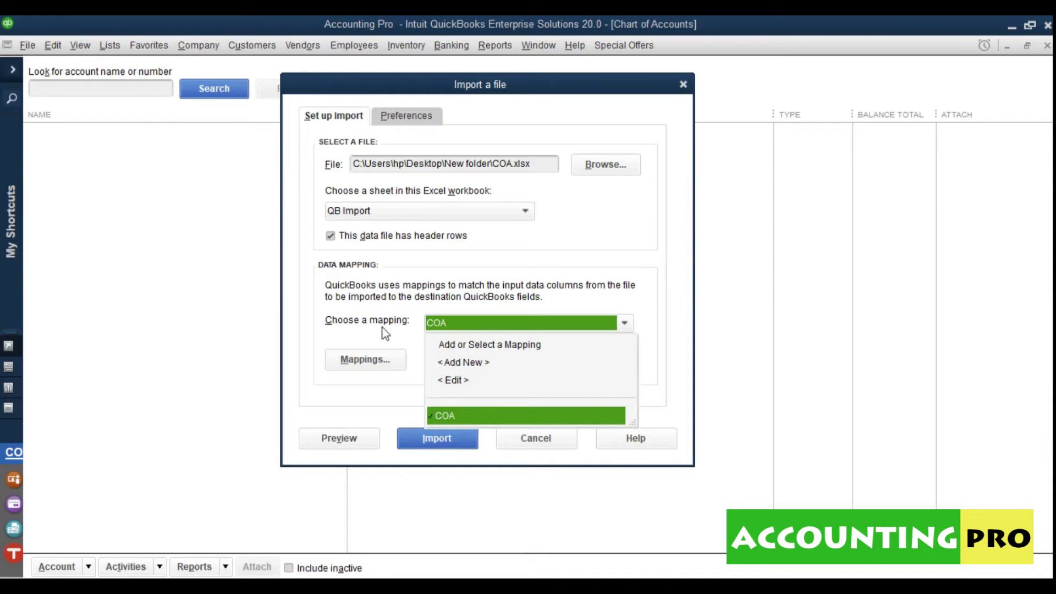
left_click(352, 294)
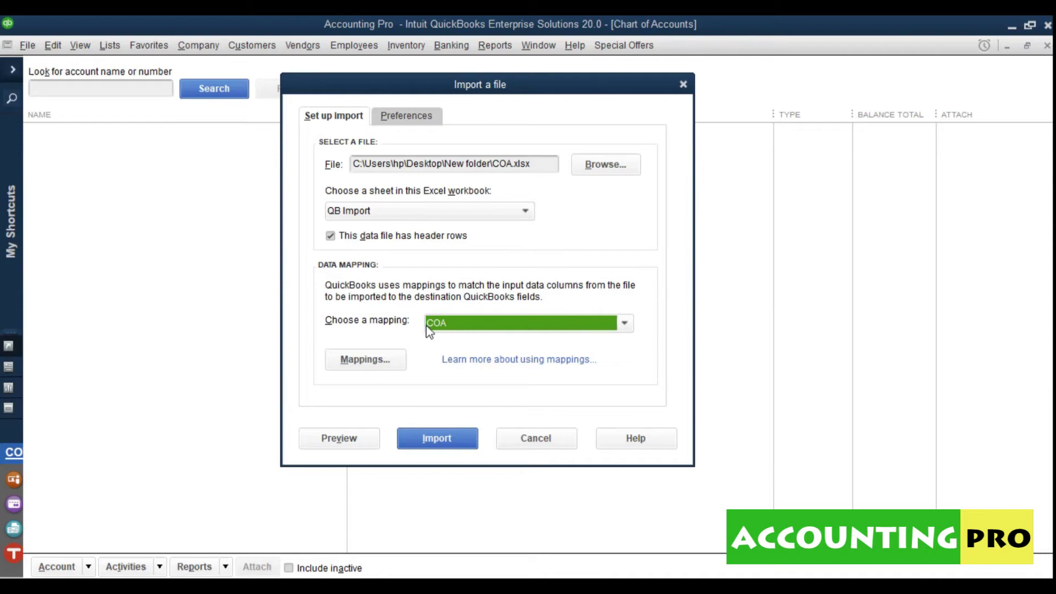
left_click(445, 324)
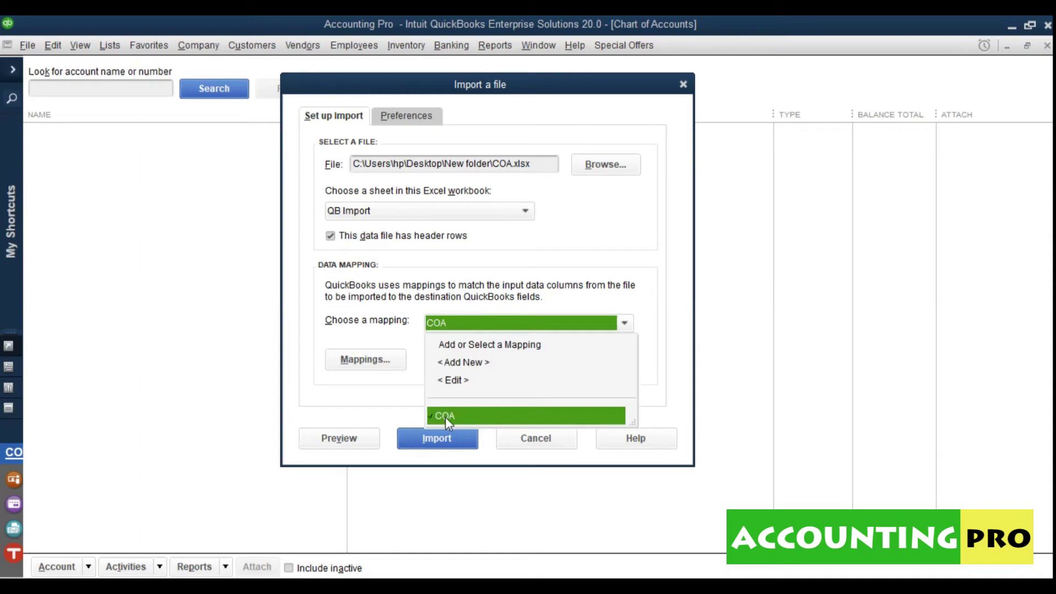
left_click(477, 363)
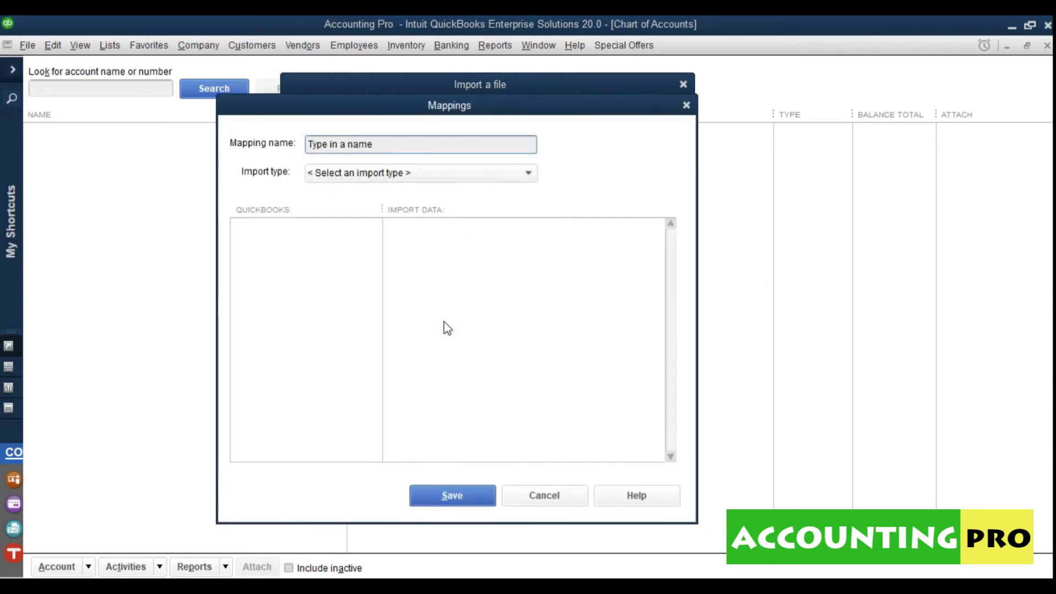
left_click_drag(379, 151, 245, 154)
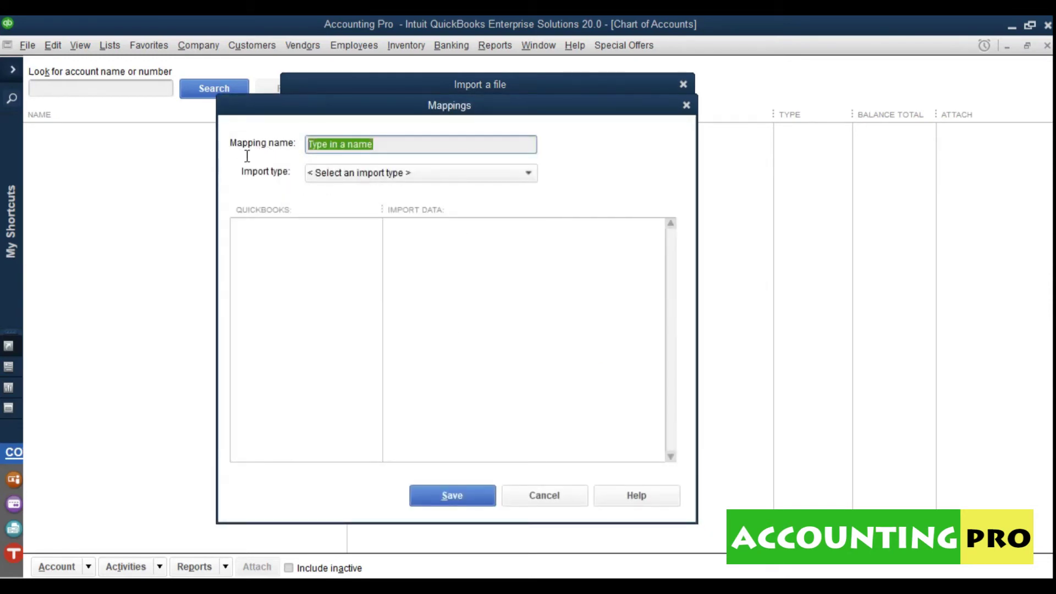
type("chart of Accoun")
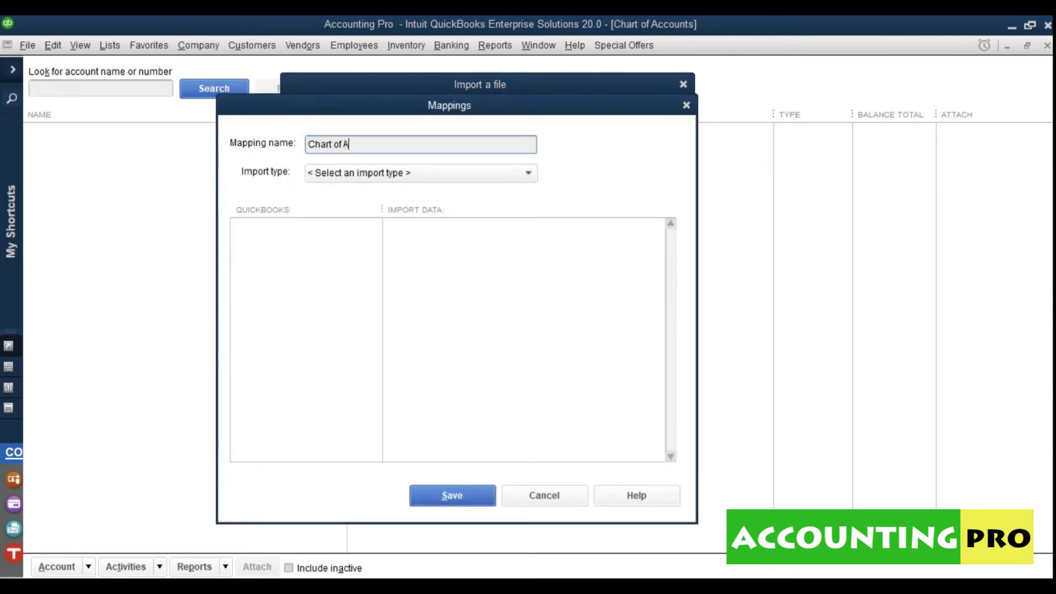
type("ts")
left_click(319, 172)
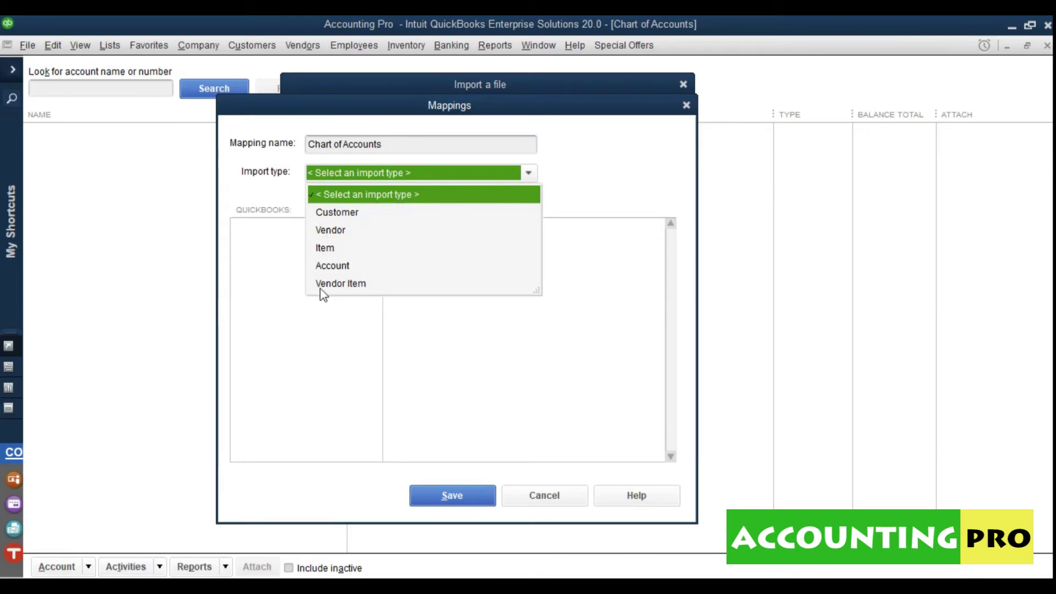
left_click(326, 266)
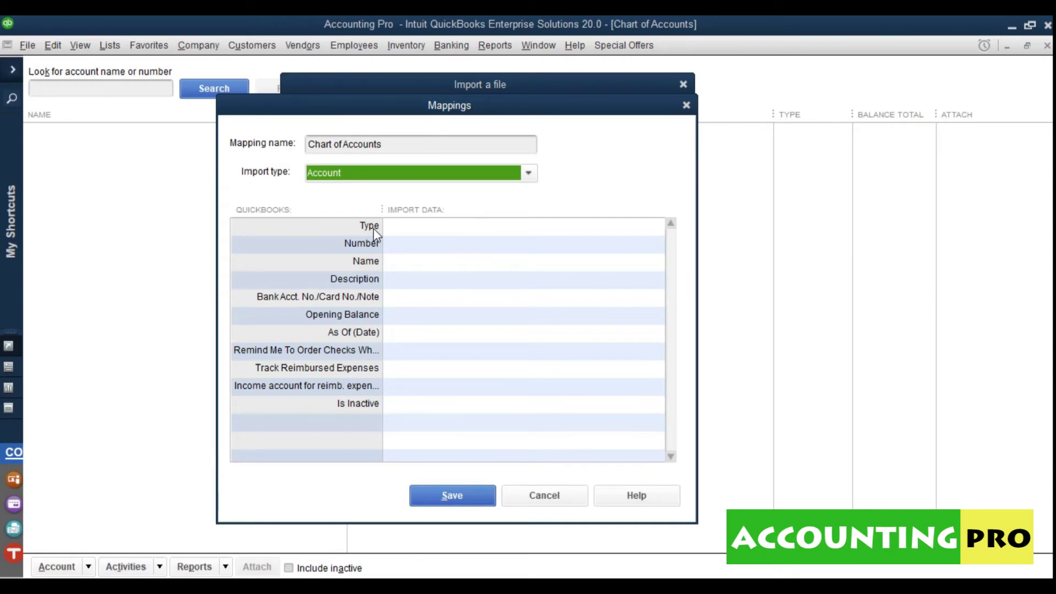
Map the Type field to Account Type, Number to Account Code and Name to Account Name.
left_click(415, 226)
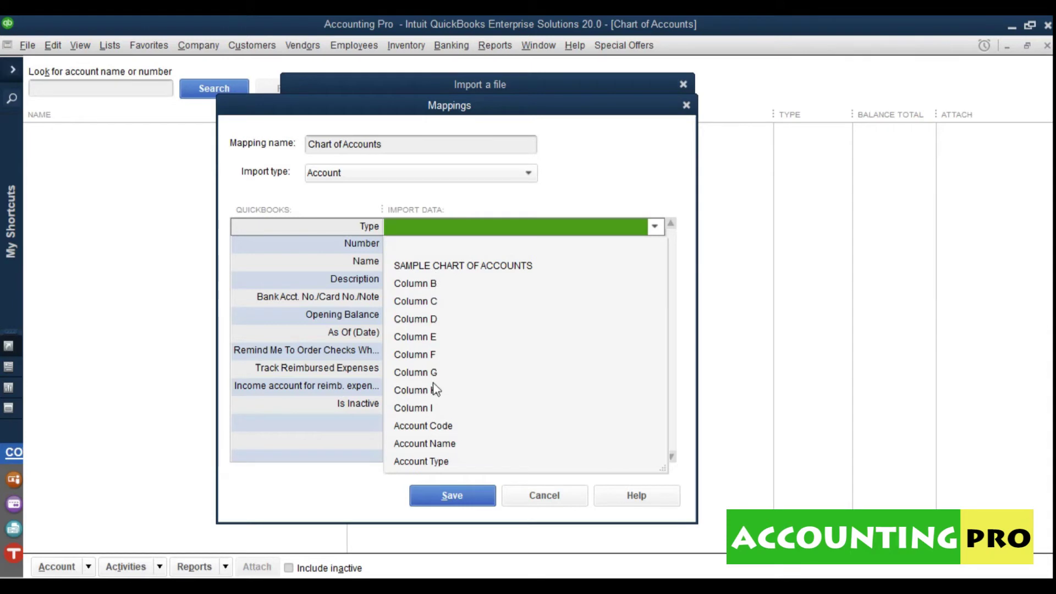
left_click(422, 462)
left_click(397, 246)
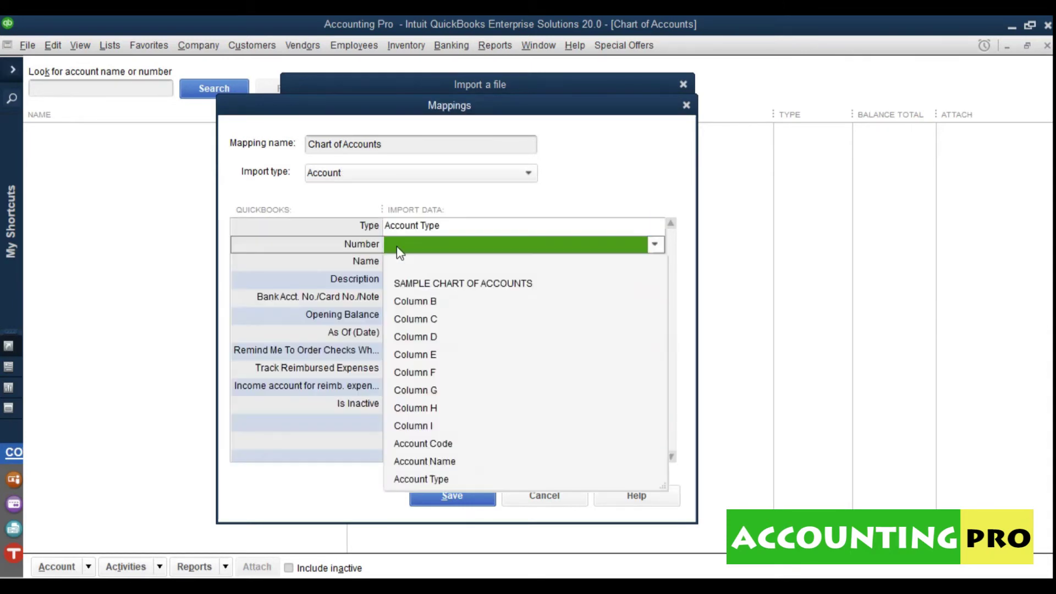
left_click(438, 448)
left_click(439, 265)
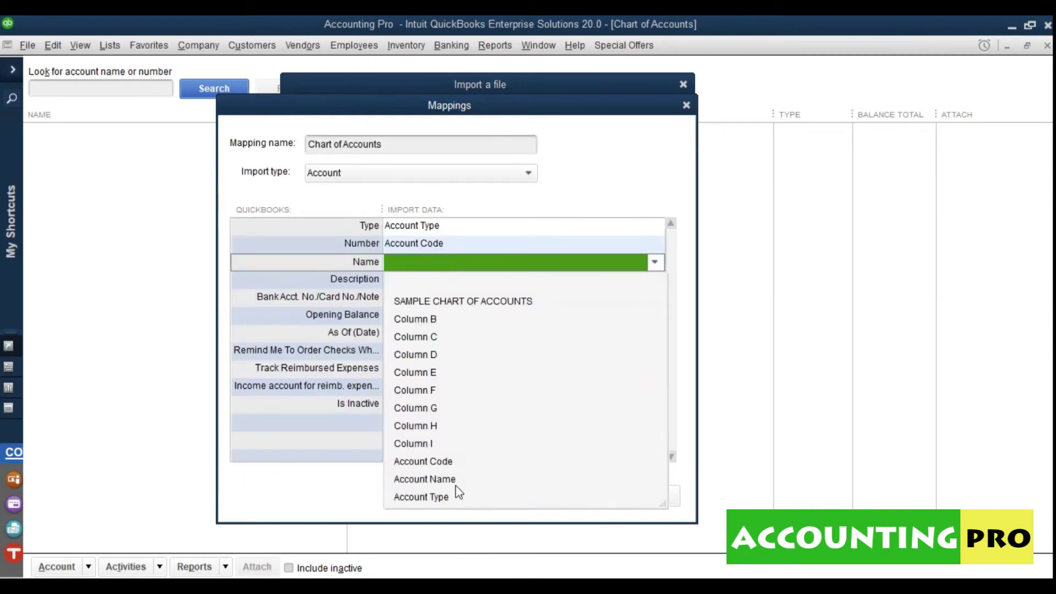
left_click(436, 482)
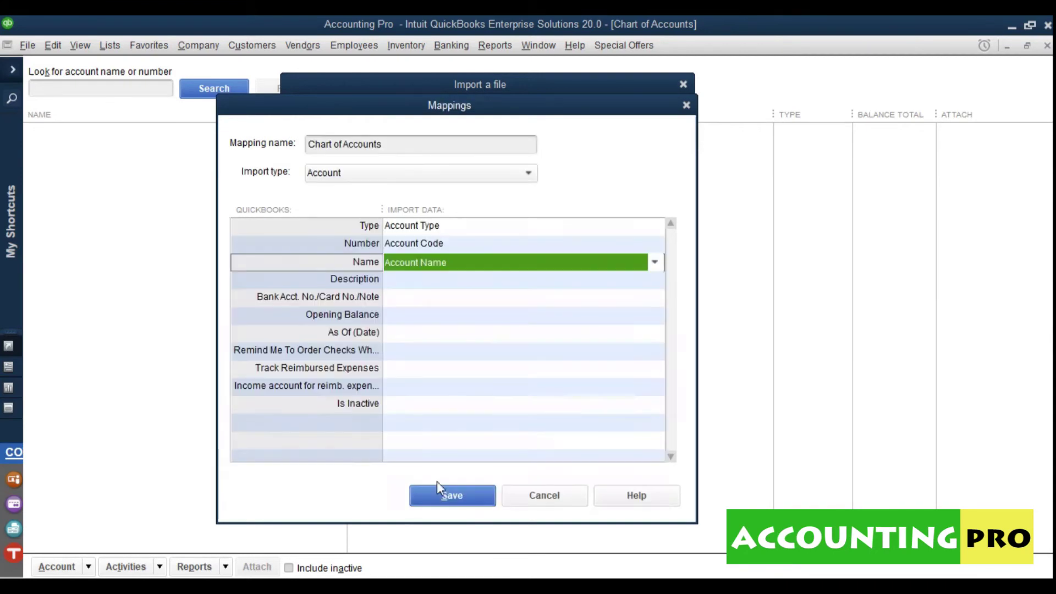
Check the column assignments for Type, Number and Name, and save the Chart of Accounts mapping.
left_click(502, 315)
left_click(450, 232)
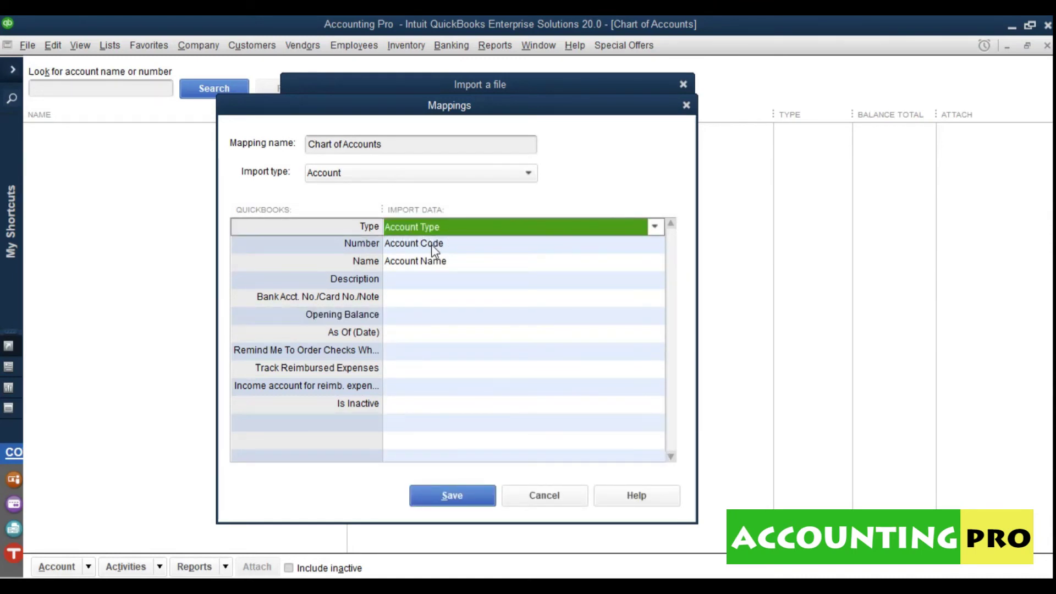
left_click(431, 245)
left_click(363, 249)
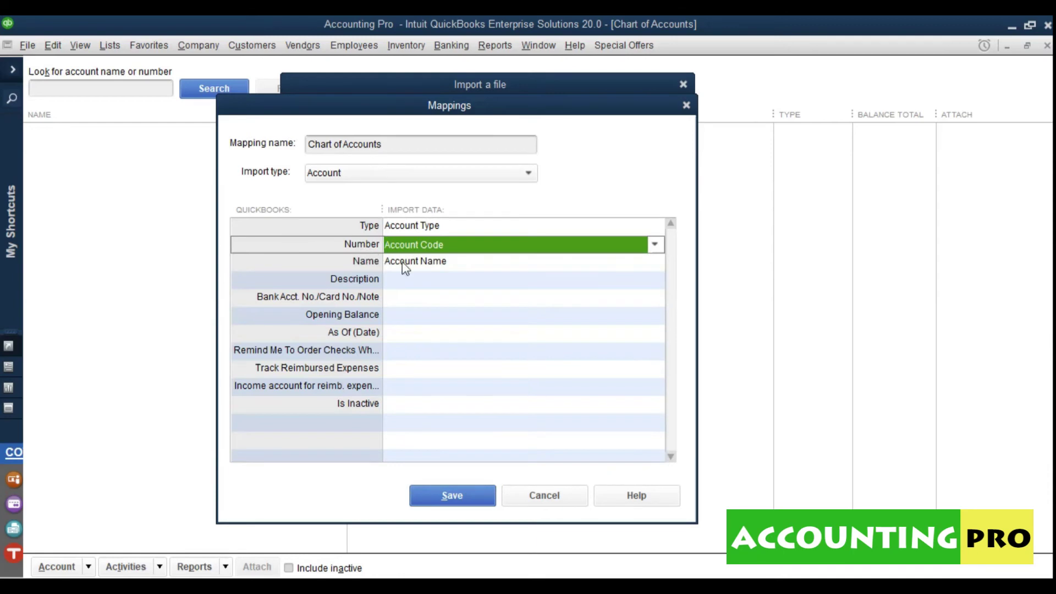
left_click(422, 268)
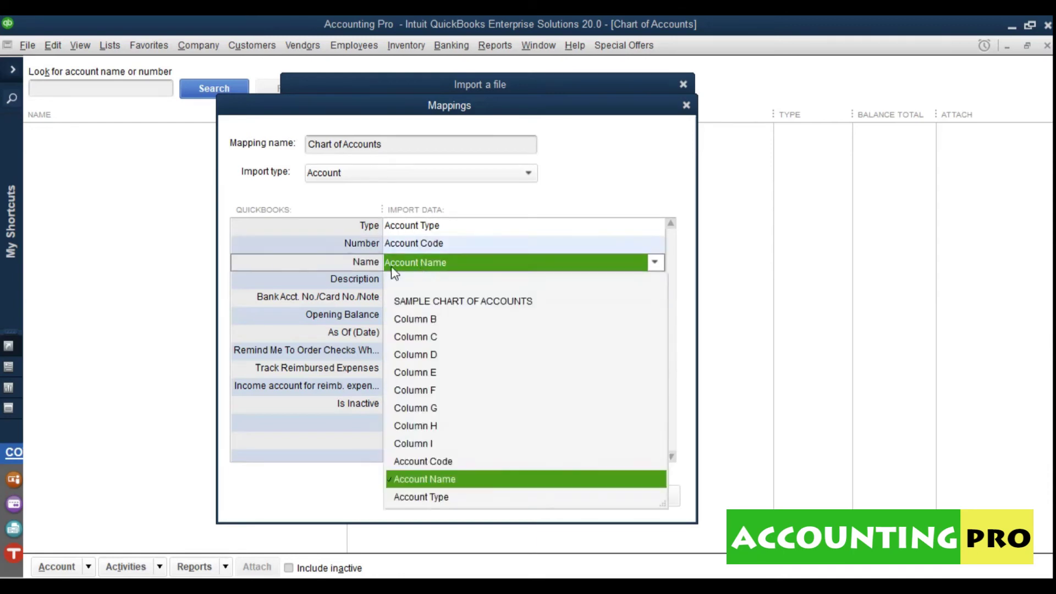
left_click(371, 265)
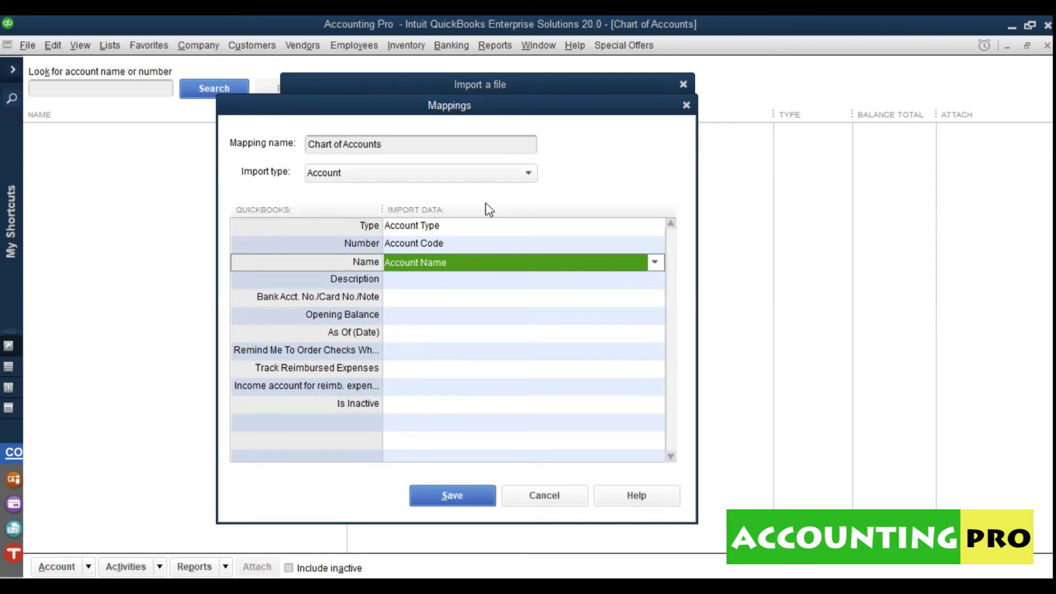
left_click(455, 496)
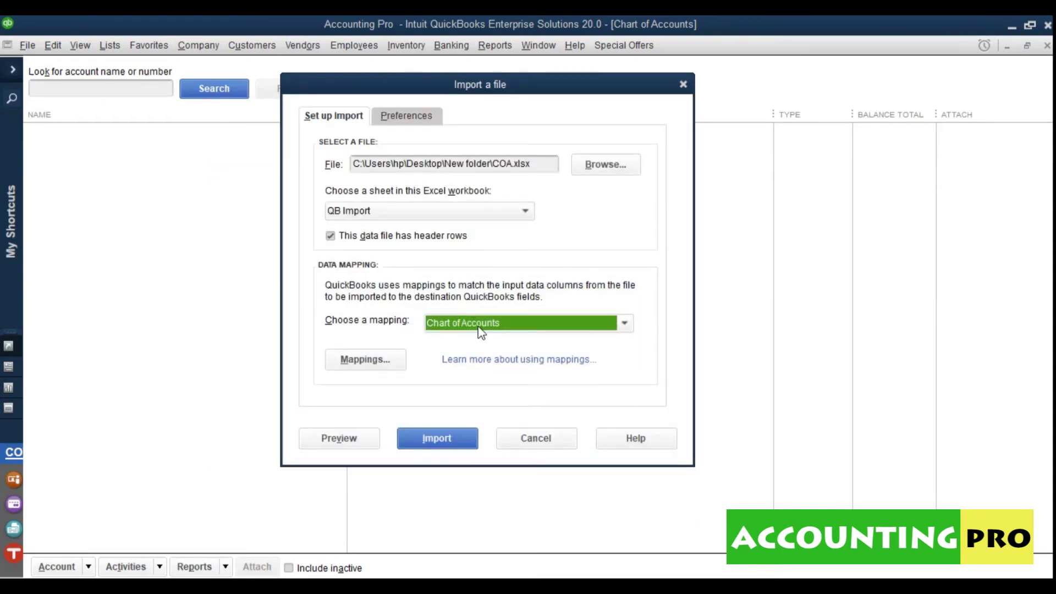
Preview the COA.xlsx import data, look through the account rows and their status, and close the preview.
double_click(503, 165)
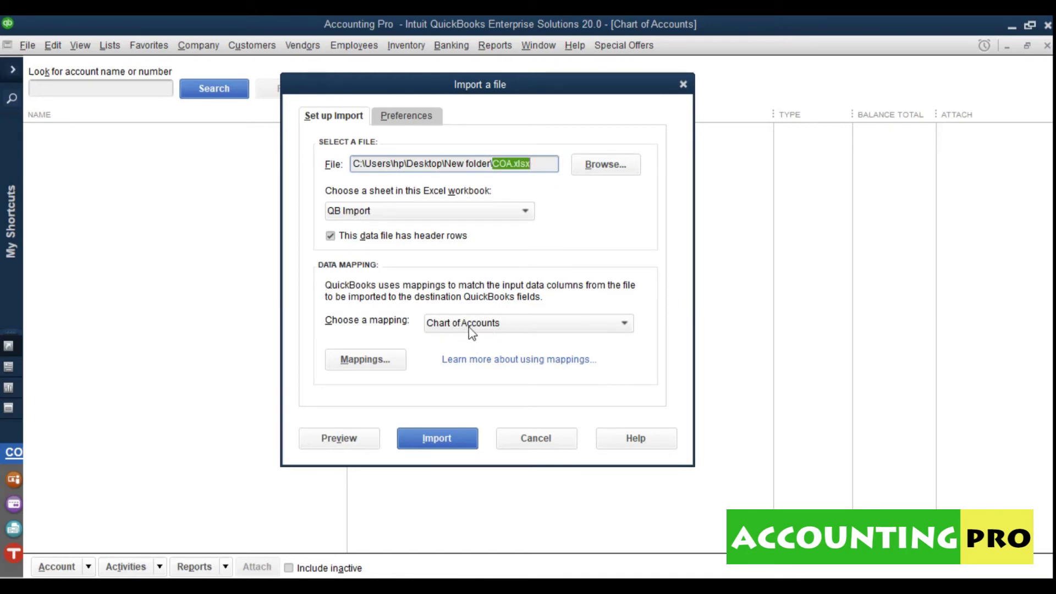
left_click(343, 443)
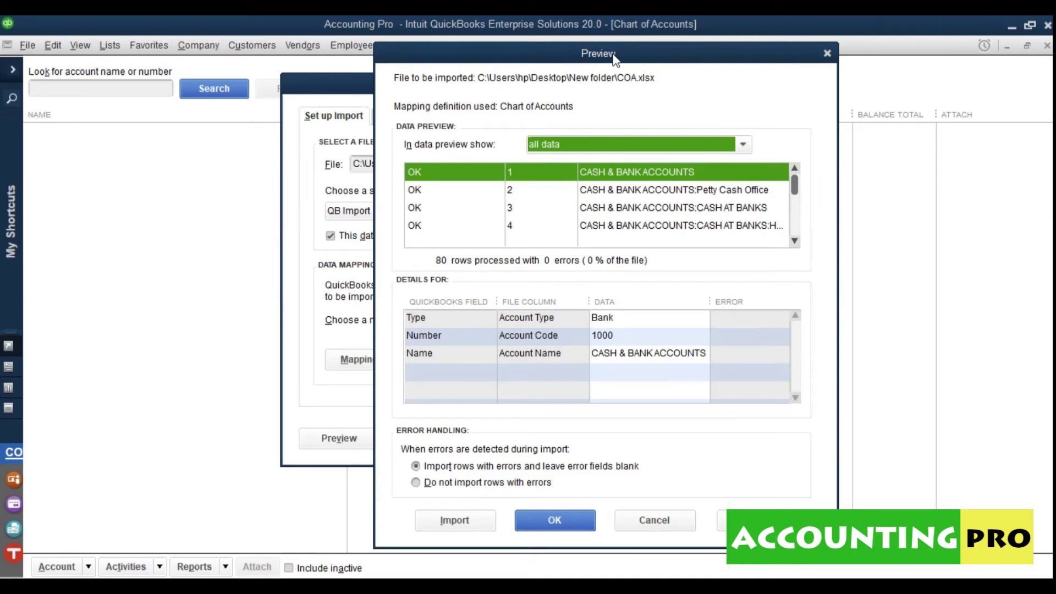
left_click(795, 241)
left_click(795, 241)
left_click(794, 241)
left_click(795, 241)
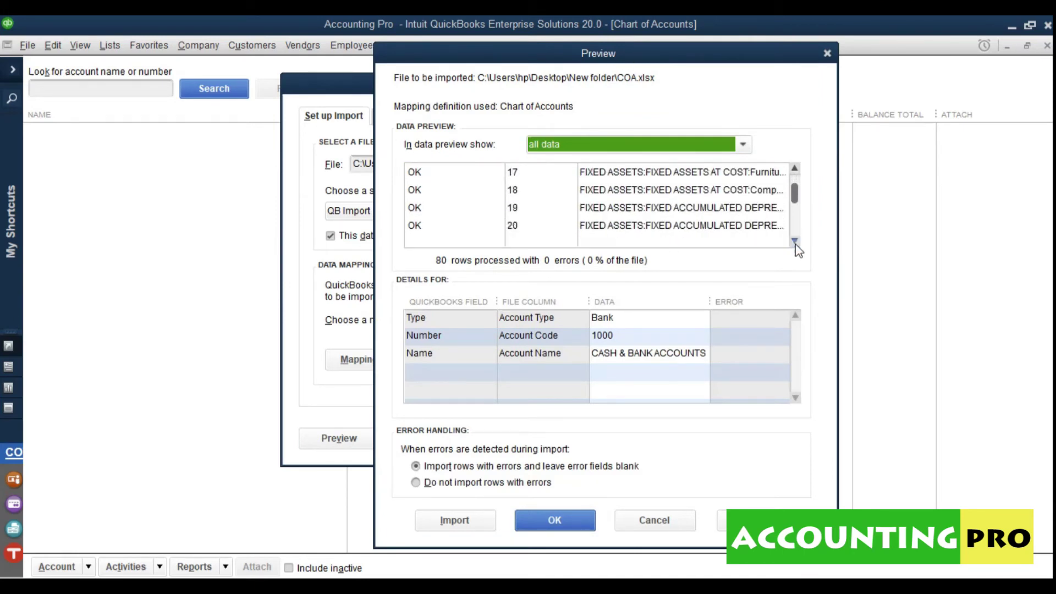
left_click(795, 241)
left_click(795, 241)
left_click(795, 241)
left_click(795, 240)
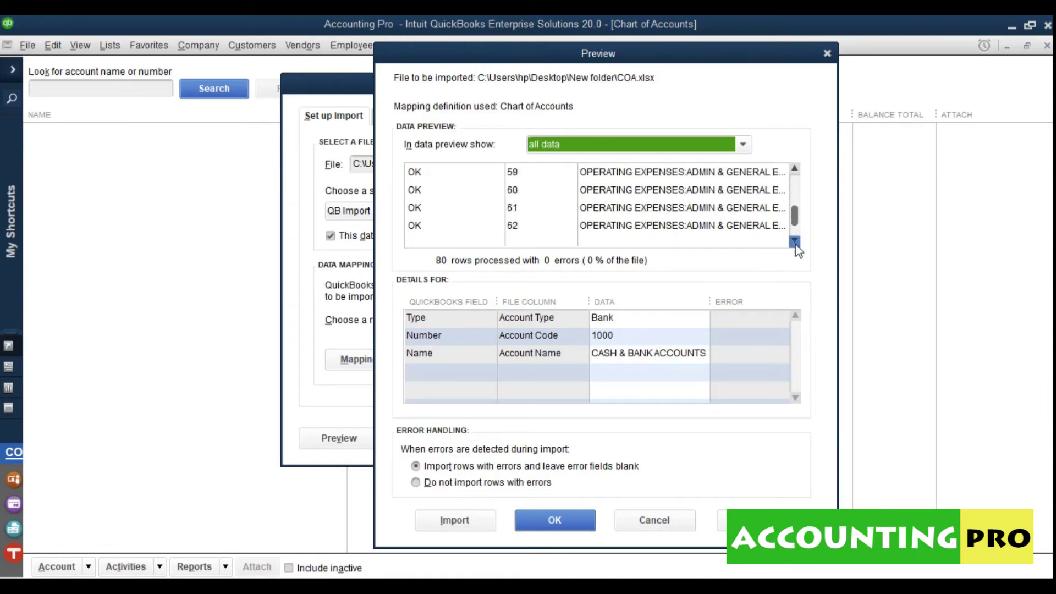
left_click(795, 241)
left_click(794, 241)
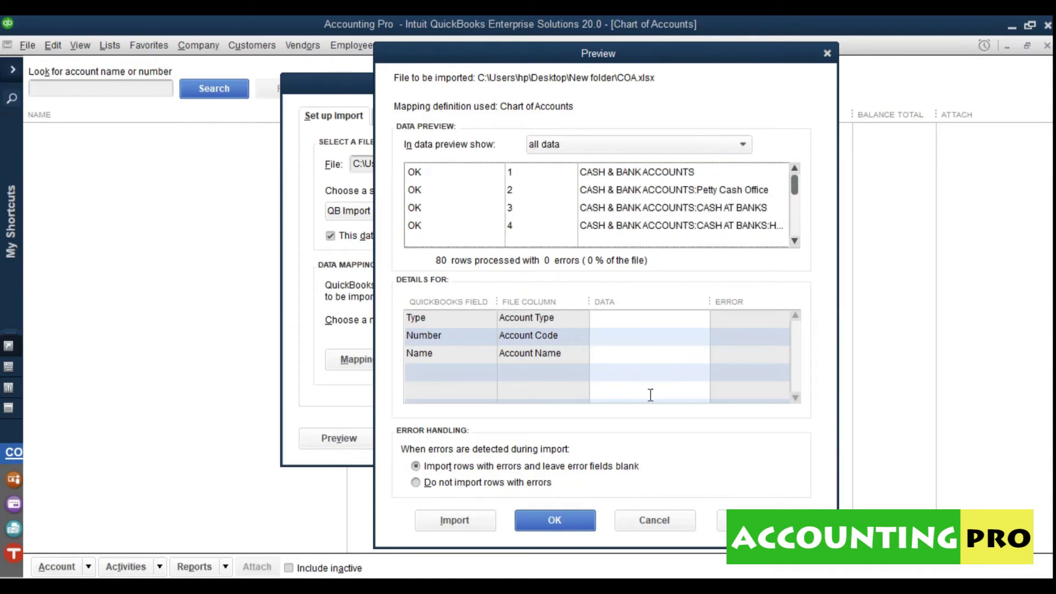
left_click(571, 527)
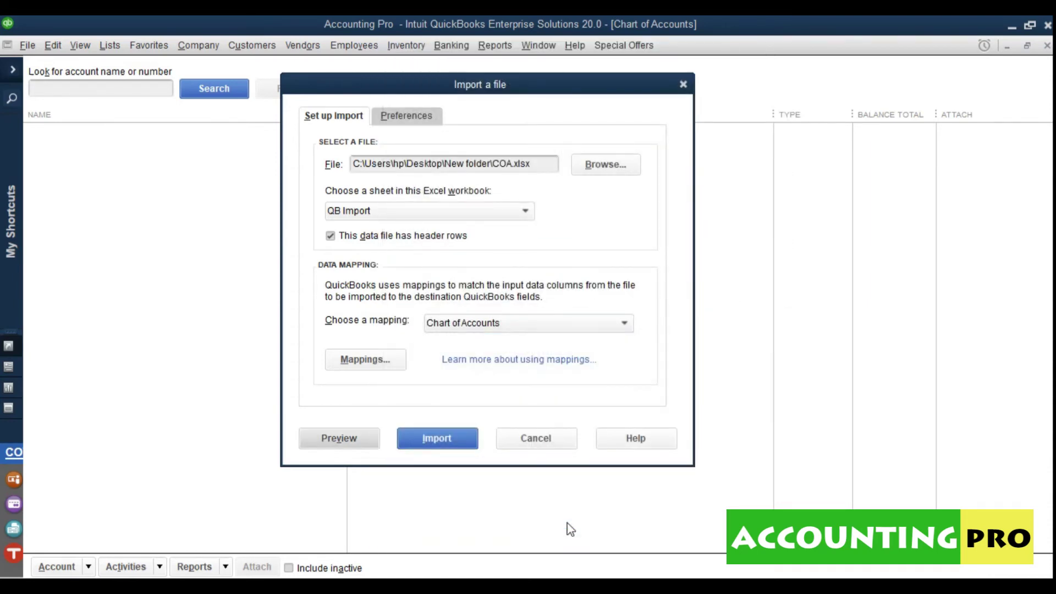
Set the import preferences' error handling to "Do not import rows with errors" and return to the import setup.
left_click(391, 118)
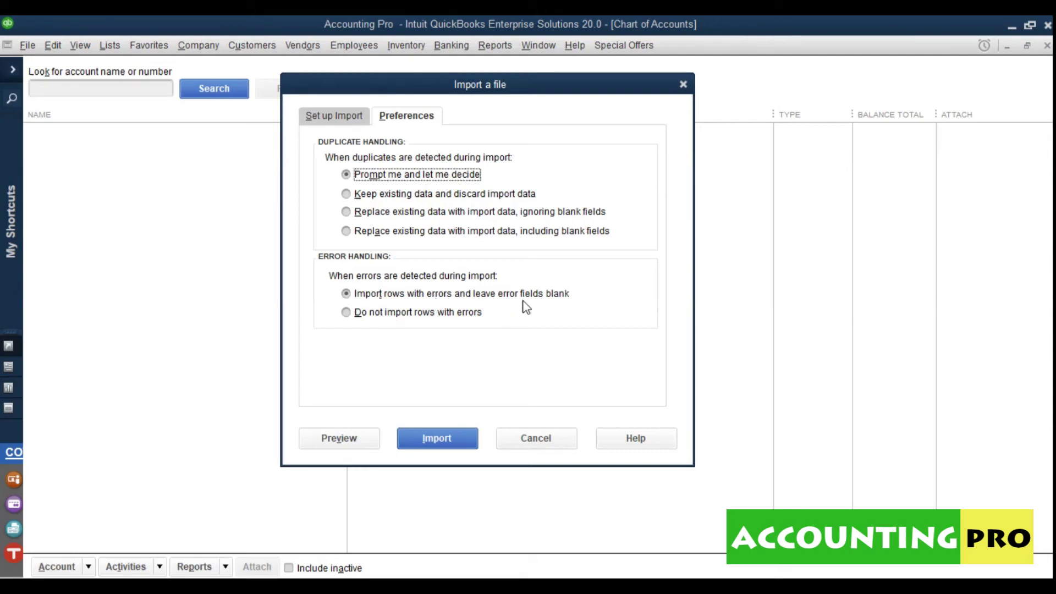
left_click(456, 318)
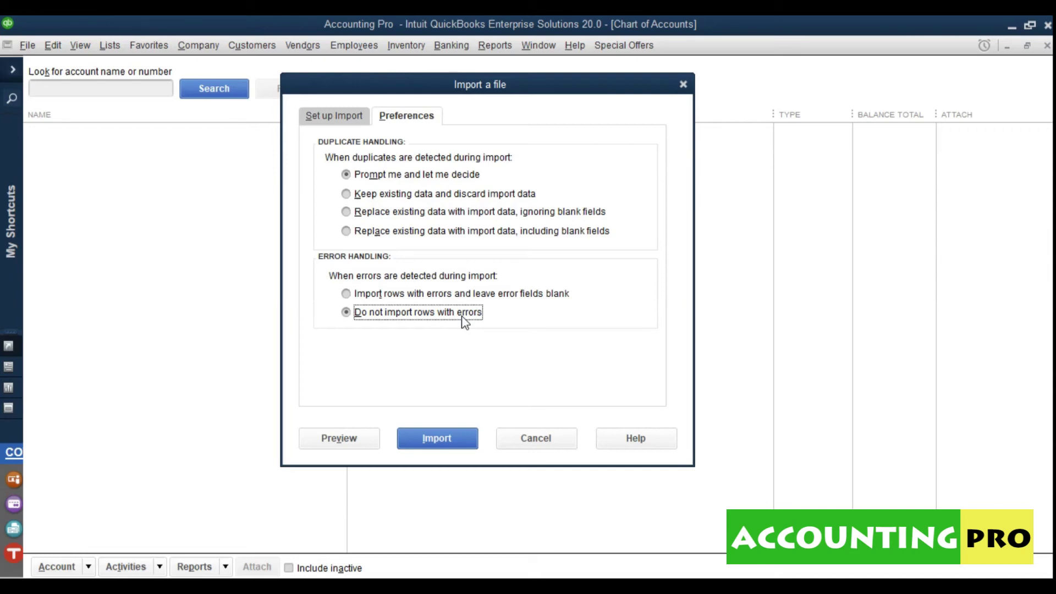
left_click(334, 115)
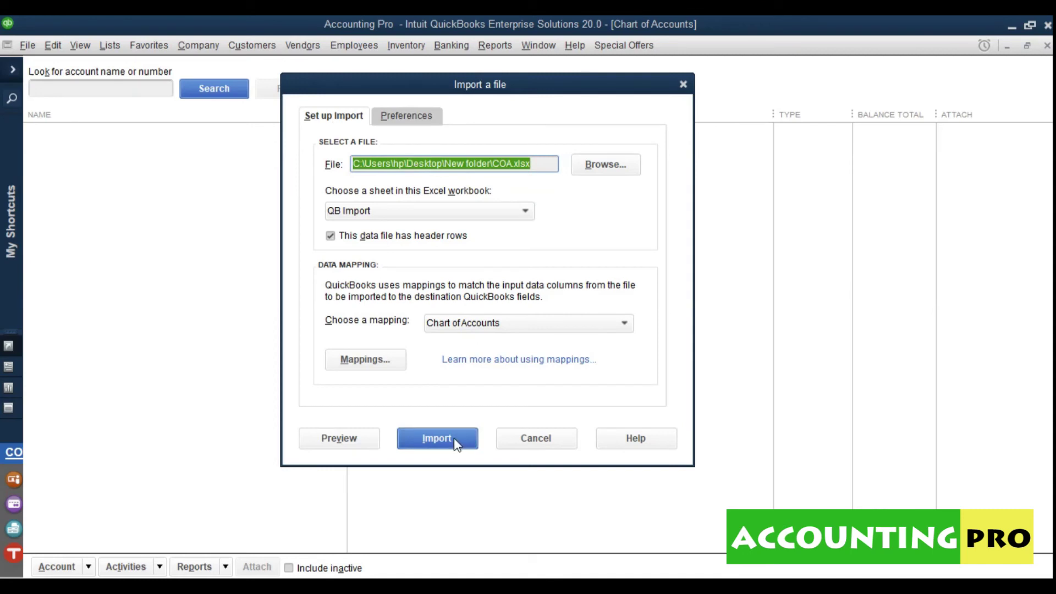
Import the QB Import sheet with the Chart of Accounts mapping, agreeing to continue without making a backup.
left_click(437, 439)
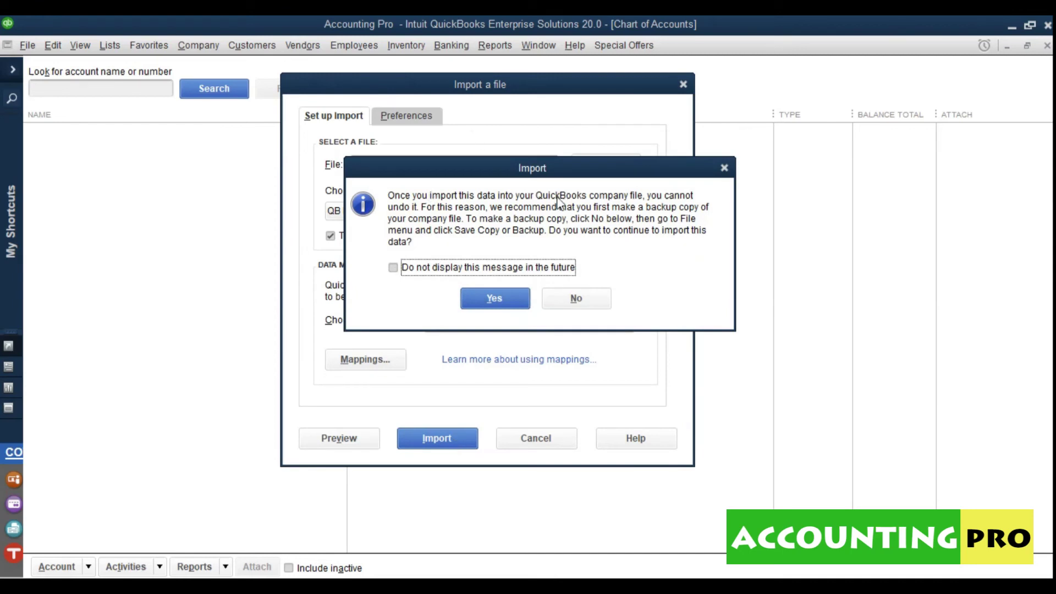
left_click_drag(582, 171, 503, 189)
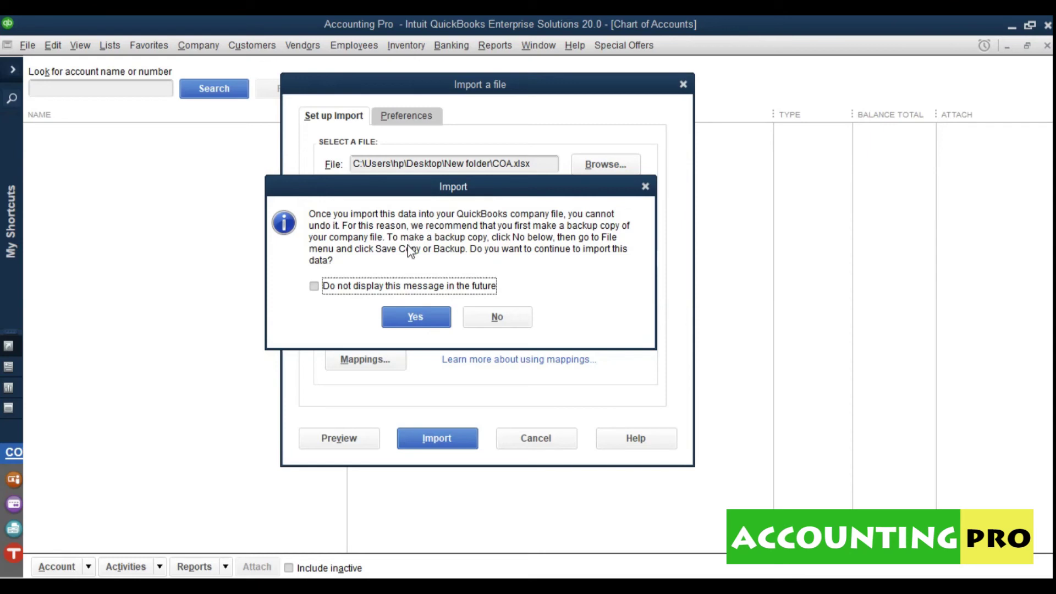
left_click(429, 321)
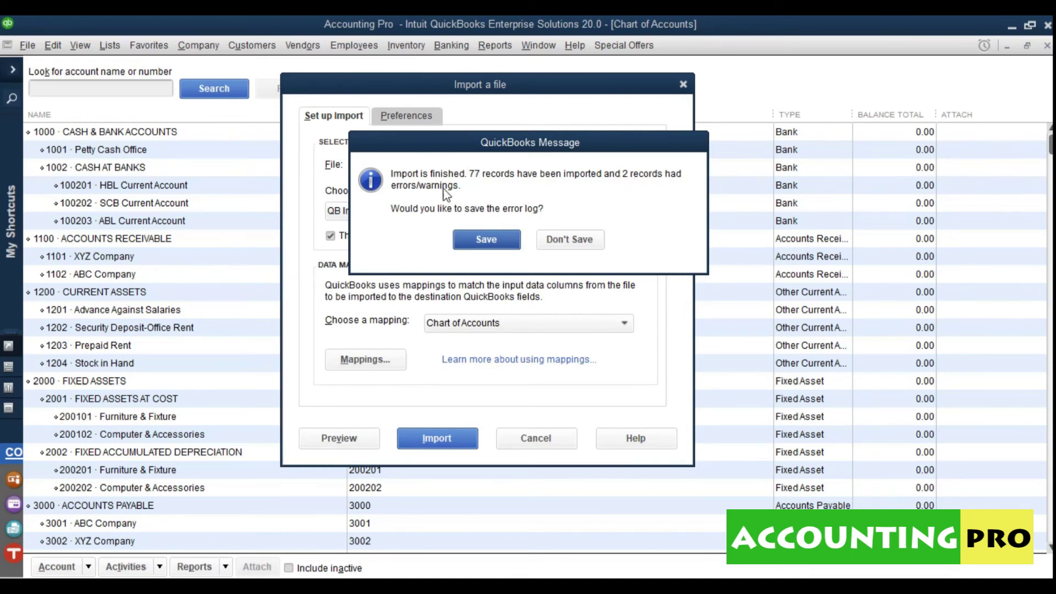
Save the import error log to the Desktop as error.csv.
left_click(483, 238)
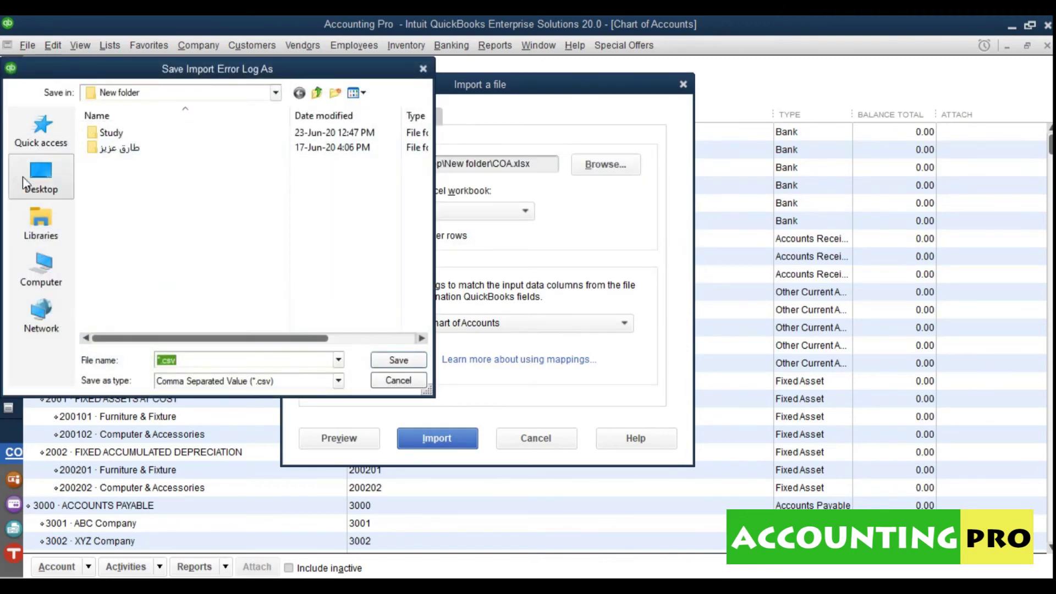
left_click(25, 185)
left_click(156, 360)
key("Delete")
type("erro")
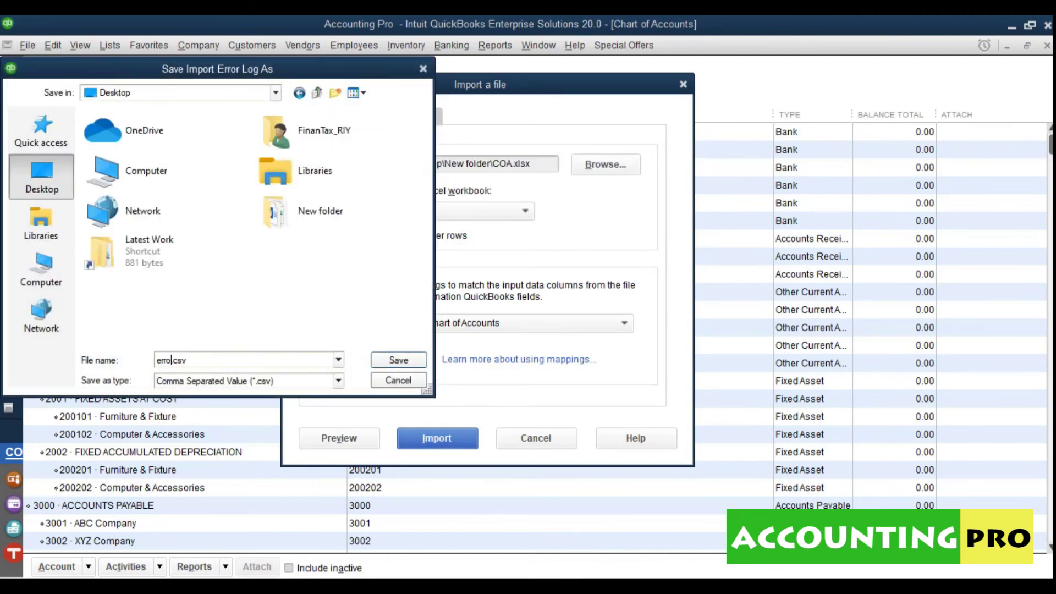
type("r")
key("Return")
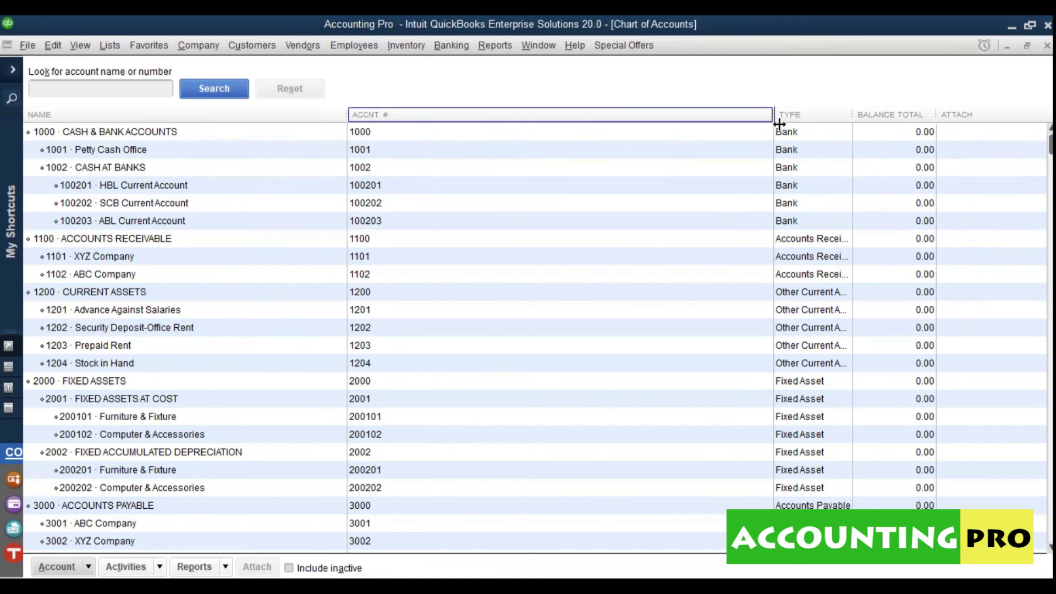
Narrow the account number column, widen the Type column, and look through the imported chart of accounts.
left_click_drag(773, 114, 449, 143)
left_click_drag(632, 113, 664, 120)
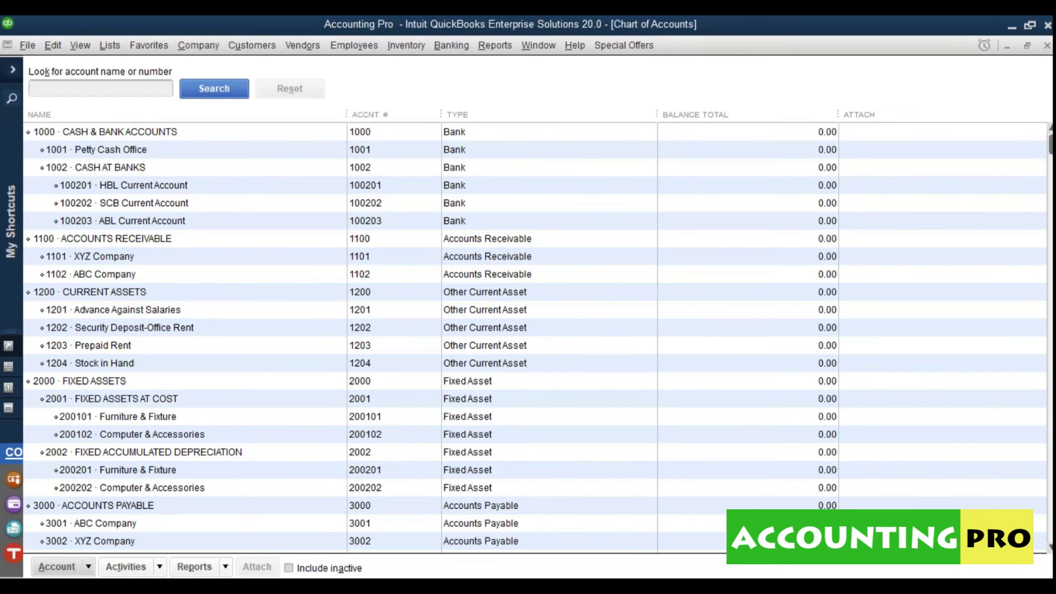
left_click_drag(1051, 145, 1051, 528)
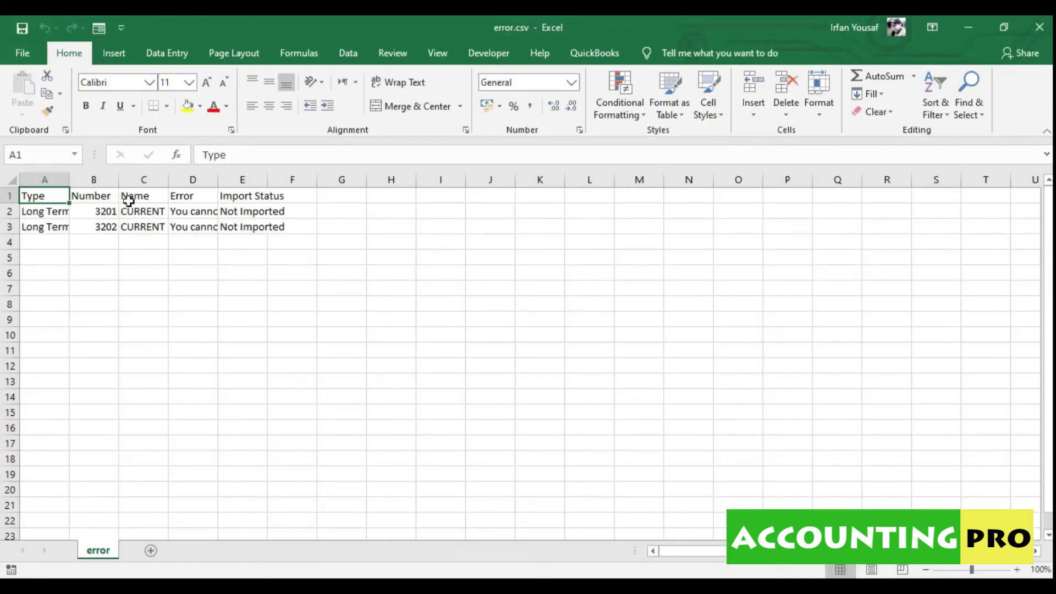
Fit the error.csv columns to their contents so the account names and error text can be read in full.
double_click(70, 182)
double_click(216, 182)
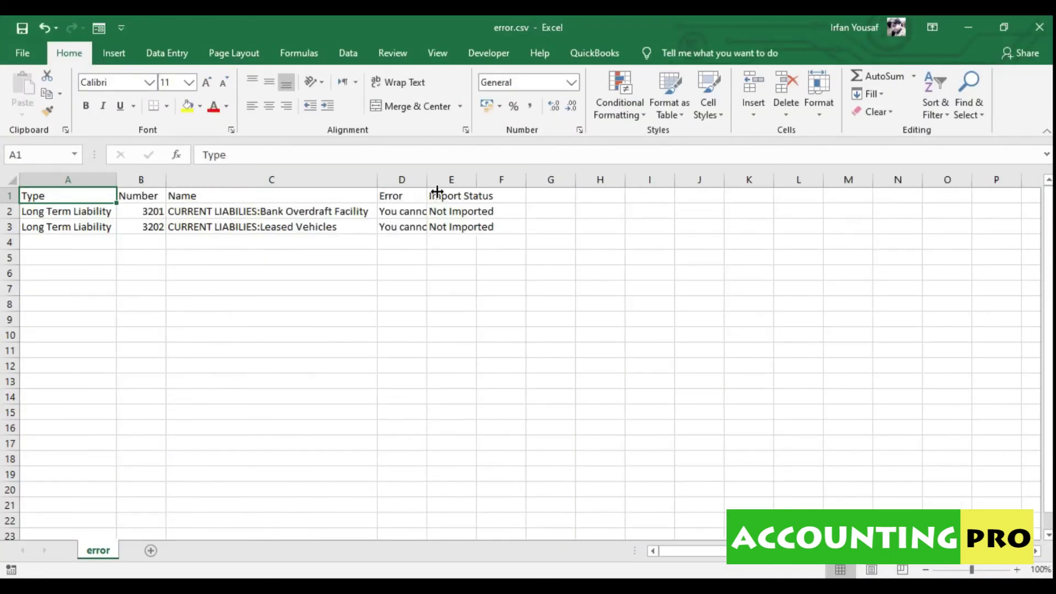
double_click(428, 181)
Examine the account type, name and error message of the two rows that were not imported.
left_click(81, 215)
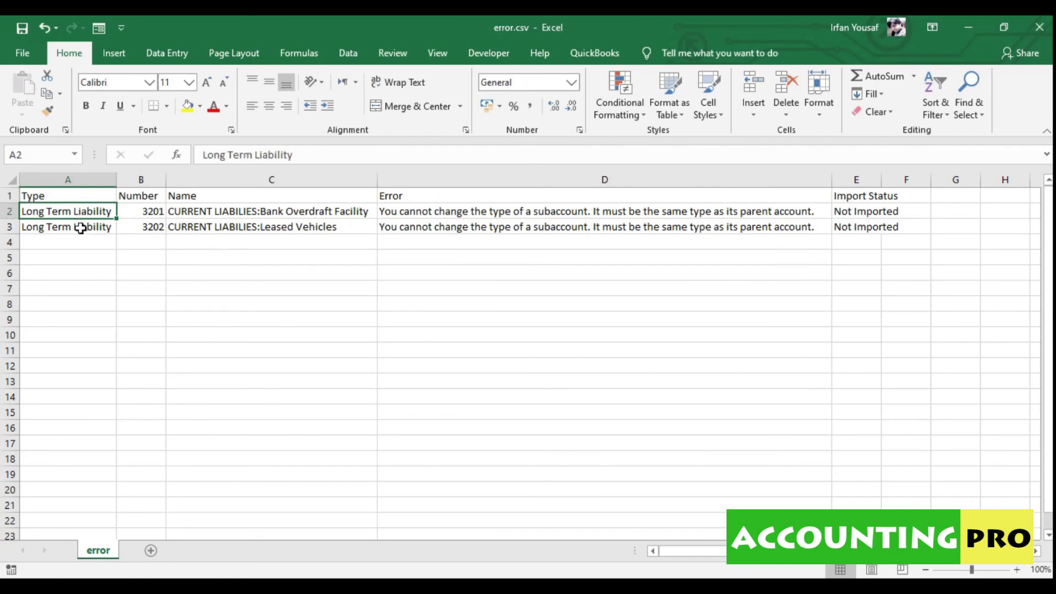
left_click_drag(81, 228, 79, 231)
left_click(207, 216)
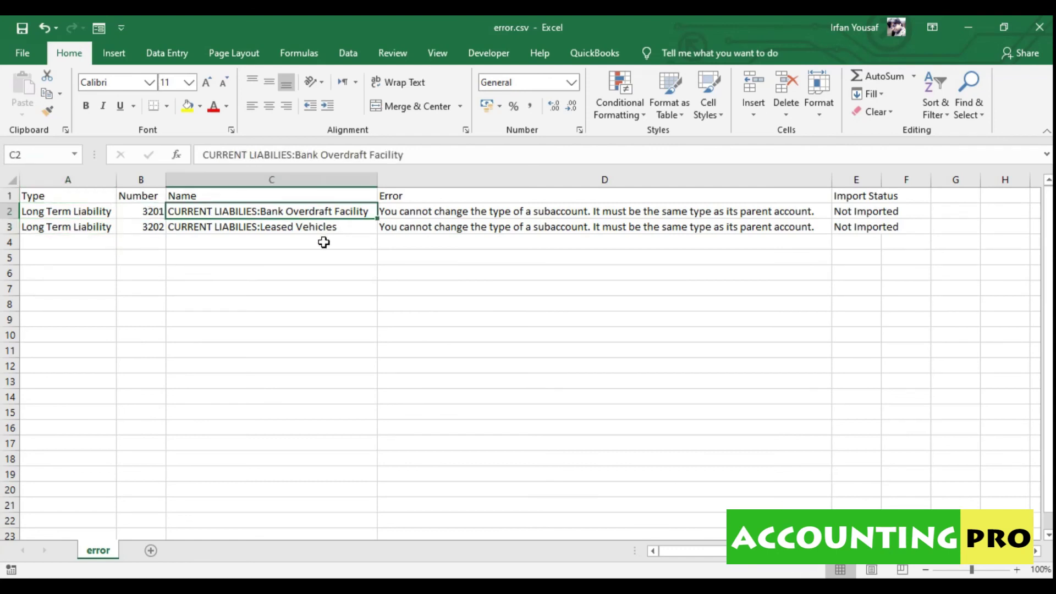
left_click(275, 232)
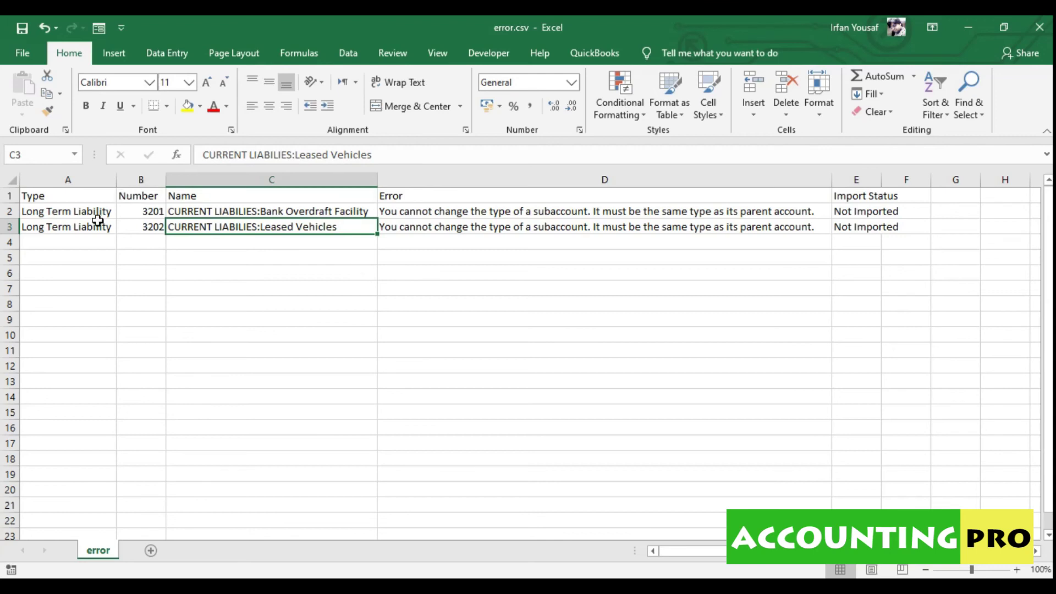
left_click_drag(99, 216, 98, 233)
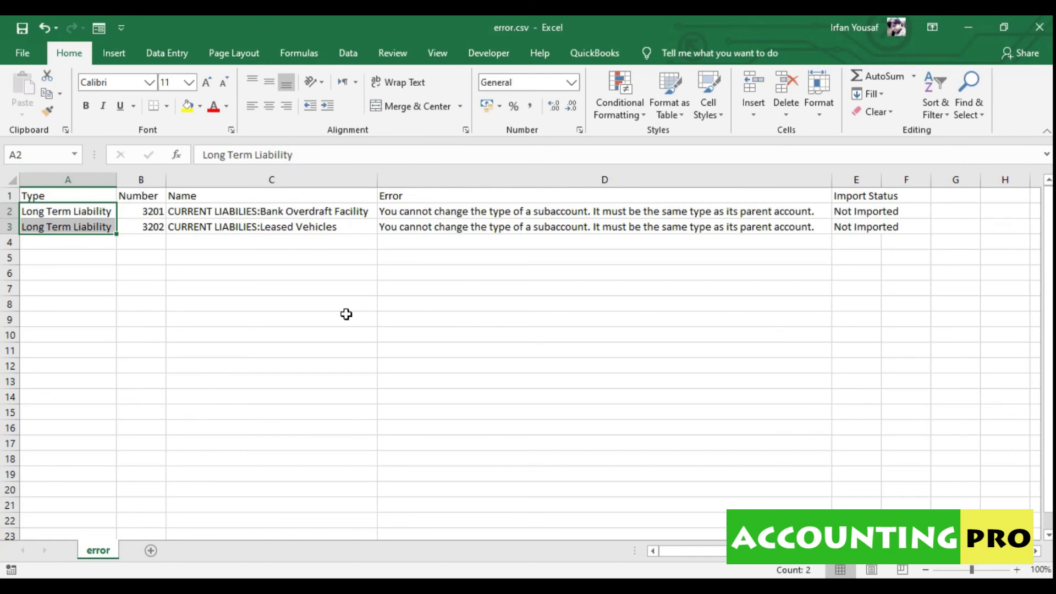
left_click_drag(259, 211, 251, 228)
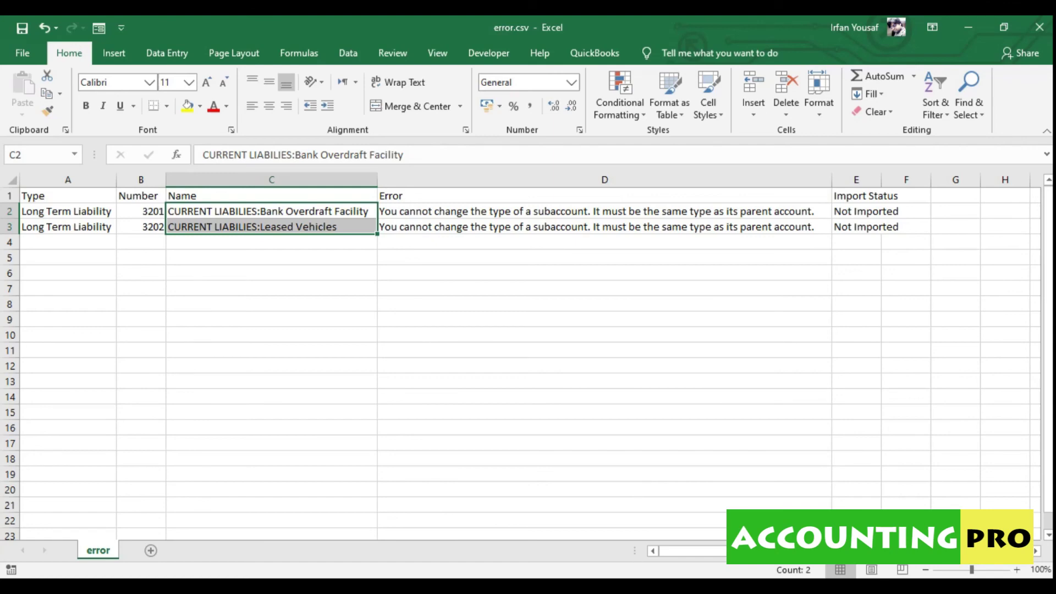
Switch to the COA.xlsx workbook and highlight the rows of accounts 3200 to 3202 (J29:L31) on QB Import in yellow.
left_click(1051, 588)
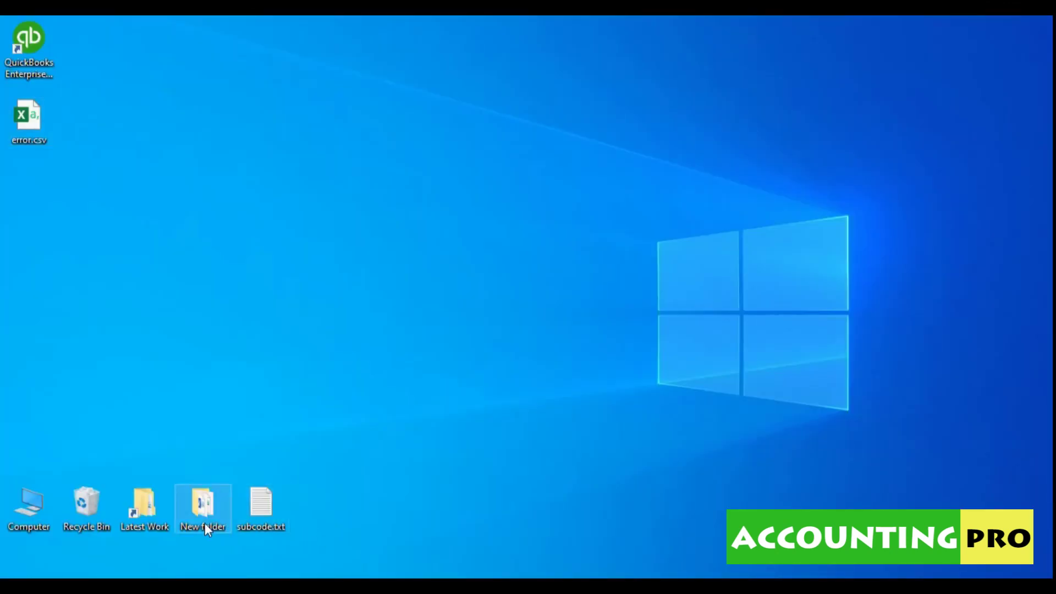
key("alt+Tab")
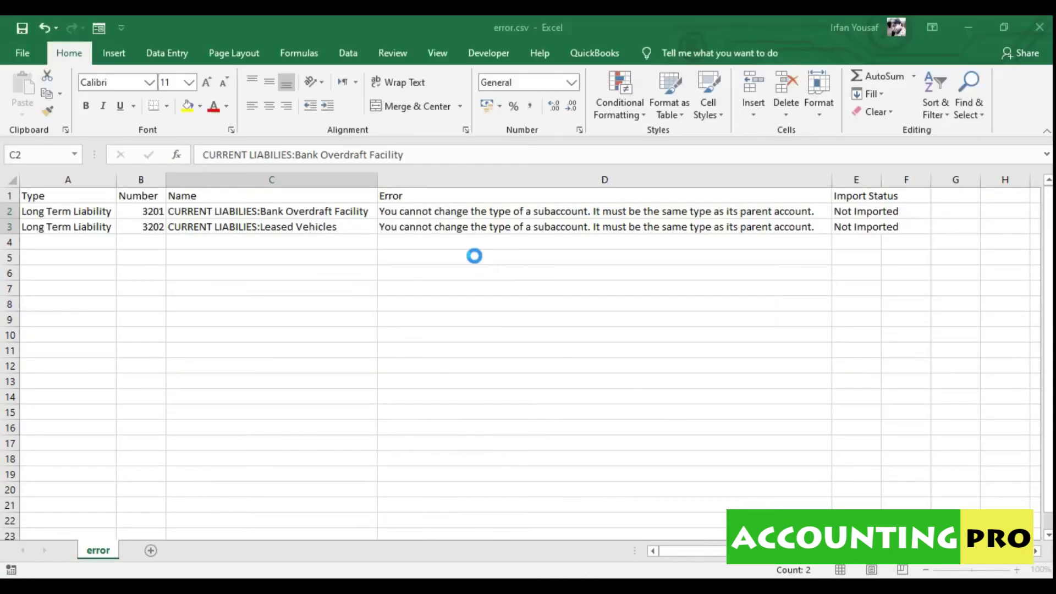
key("alt+Tab")
key("Right")
key("Right")
key("Right")
key("Right")
key("Left")
key("Left")
key("Down")
key("Down")
key("Down")
key("Down")
key("Down")
key("Down")
key("Down")
key("Down")
key("Down")
key("Down")
key("Down")
key("Down")
key("Down")
key("Down")
key("Down")
key("Down")
key("Down")
key("Down")
key("Down")
key("Down")
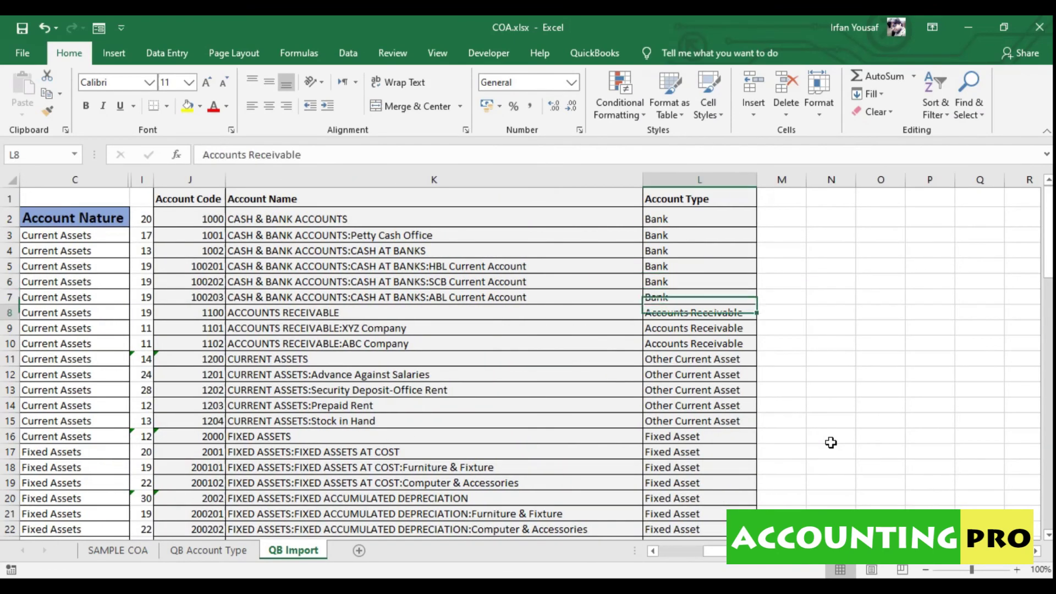
key("Up")
key("Up")
key("Up")
key("Up")
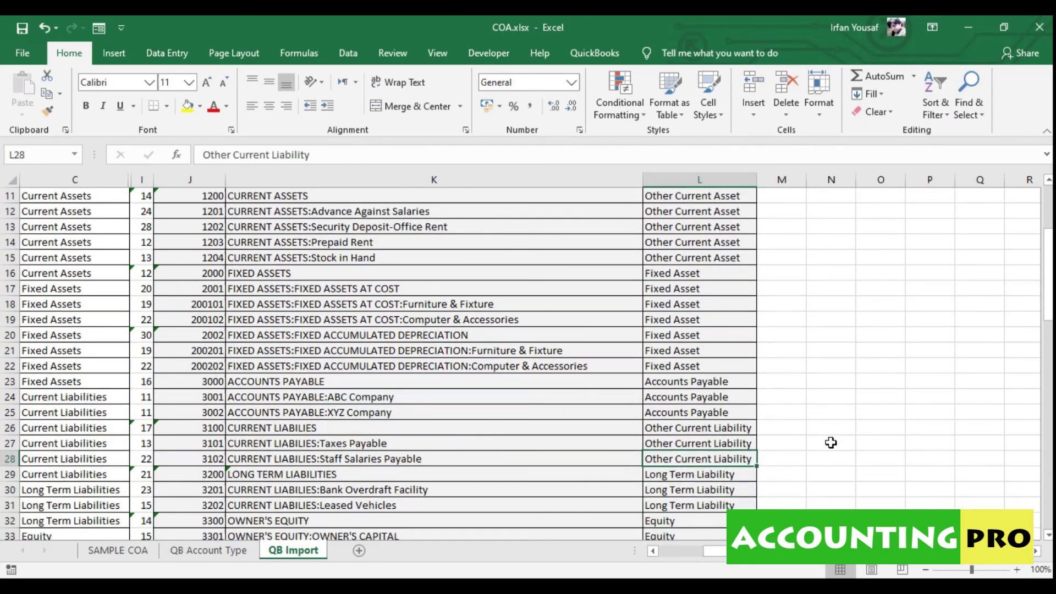
key("Left")
key("Left")
key("Down")
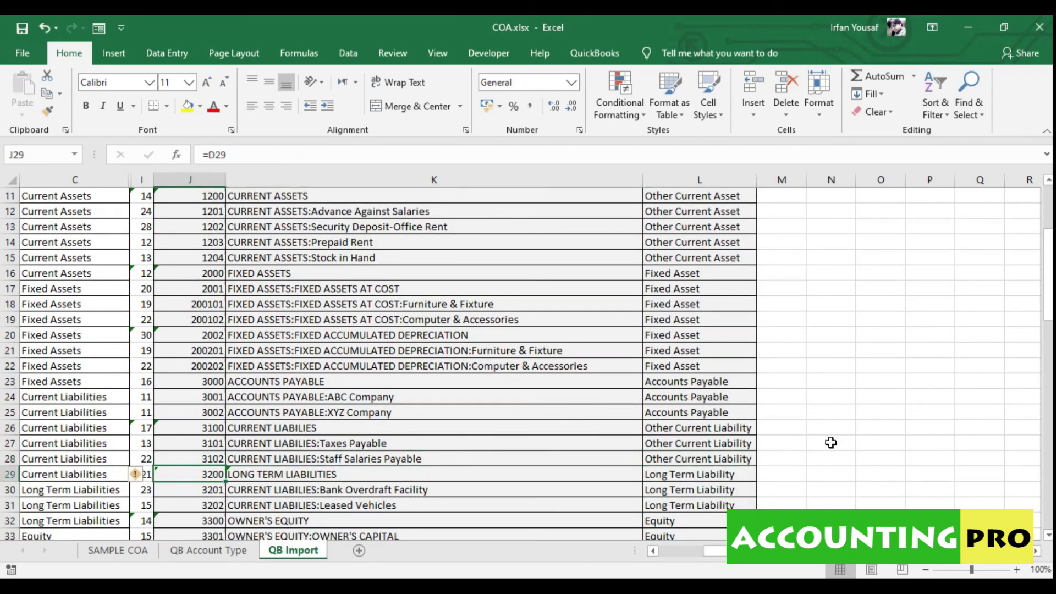
key("shift+Right")
key("shift+Right")
key("shift+Down")
key("shift+Down")
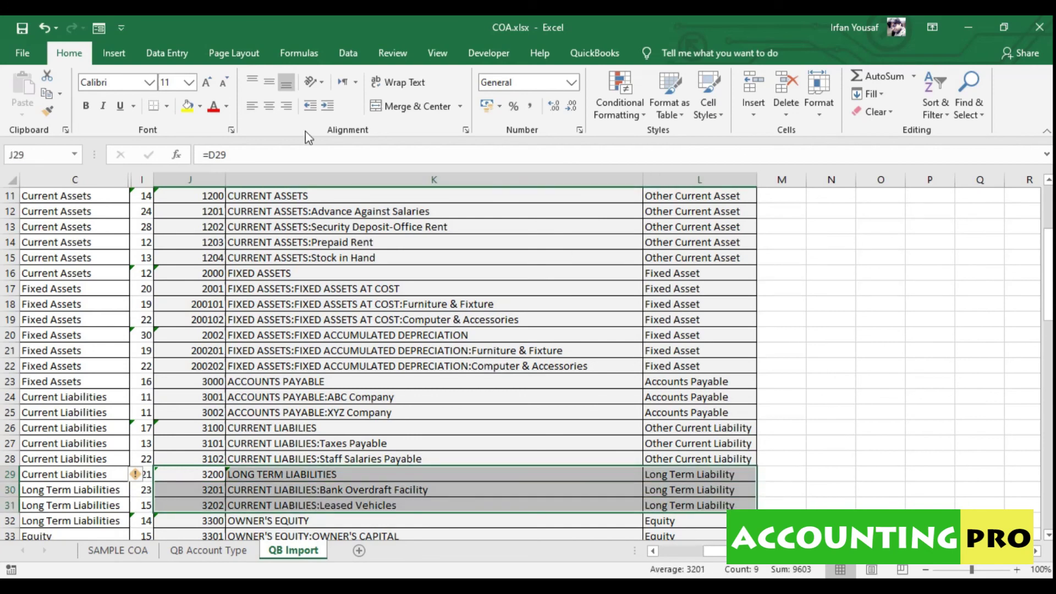
left_click(187, 106)
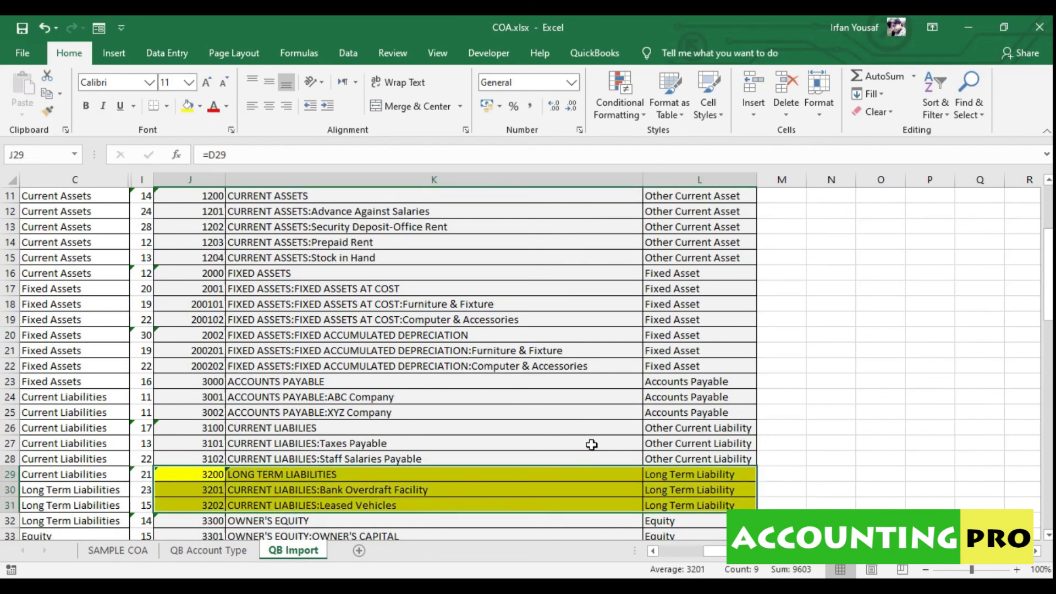
Correct the K30 and K31 formulas to use LONG TERM LIABILITIES in K29 as the parent, and check the highlighted rows.
left_click(591, 444)
key("Down")
key("Down")
key("Down")
key("Down")
key("Down")
key("Down")
key("Up")
key("Up")
key("Up")
key("Up")
key("Up")
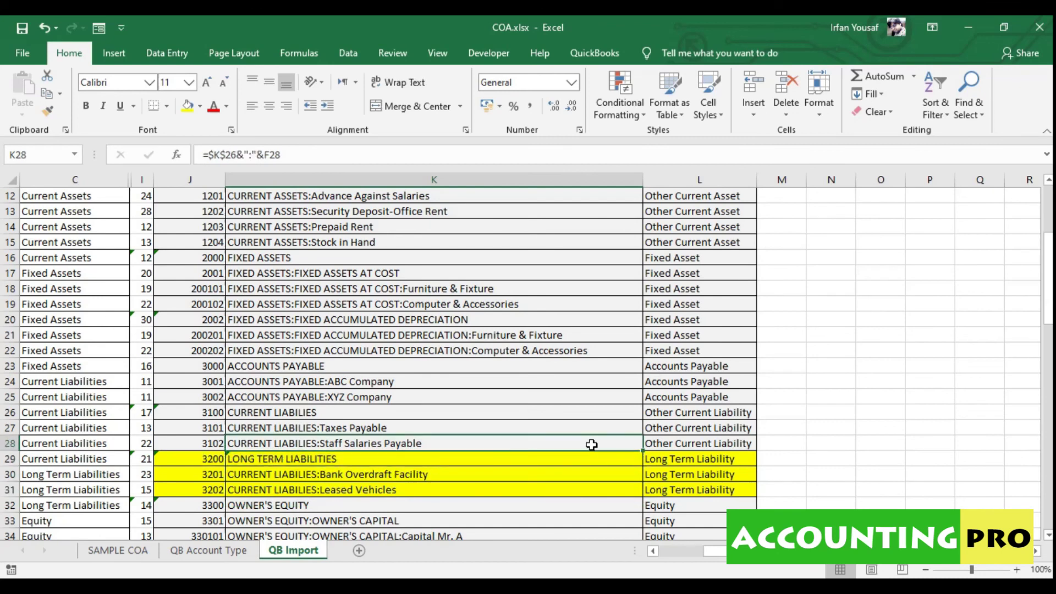
key("Down")
key("Down")
key("F2")
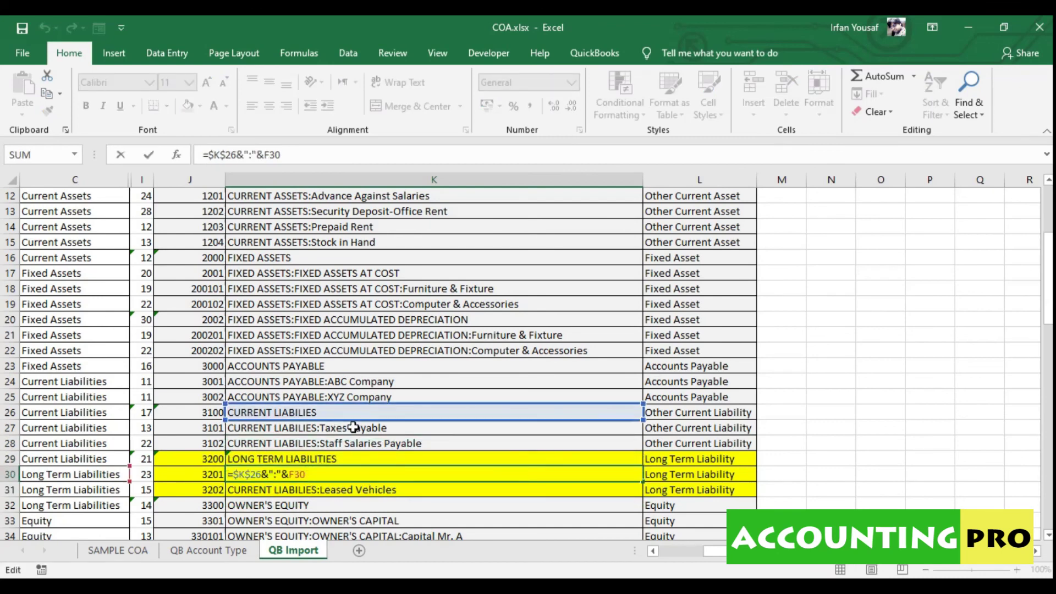
left_click_drag(353, 421, 343, 459)
key("Return")
key("F2")
key("Return")
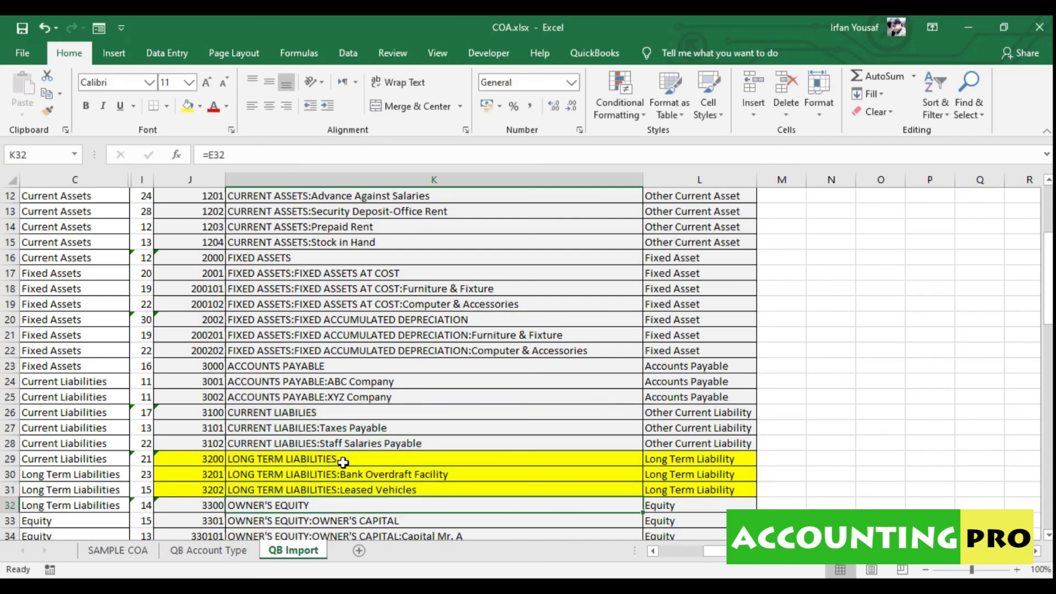
left_click_drag(208, 462, 688, 490)
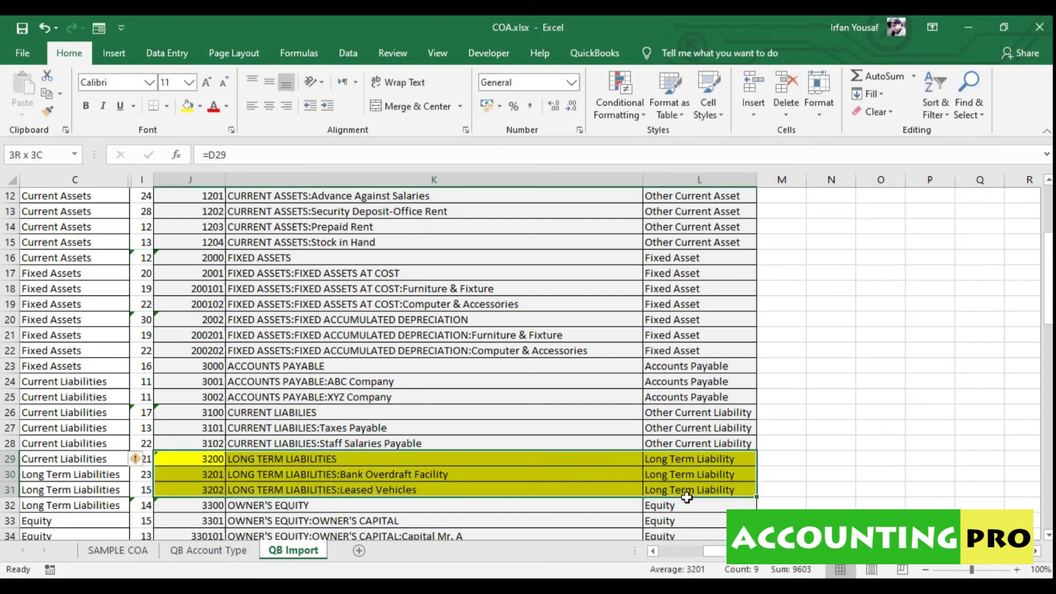
left_click(344, 461)
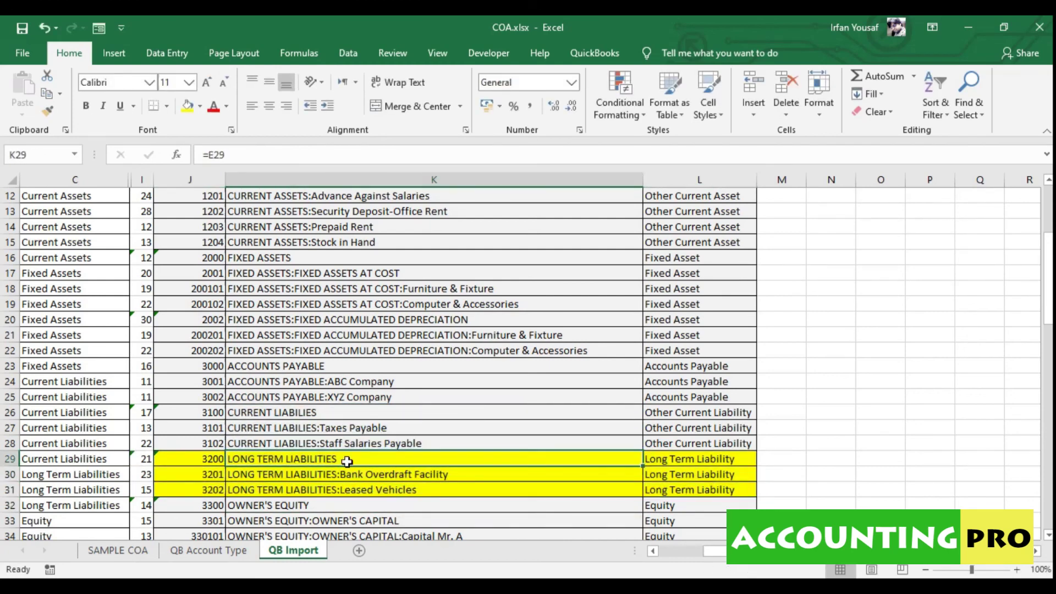
left_click(309, 476)
Switch to QuickBooks and start a new account of type Long Term Liability with the number 3200.
key("alt+Tab")
left_click(57, 567)
left_click(51, 339)
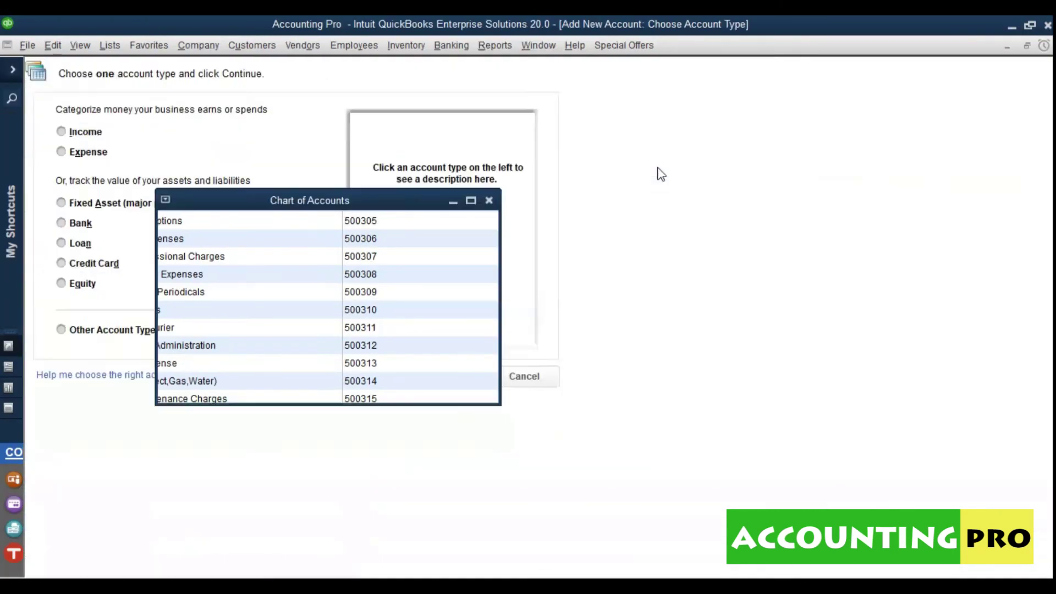
left_click(231, 332)
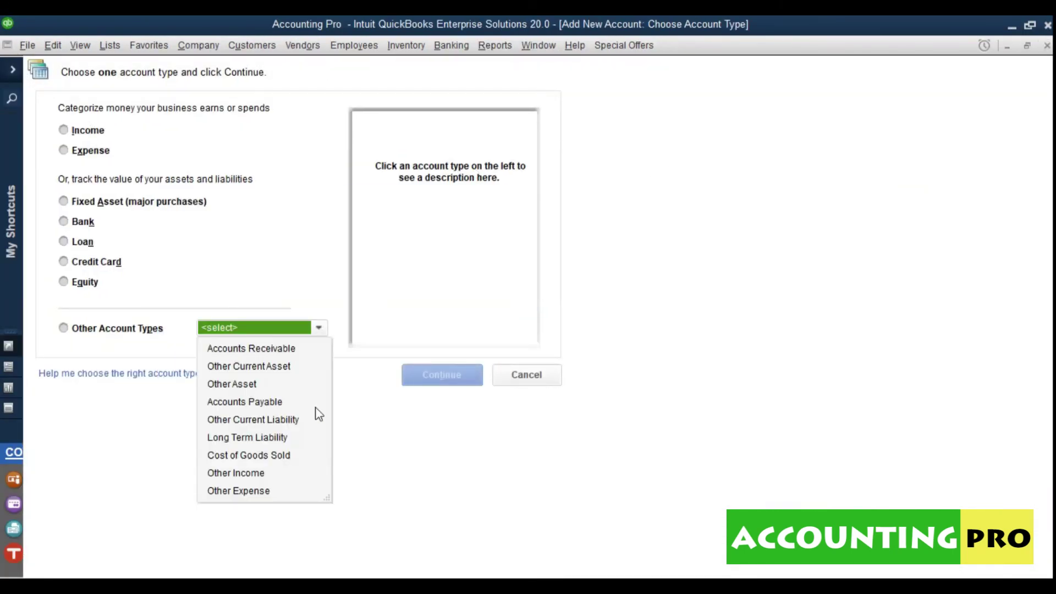
left_click(267, 439)
left_click(446, 379)
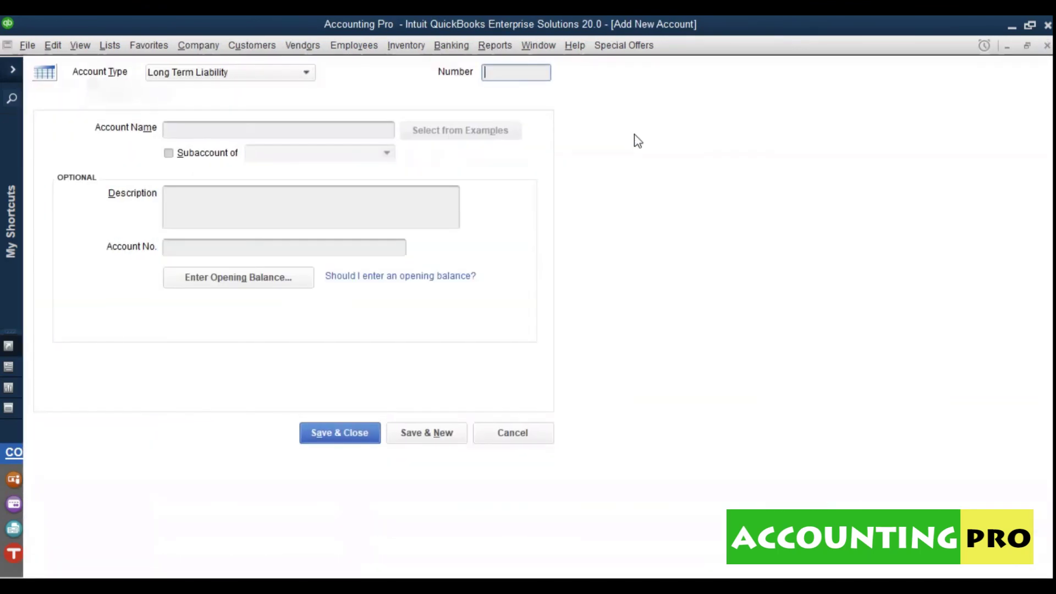
type("3200")
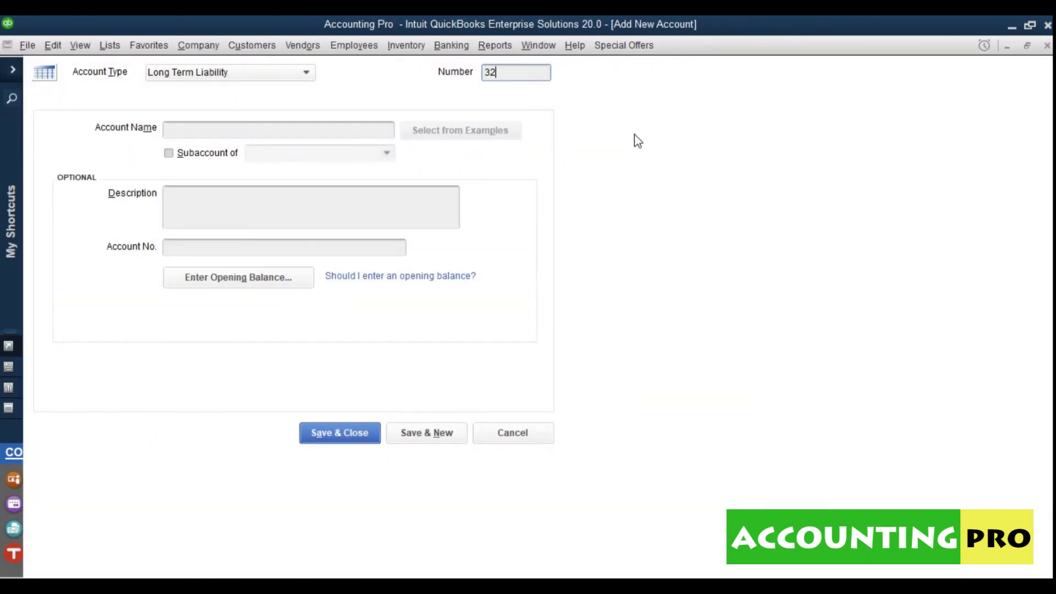
key("Return")
Copy LONG TERM LIABILITIES from cell B30 of the QB Import sheet and paste it as the new account's name.
left_click(518, 212)
left_click(648, 586)
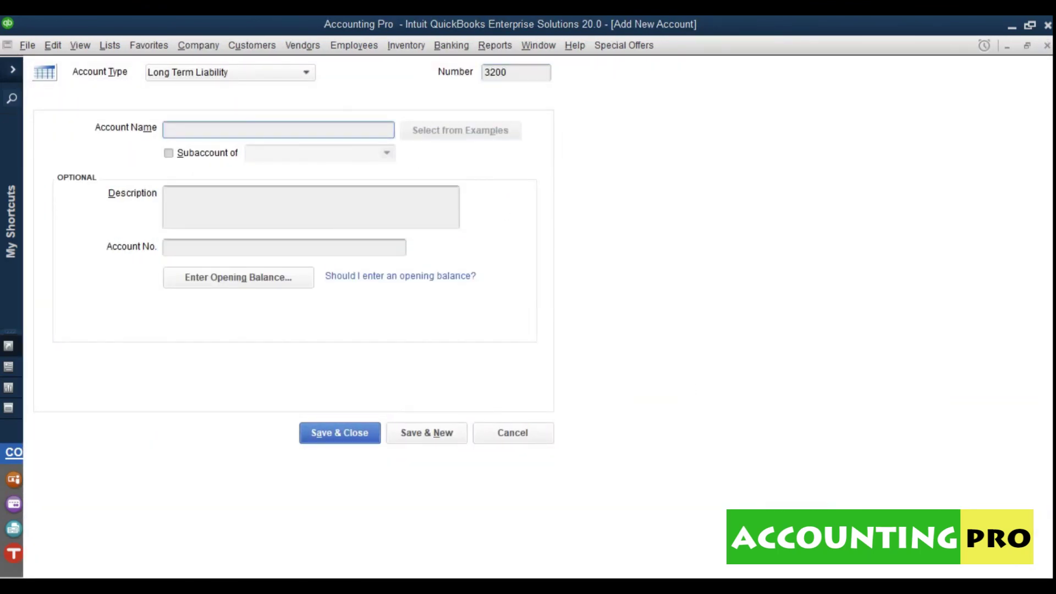
key("Home")
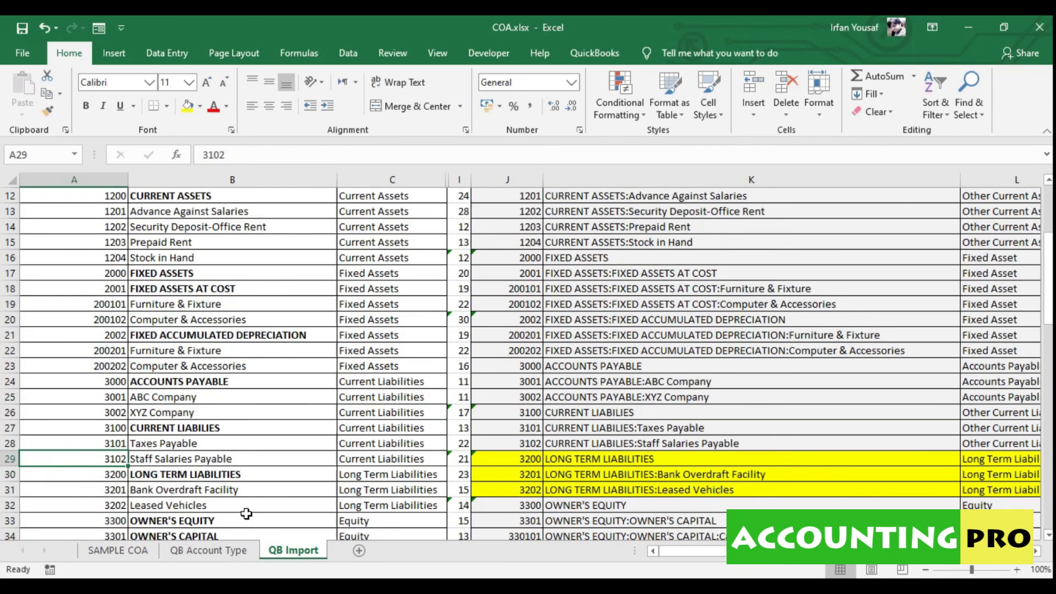
left_click(217, 473)
key("ctrl+c")
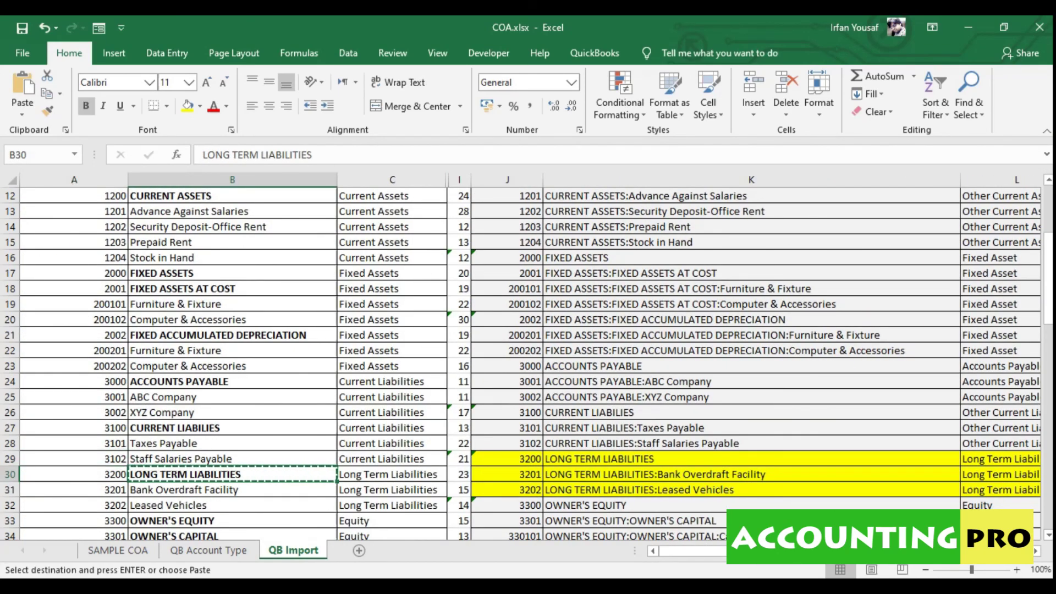
key("alt+Tab")
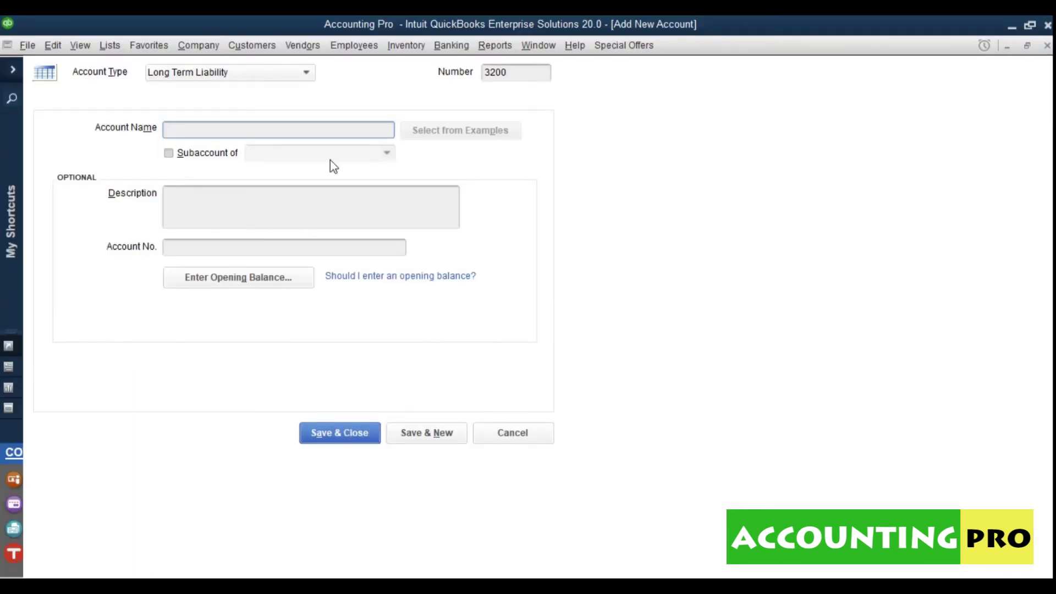
key("ctrl+v")
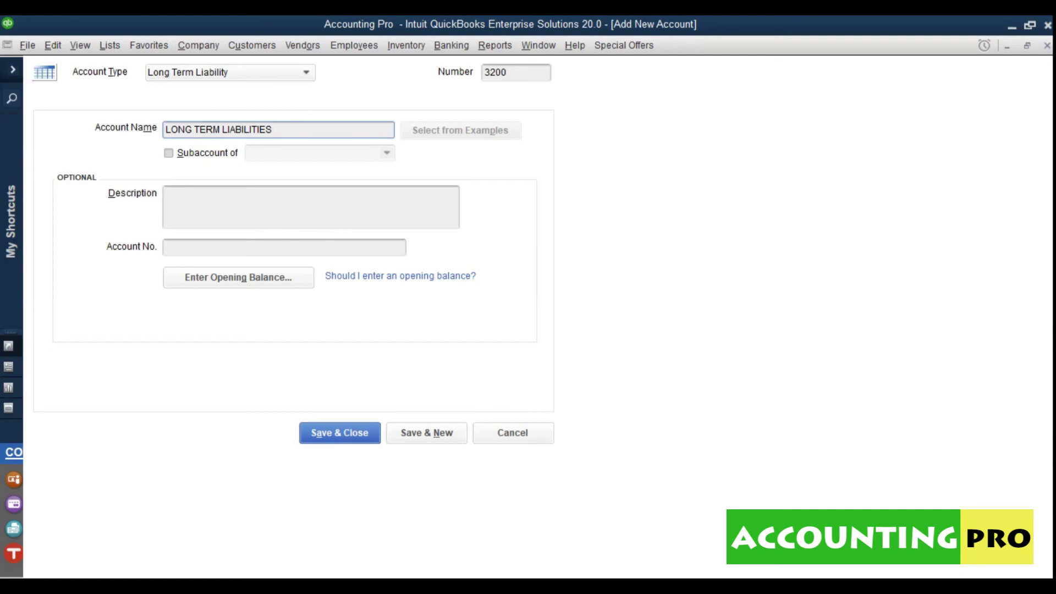
Try to save the new 3200 LONG TERM LIABILITIES account, and return to the chart of accounts without adding it.
key("alt+Tab")
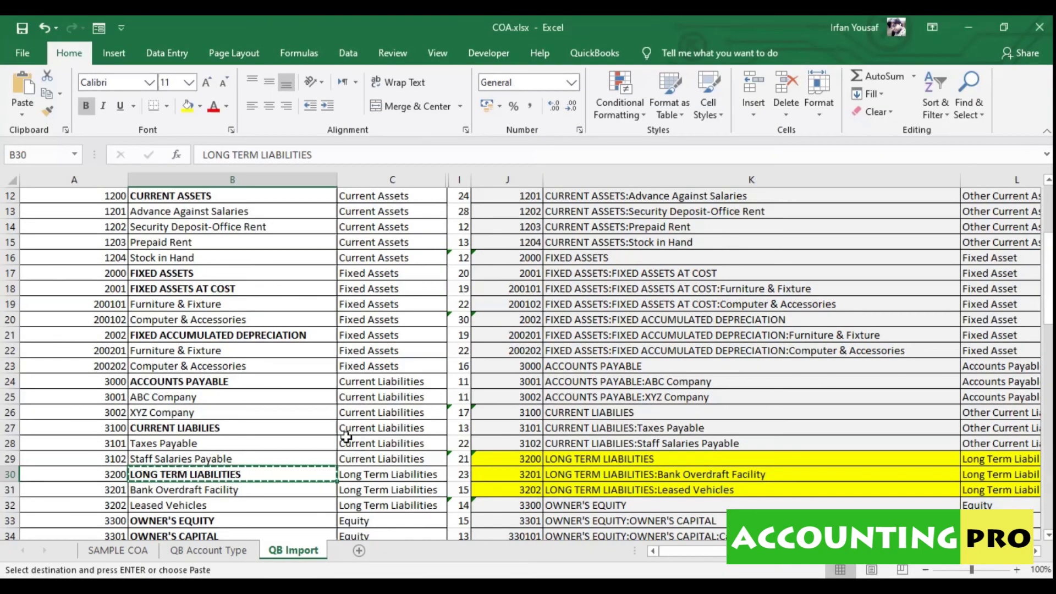
key("alt+Tab")
left_click(424, 443)
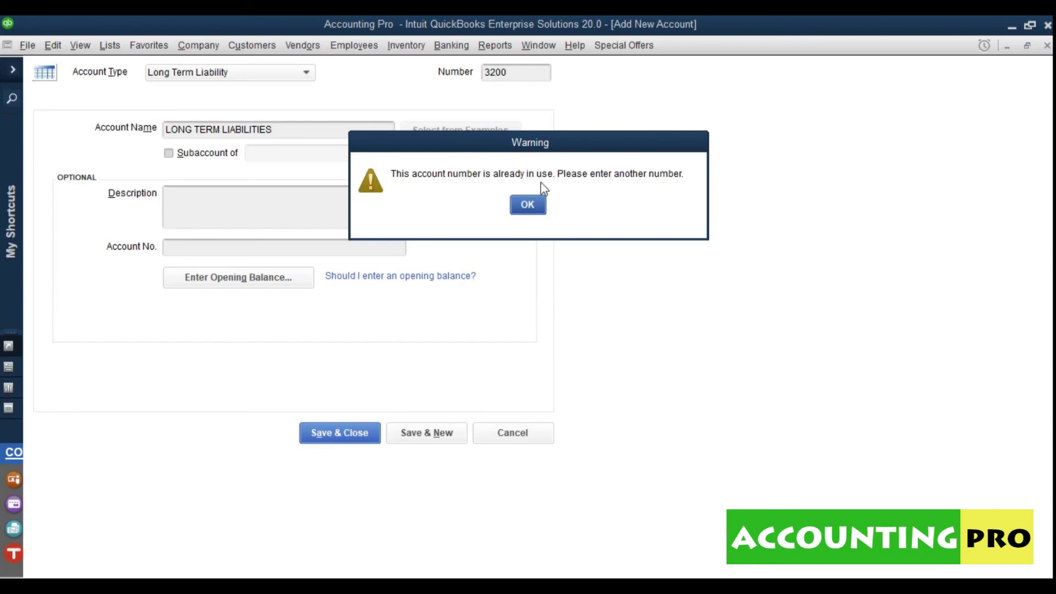
left_click(527, 205)
key("Escape")
key("Down")
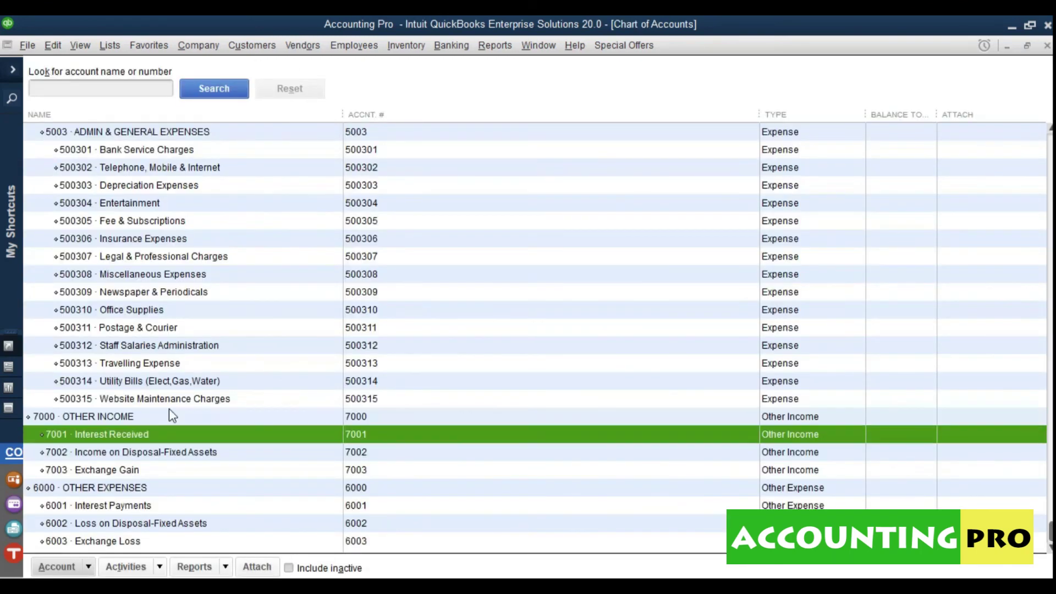
Look through the chart of accounts for the existing 3200 LONG TERM LIABILITIES account and select it.
key("Up")
key("Up")
key("Up")
key("Up")
key("Up")
key("Up")
key("Up")
key("Up")
key("Up")
key("Up")
key("Up")
key("Up")
key("Up")
key("Up")
key("Up")
key("Up")
key("Up")
key("Up")
key("Up")
key("Up")
key("Up")
key("Up")
key("Up")
key("Up")
key("Up")
key("Up")
key("Up")
key("Up")
key("Up")
key("Up")
key("Up")
key("Up")
key("Up")
key("Up")
key("Up")
key("Up")
key("Up")
key("Up")
key("Up")
key("Up")
key("Up")
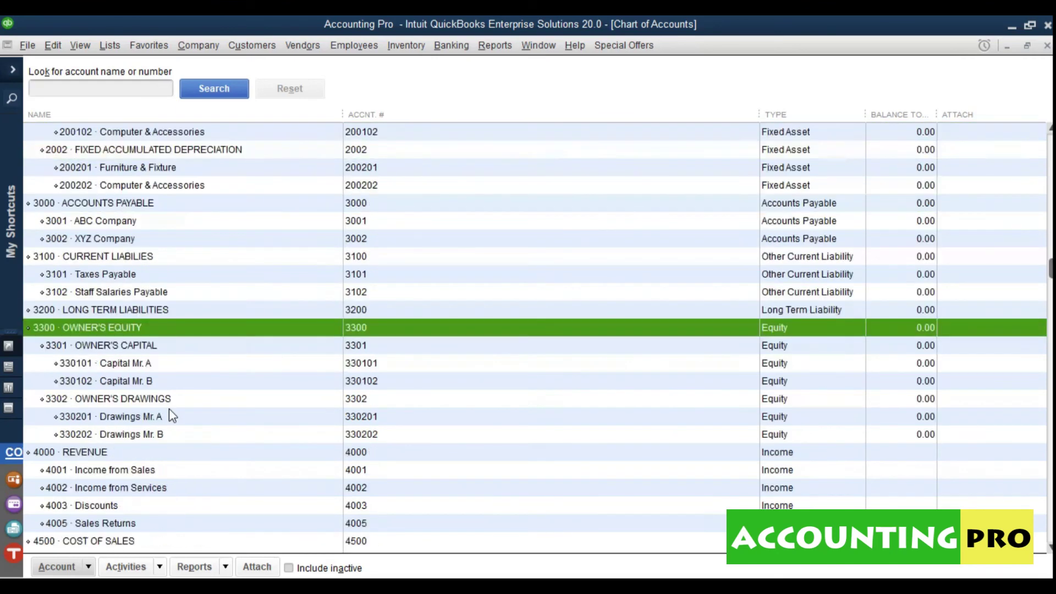
key("Down")
key("Down")
key("Down")
key("Down")
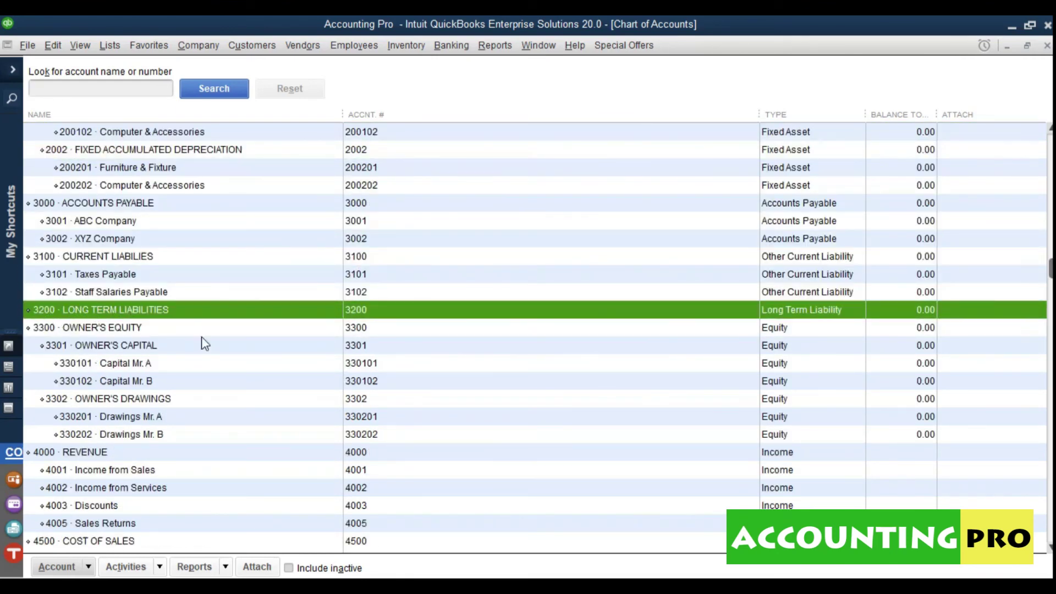
Start a new account of type Long Term Liability, using the number 3201 copied from cell A31 of the QB Import sheet.
left_click(57, 567)
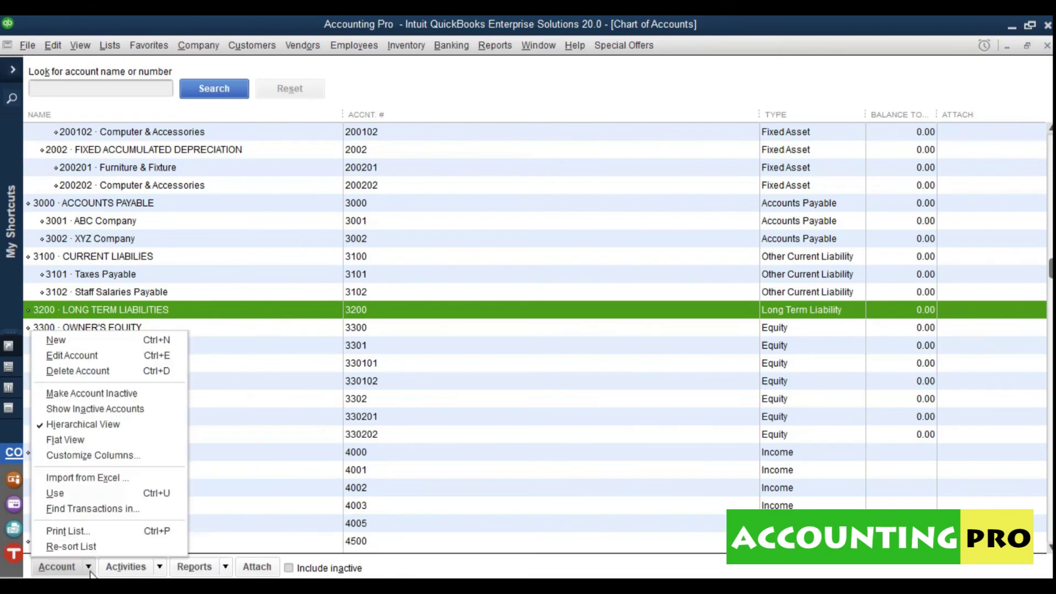
left_click(57, 339)
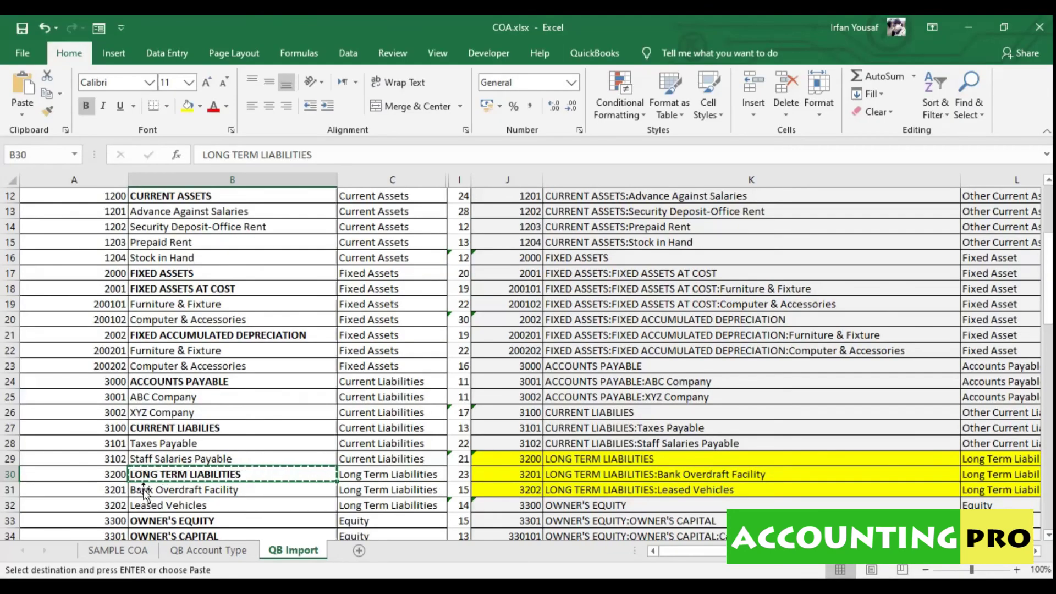
key("Down")
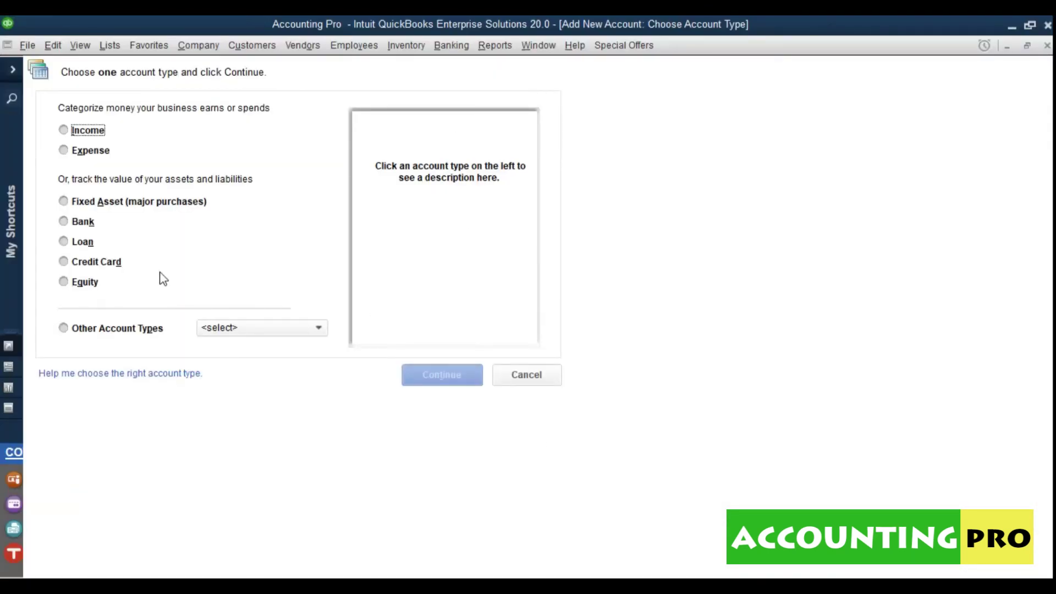
left_click(134, 329)
left_click(264, 437)
left_click(460, 383)
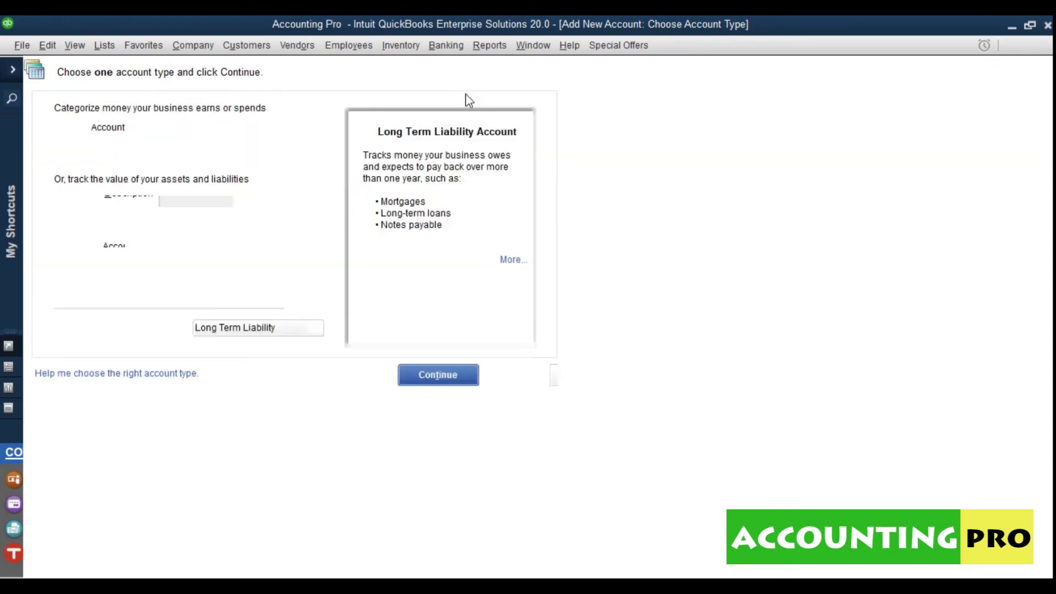
key("ctrl+v")
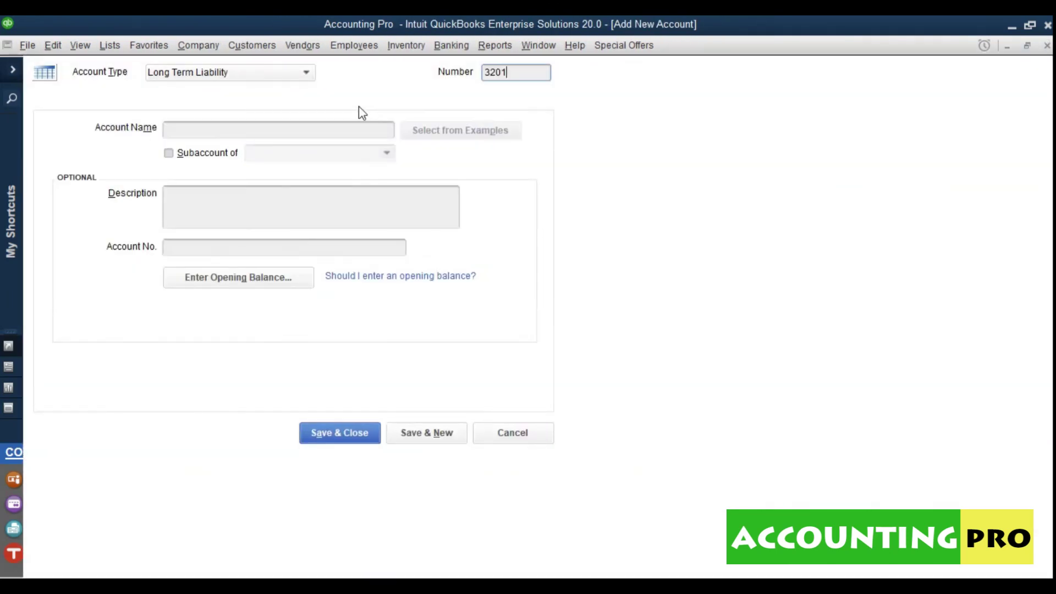
Copy Bank Overdraft Facility from cell B31 in Excel and paste it as the name of the new 3201 account.
key("Tab")
key("alt+Tab")
left_click(217, 493)
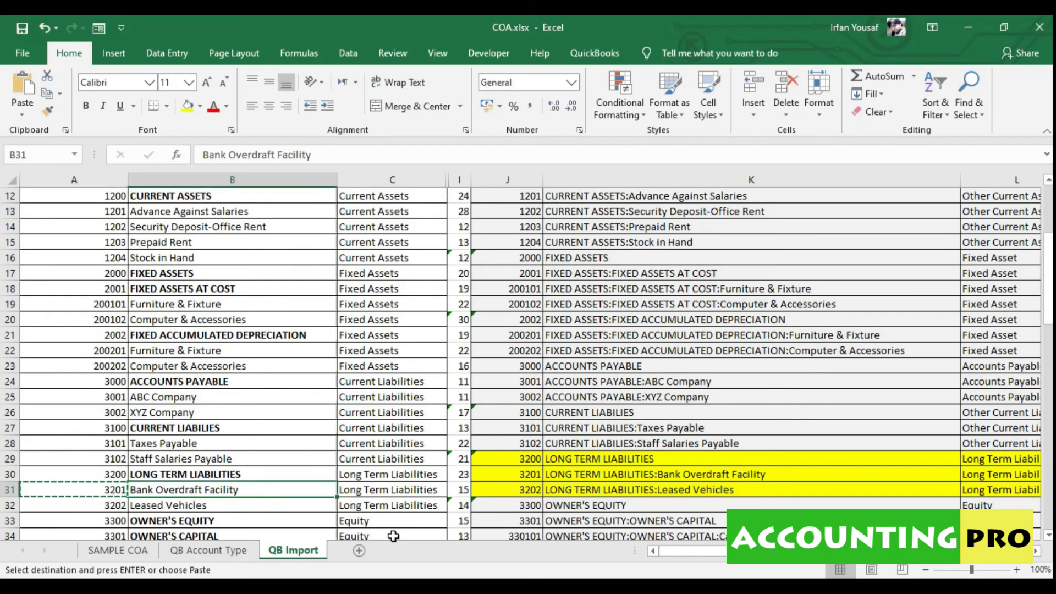
key("ctrl+c")
mouse_move(592, 591)
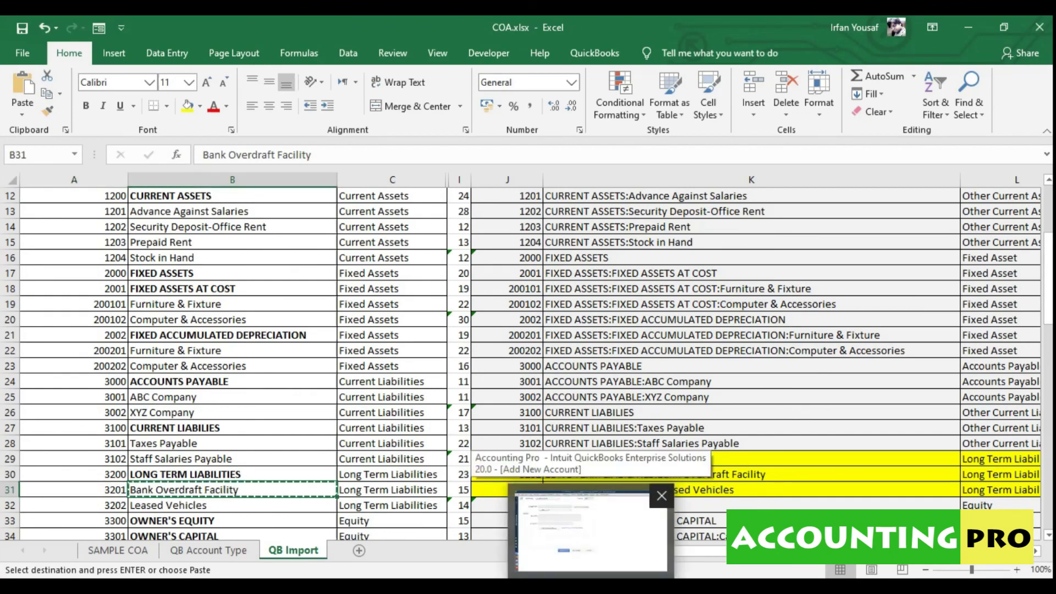
left_click(592, 528)
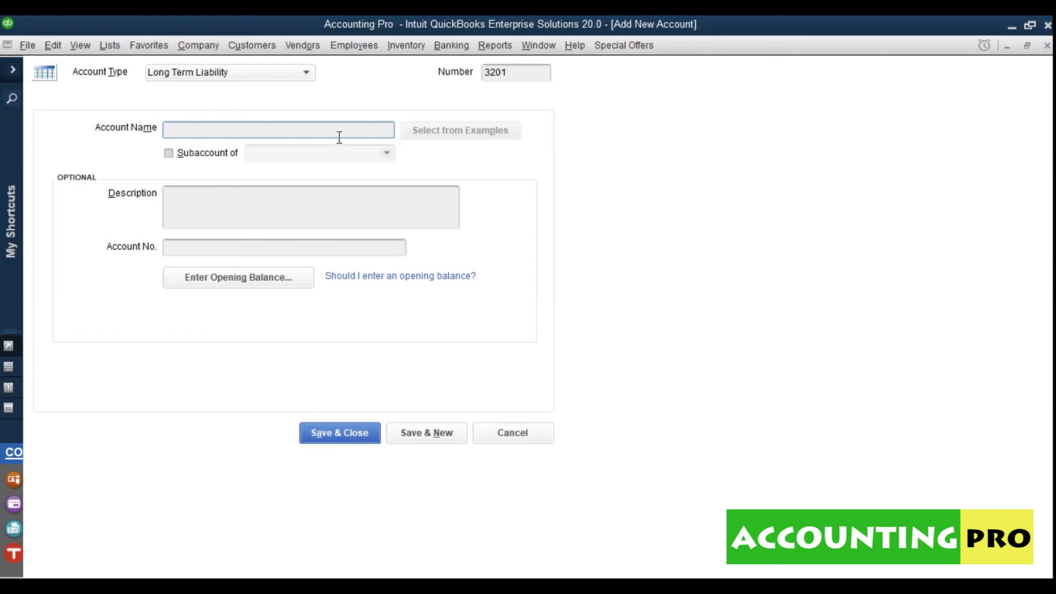
key("ctrl+v")
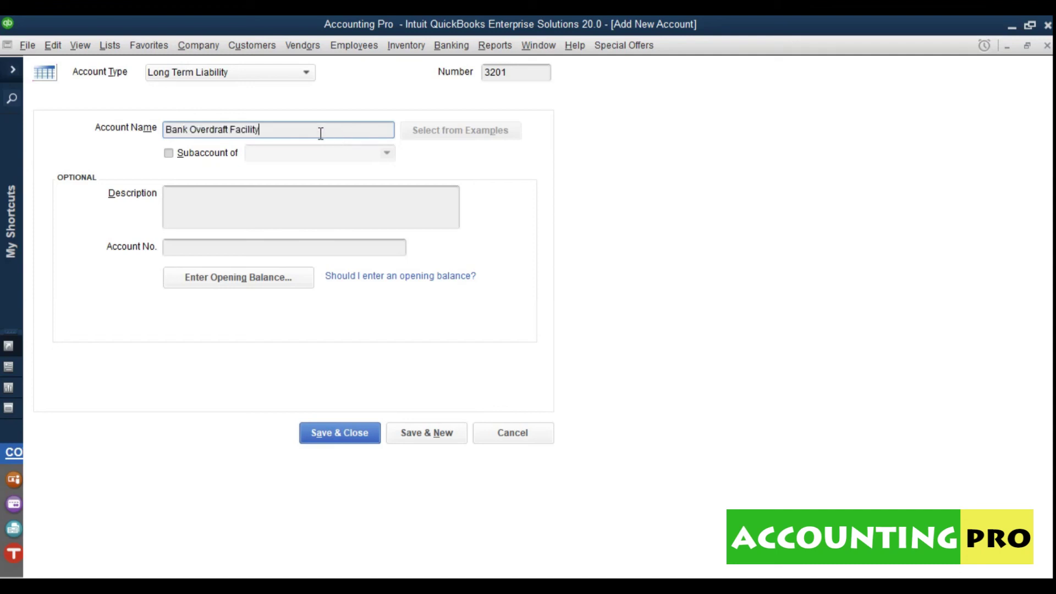
Make Bank Overdraft Facility a subaccount of 3200 LONG TERM LIABILITIES, and save it while starting another new account.
left_click(212, 156)
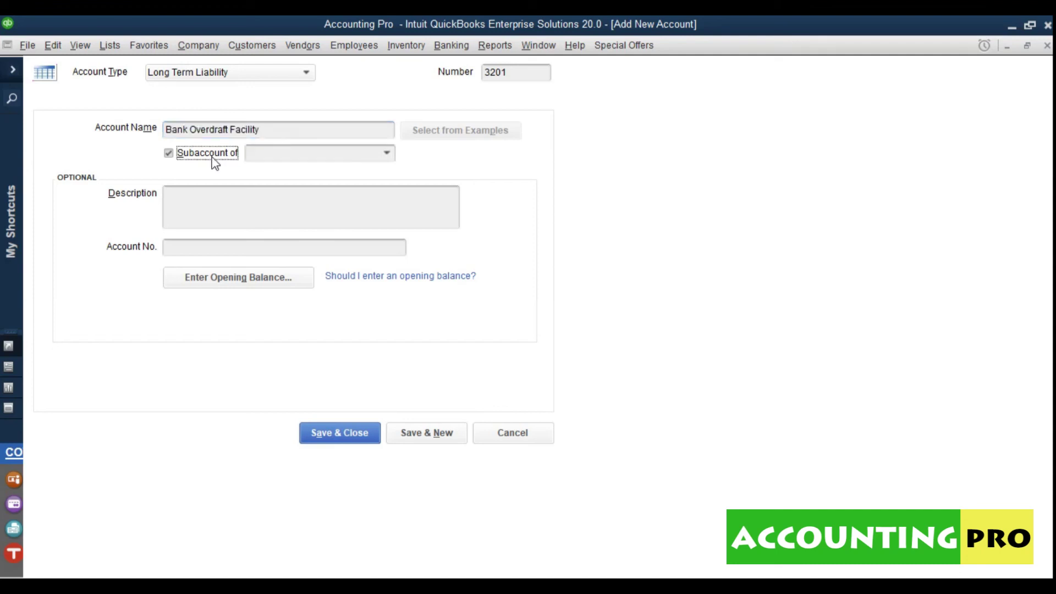
left_click(389, 153)
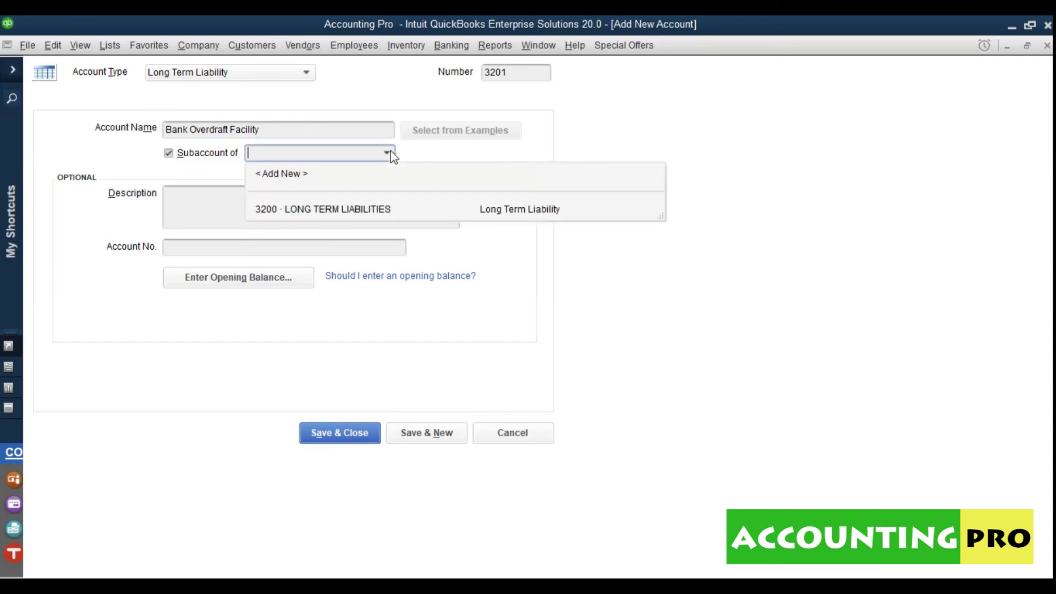
left_click(355, 214)
left_click(435, 434)
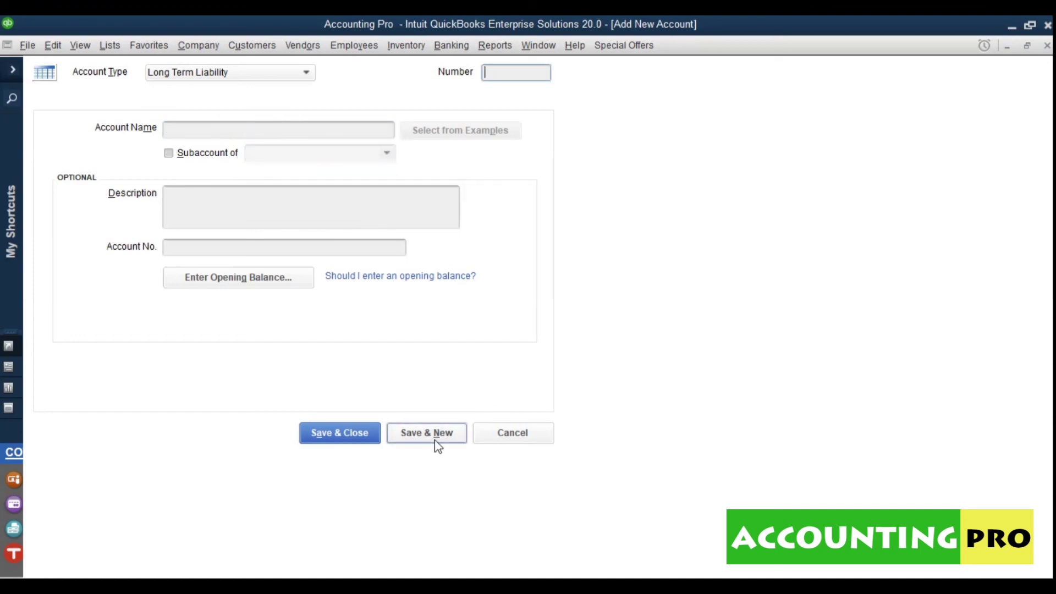
Copy 3202 from cell A32 of the QB Import sheet and paste it as the new account's number.
key("alt+Tab")
left_click(116, 509)
key("ctrl+c")
key("alt+Tab")
key("ctrl+v")
key("Tab")
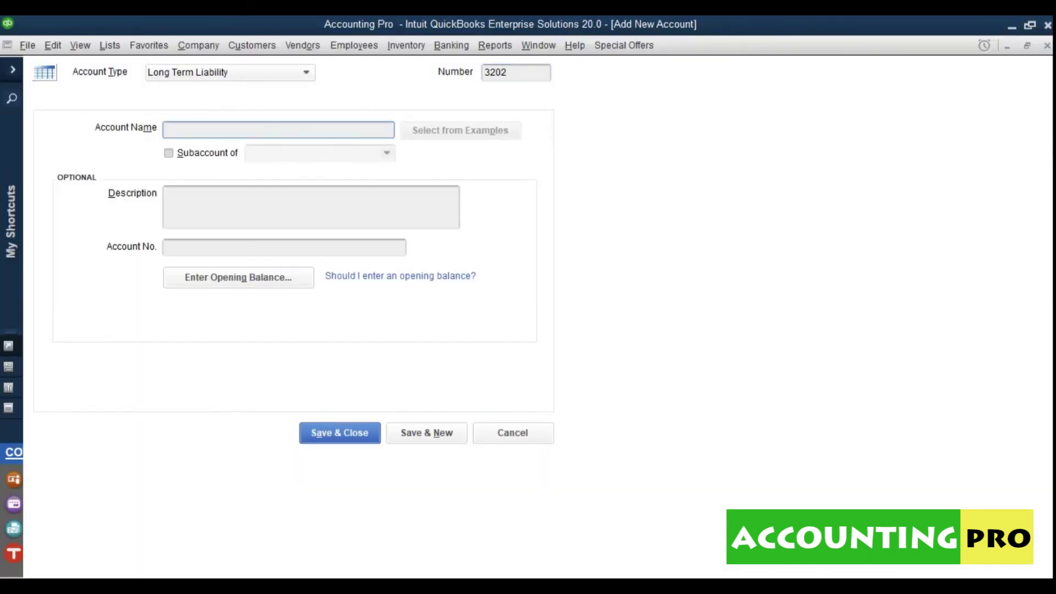
Copy Leased Vehicles from cell B32 in Excel and paste it as the name of the new 3202 account.
key("alt+Tab")
left_click(242, 505)
key("ctrl+c")
key("alt+Tab")
key("ctrl+v")
Make Leased Vehicles a subaccount of 3200 LONG TERM LIABILITIES, then save it and return to the chart of accounts.
left_click(221, 156)
left_click(387, 153)
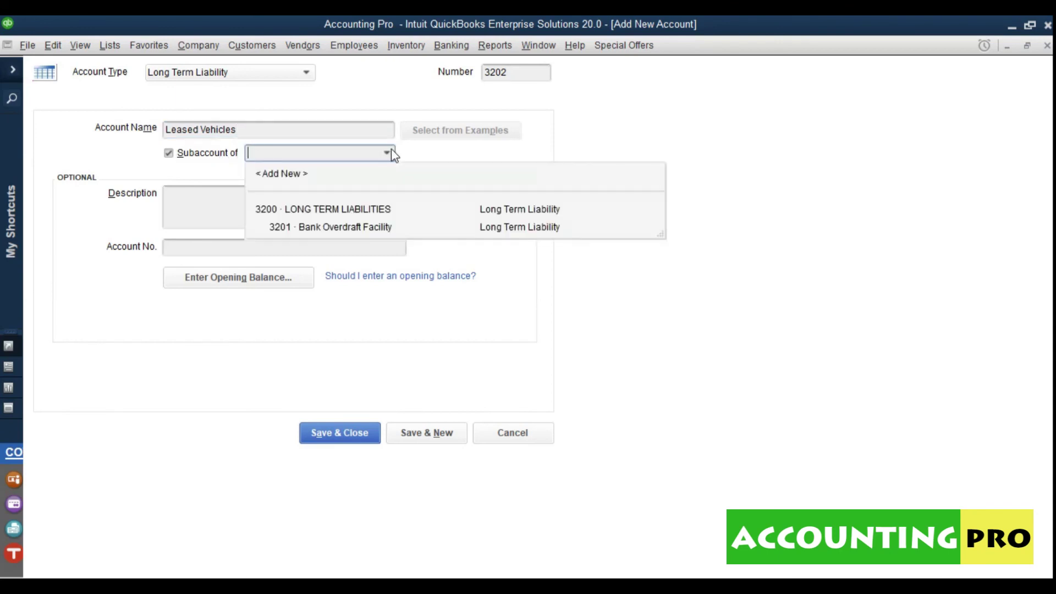
left_click(348, 210)
left_click(331, 424)
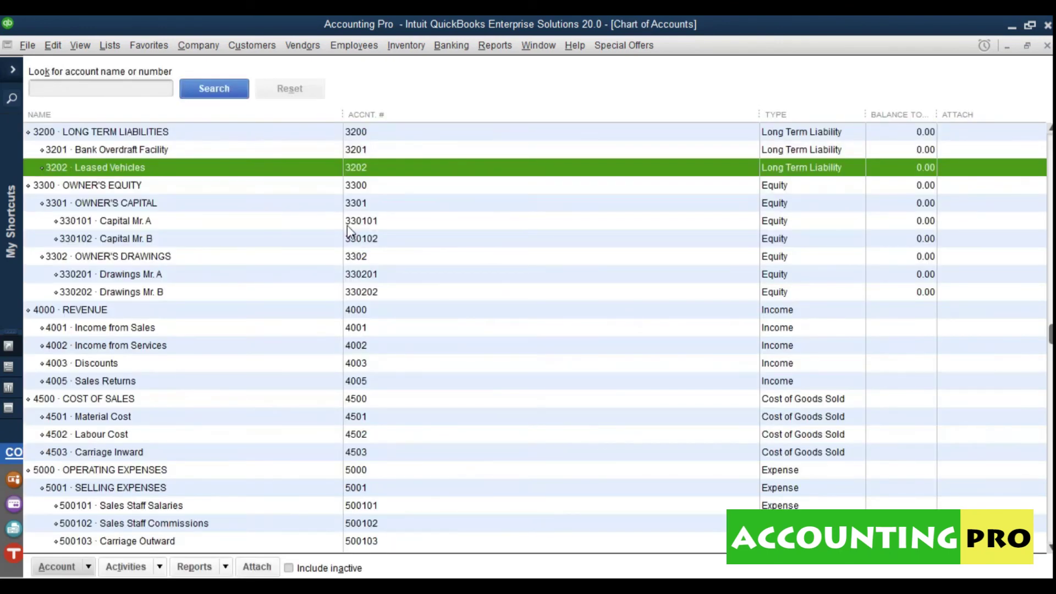
Check the long-term liability sub-accounts and the remaining entries through the end of the chart of accounts.
left_click(330, 210)
scroll(330, 210, "up", 5)
scroll(330, 210, "down", 3)
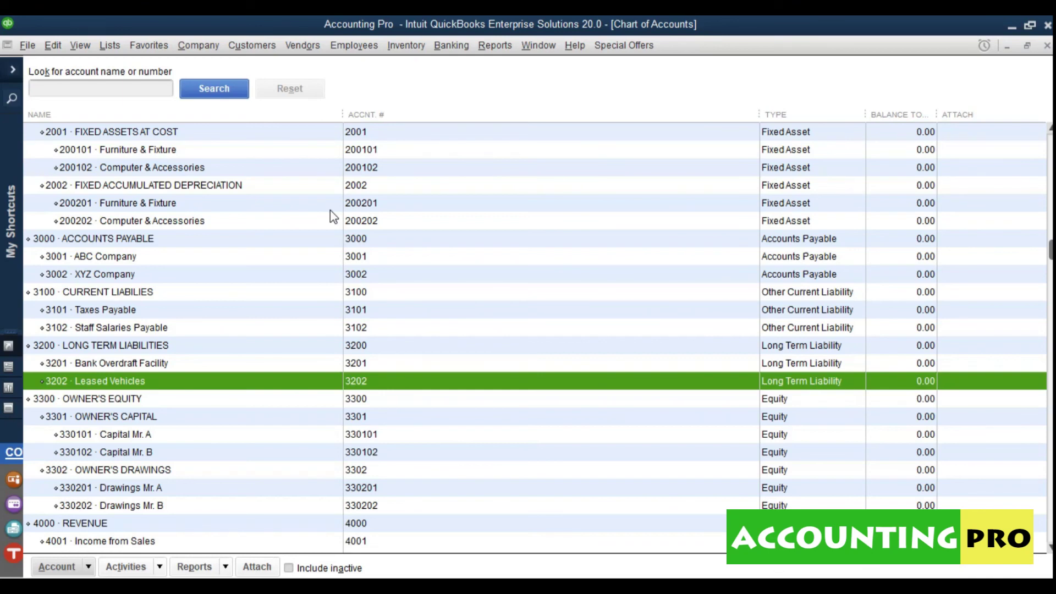
scroll(533, 330, "down", 13)
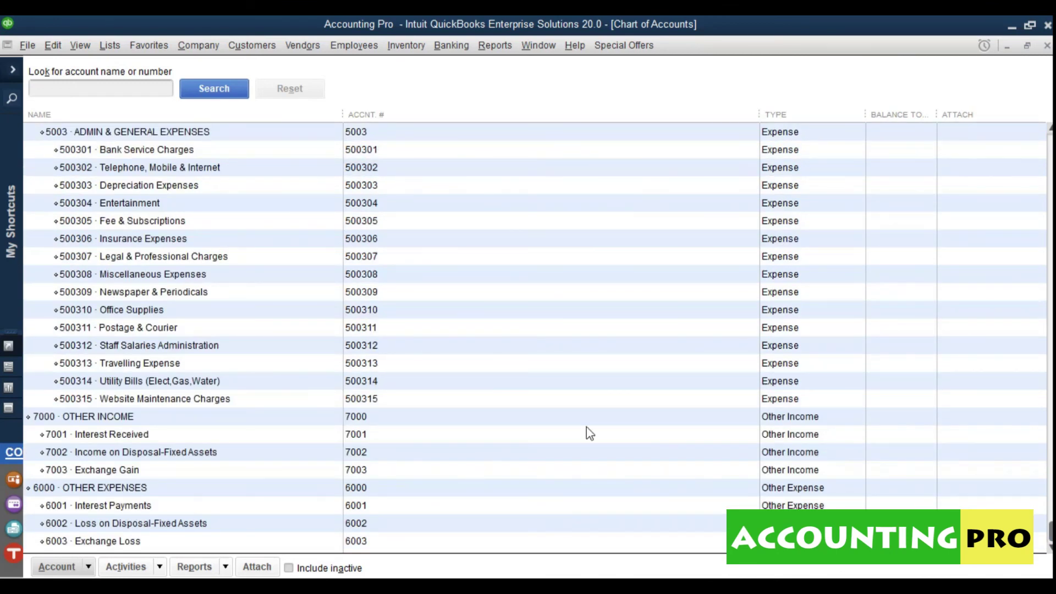
Review the J1:L1 column headings of the QB Import sheet in Excel, and return to QuickBooks to look through the chart of accounts.
key("alt+Tab")
key("Escape")
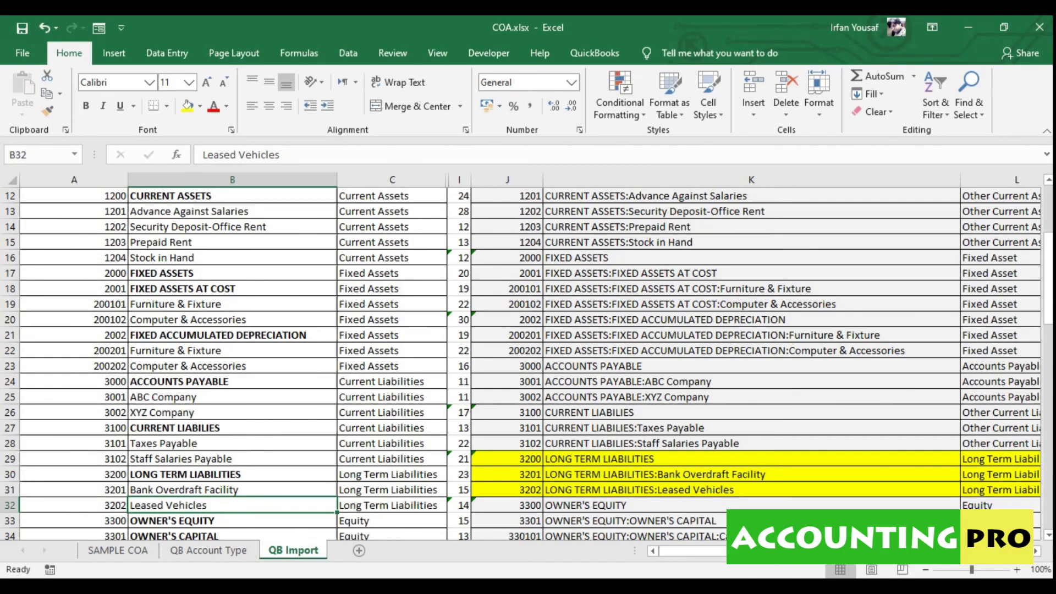
left_click_drag(1049, 289, 1048, 234)
left_click_drag(527, 203, 933, 200)
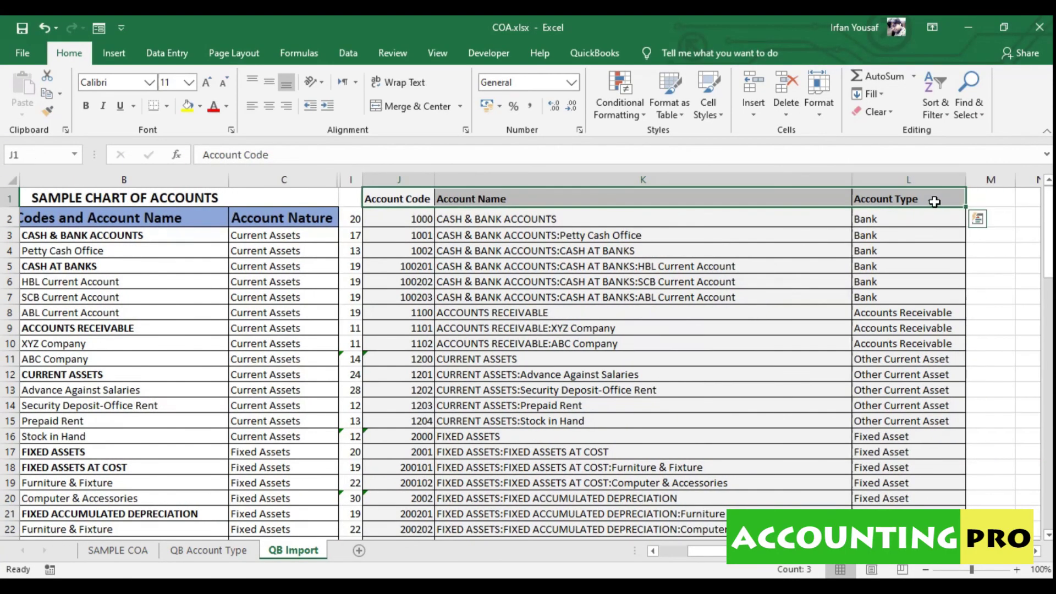
right_click(933, 200)
left_click(867, 337)
left_click(830, 375)
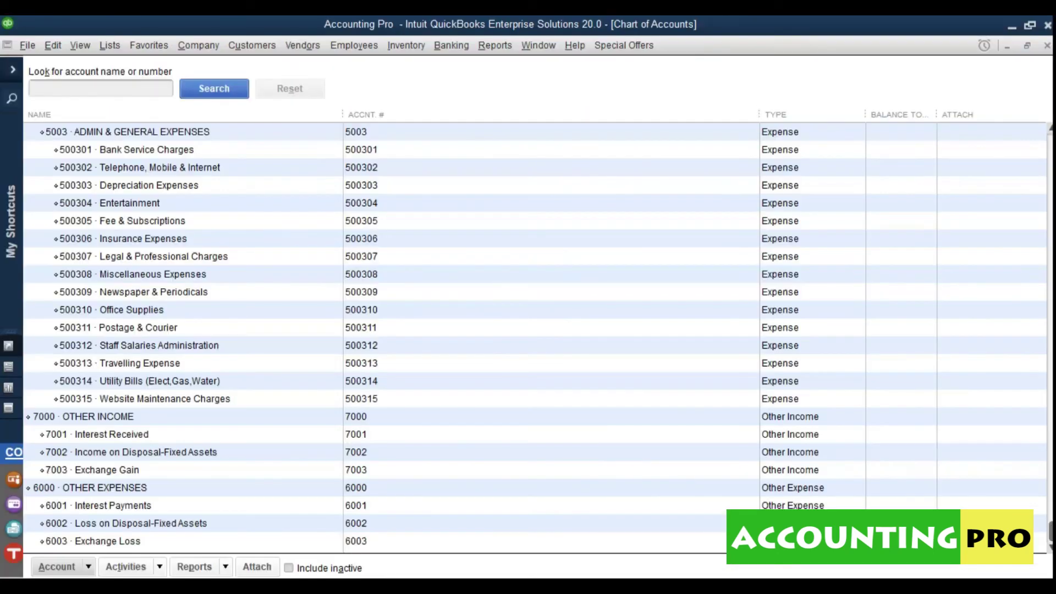
scroll(1050, 528, "up", 15)
scroll(921, 418, "down", 15)
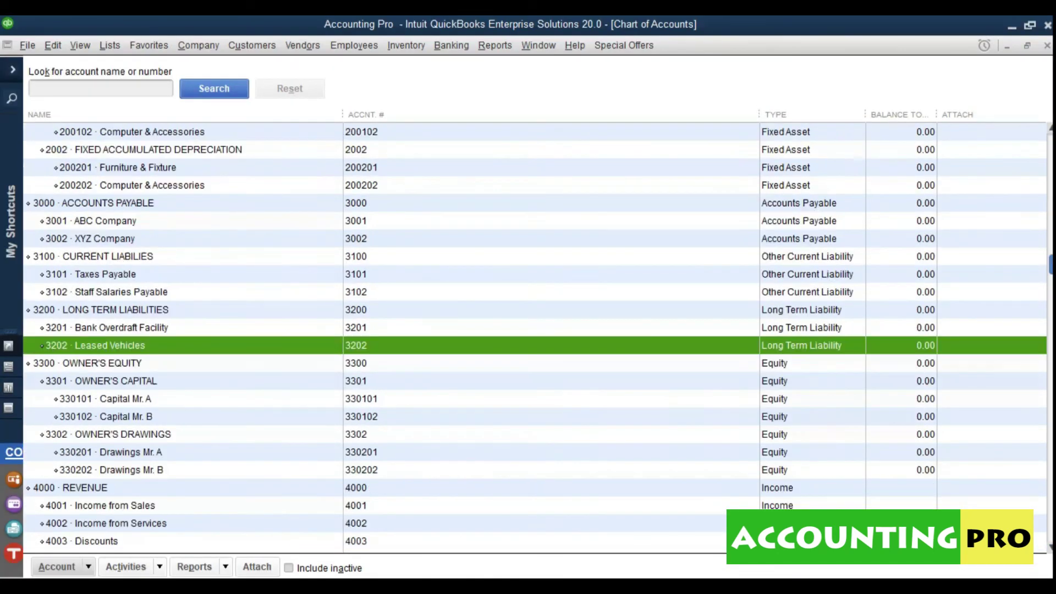